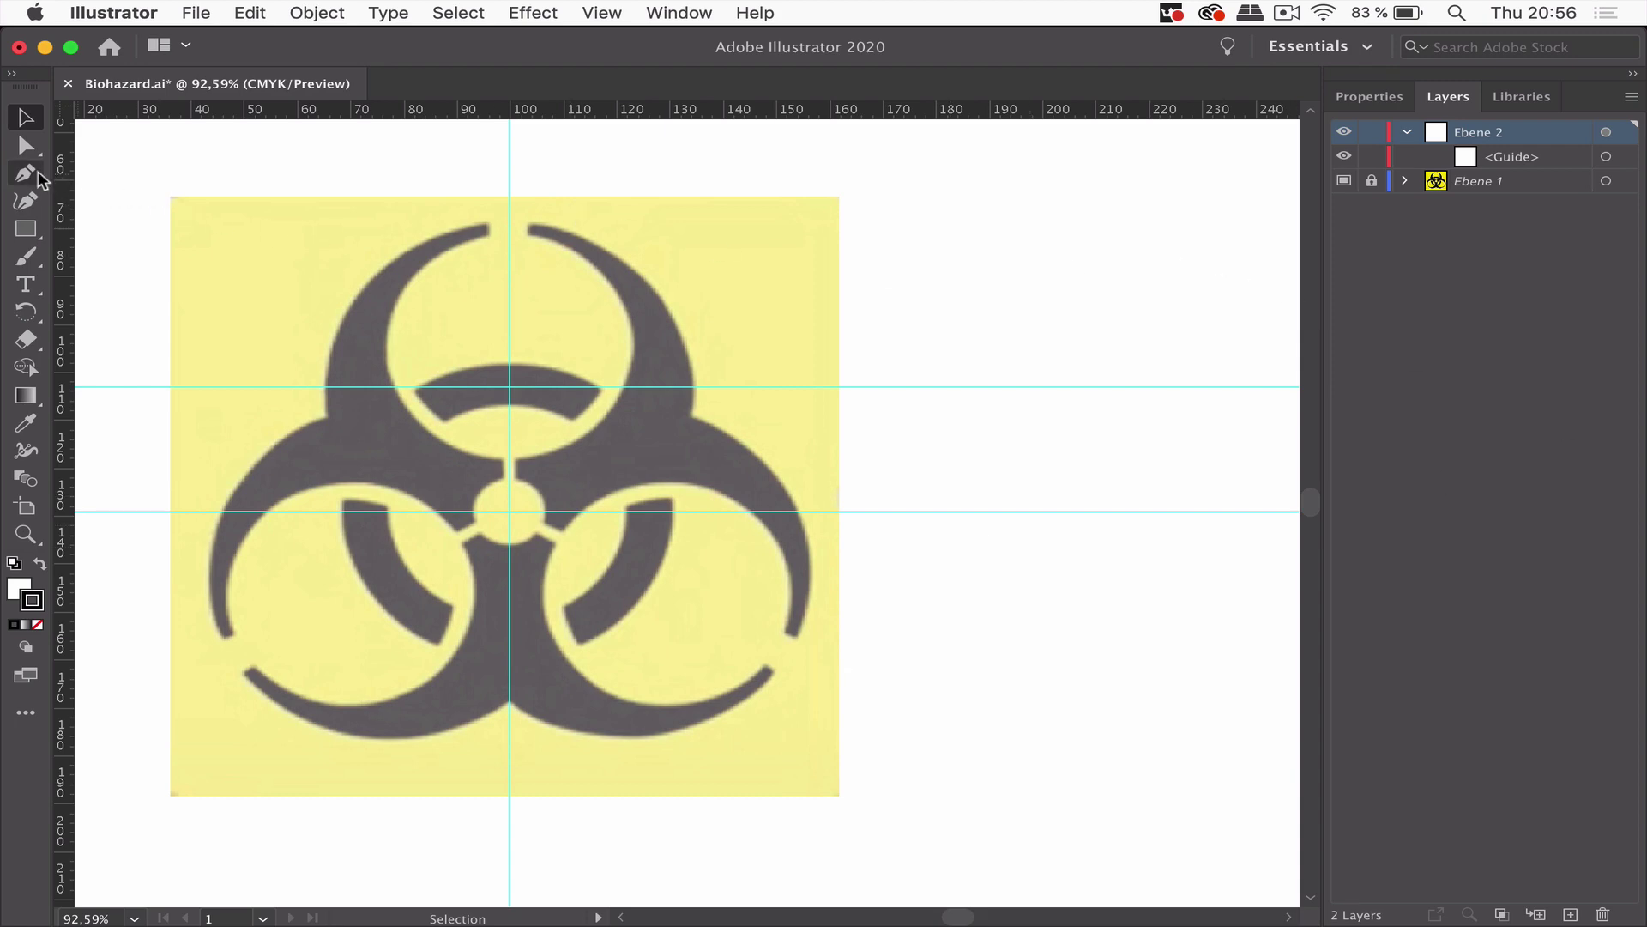
# Target layer Ebene 2 and place one Pen anchor point where the guides cross.
pyautogui.click(1605, 133)
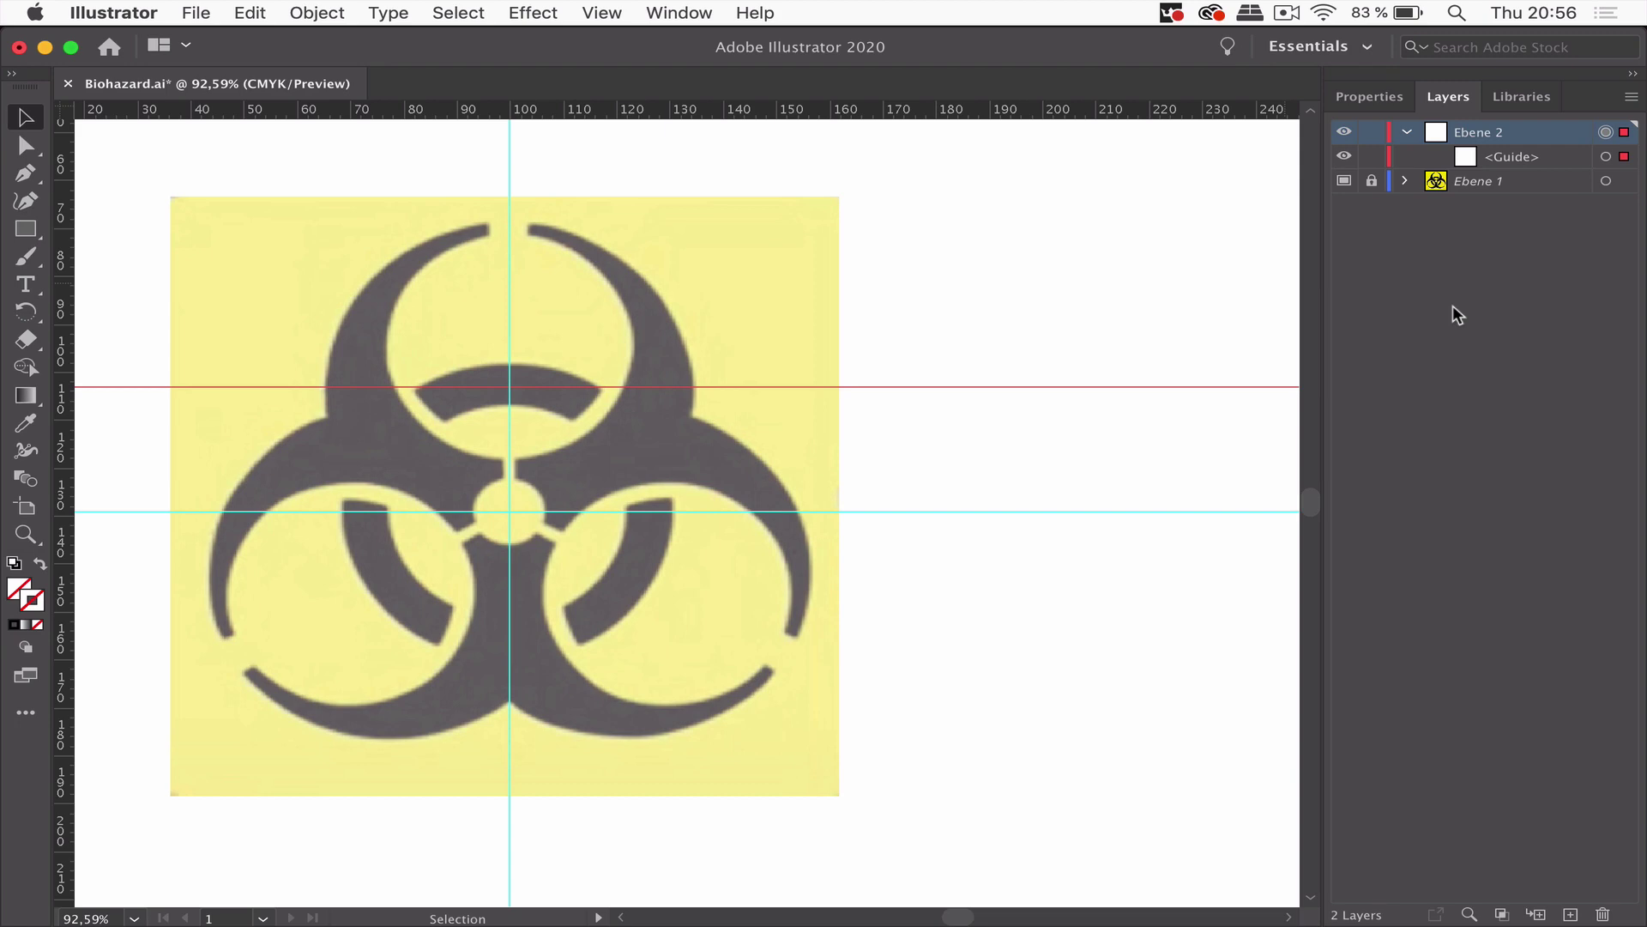
pyautogui.click(1149, 263)
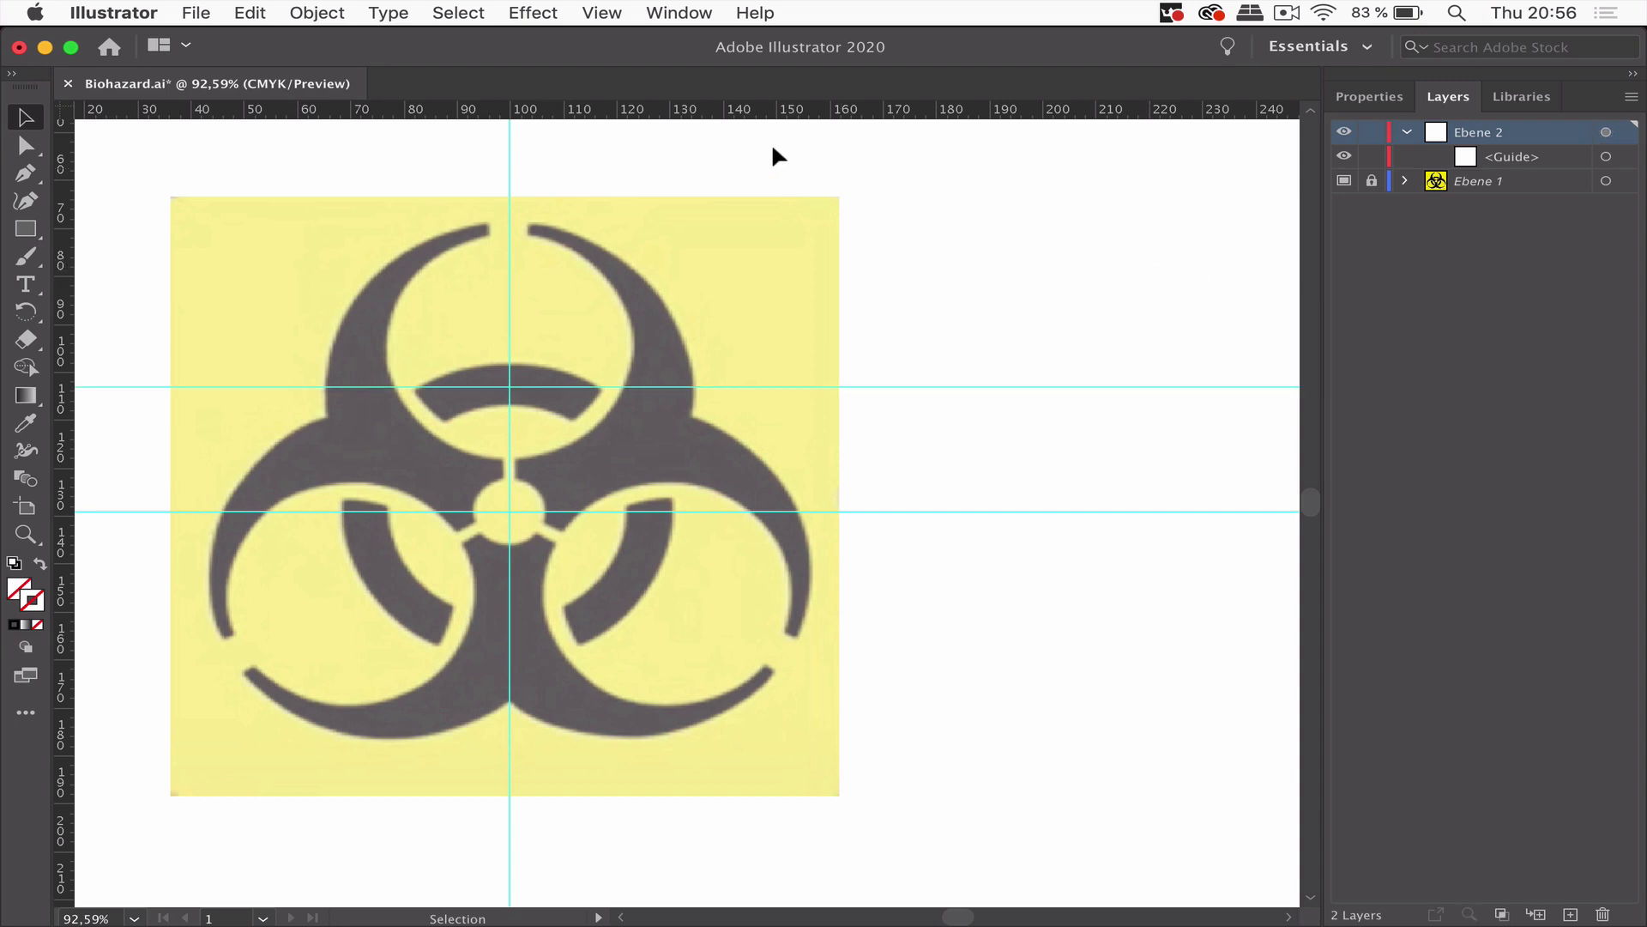
pyautogui.click(26, 172)
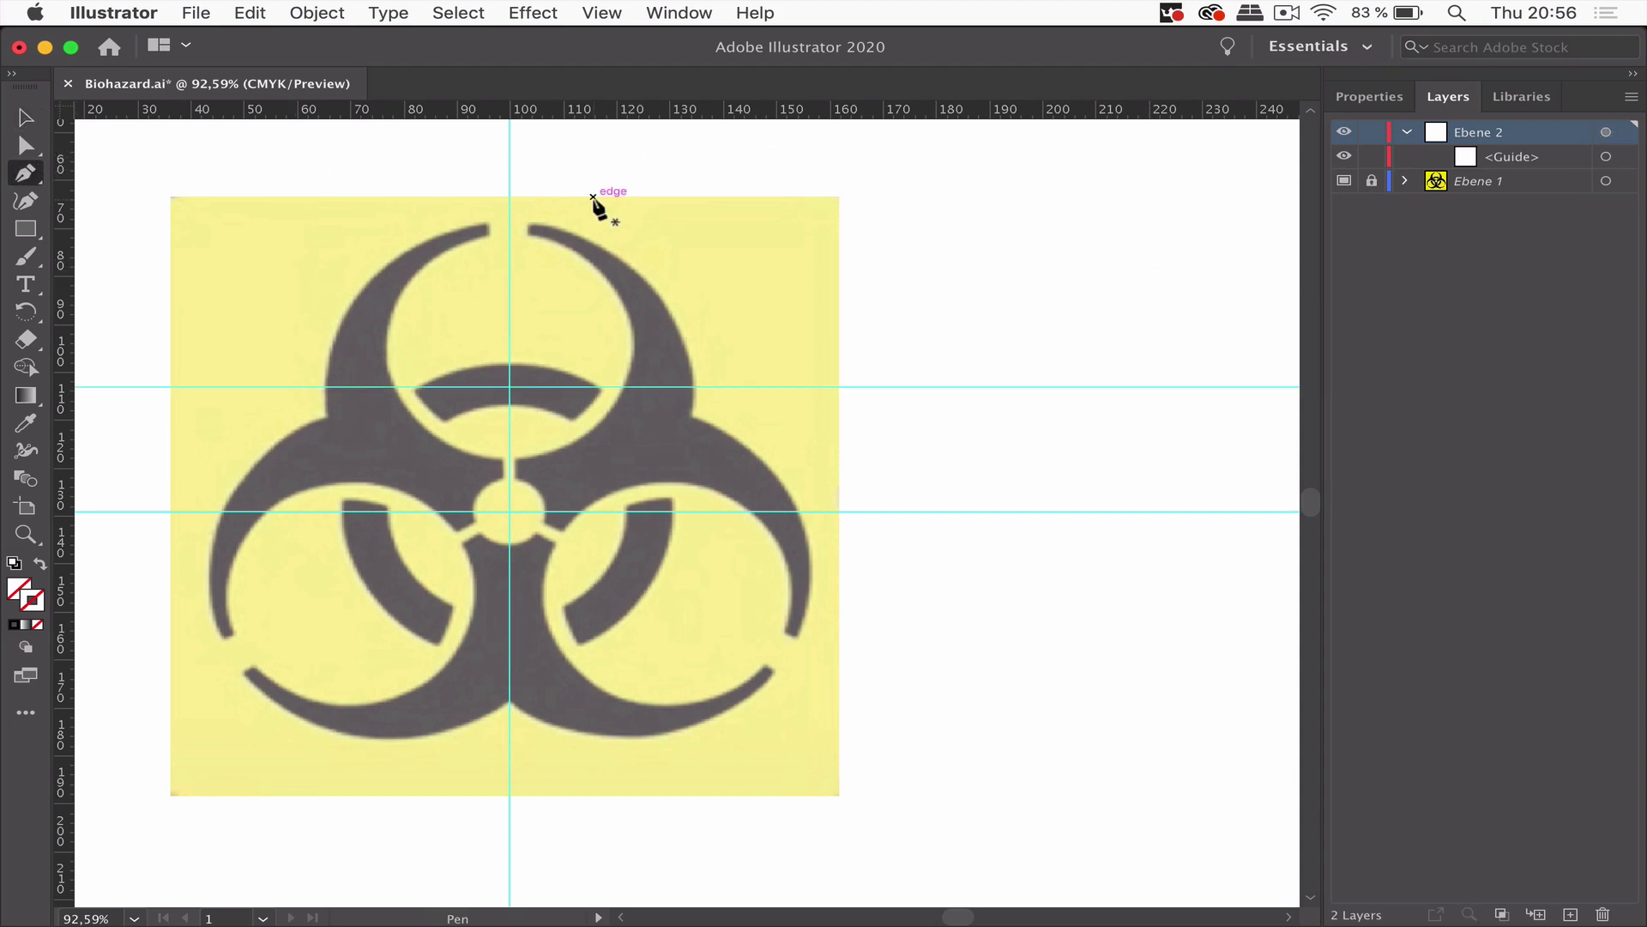
pyautogui.click(508, 511)
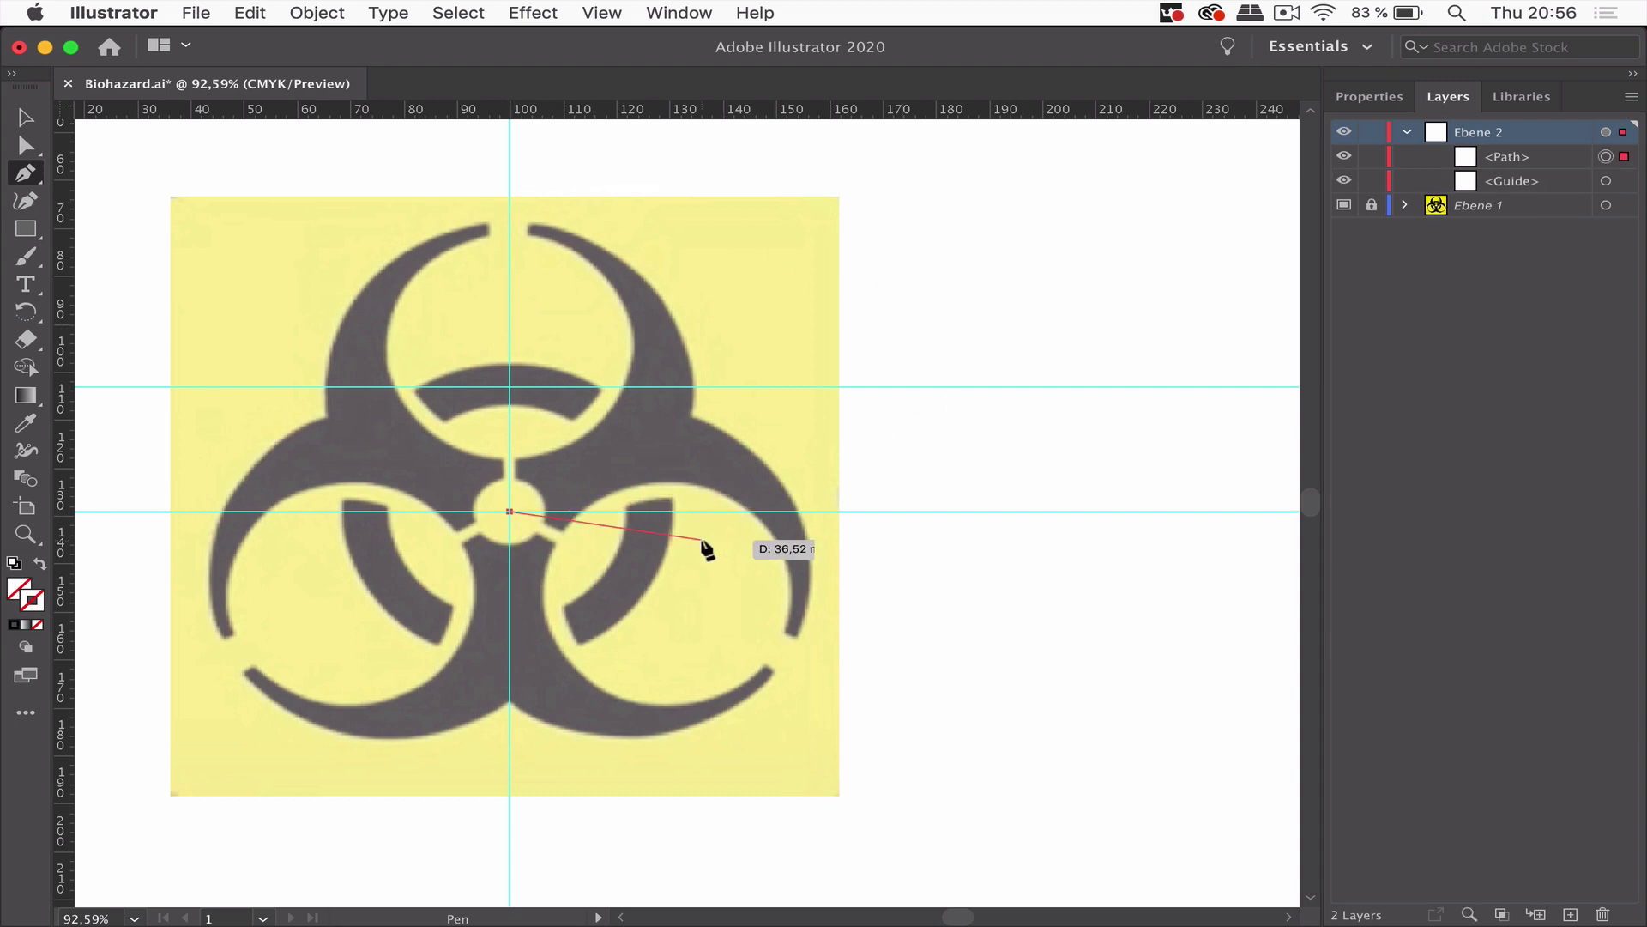
pyautogui.click(27, 117)
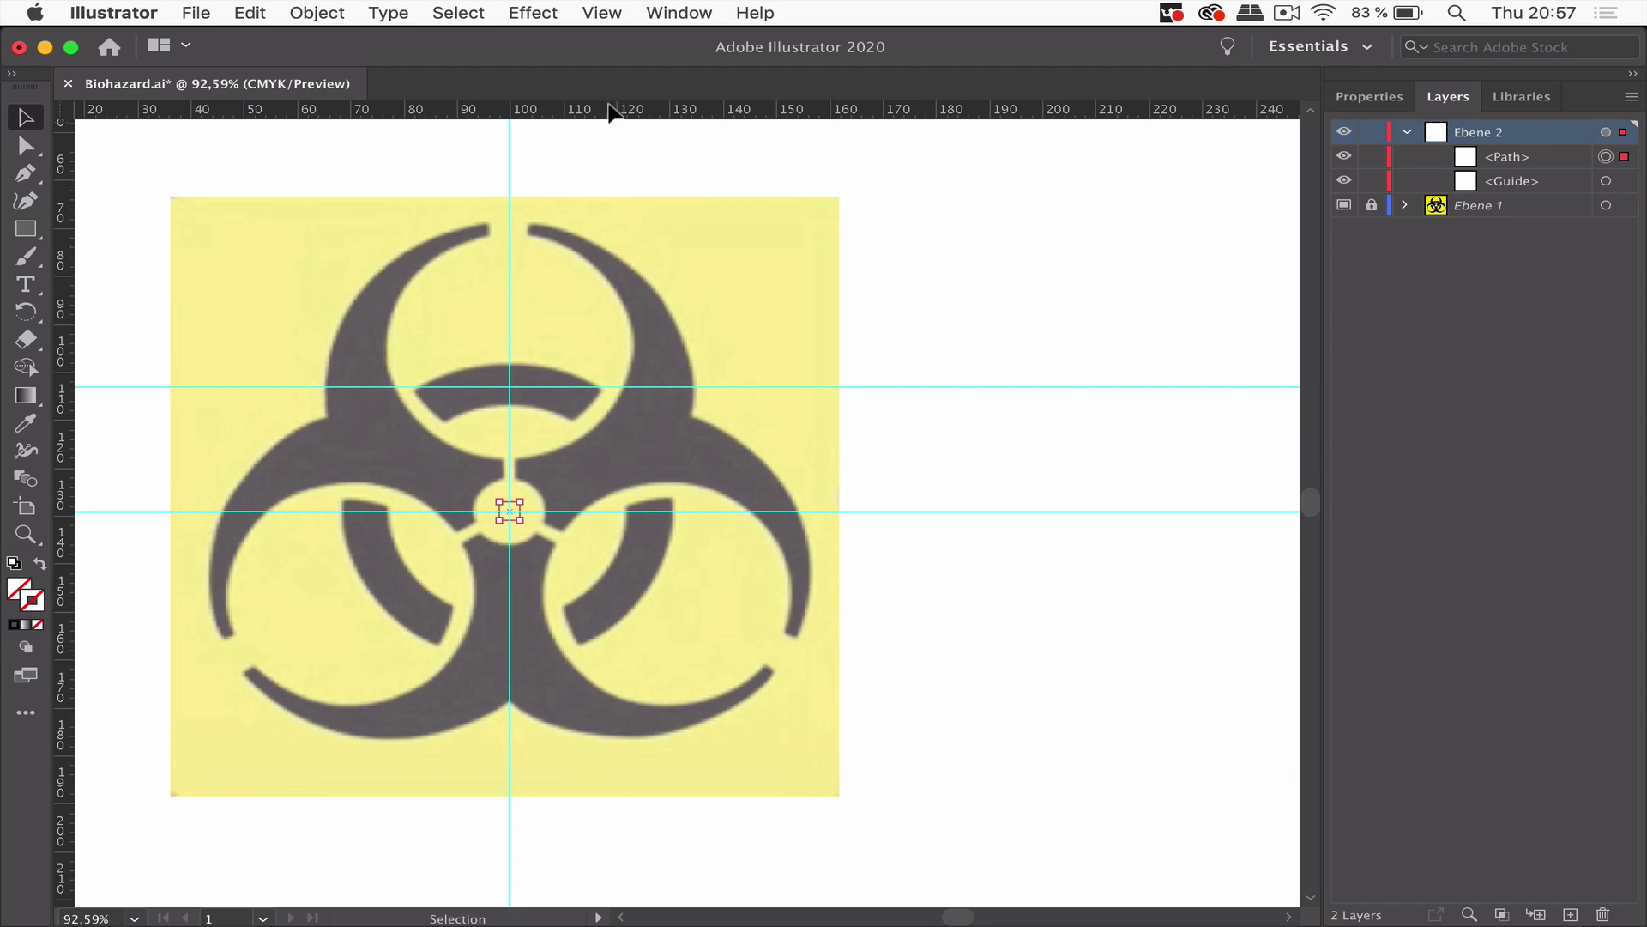
# Open the Appearance panel from the Window menu and move it beside the artboard.
pyautogui.click(682, 12)
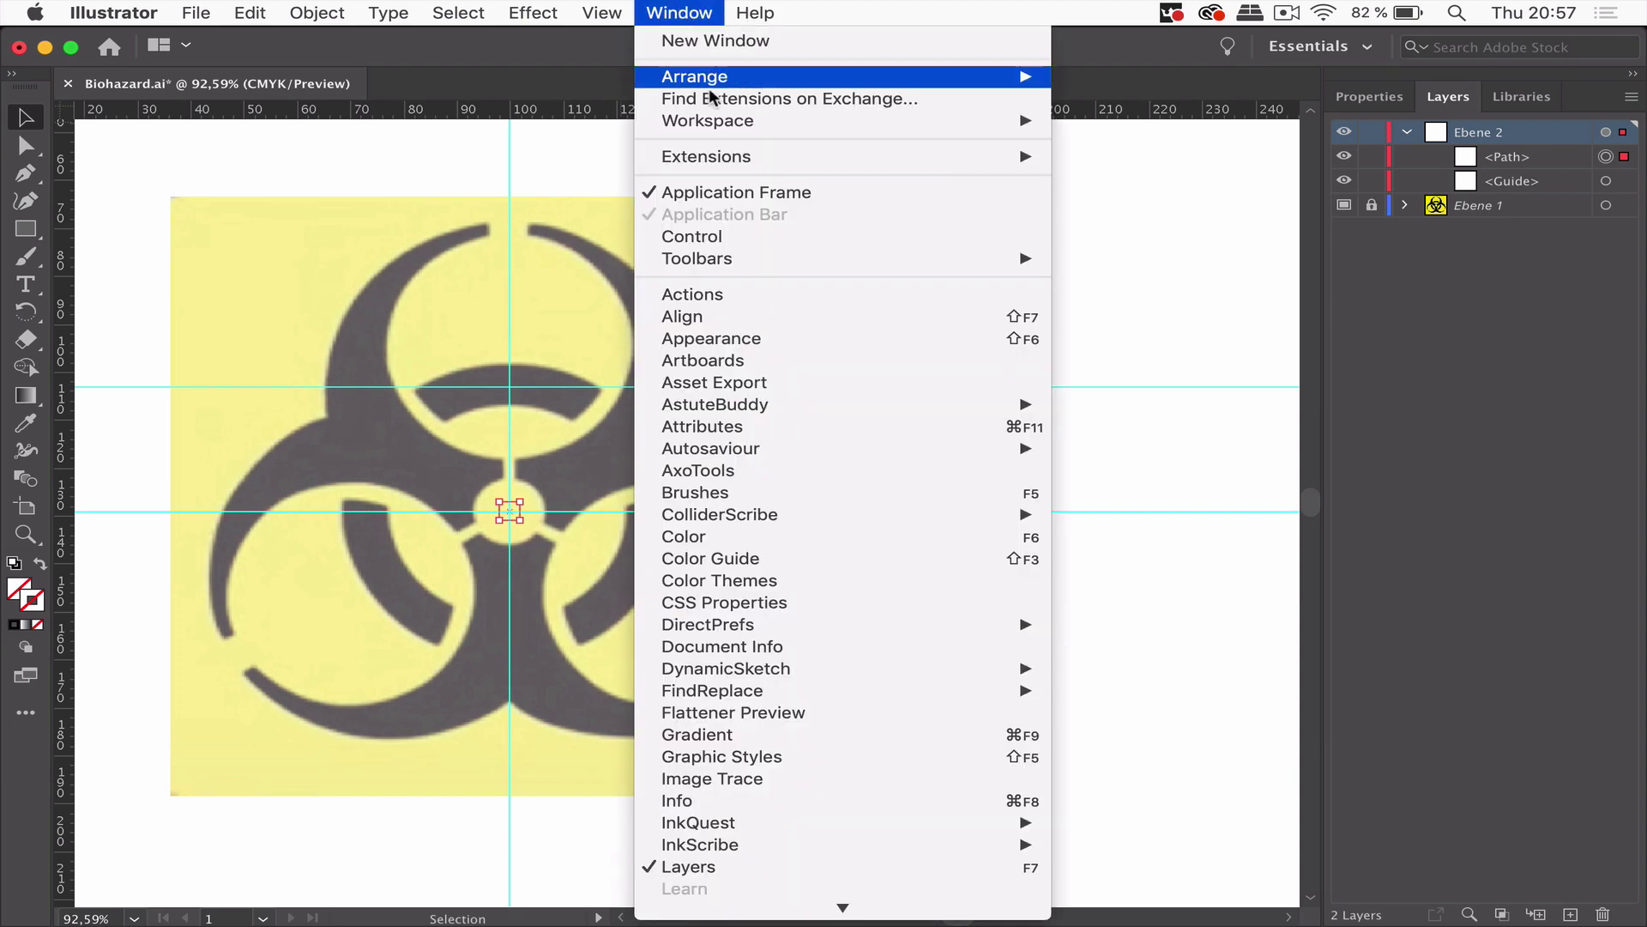
pyautogui.click(734, 341)
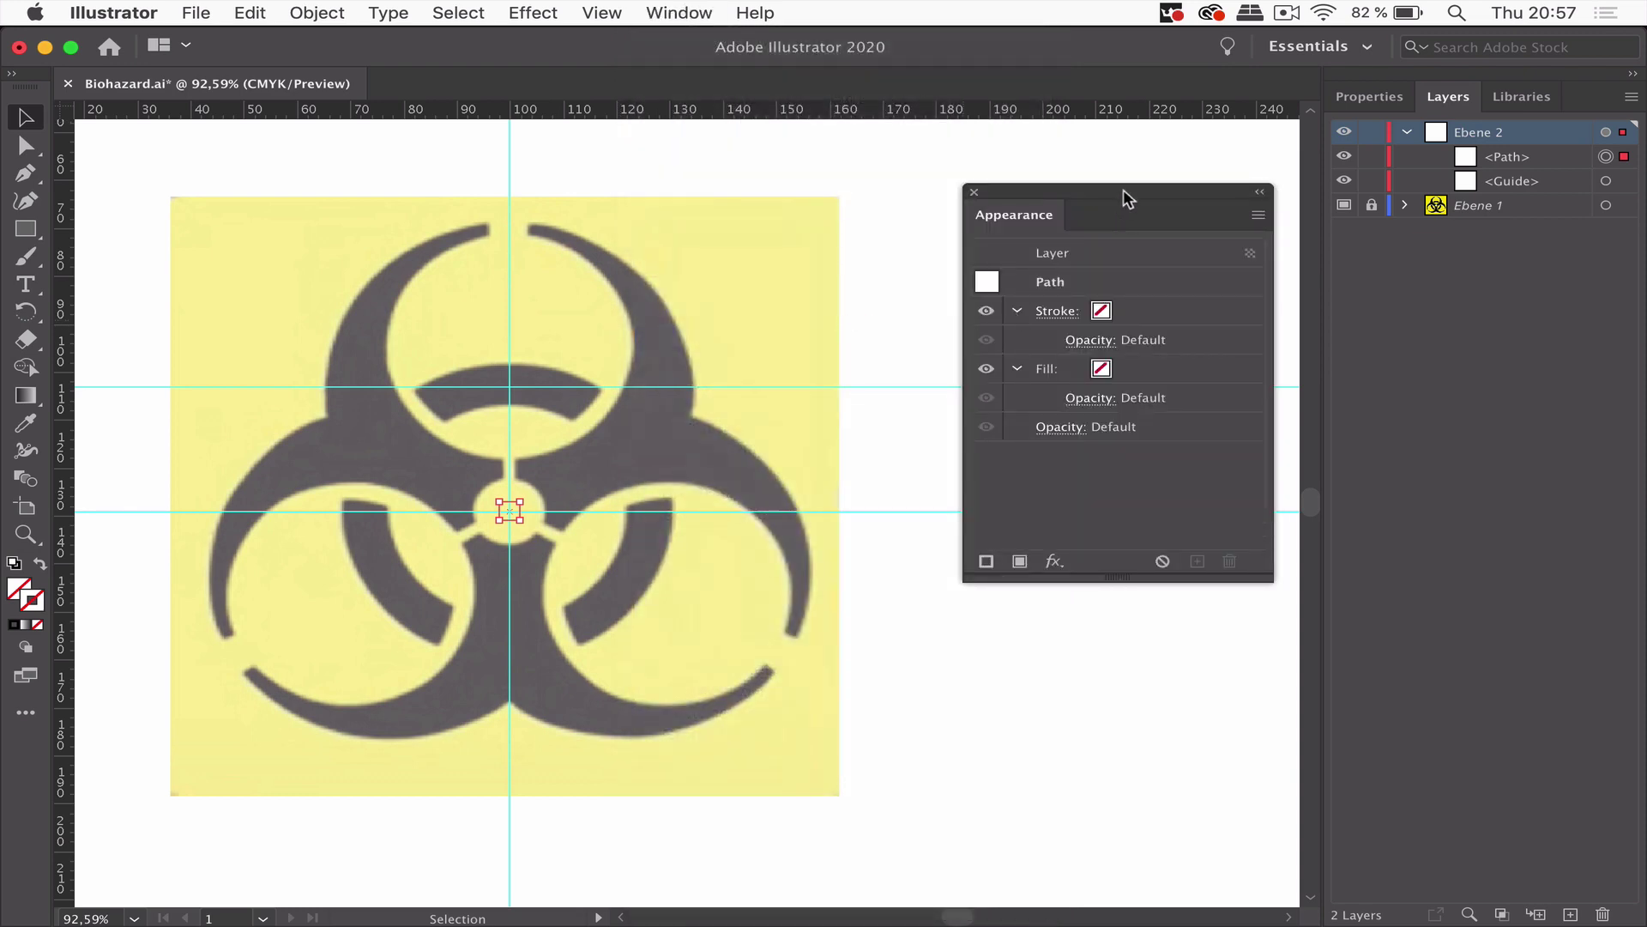
pyautogui.moveTo(1123, 200); pyautogui.dragTo(1081, 236)
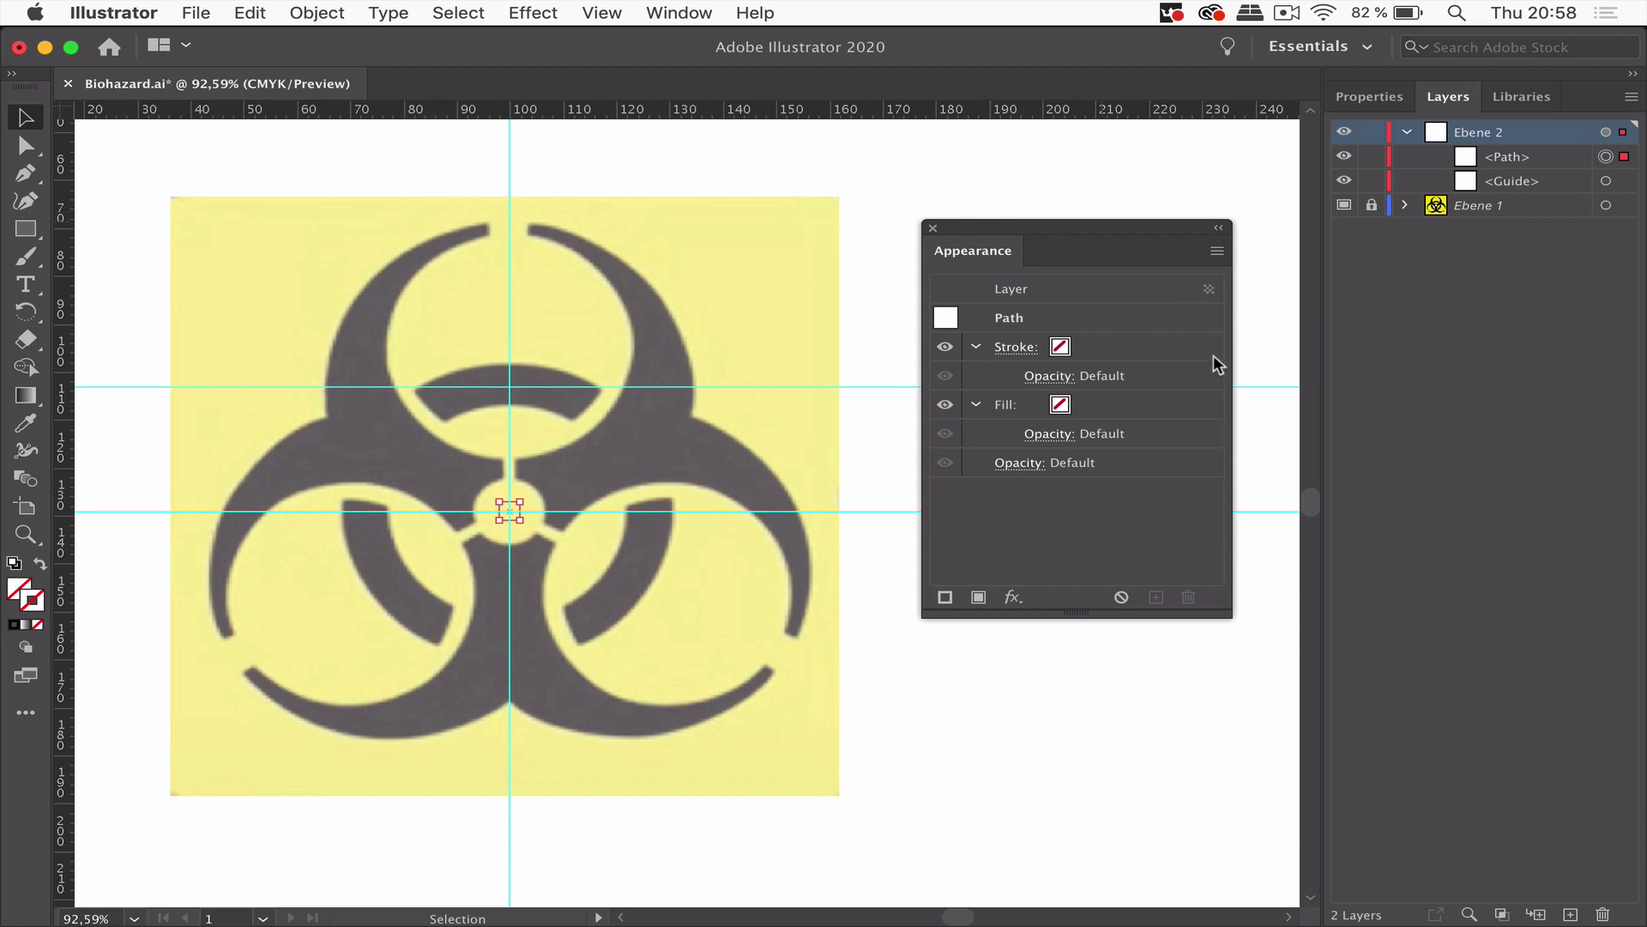
# Give the path a black stroke of 0,5 pt.
pyautogui.click(1062, 344)
pyautogui.click(1111, 345)
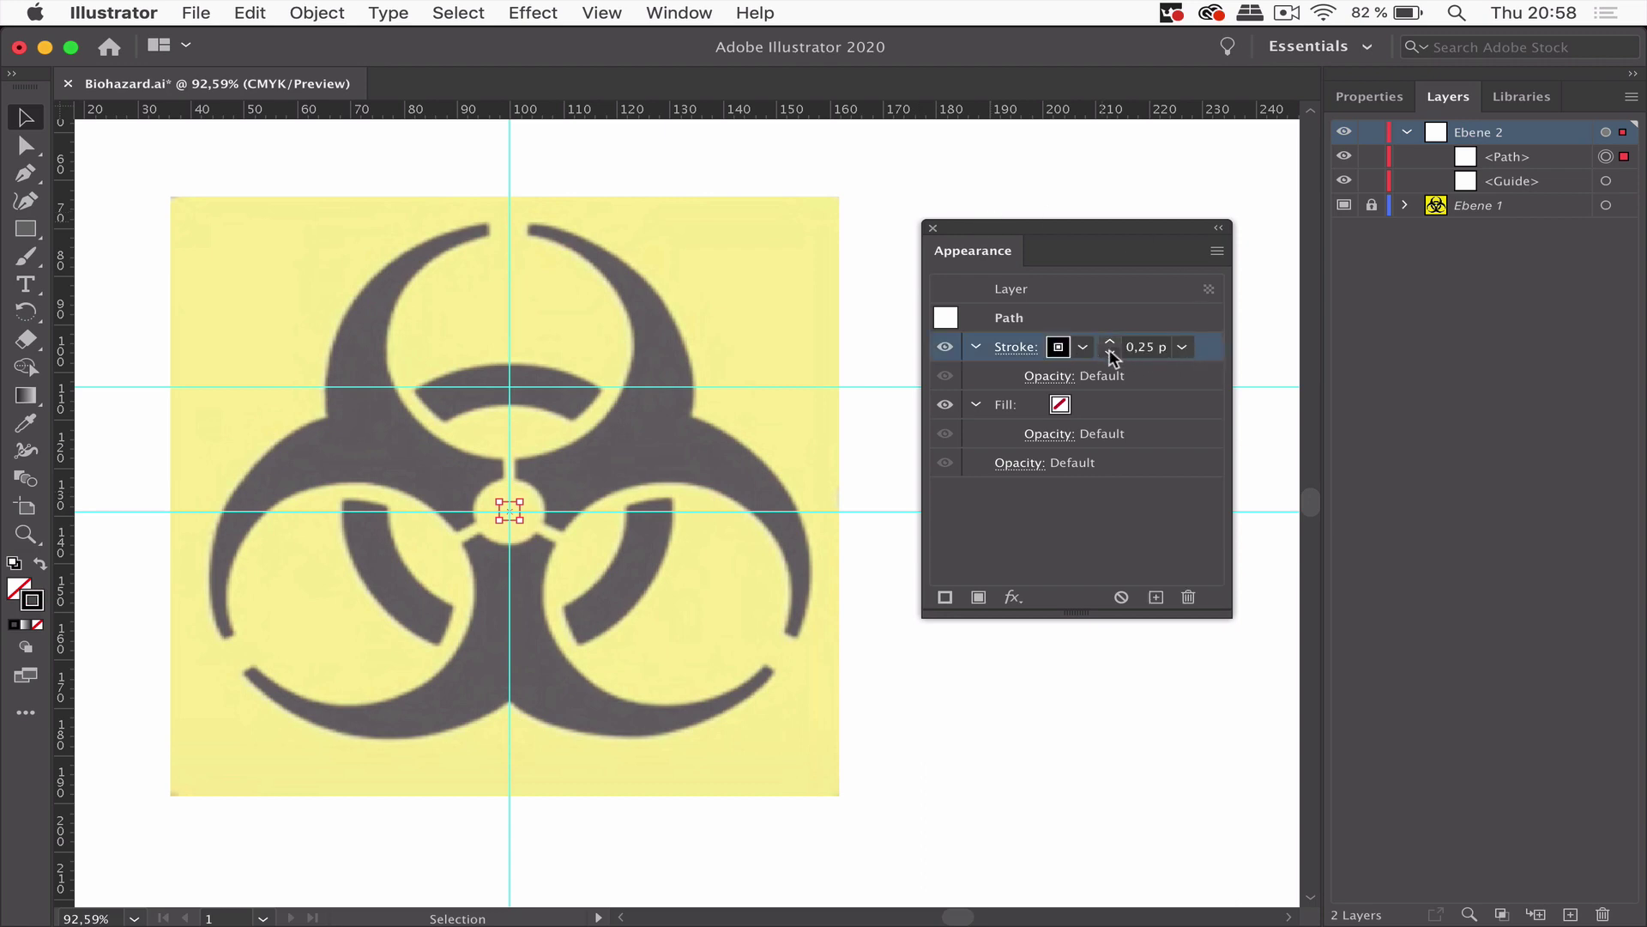
pyautogui.click(1110, 340)
# Apply a Convert to Shape Ellipse effect with absolute size 52 × 52 mm.
pyautogui.click(615, 13)
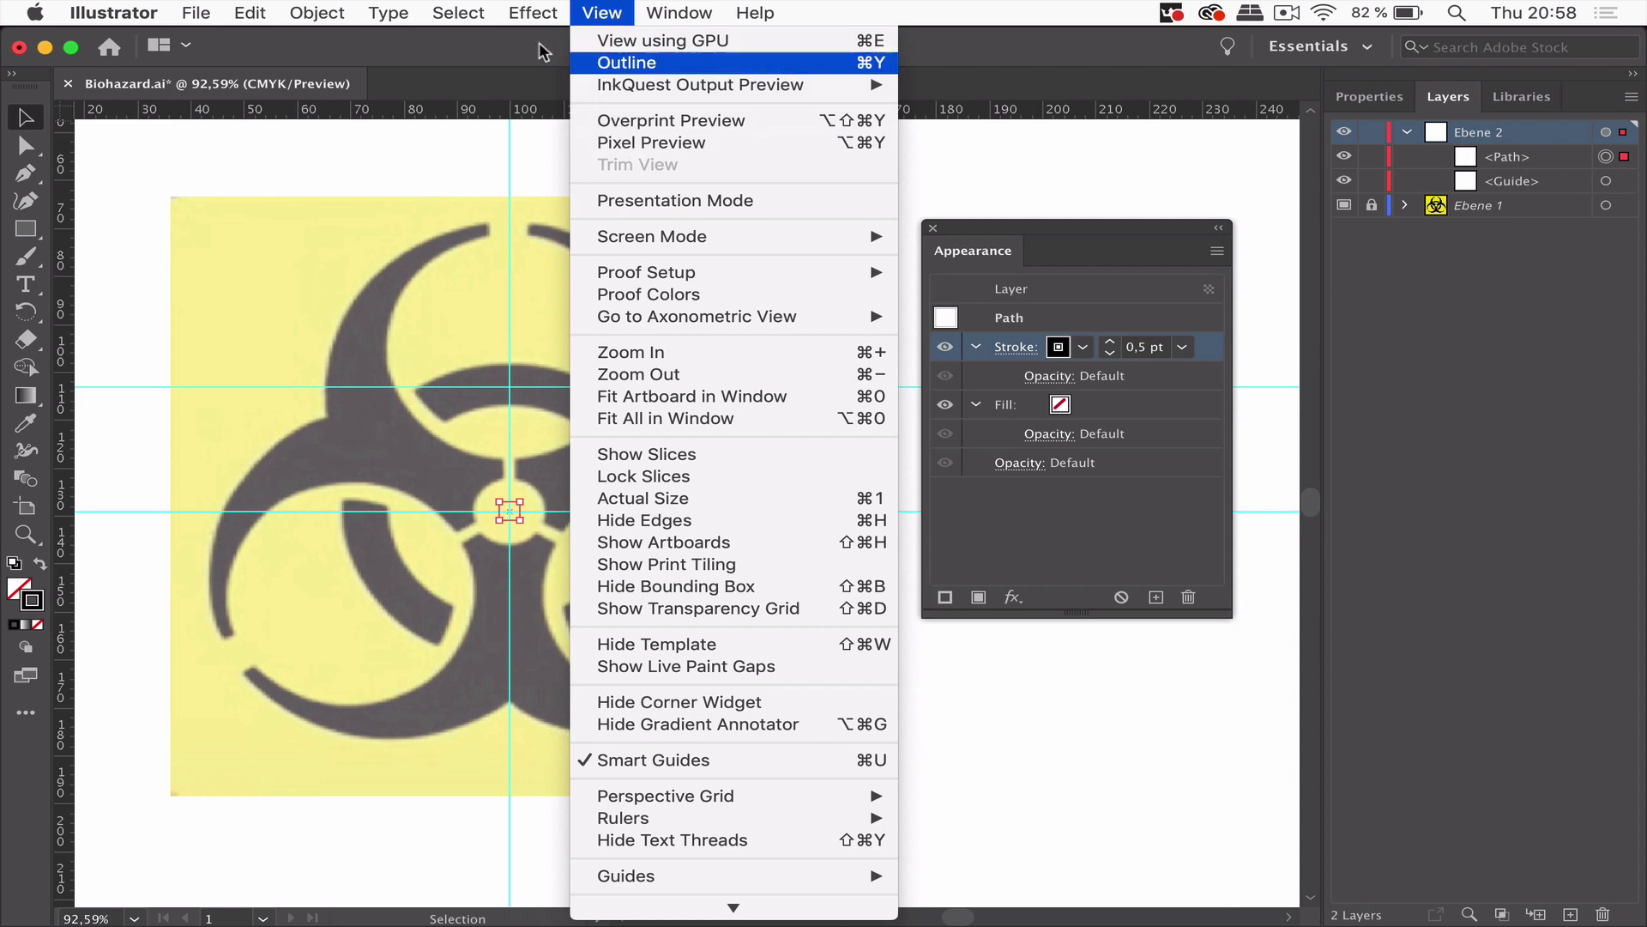
pyautogui.moveTo(533, 13)
pyautogui.moveTo(599, 228)
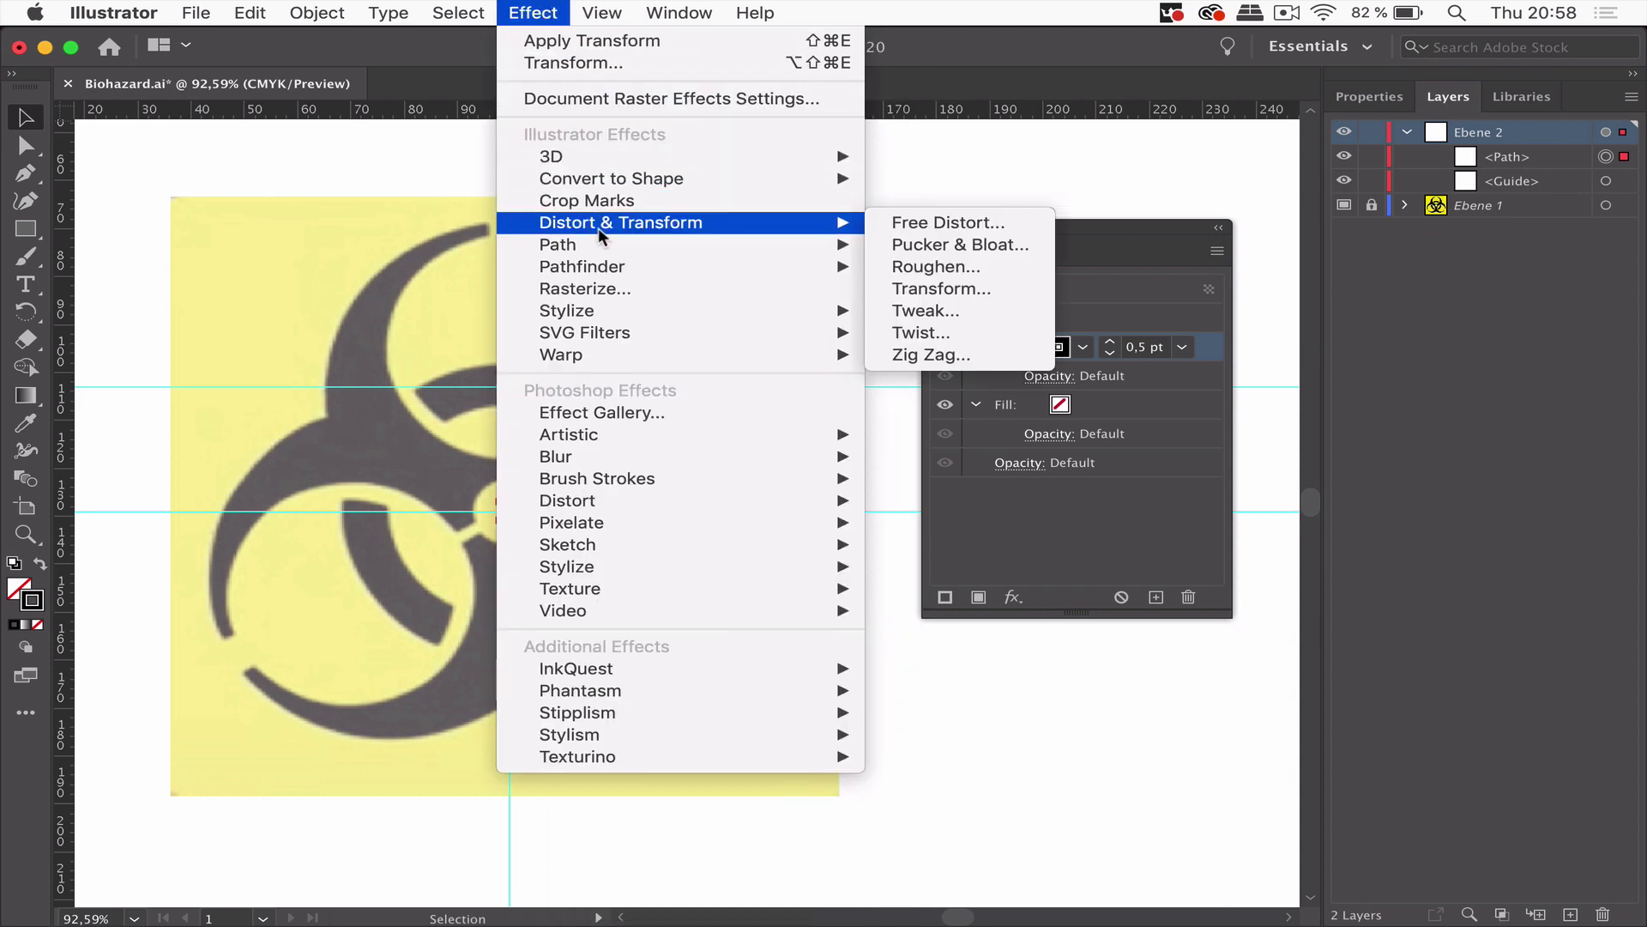
pyautogui.moveTo(754, 177)
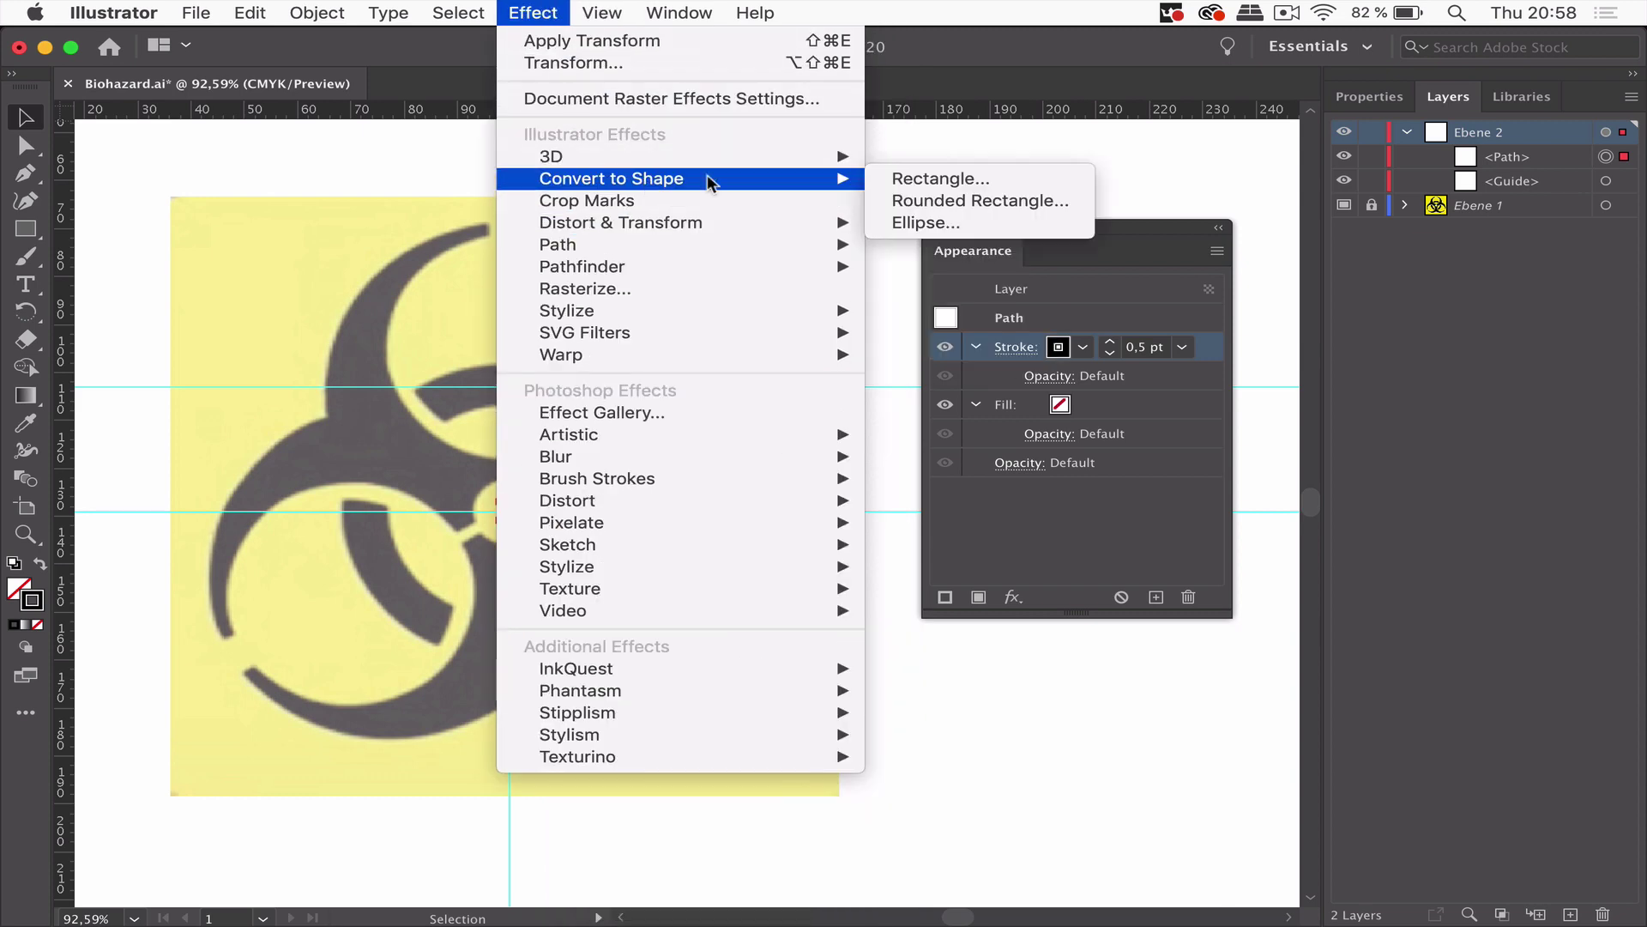
pyautogui.click(929, 221)
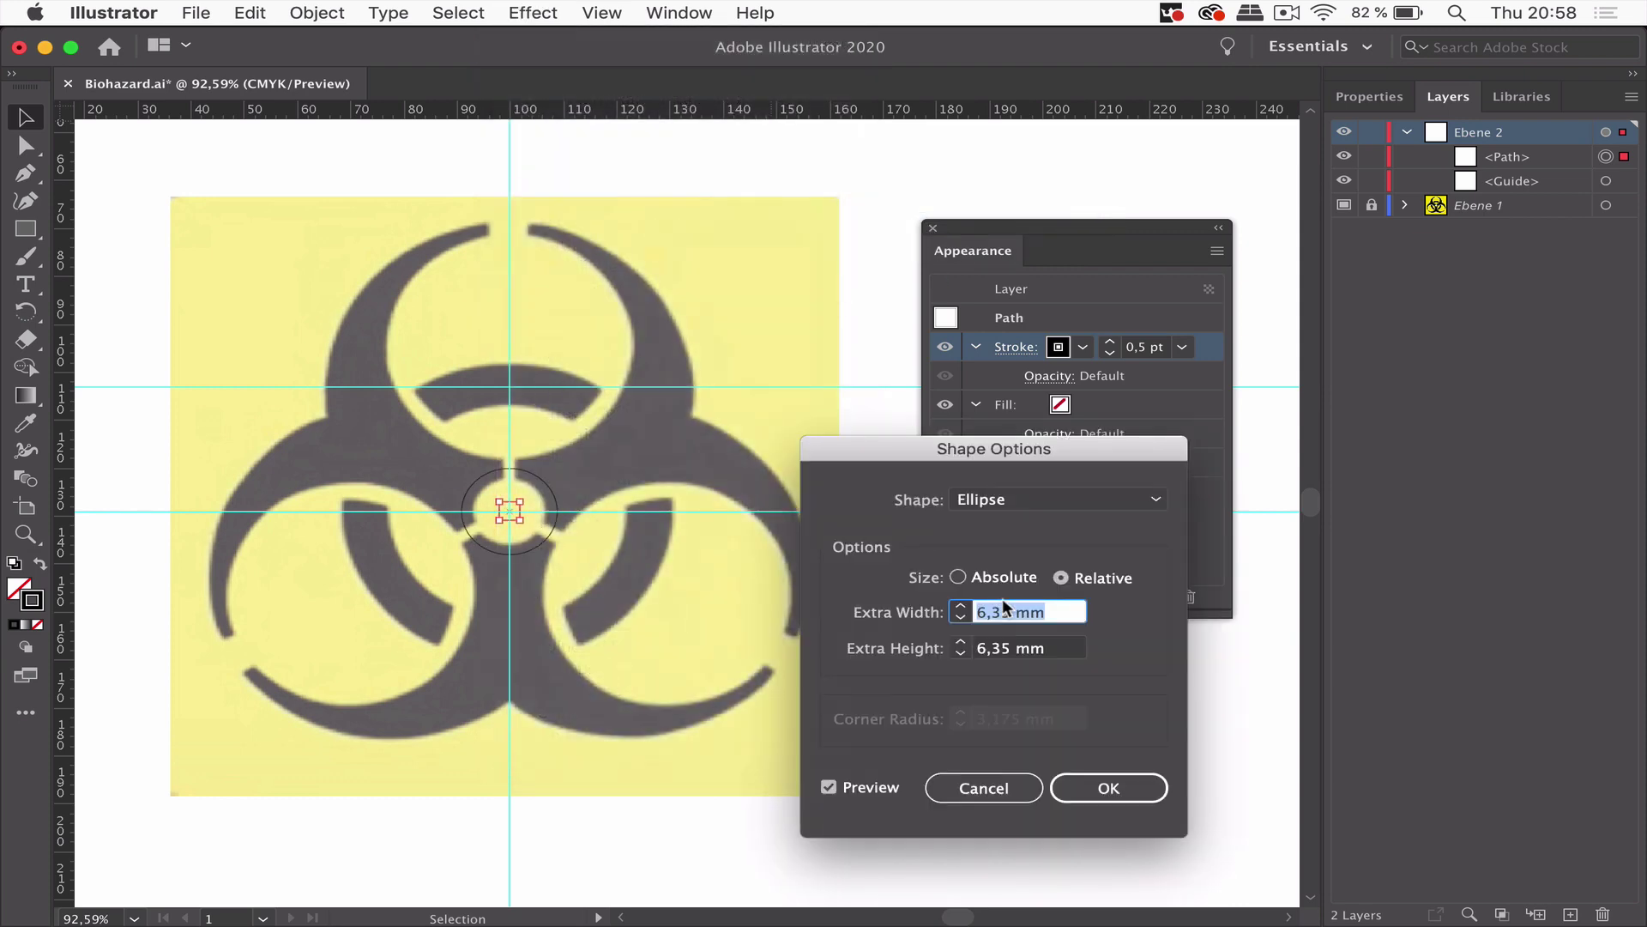
pyautogui.click(958, 577)
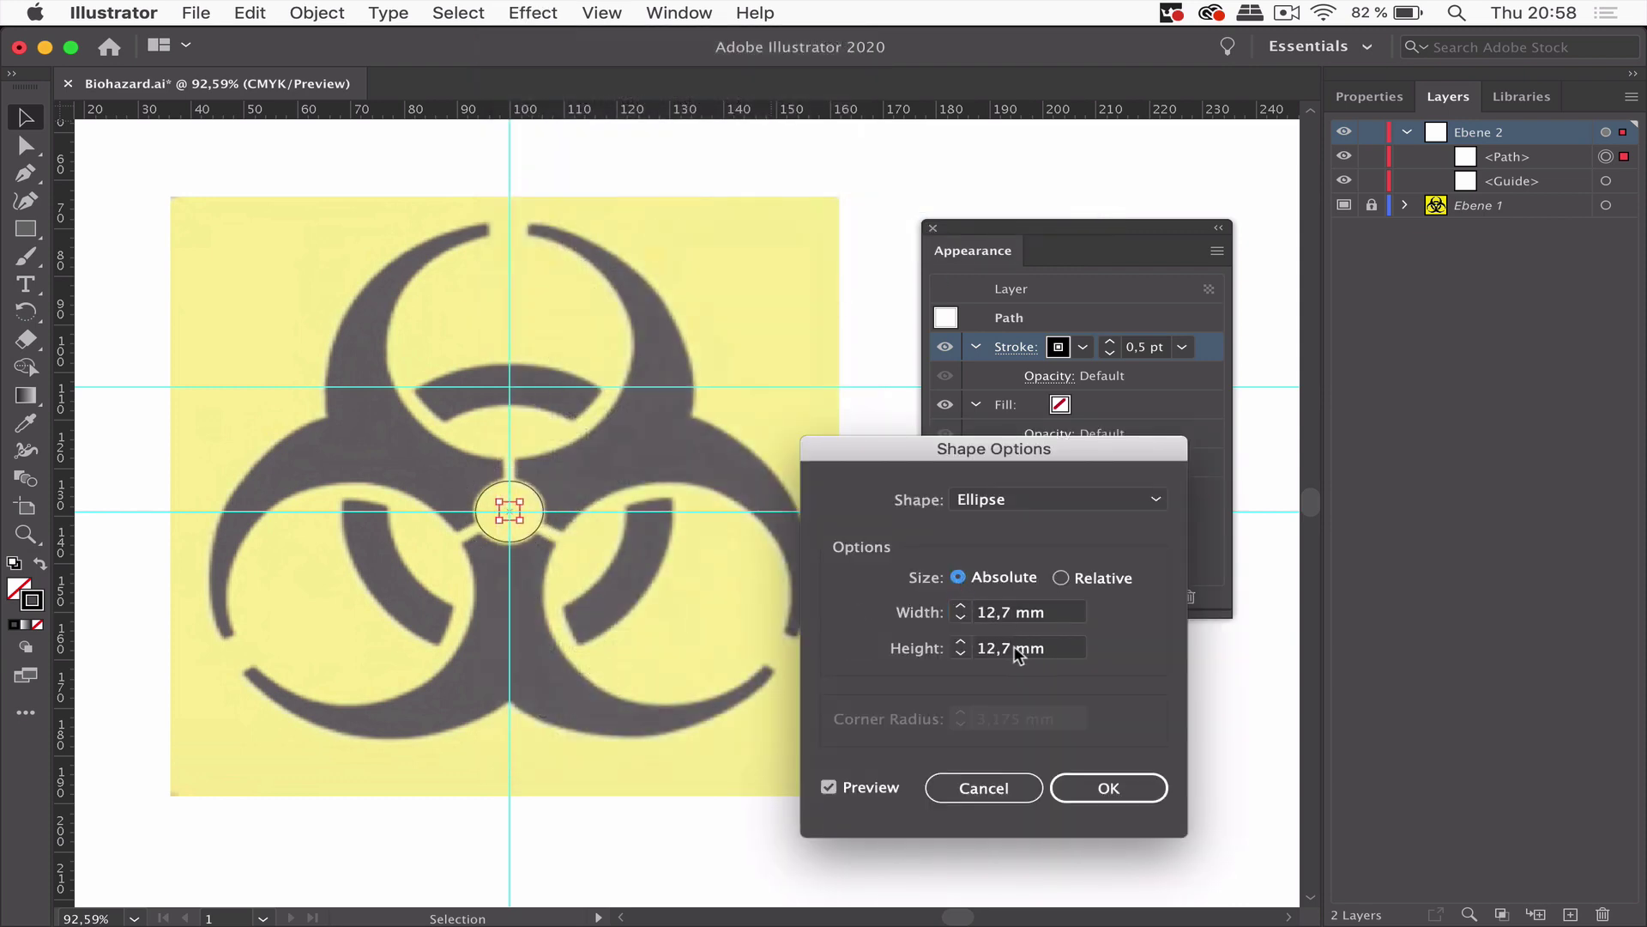
pyautogui.keyDown('shift'); pyautogui.click(961, 642); pyautogui.keyUp('shift')
pyautogui.keyDown('shift'); pyautogui.click(962, 642); pyautogui.keyUp('shift')
pyautogui.keyDown('shift'); pyautogui.click(962, 642); pyautogui.keyUp('shift')
pyautogui.keyDown('shift'); pyautogui.click(961, 642); pyautogui.keyUp('shift')
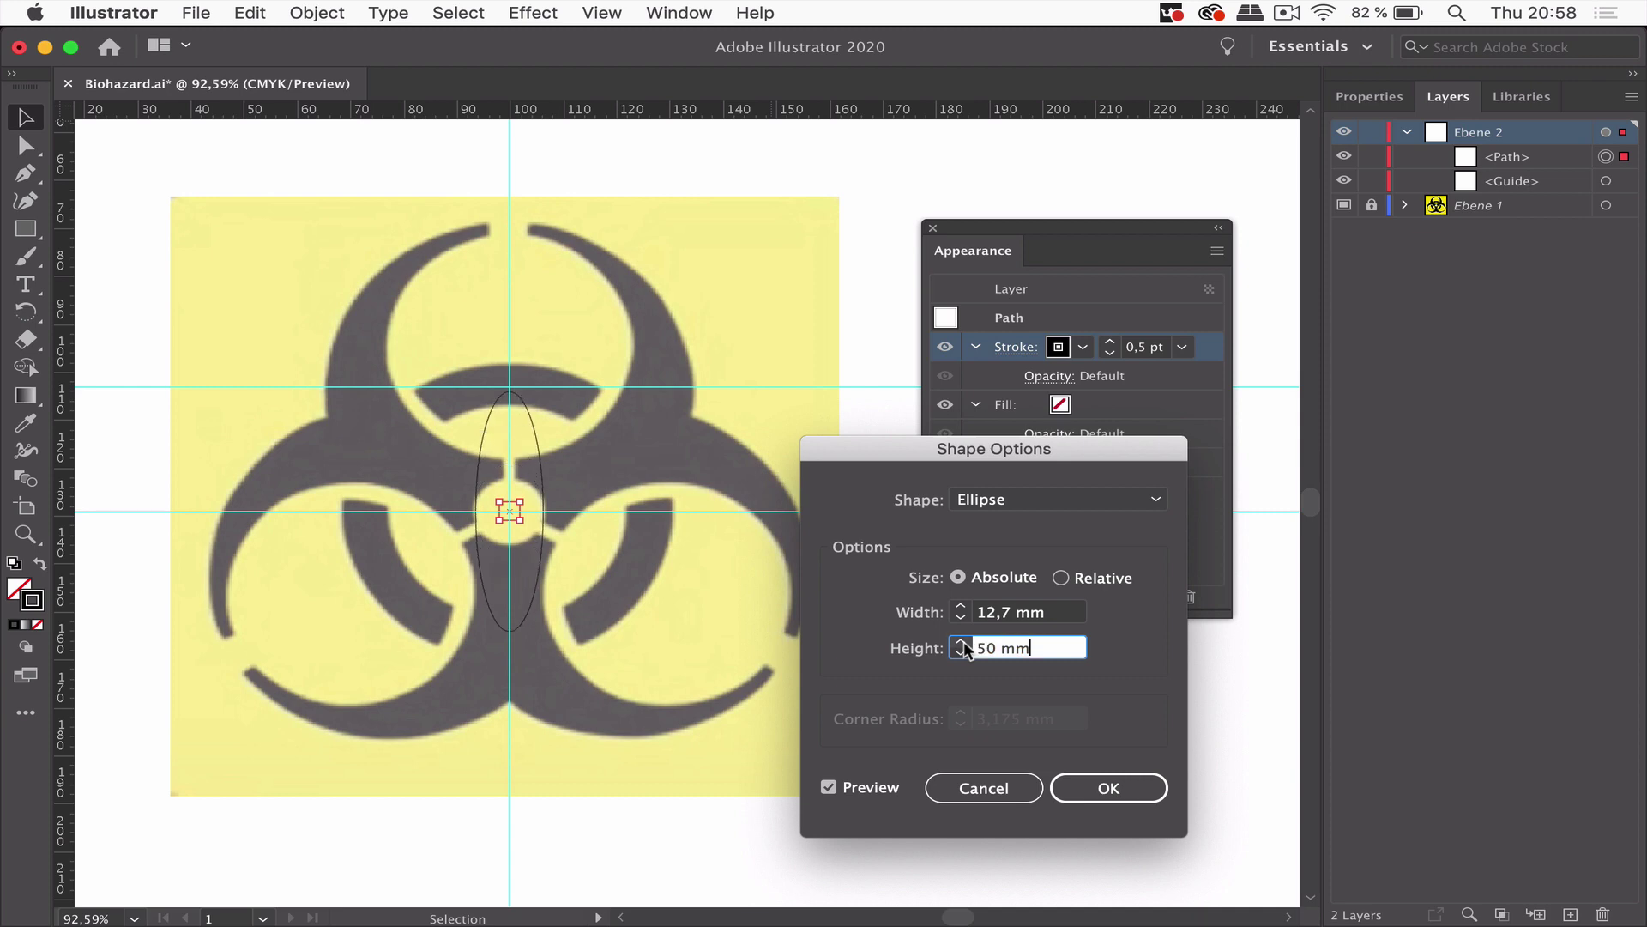
pyautogui.click(962, 642)
pyautogui.click(962, 642)
pyautogui.doubleClick(997, 615)
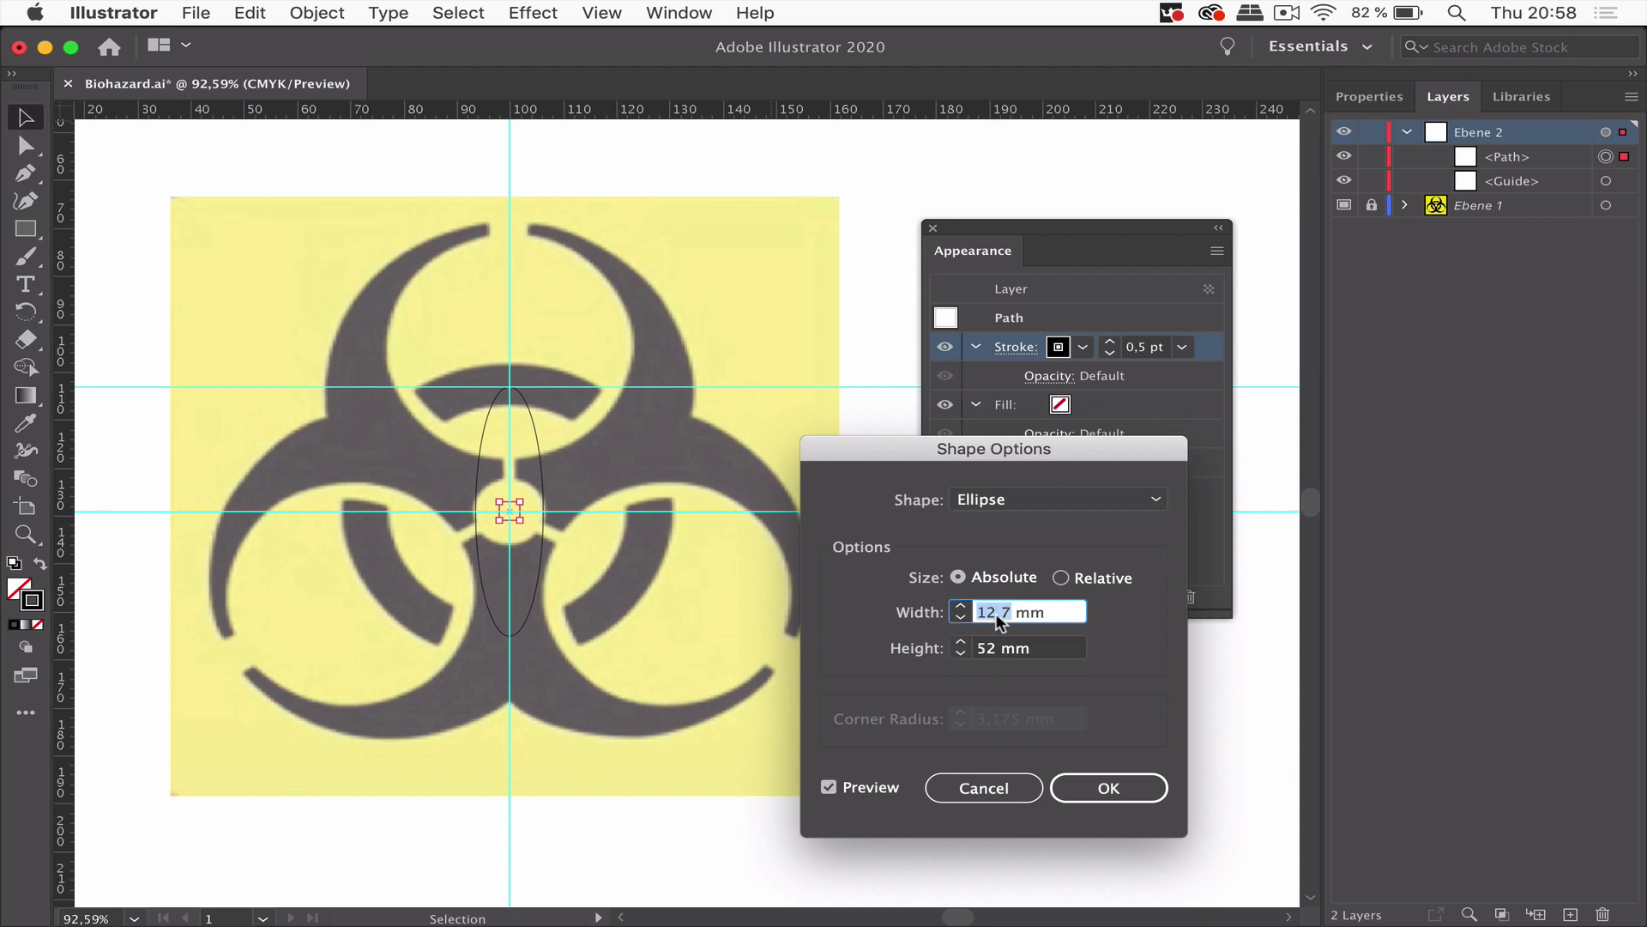
pyautogui.write('52')
pyautogui.click(1068, 649)
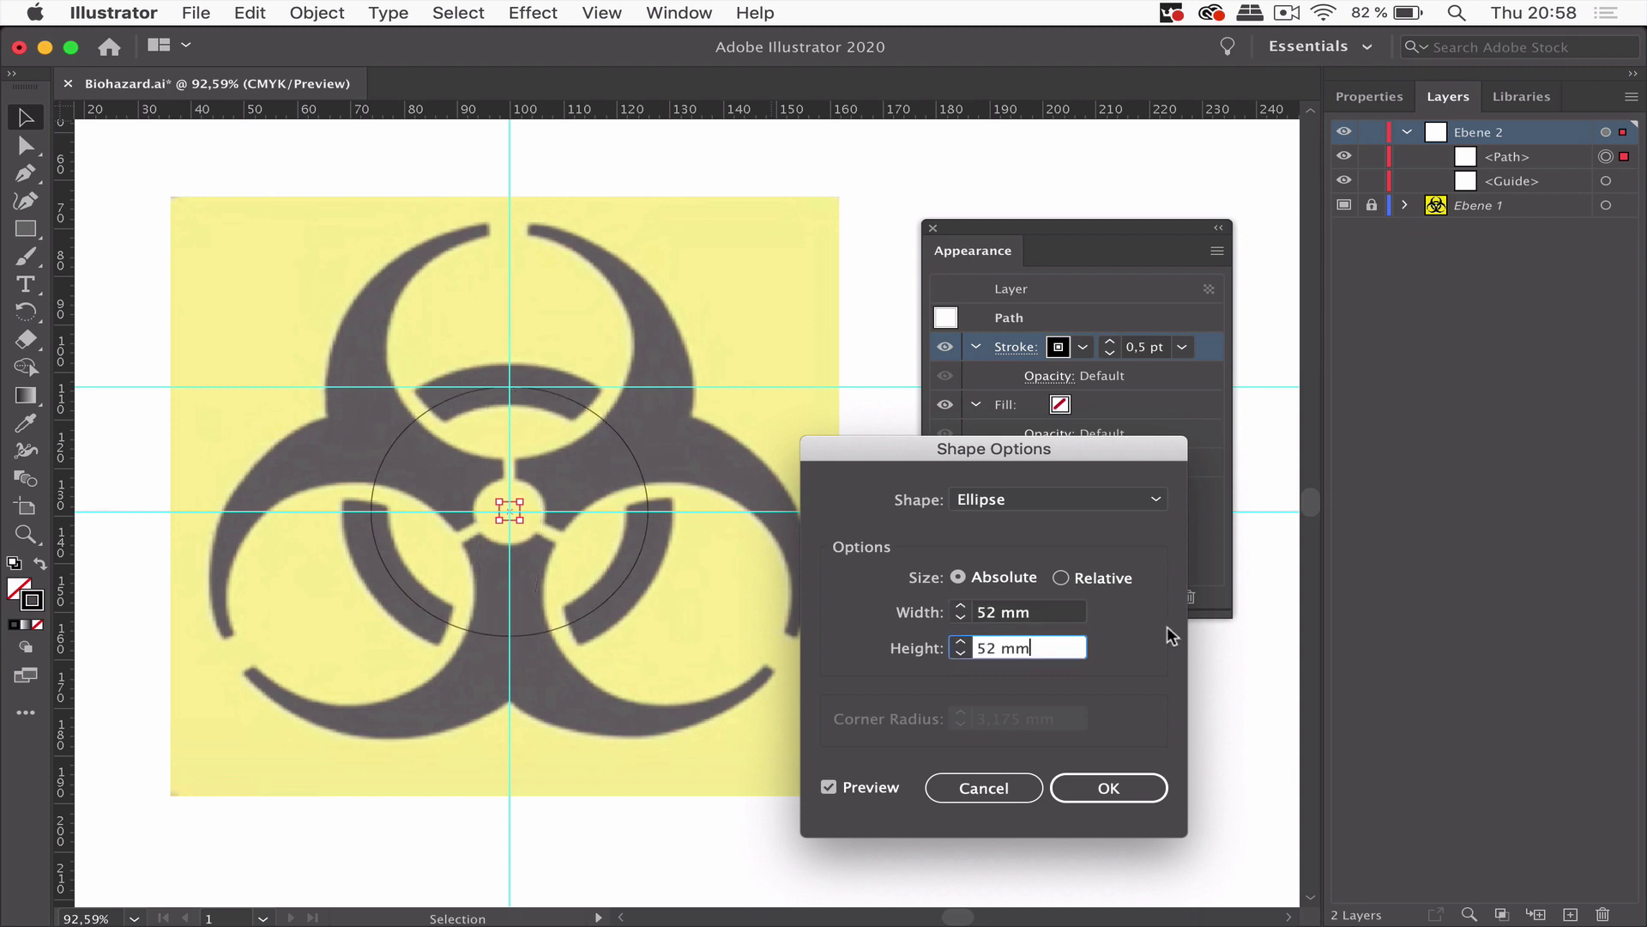
pyautogui.click(1117, 786)
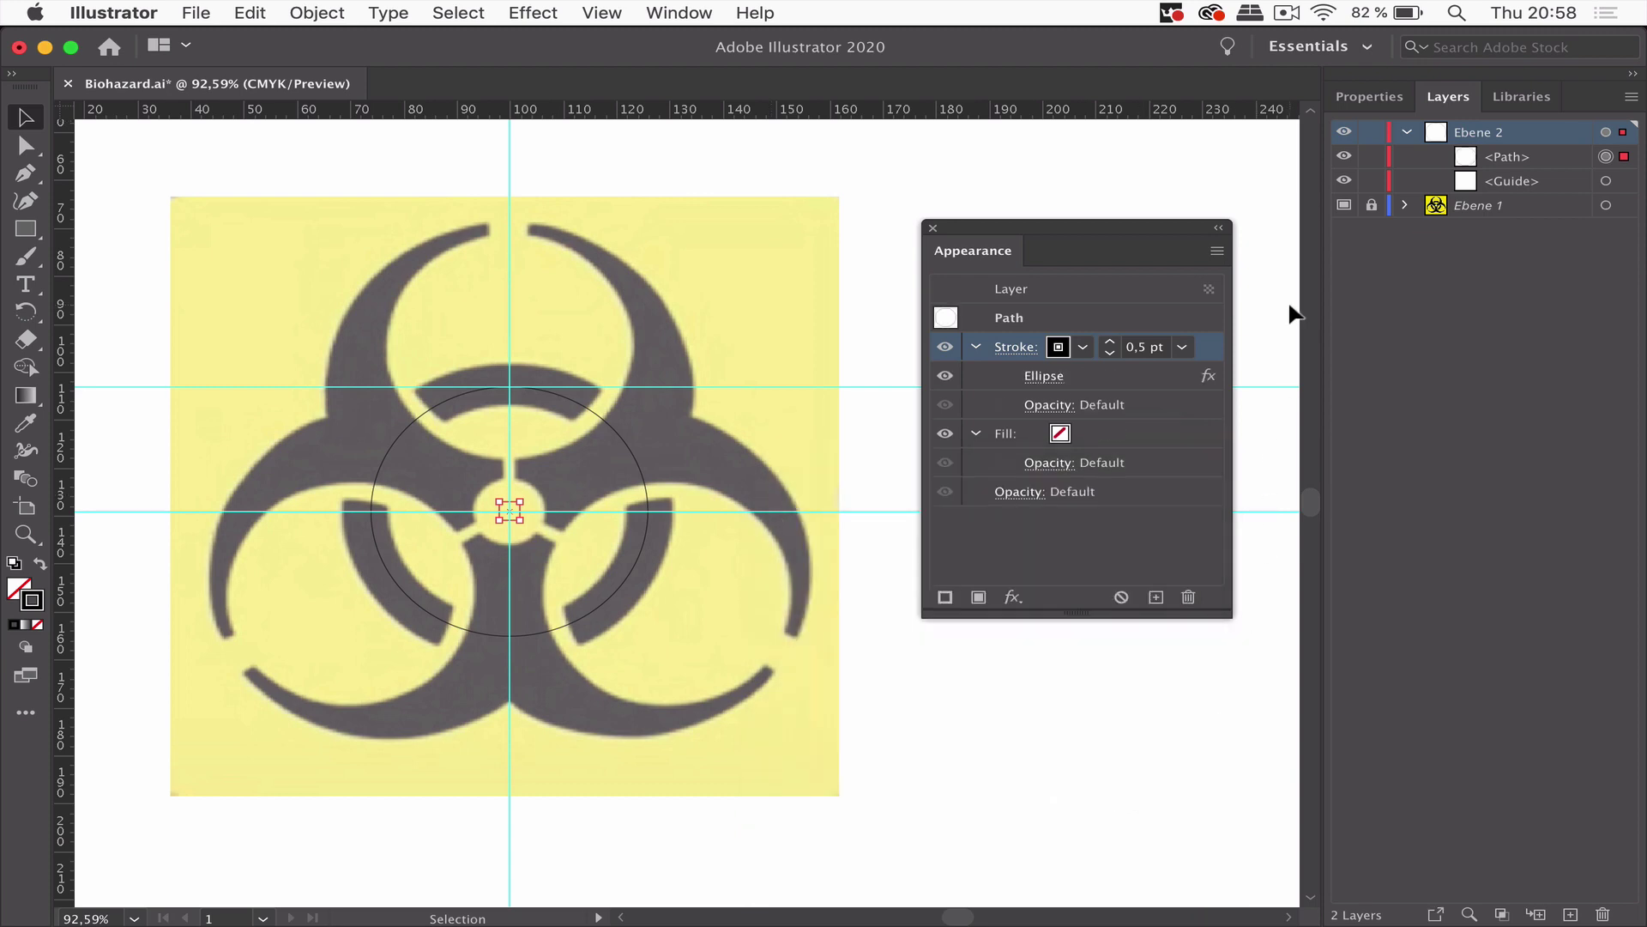
# Duplicate the ellipse stroke and thicken the top copy to 196 pt.
pyautogui.moveTo(1213, 347)
pyautogui.mouseDown()
pyautogui.moveTo(1143, 577)
pyautogui.moveTo(1156, 598)
pyautogui.mouseUp()
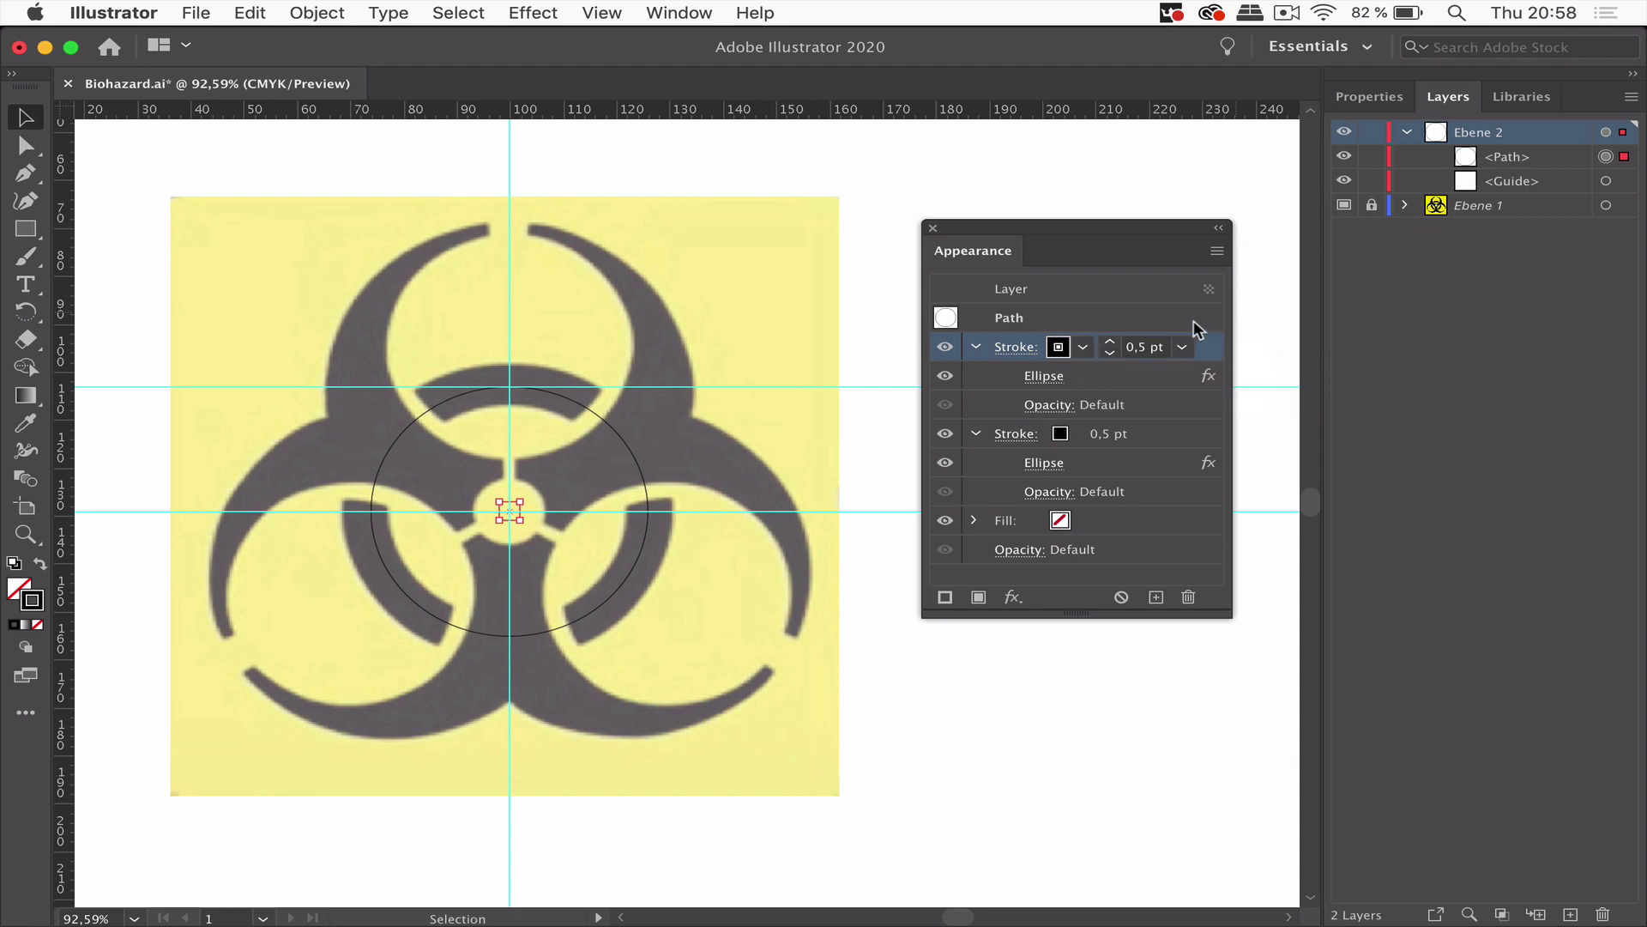
pyautogui.click(1112, 344)
pyautogui.moveTo(1112, 344); pyautogui.dragTo(1112, 344)
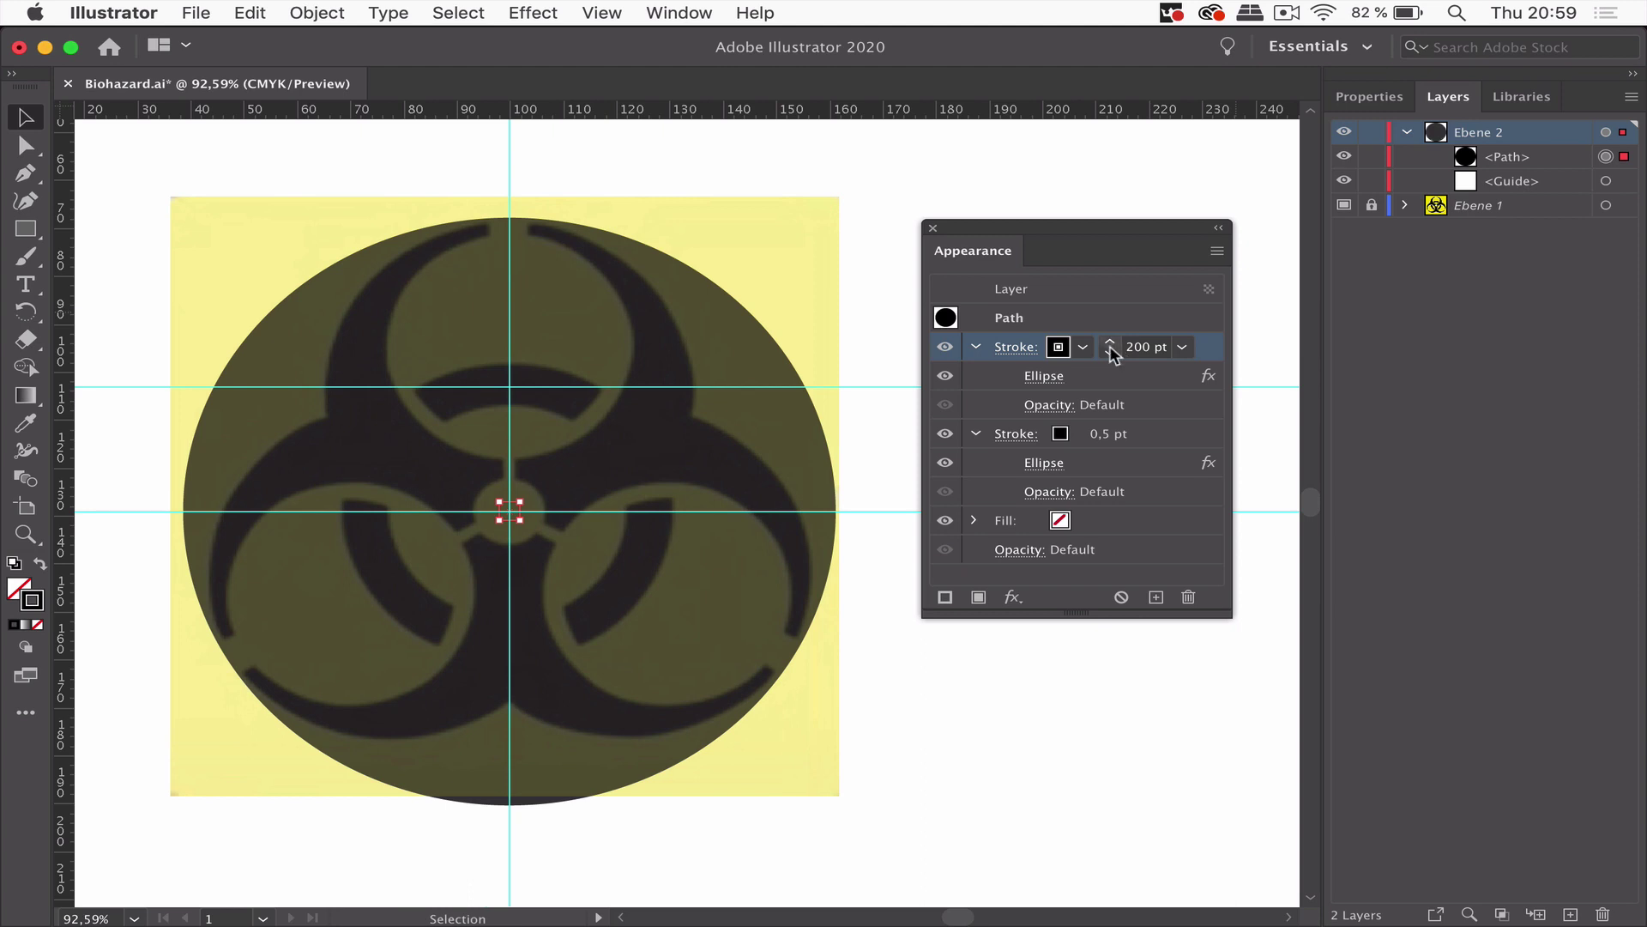
pyautogui.click(1108, 356)
pyautogui.click(1110, 356)
pyautogui.click(1110, 356)
pyautogui.click(1111, 356)
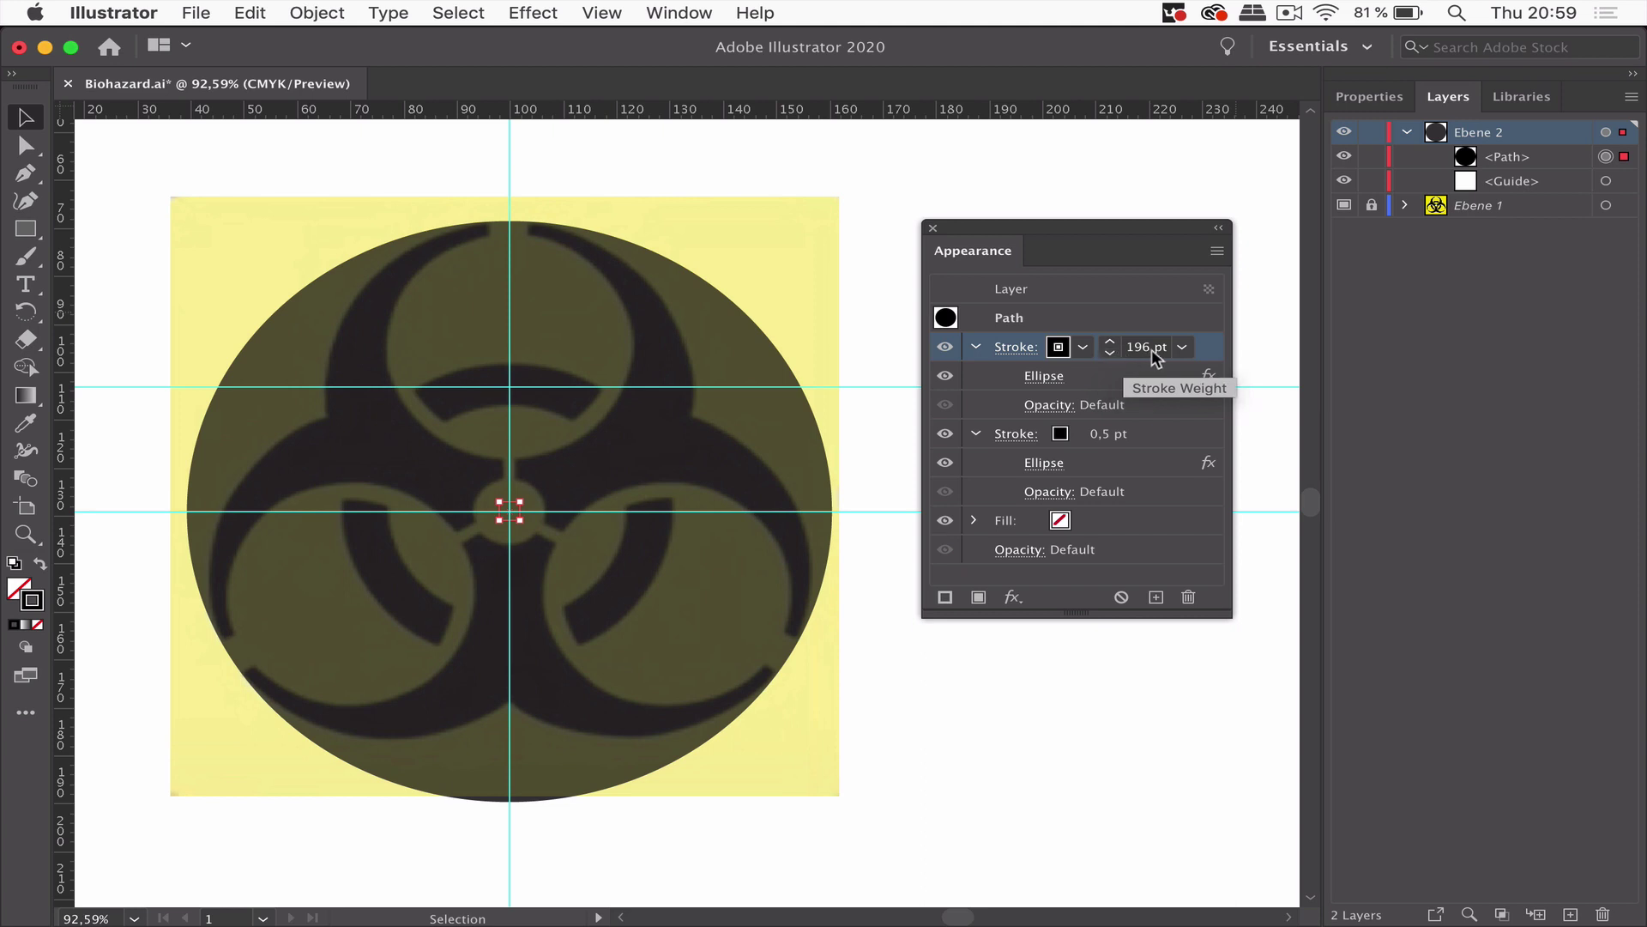
# Give the 196 pt stroke round caps and a dashed line with 0 pt dash and 140 pt gap.
pyautogui.click(1016, 347)
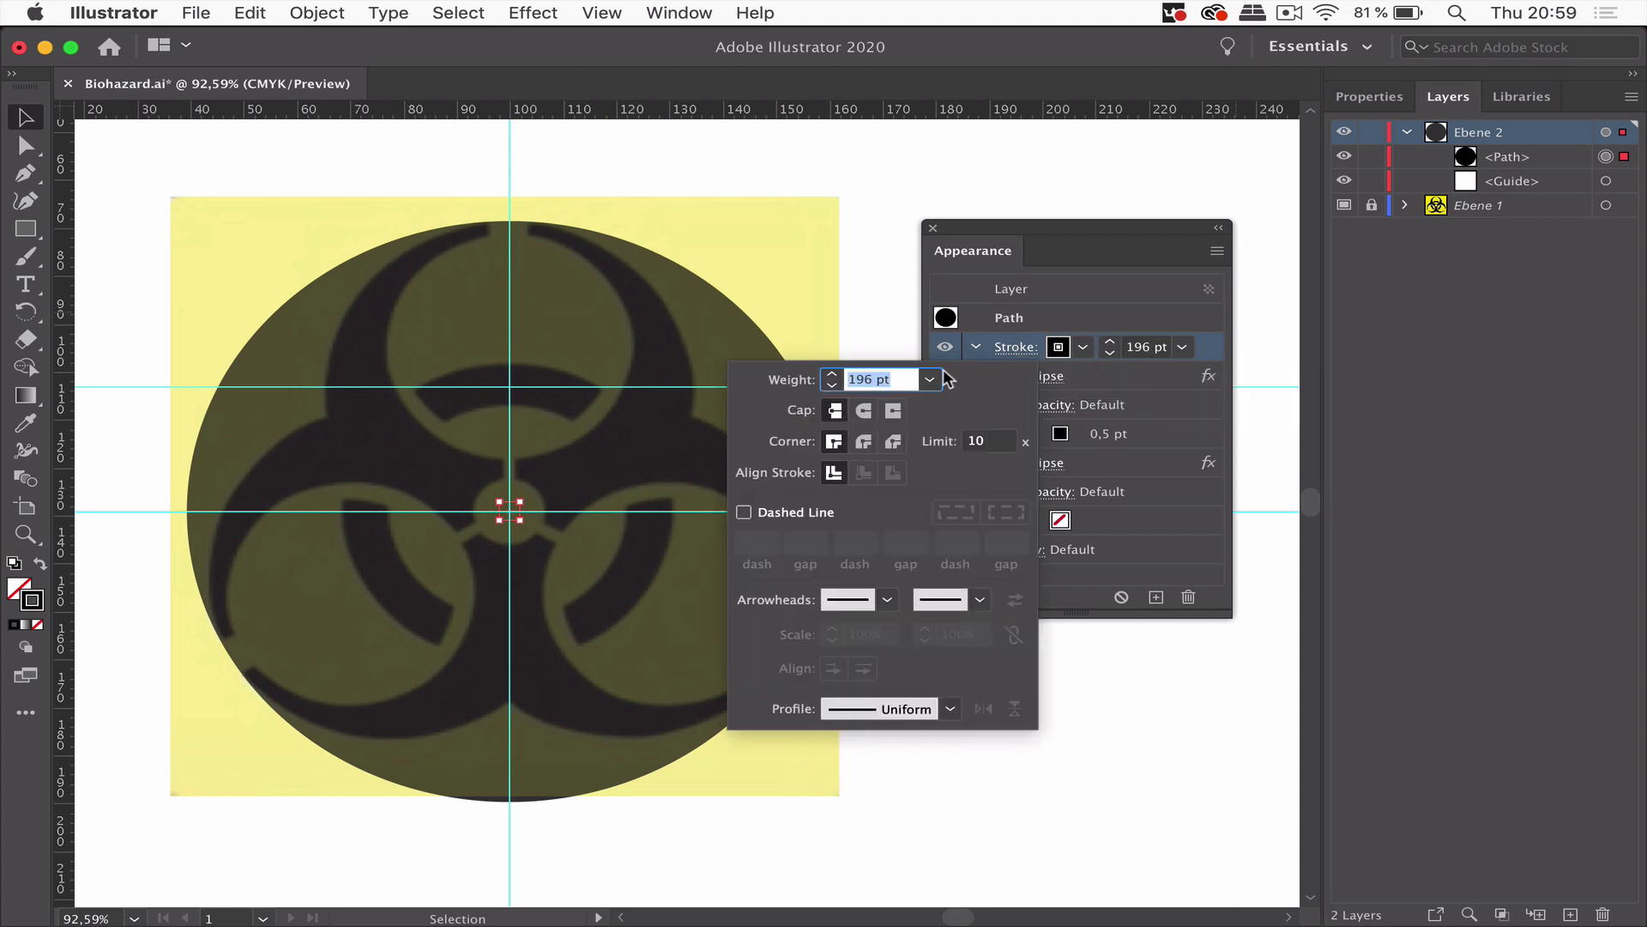
pyautogui.click(866, 409)
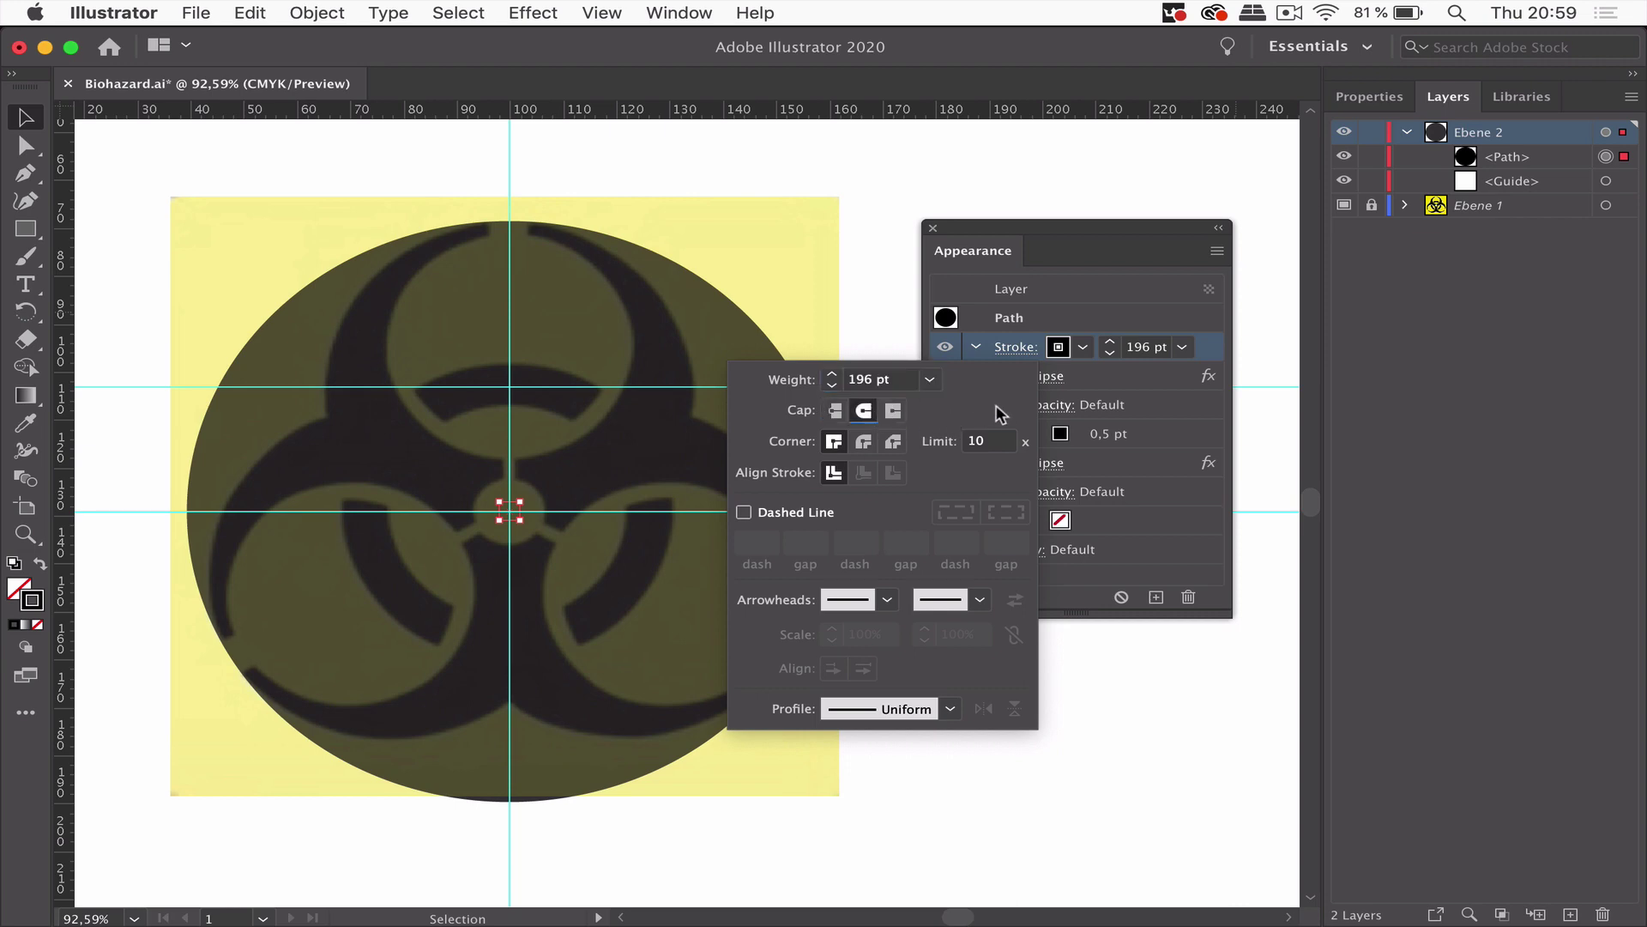
pyautogui.click(783, 514)
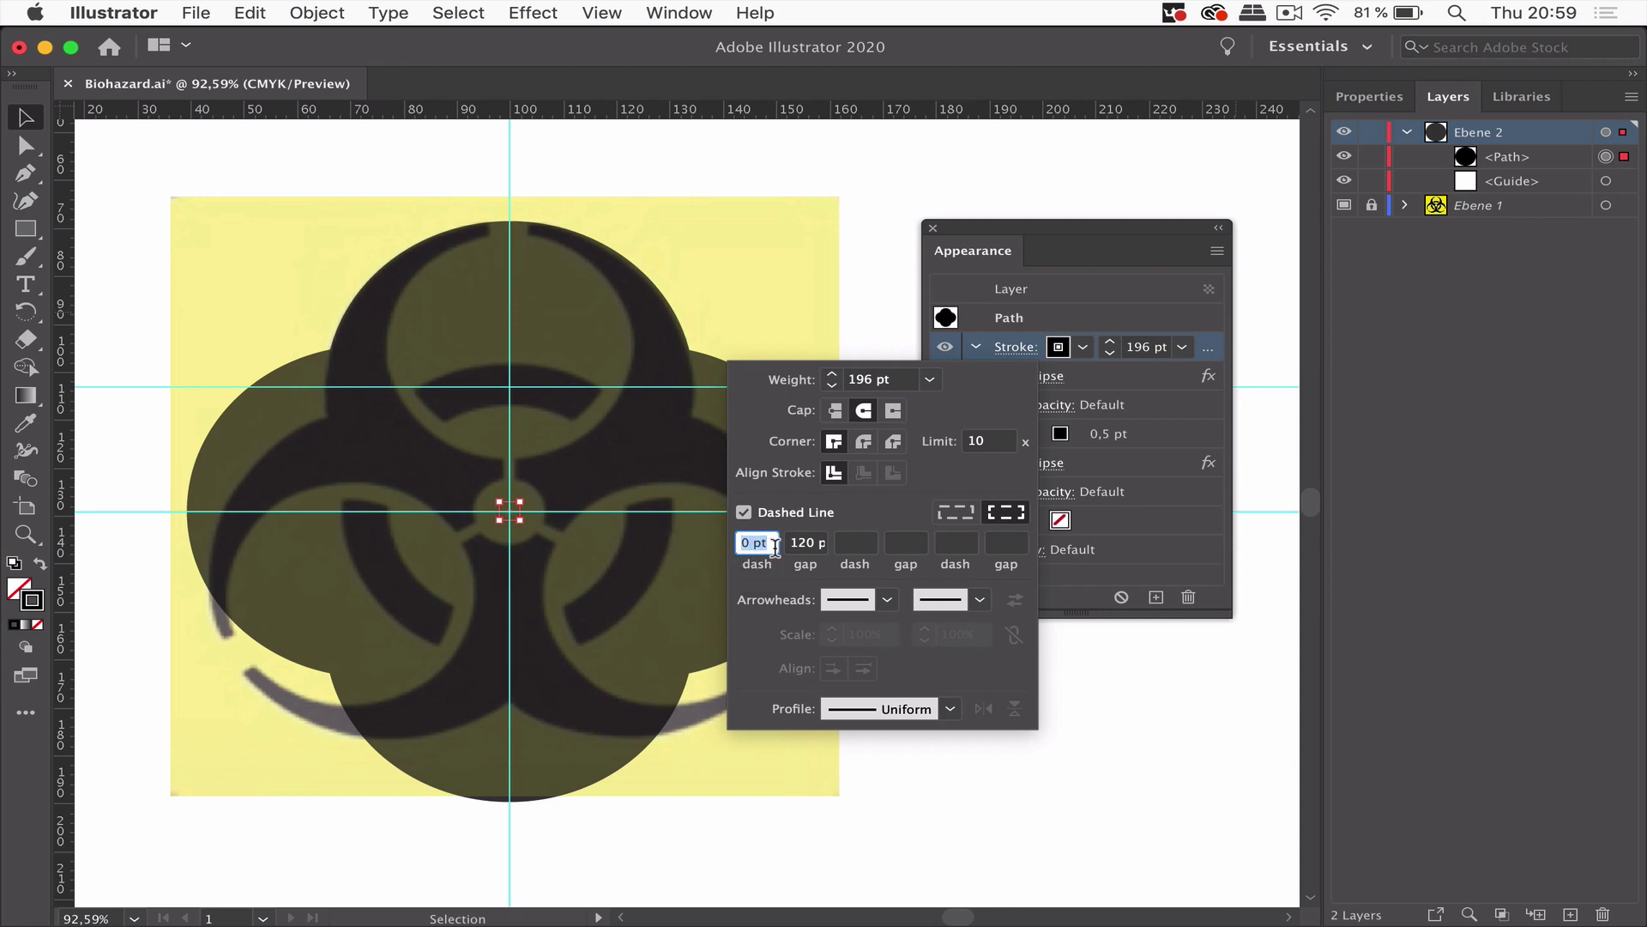
pyautogui.click(807, 542)
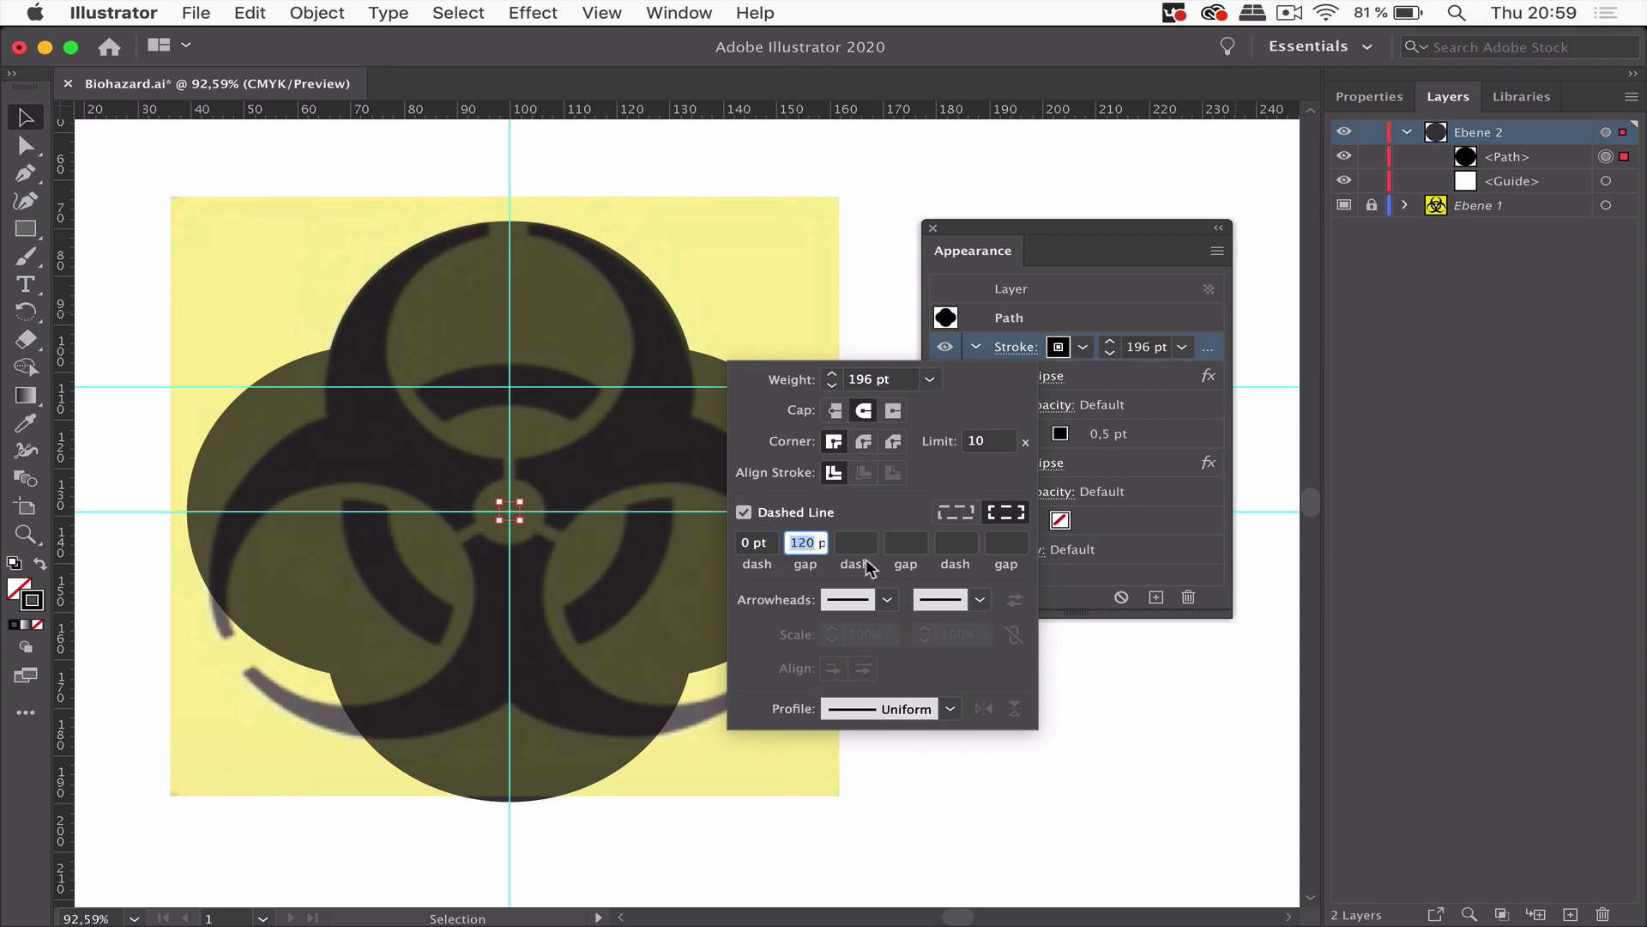
pyautogui.write('140')
pyautogui.press('Return')
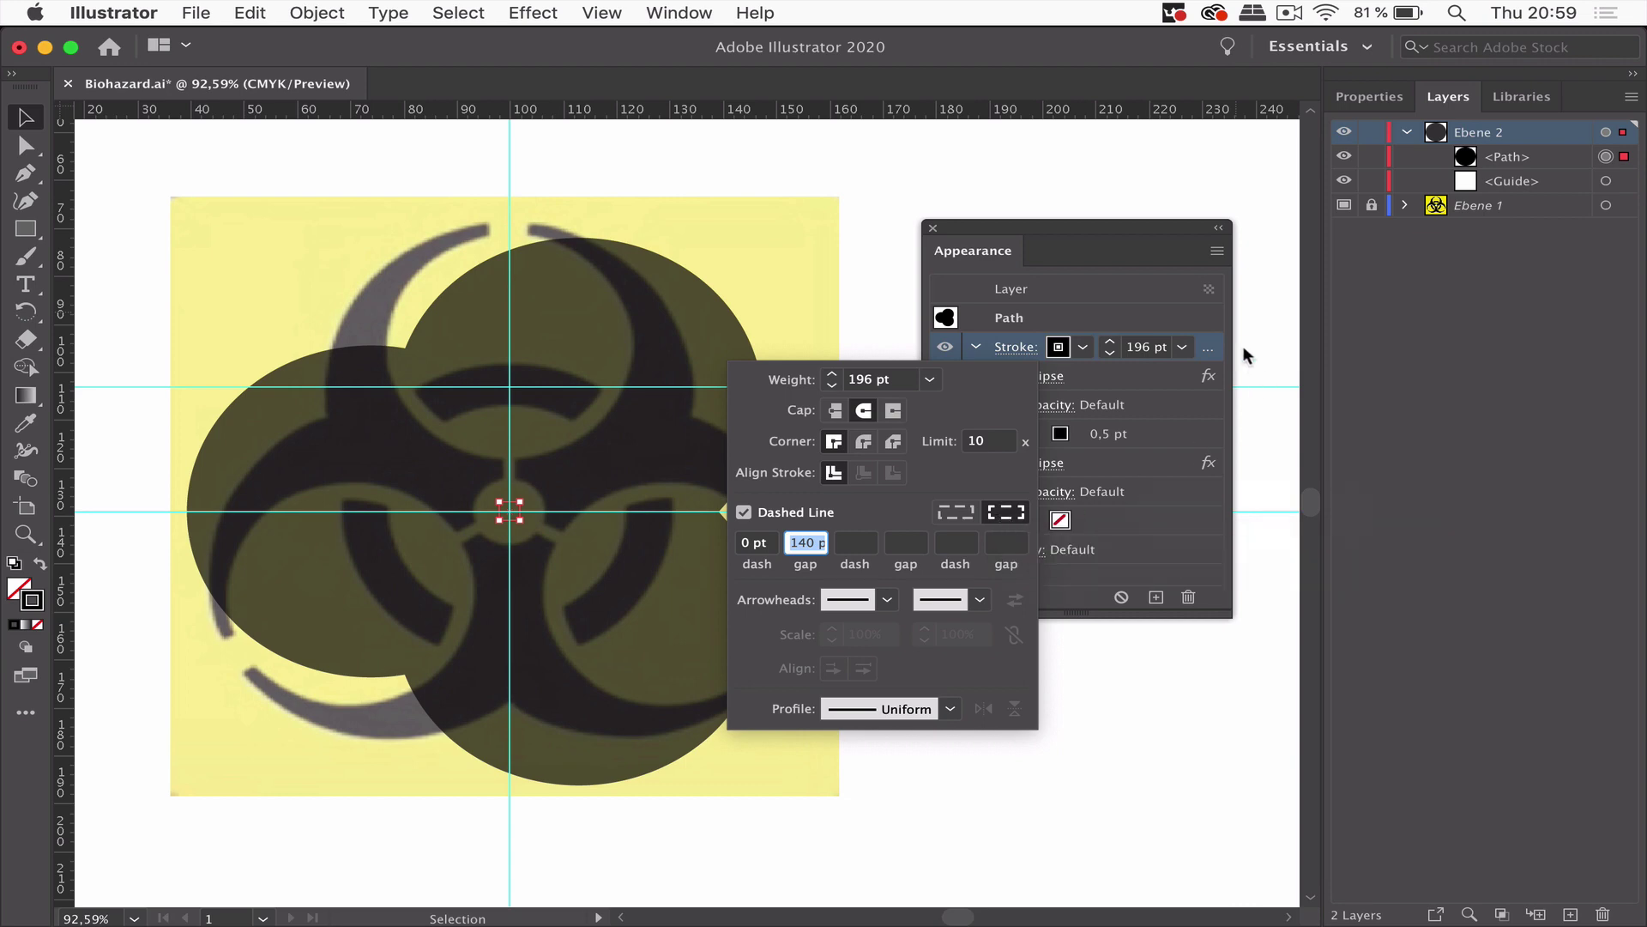
pyautogui.click(1209, 347)
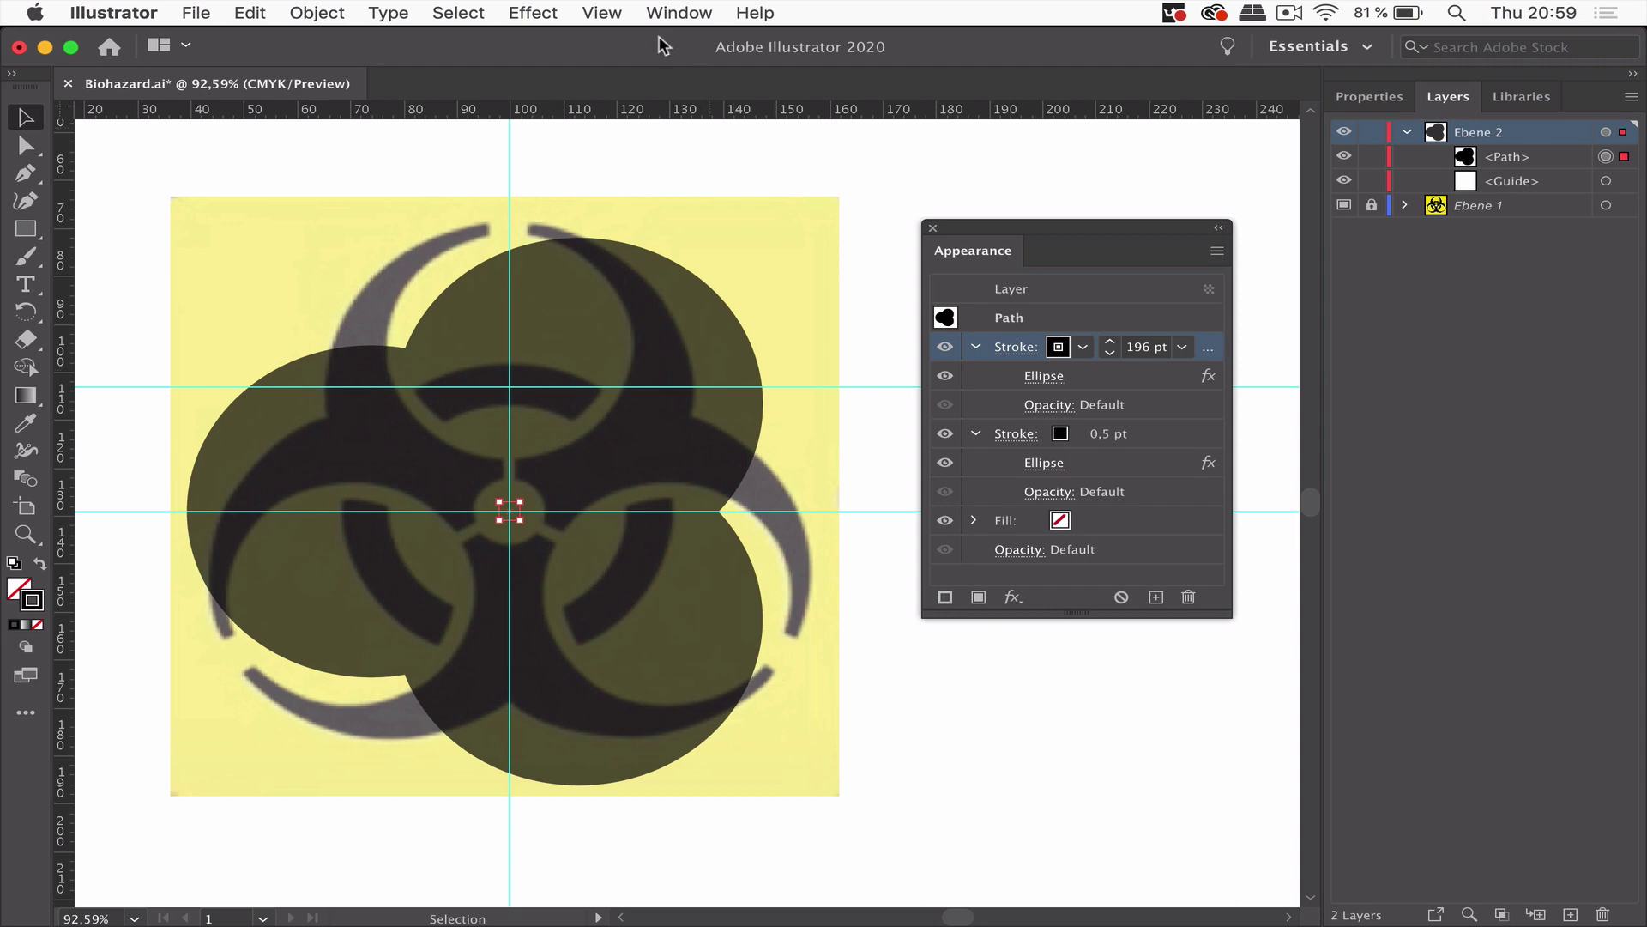
# Add a Transform effect rotating the dashed stroke by 30°.
pyautogui.click(556, 12)
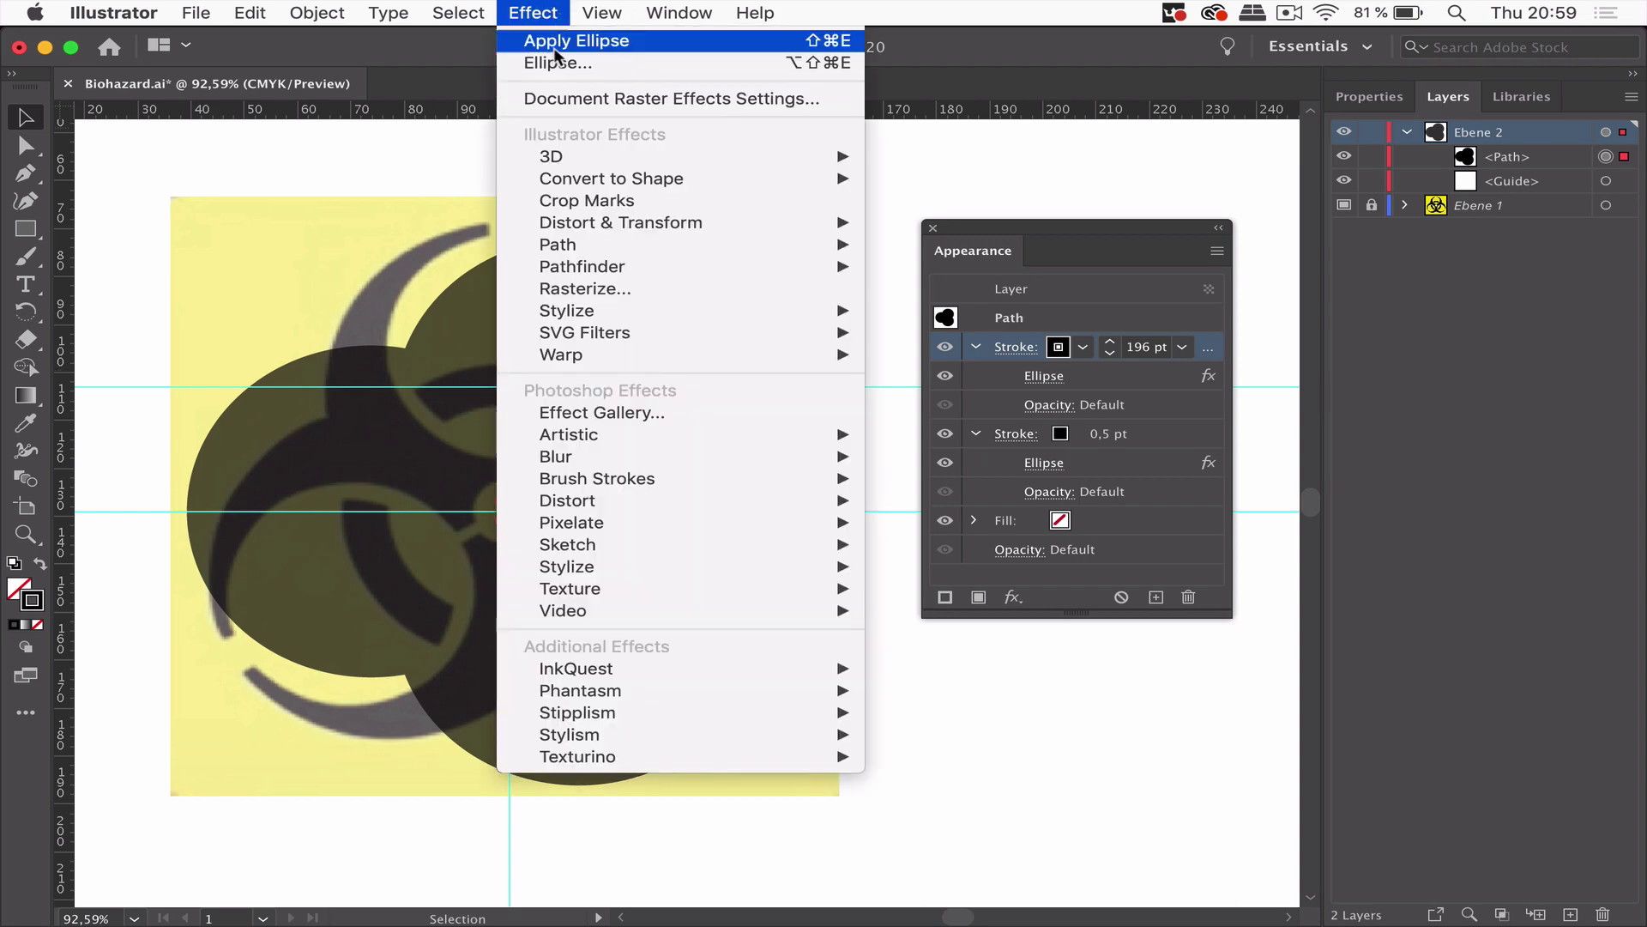
pyautogui.moveTo(661, 225)
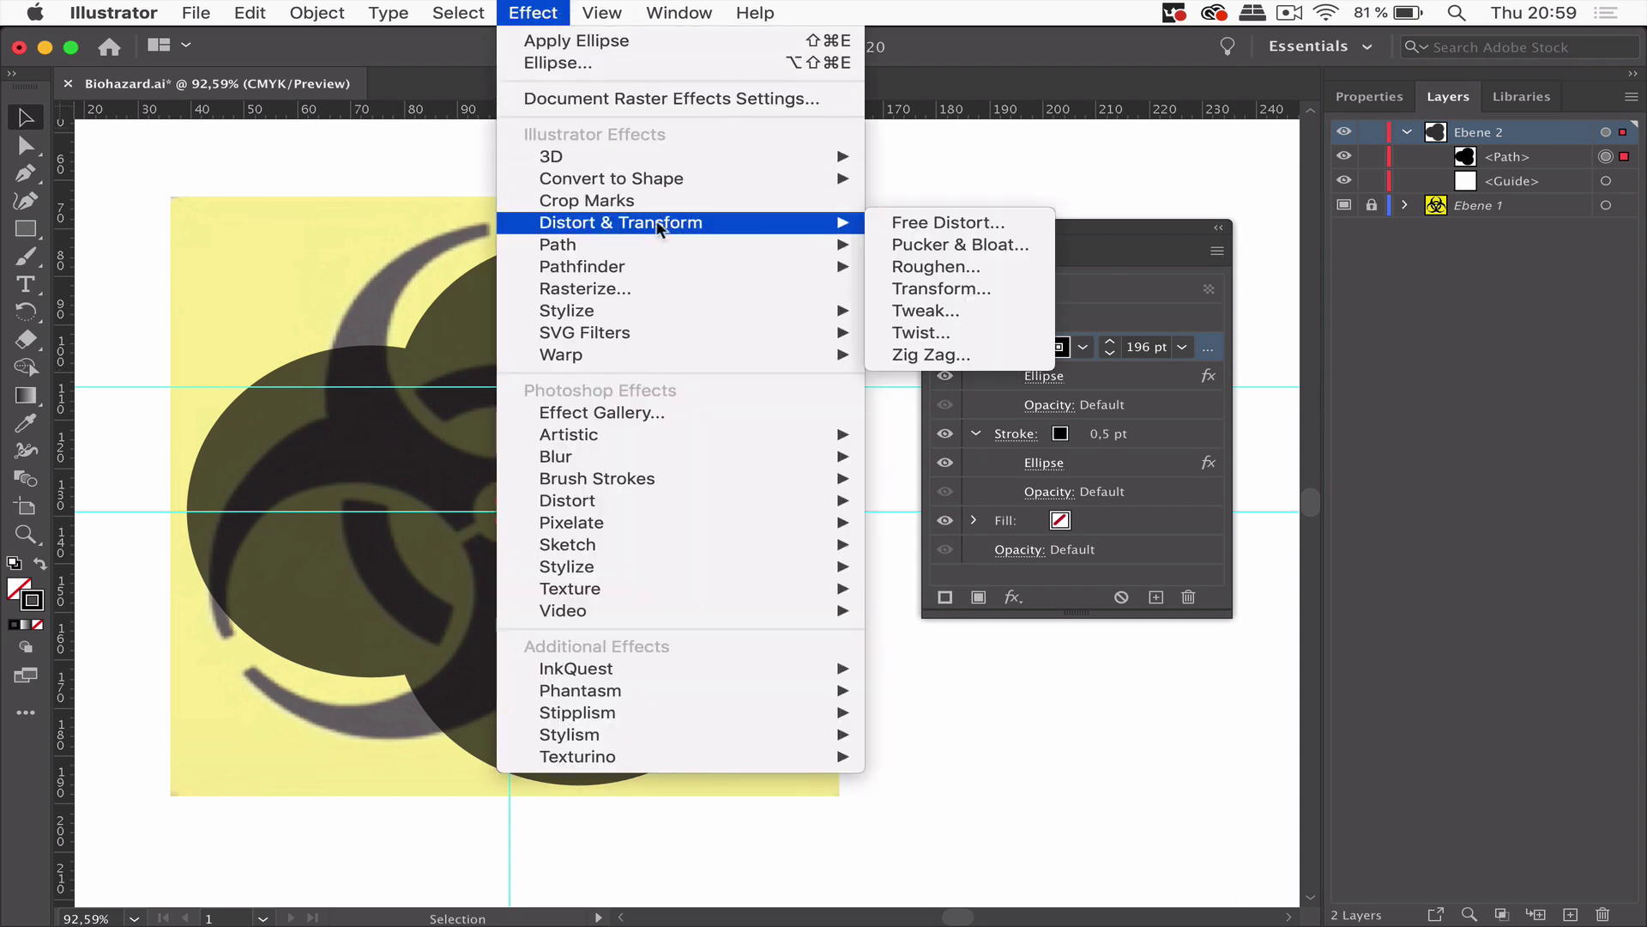
pyautogui.click(954, 288)
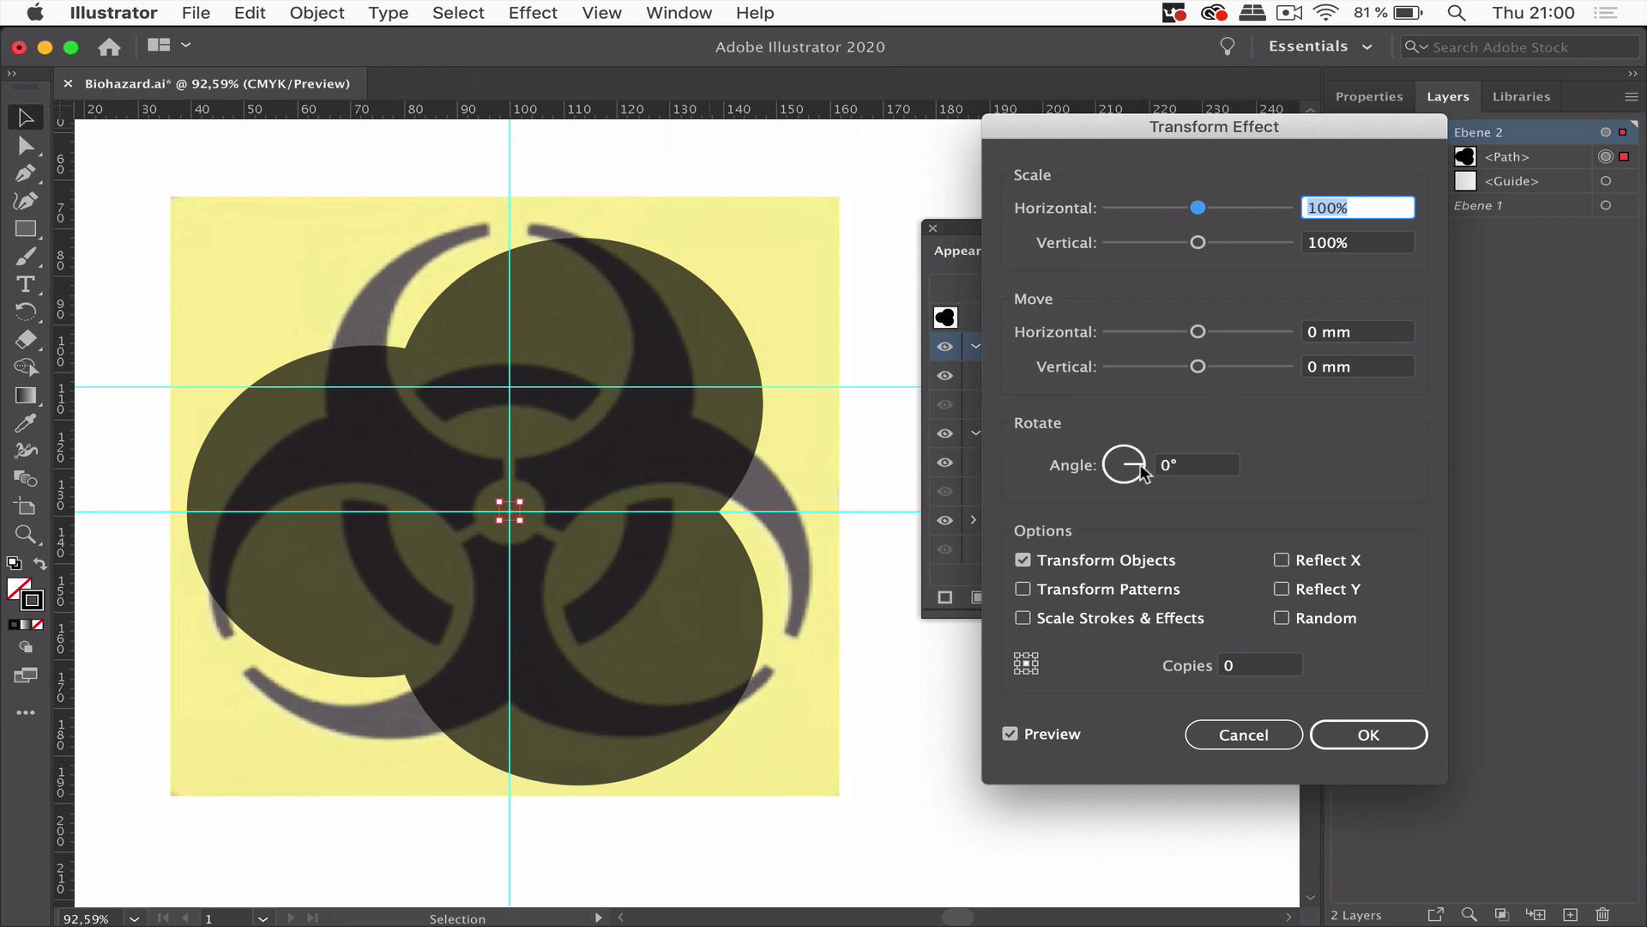
pyautogui.click(1201, 464)
pyautogui.write('30')
pyautogui.click(1252, 665)
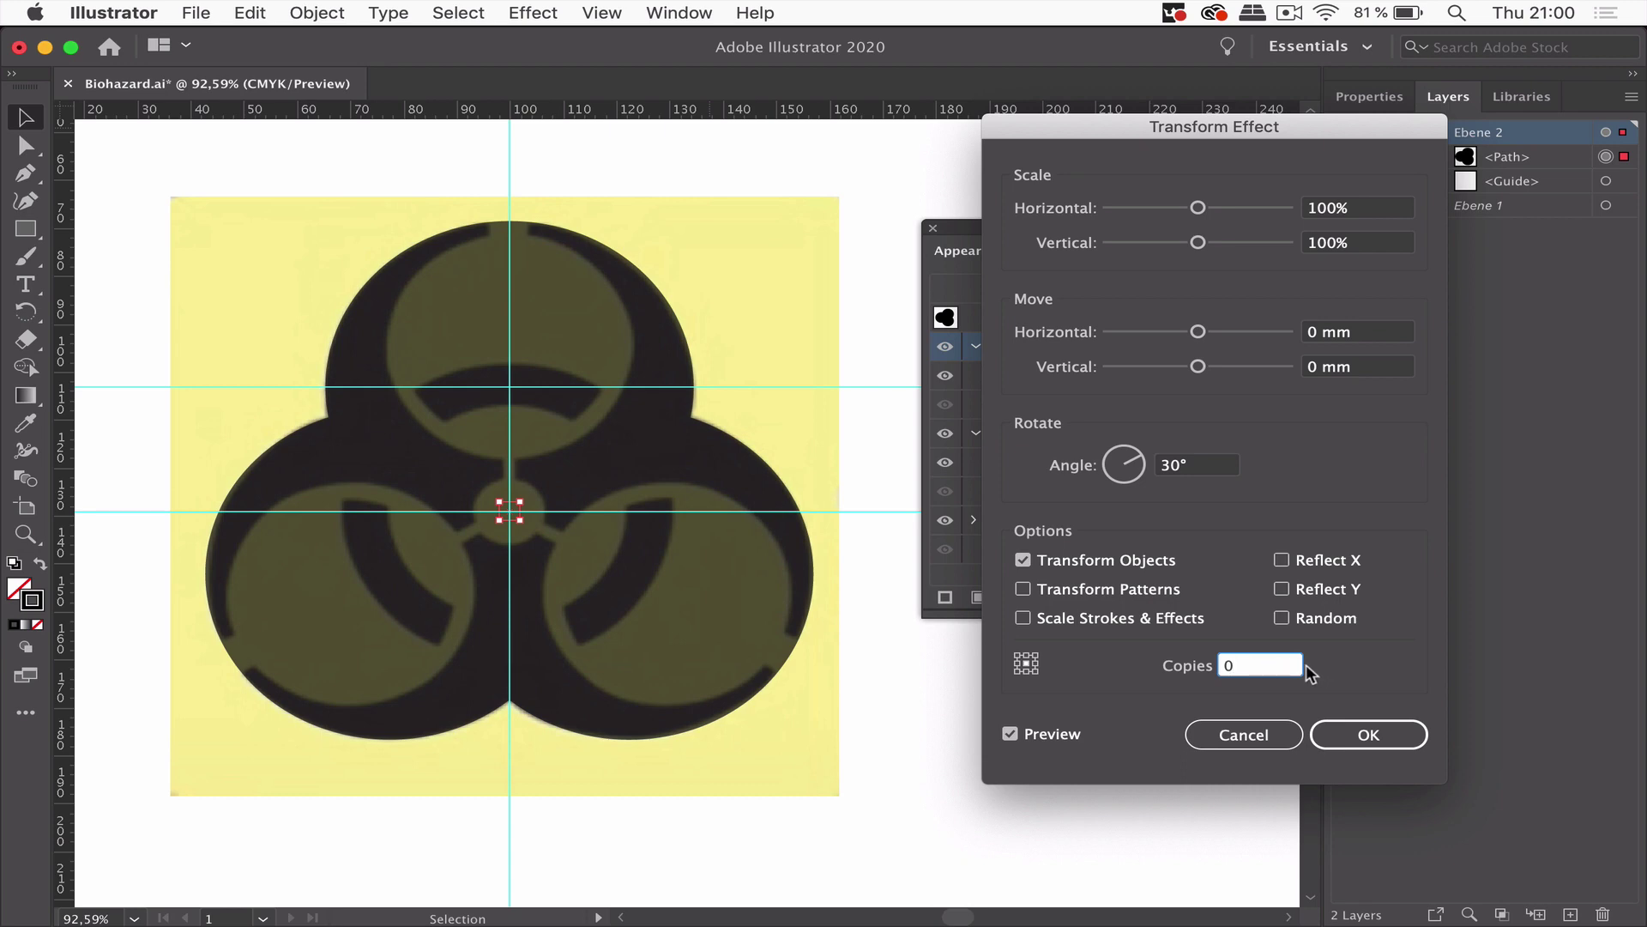
pyautogui.click(1367, 735)
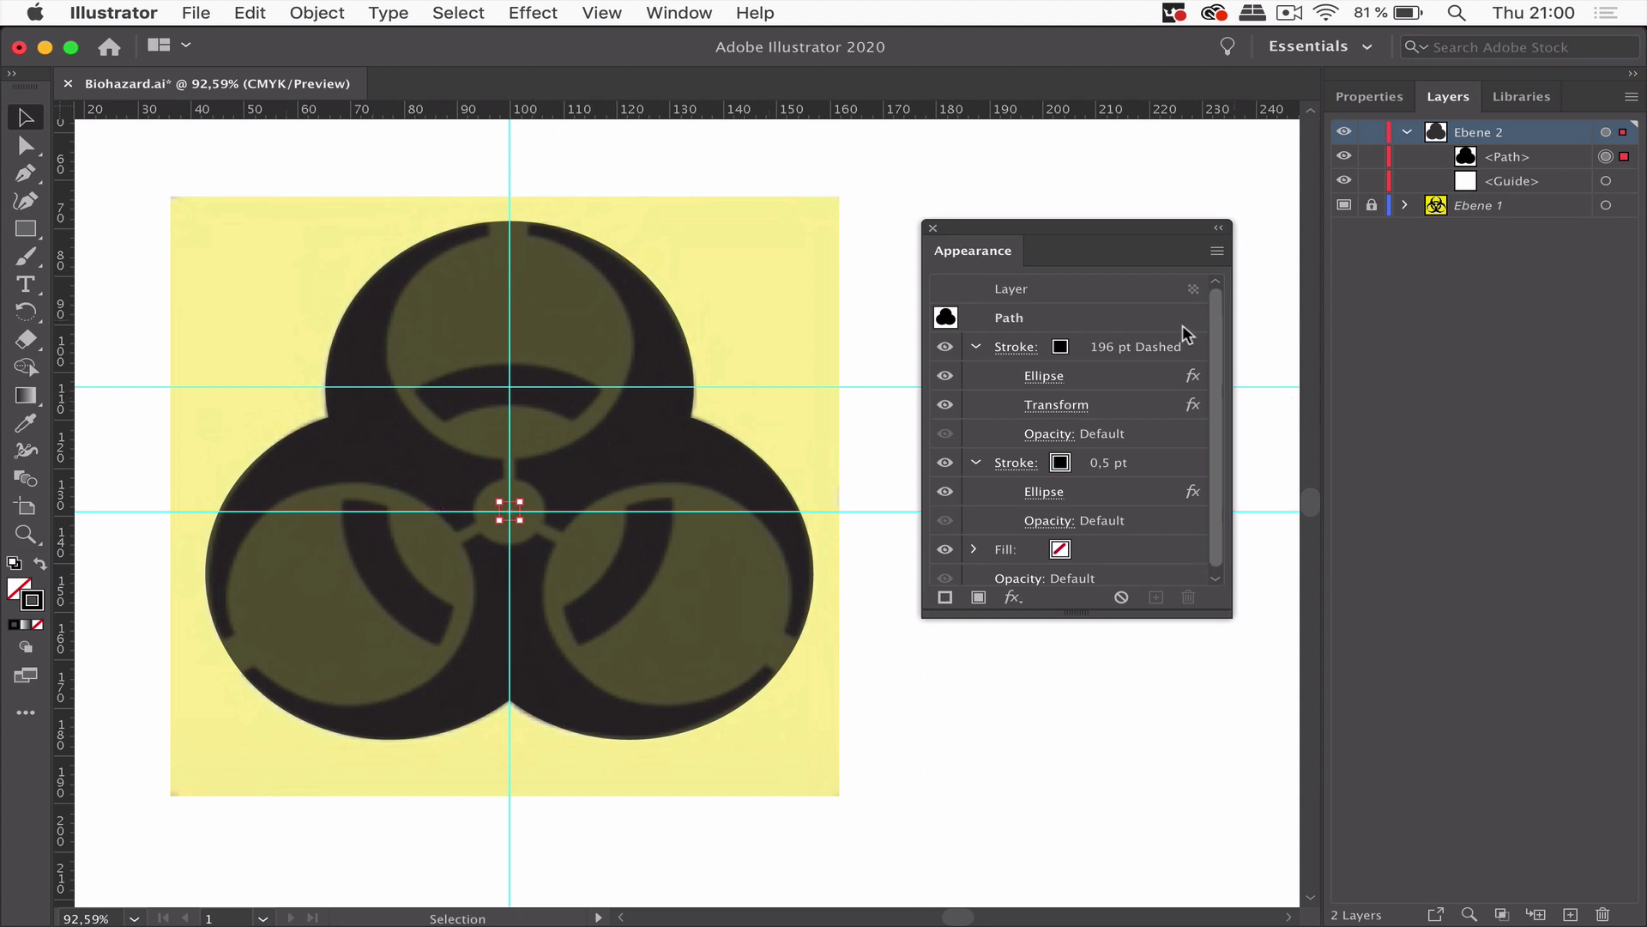
# Move the fill above the strokes in the Appearance stack and make it white.
pyautogui.click(1130, 556)
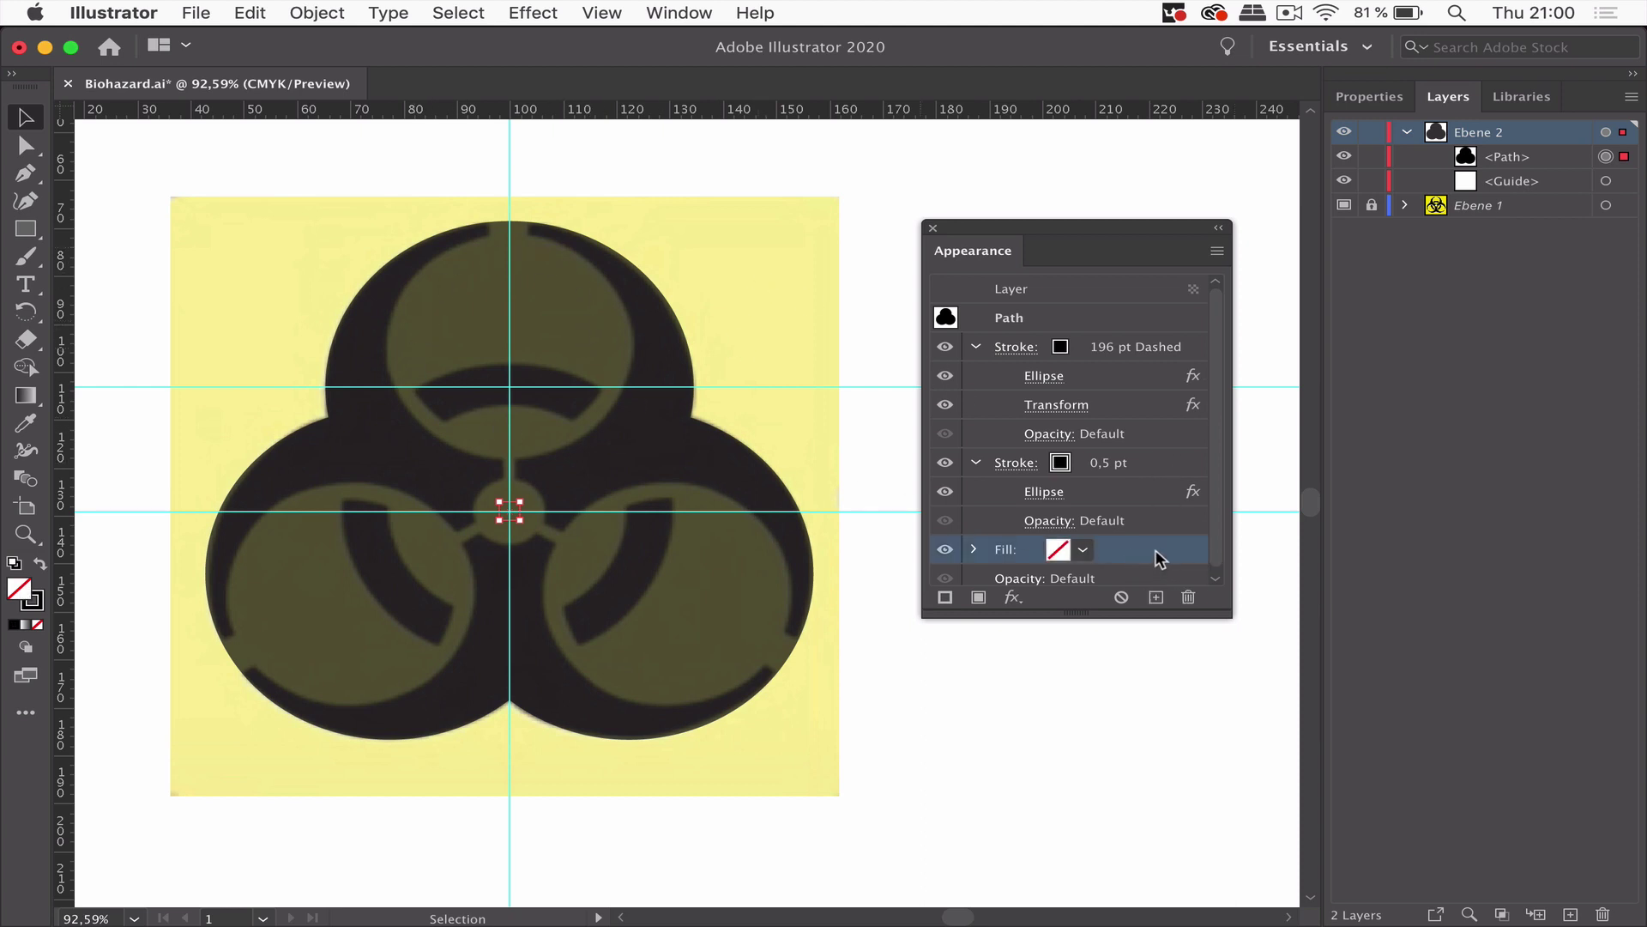
pyautogui.moveTo(1155, 555); pyautogui.dragTo(1147, 330)
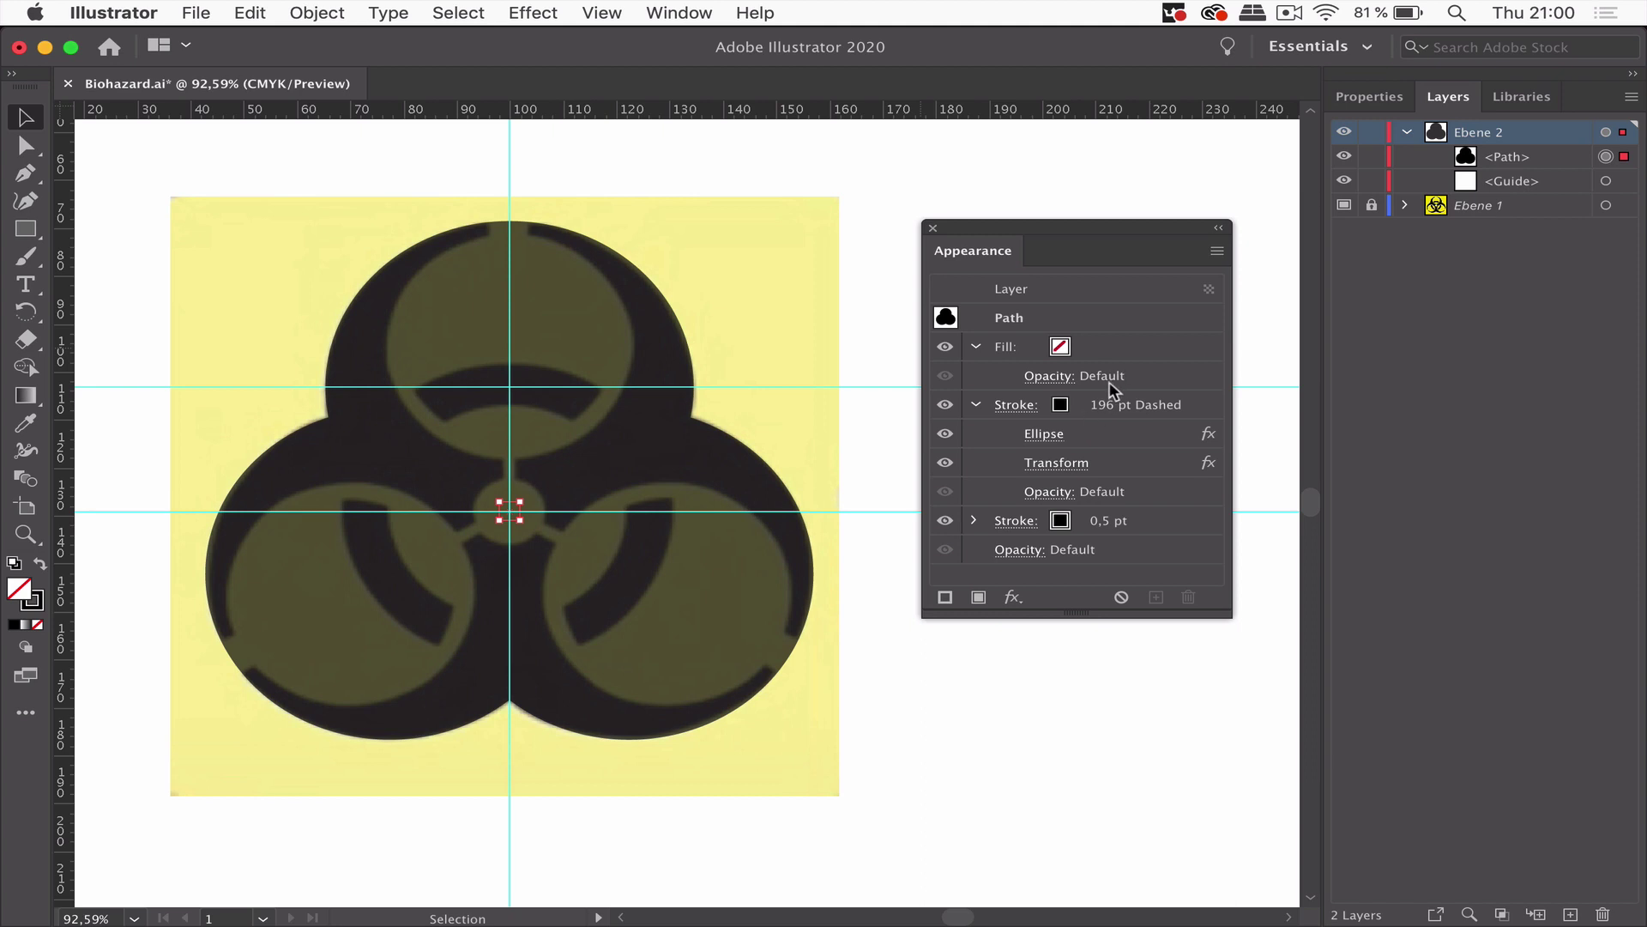
pyautogui.click(1069, 343)
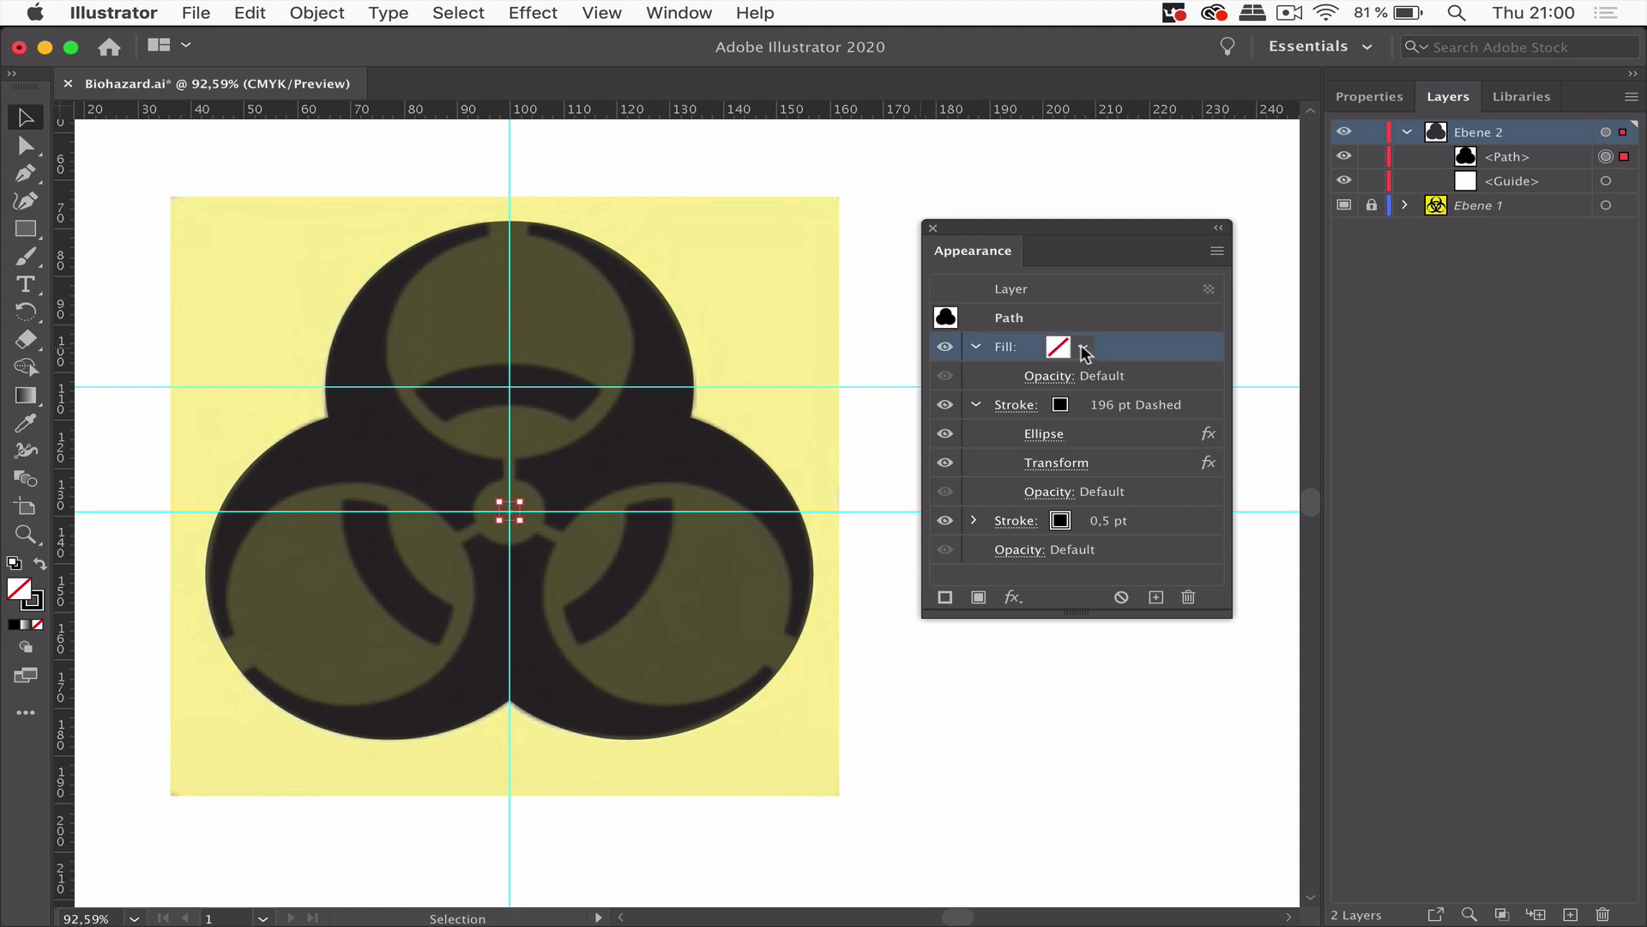
pyautogui.click(1083, 348)
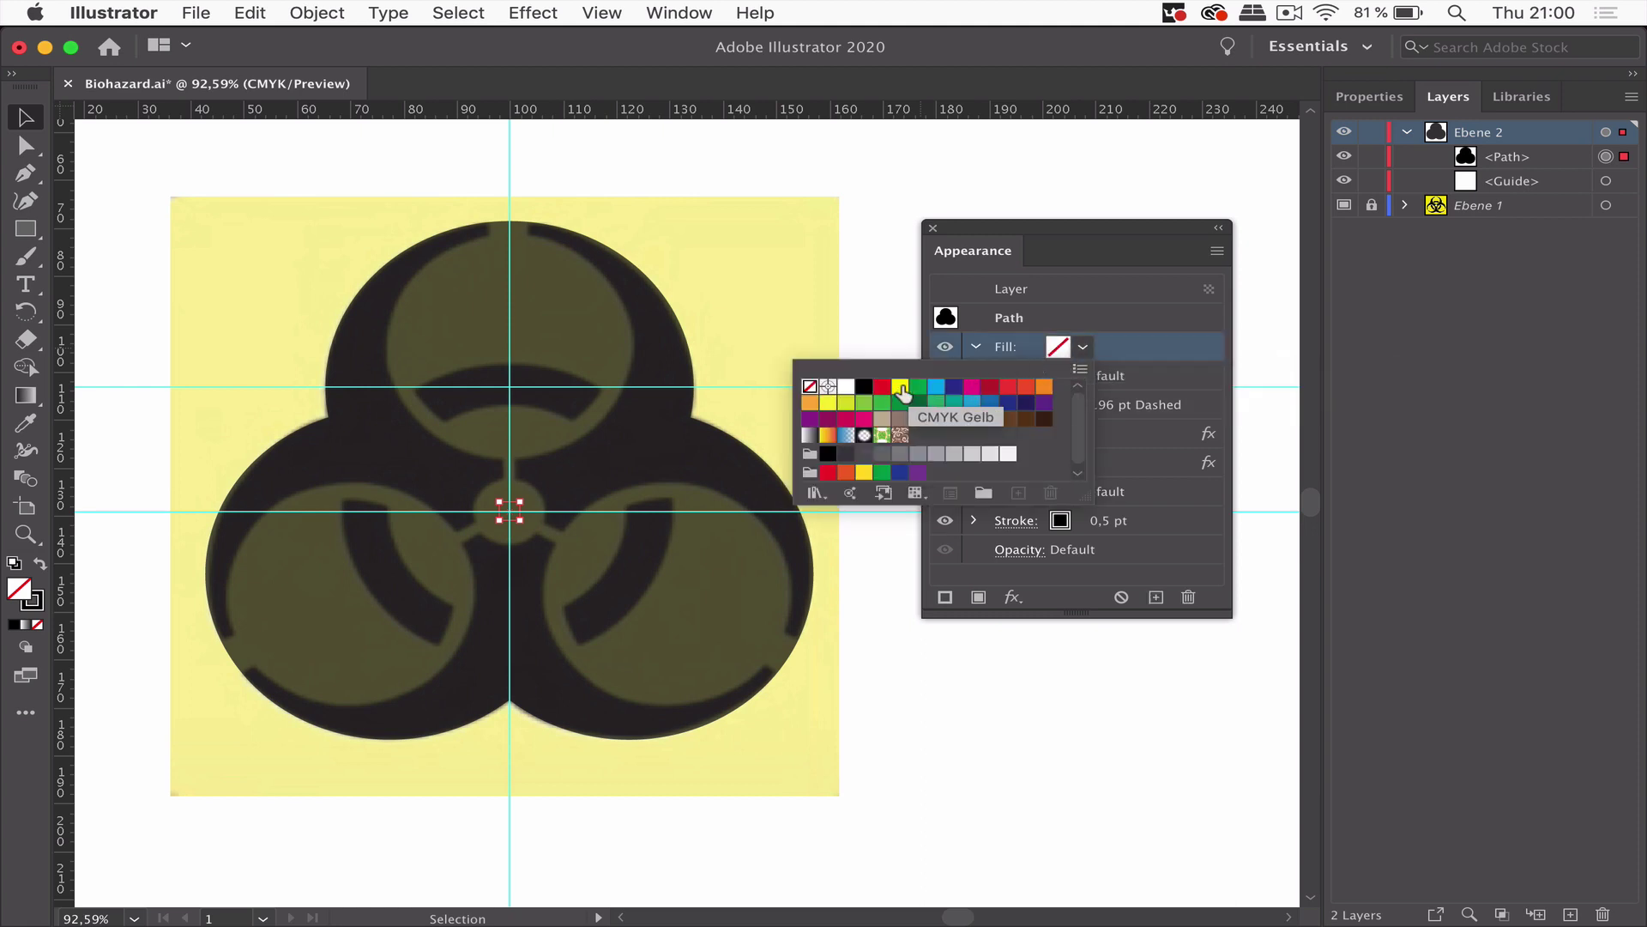
pyautogui.click(846, 388)
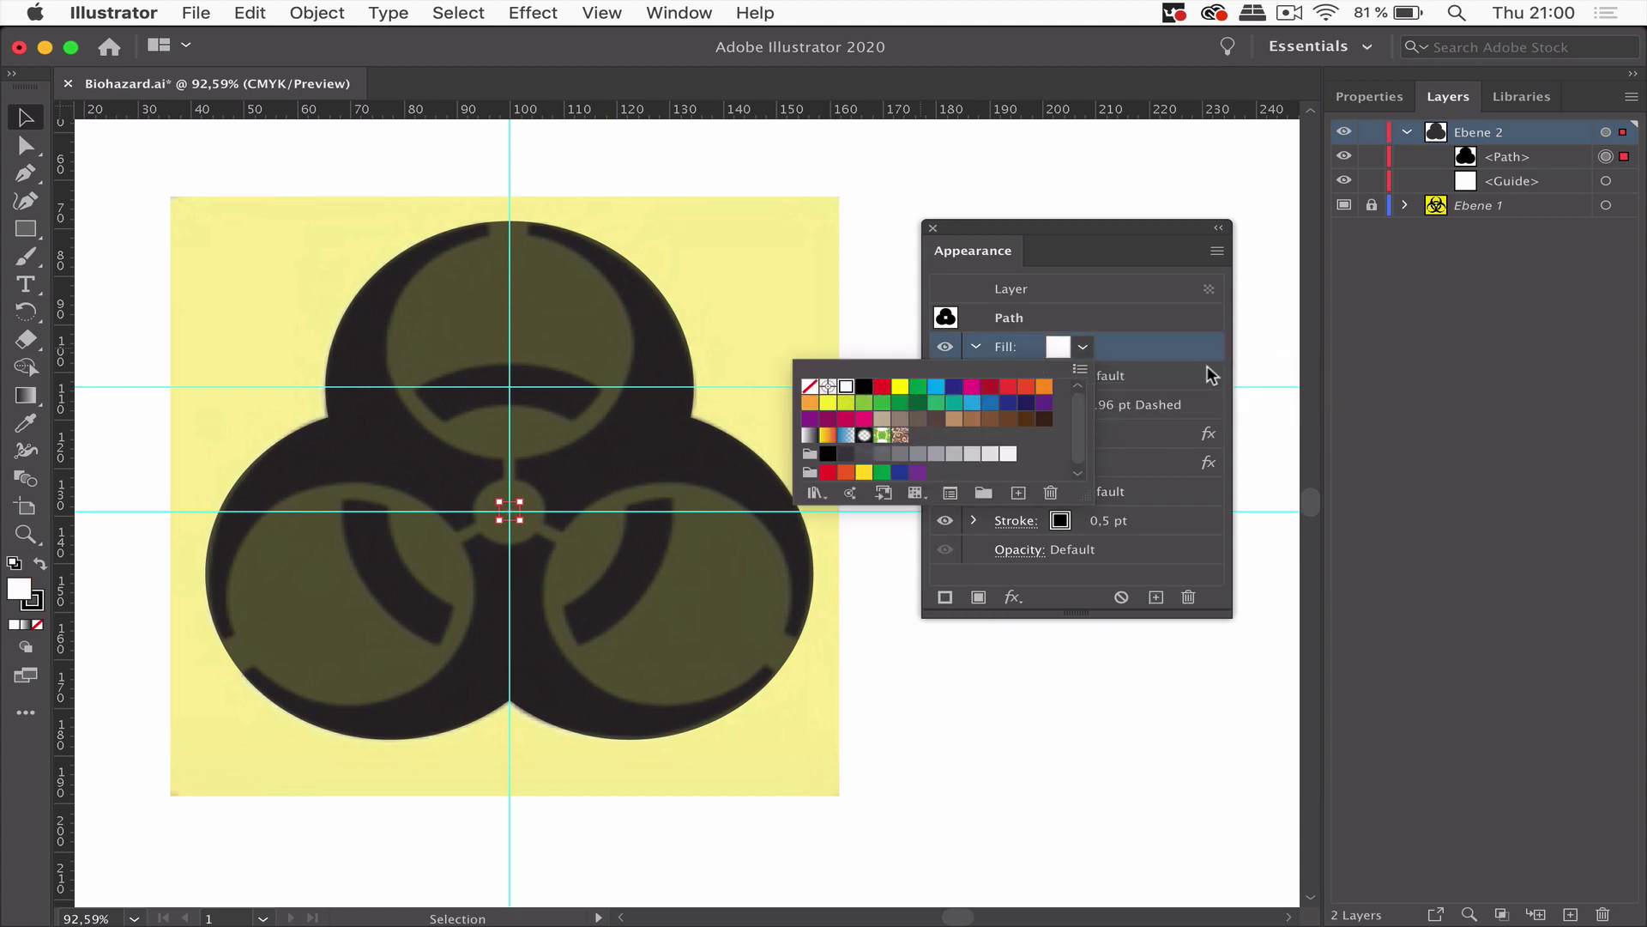
pyautogui.click(1175, 348)
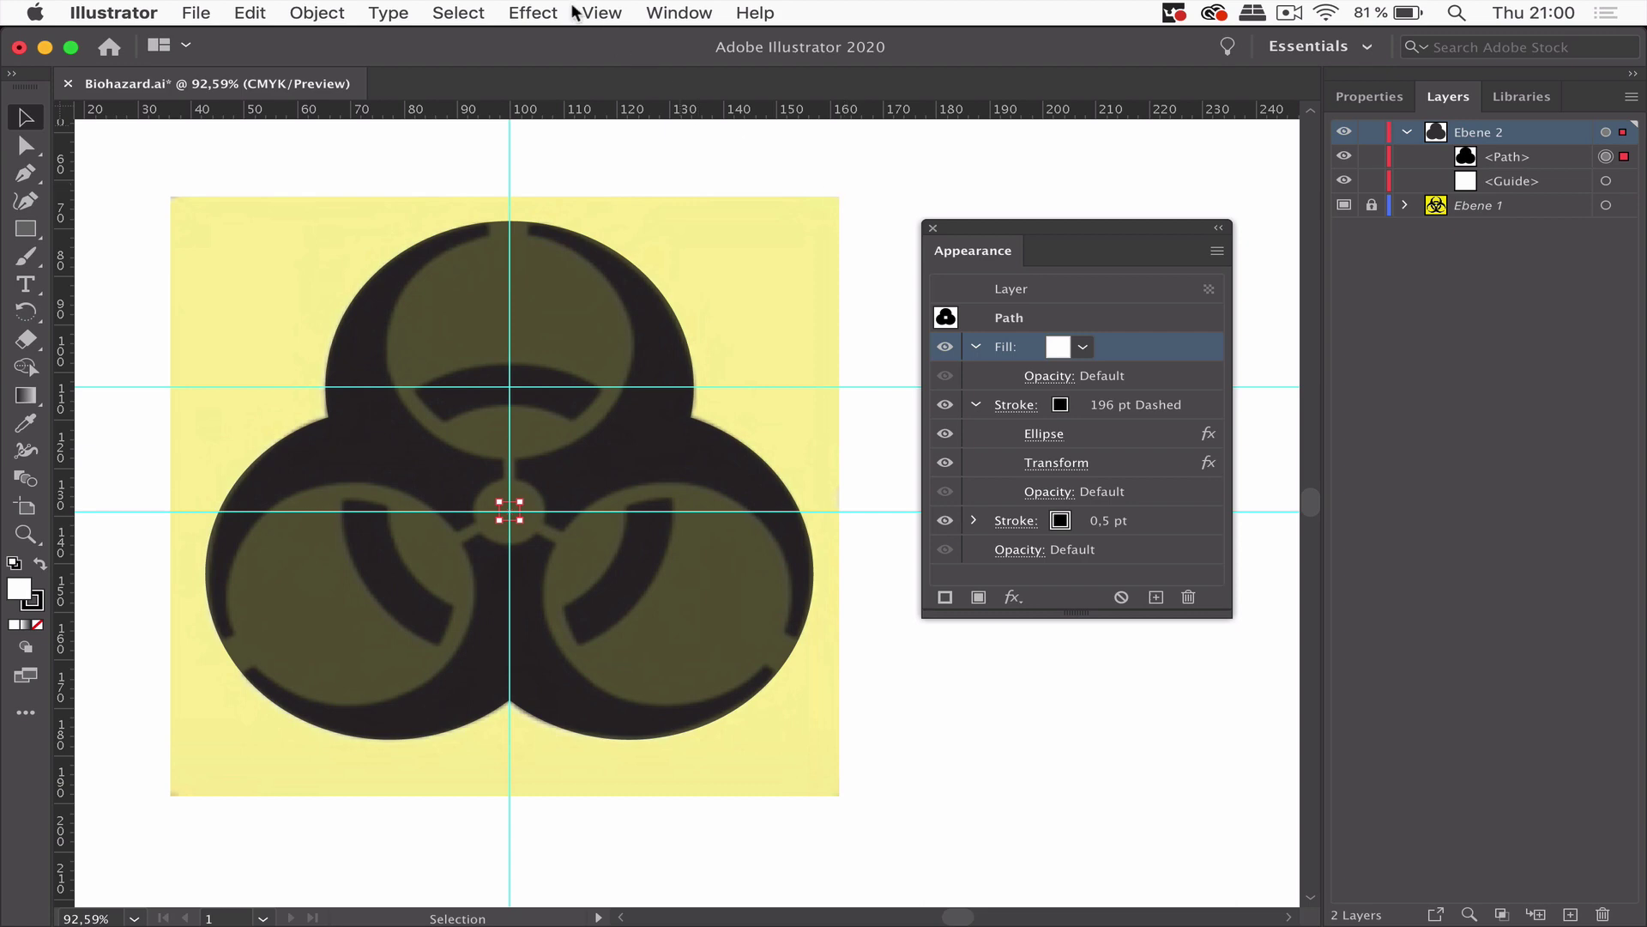
# Apply a Convert to Shape Ellipse effect to the fill at absolute 47 × 47 mm.
pyautogui.click(534, 12)
pyautogui.moveTo(594, 225)
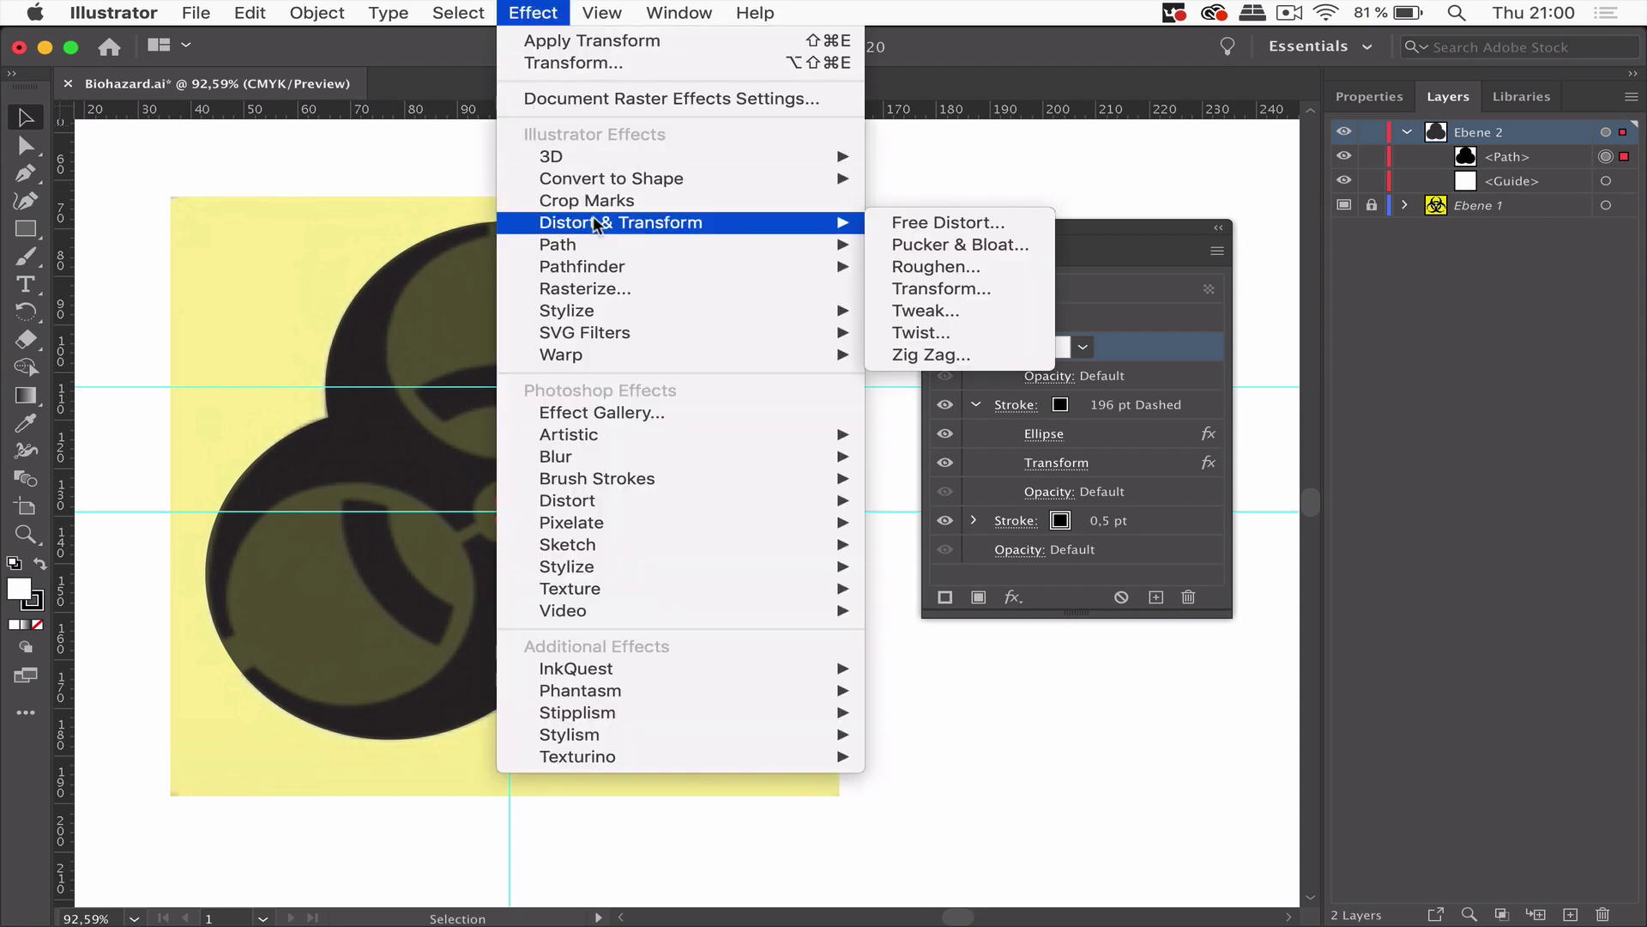
pyautogui.moveTo(678, 182)
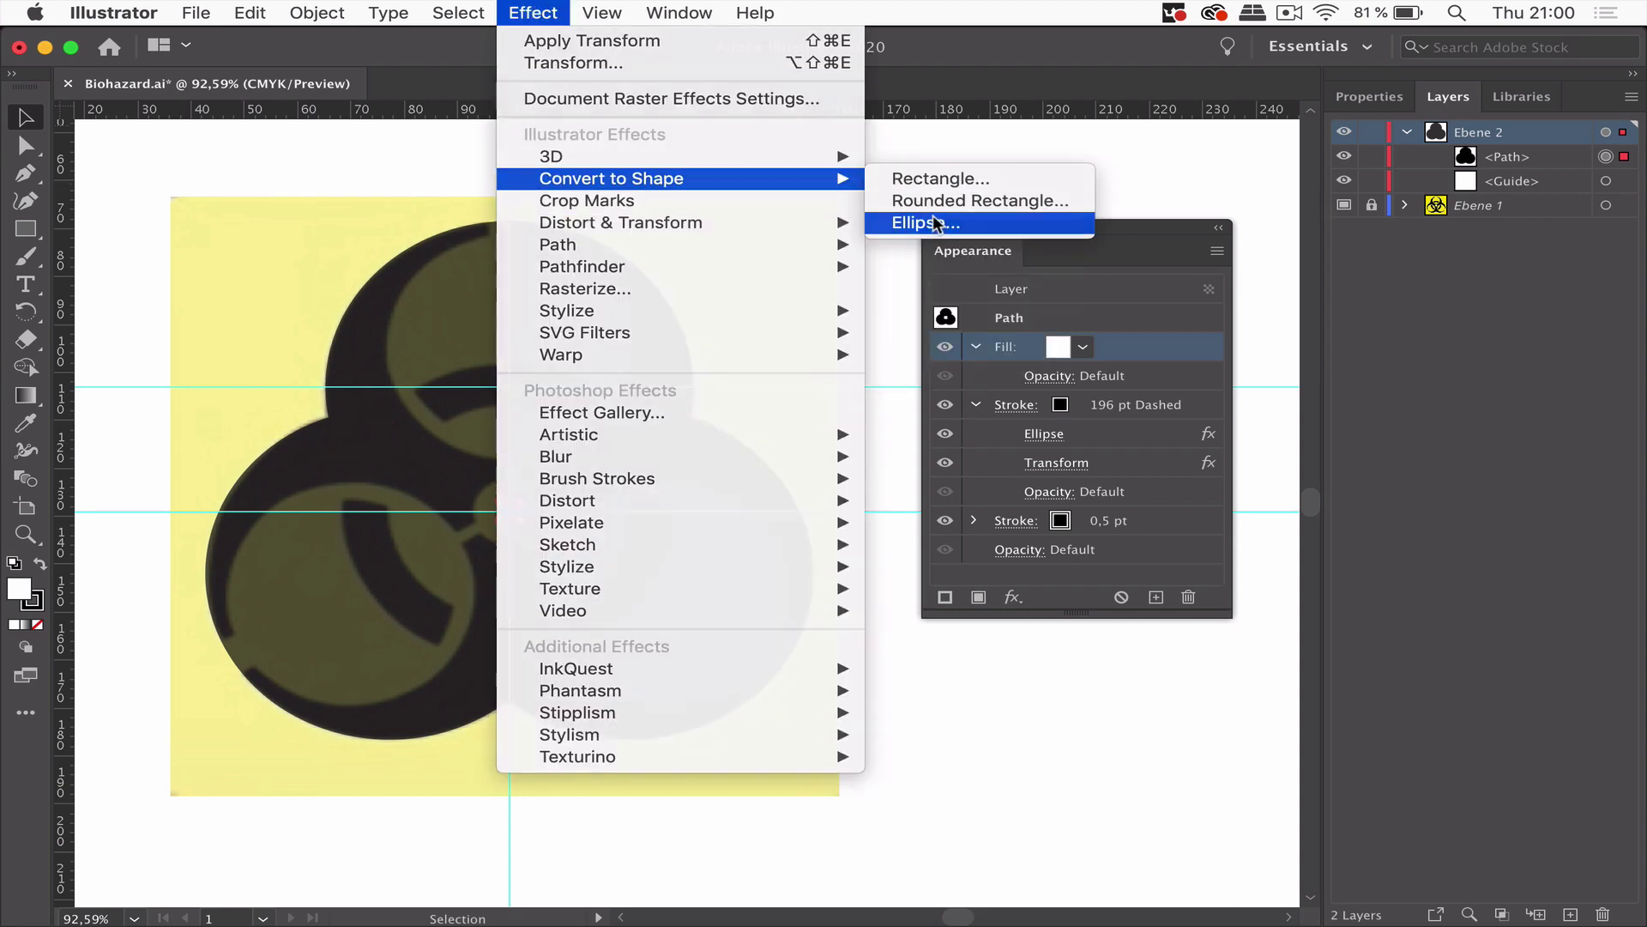
pyautogui.click(935, 223)
pyautogui.click(958, 577)
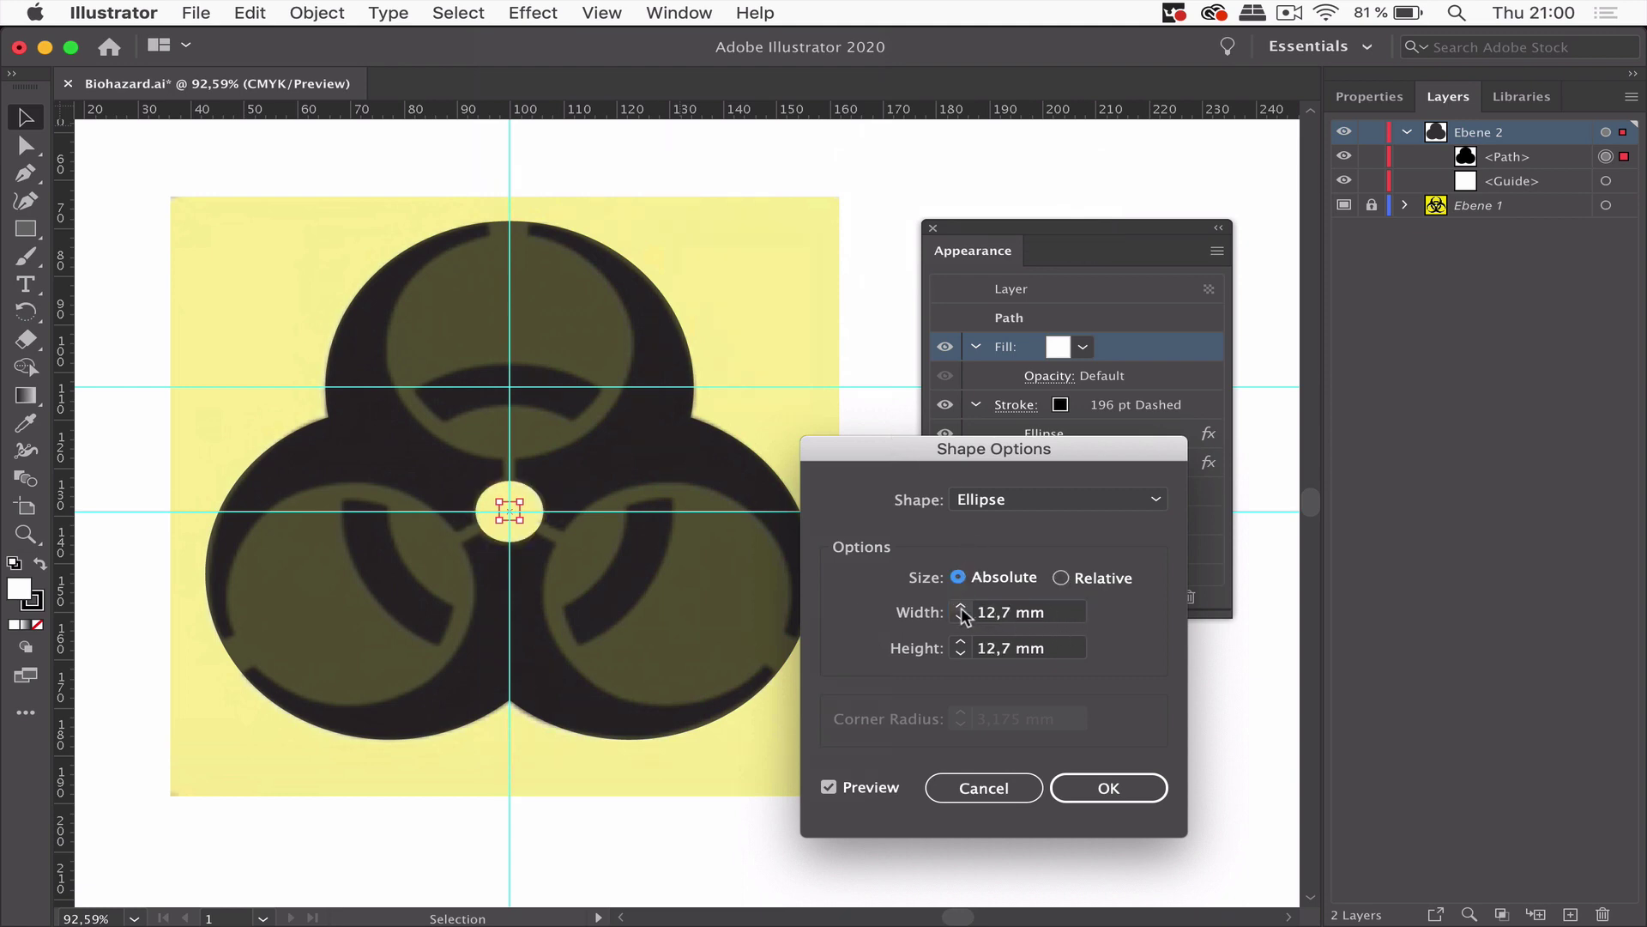
pyautogui.click(961, 608)
pyautogui.keyDown('shift'); pyautogui.click(961, 607); pyautogui.keyUp('shift')
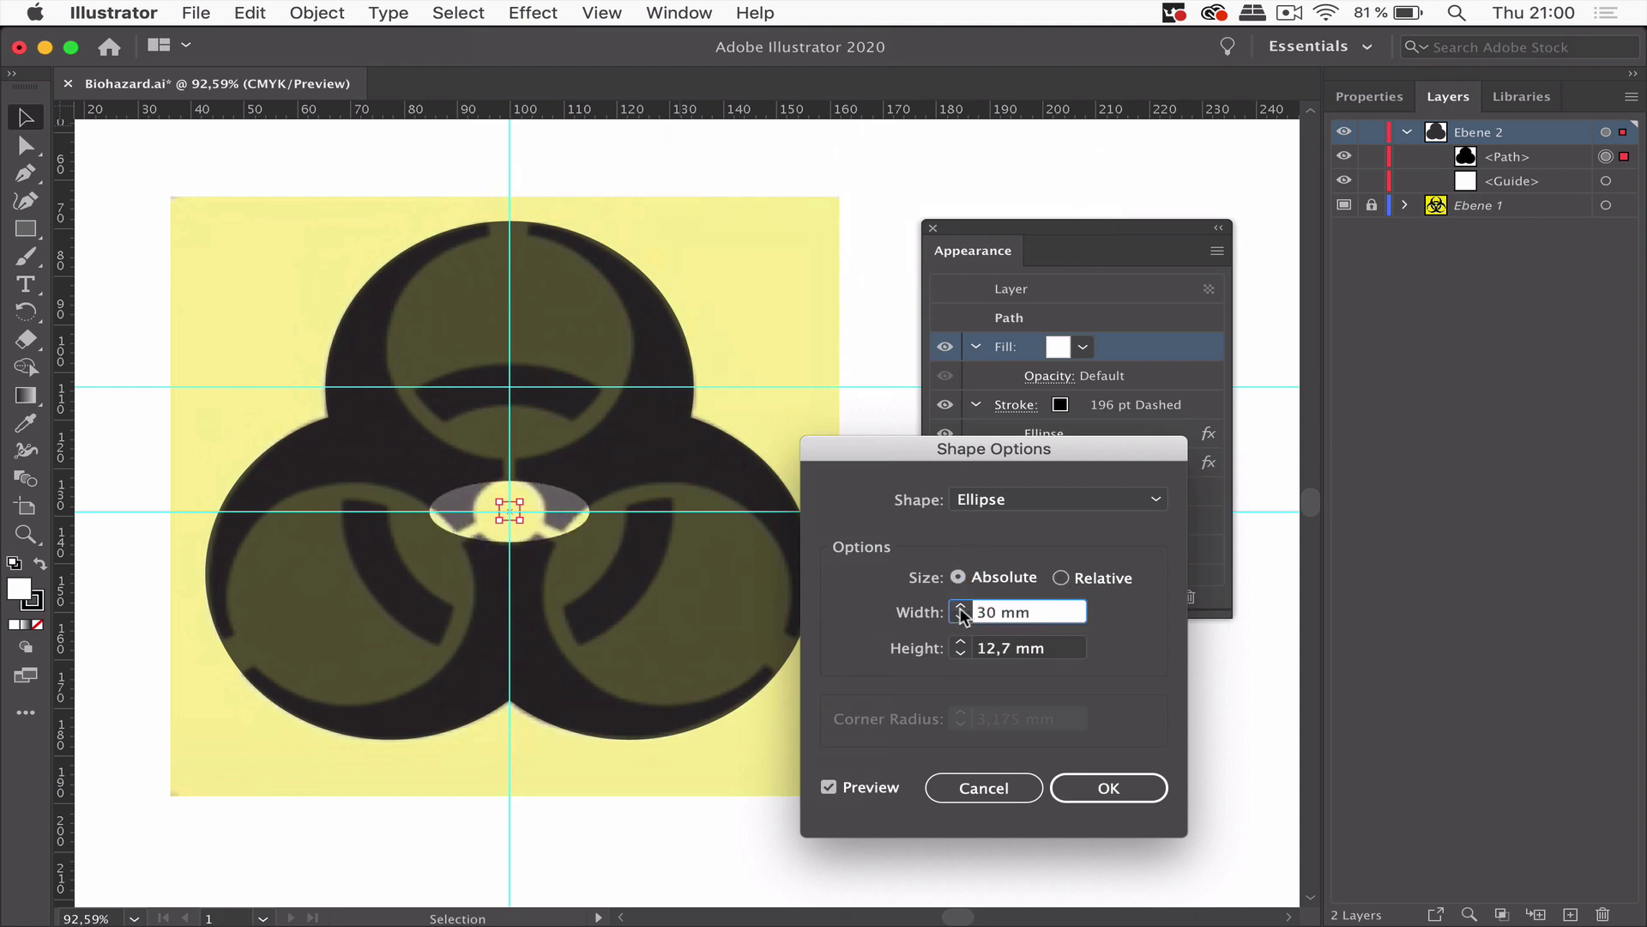
pyautogui.keyDown('shift'); pyautogui.click(961, 608); pyautogui.keyUp('shift')
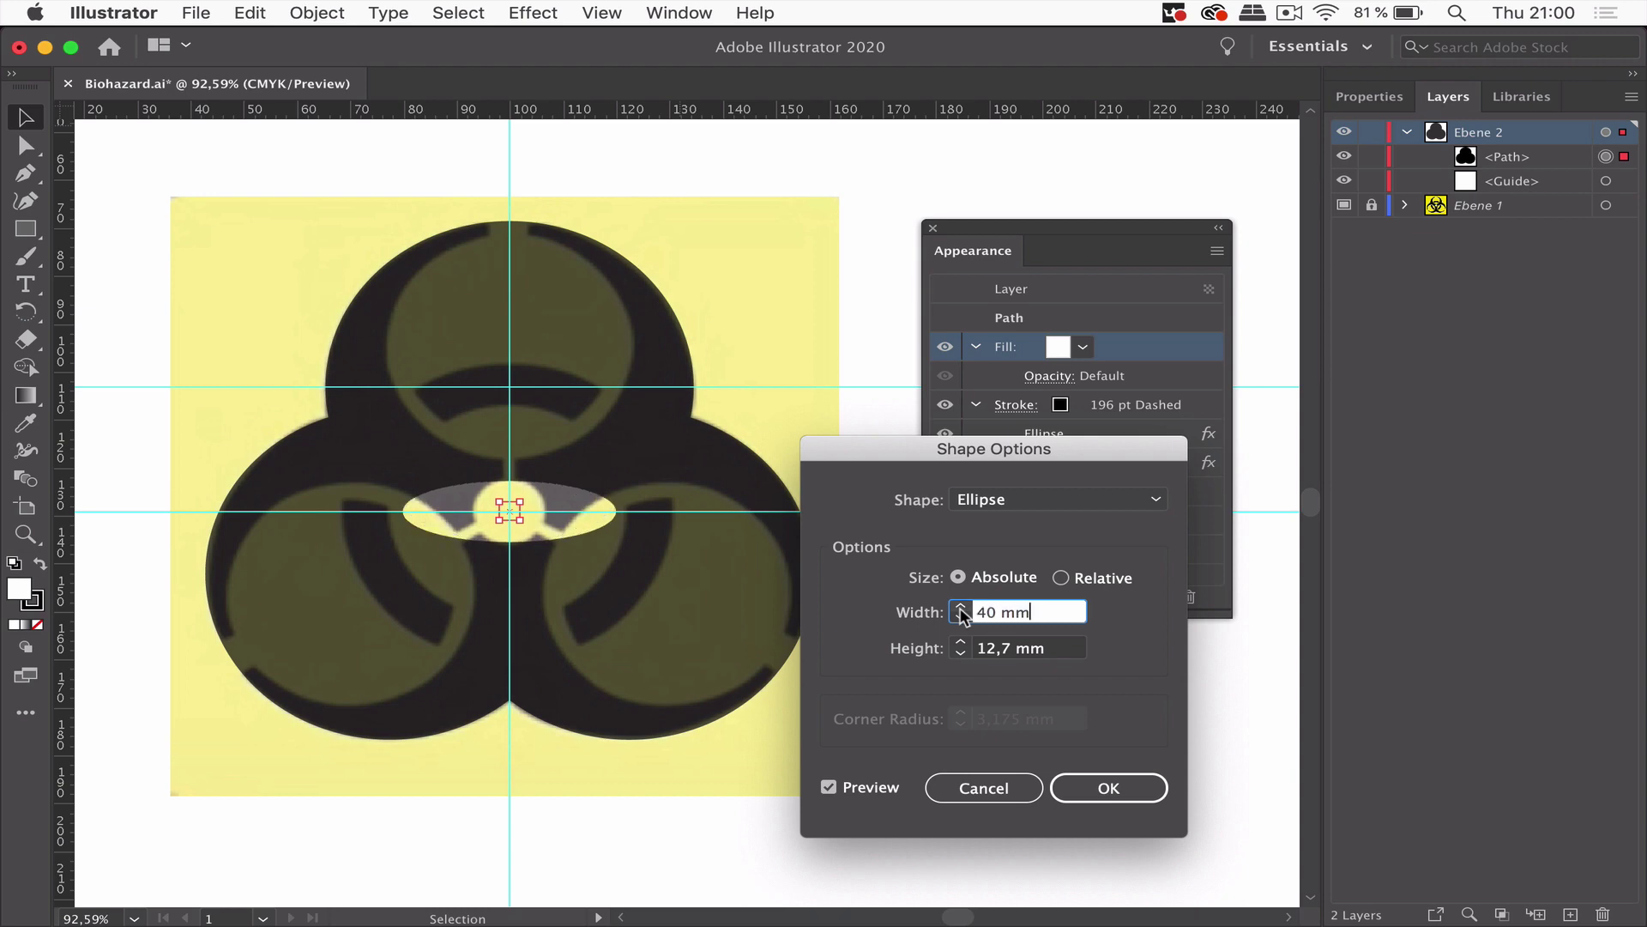
pyautogui.click(961, 608)
pyautogui.click(961, 607)
pyautogui.click(961, 608)
pyautogui.click(961, 608)
pyautogui.keyDown('shift'); pyautogui.click(959, 642); pyautogui.keyUp('shift')
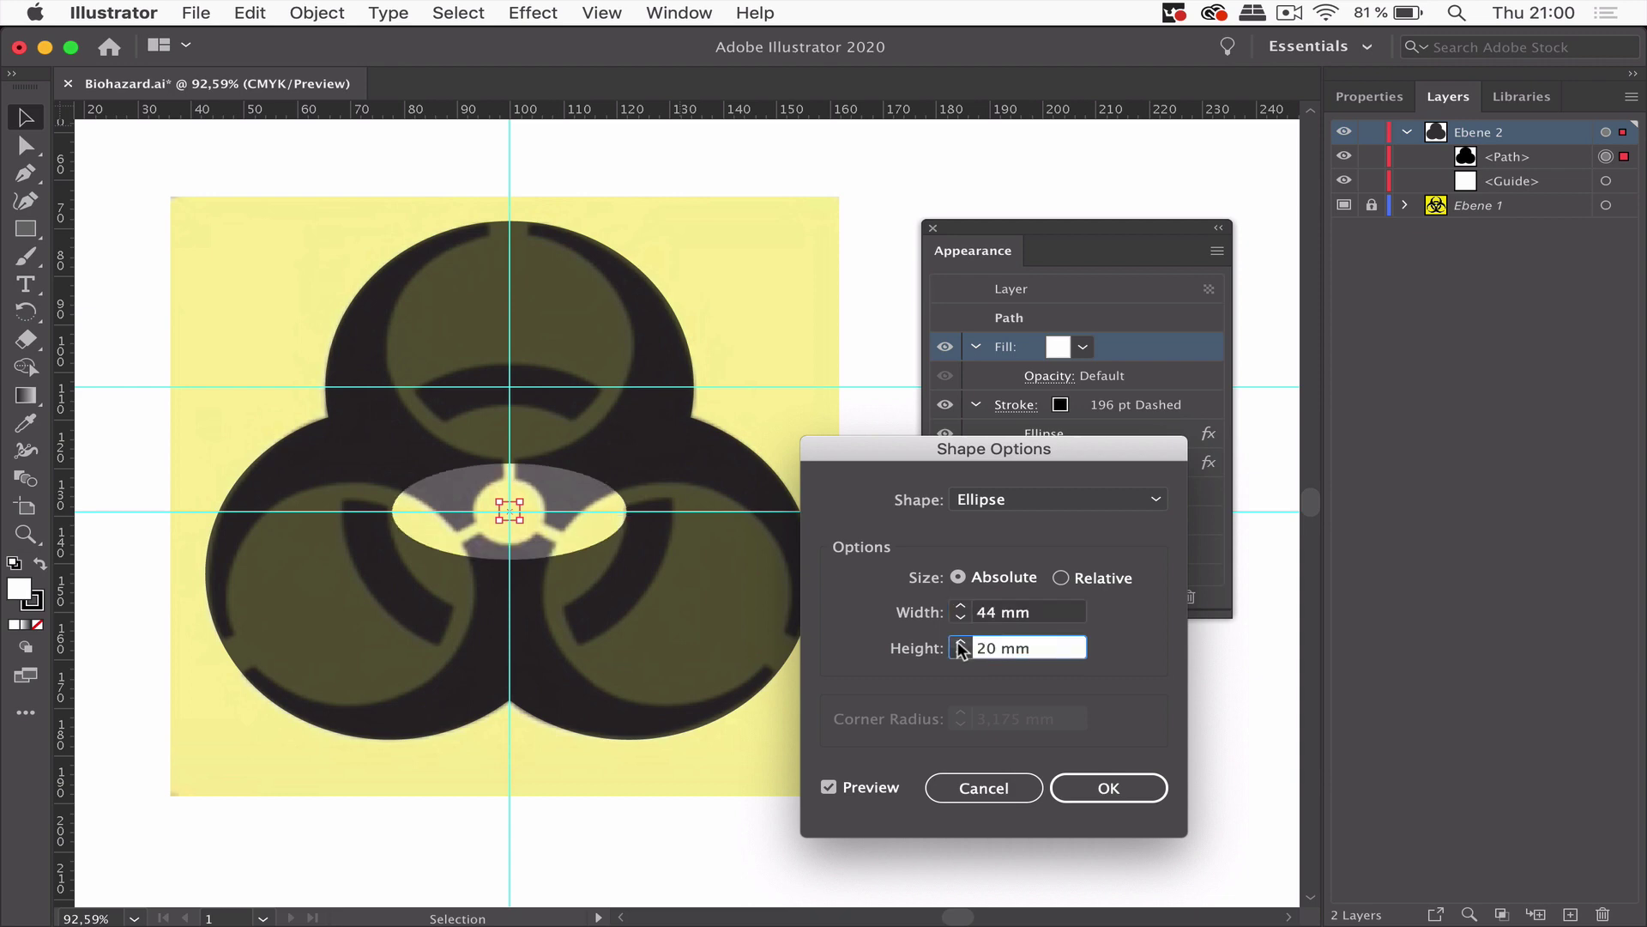
pyautogui.keyDown('shift'); pyautogui.click(959, 642); pyautogui.keyUp('shift')
pyautogui.keyDown('shift'); pyautogui.click(959, 642); pyautogui.keyUp('shift')
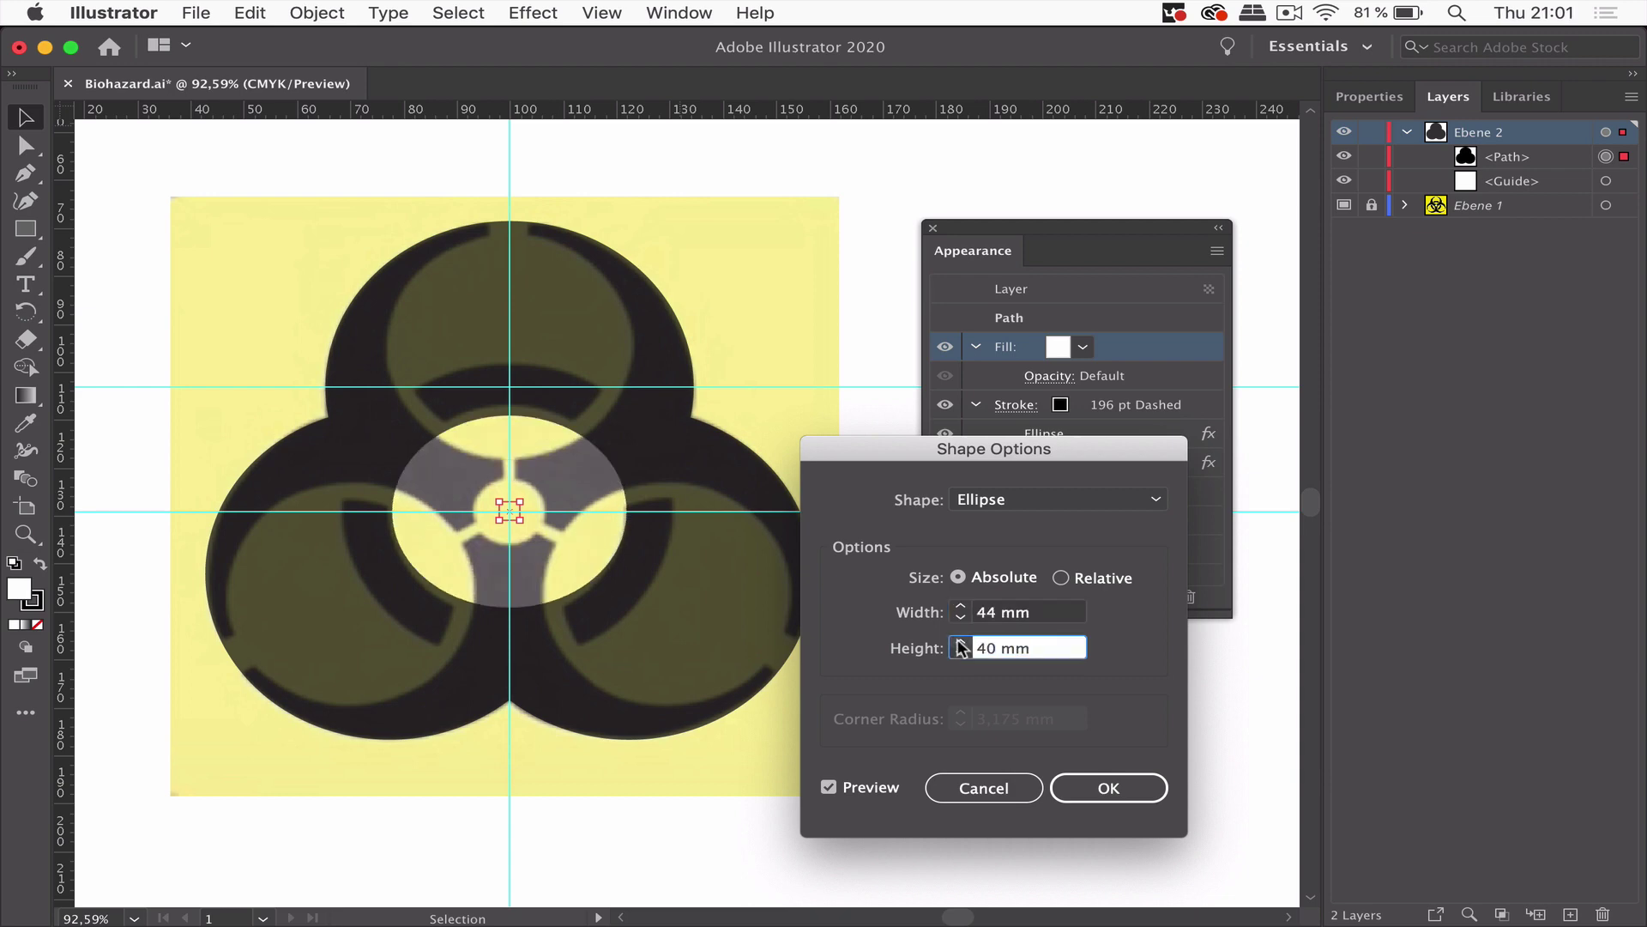
pyautogui.click(959, 643)
pyautogui.click(960, 642)
pyautogui.click(960, 643)
pyautogui.click(960, 642)
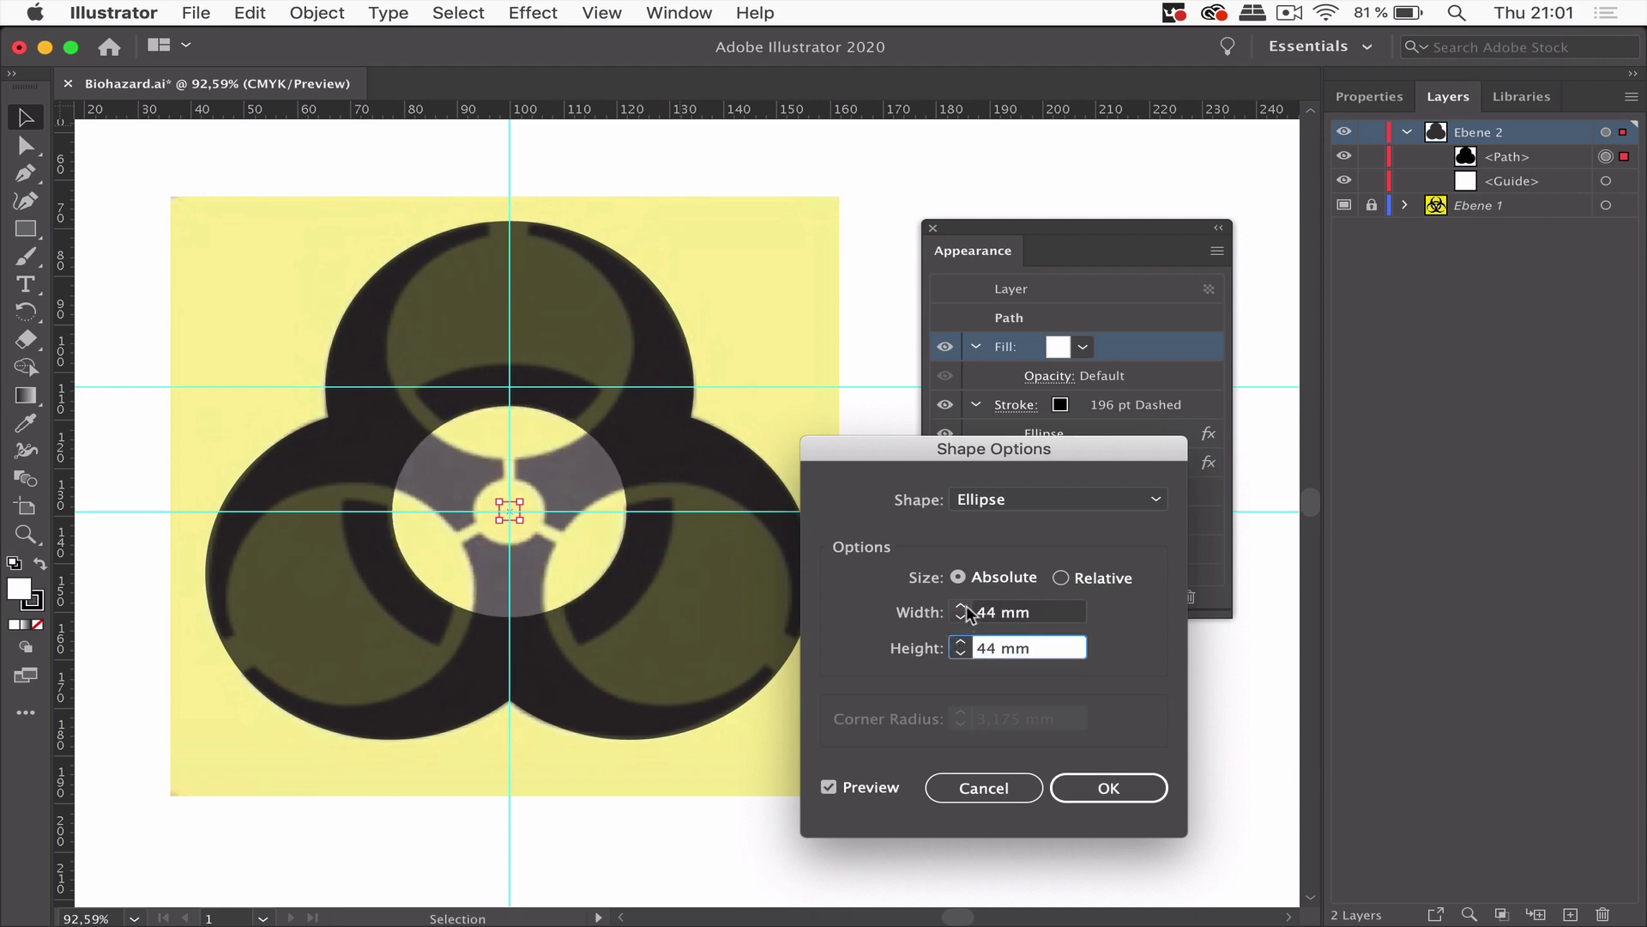
pyautogui.click(961, 606)
pyautogui.click(960, 606)
pyautogui.click(960, 606)
pyautogui.click(960, 643)
pyautogui.click(960, 643)
pyautogui.click(960, 643)
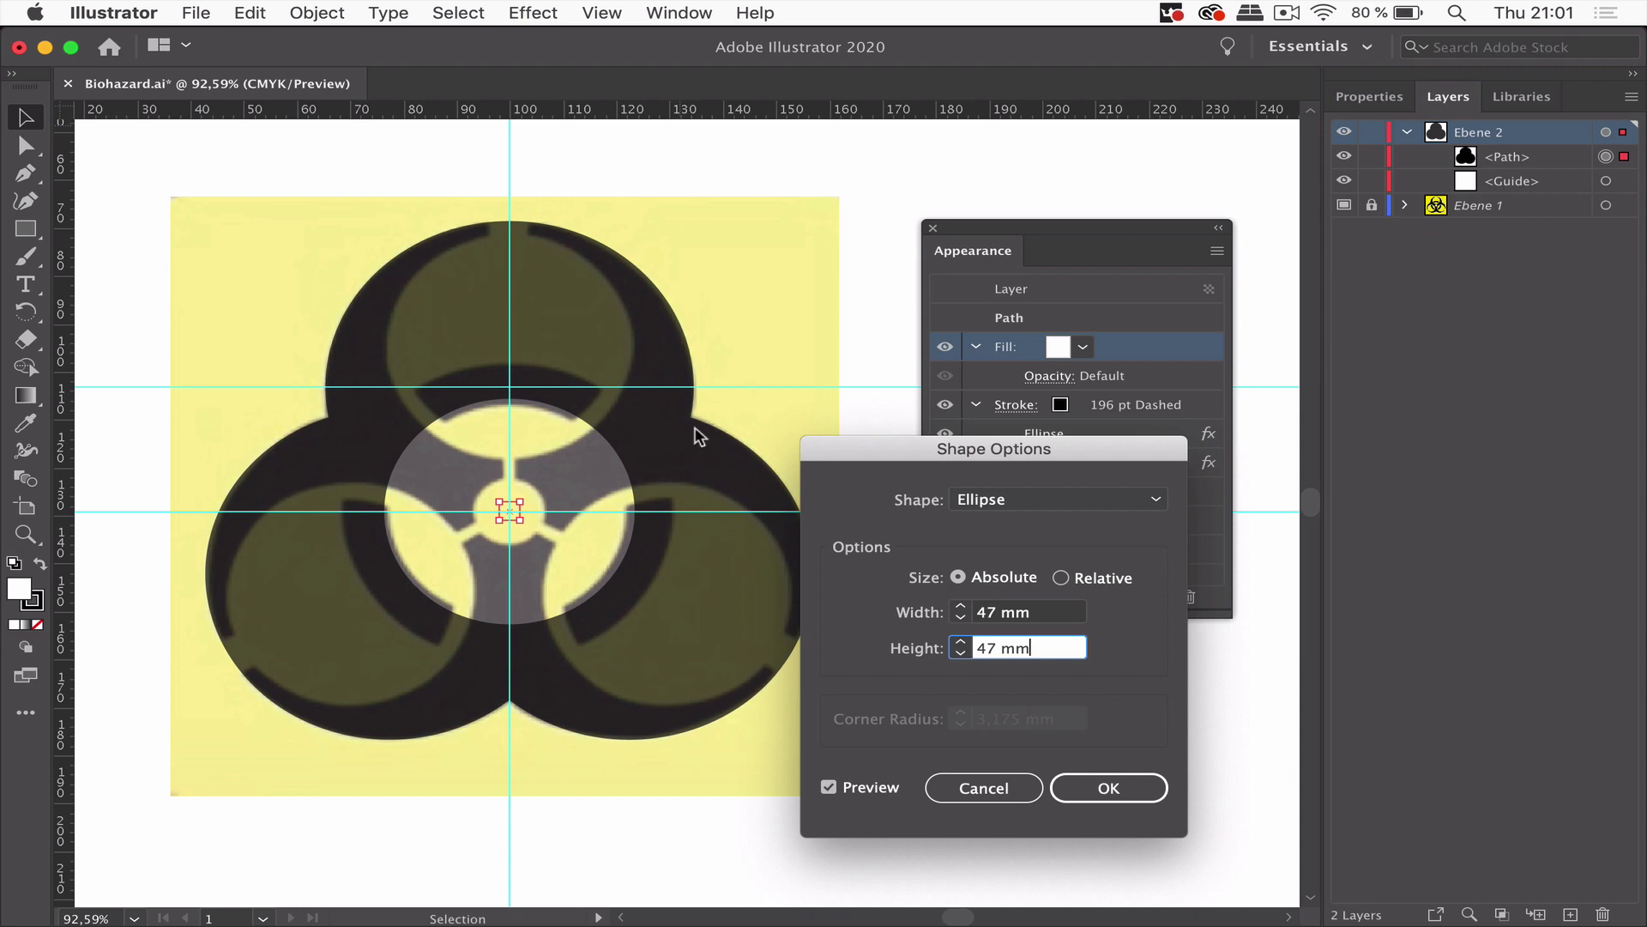
pyautogui.click(1118, 789)
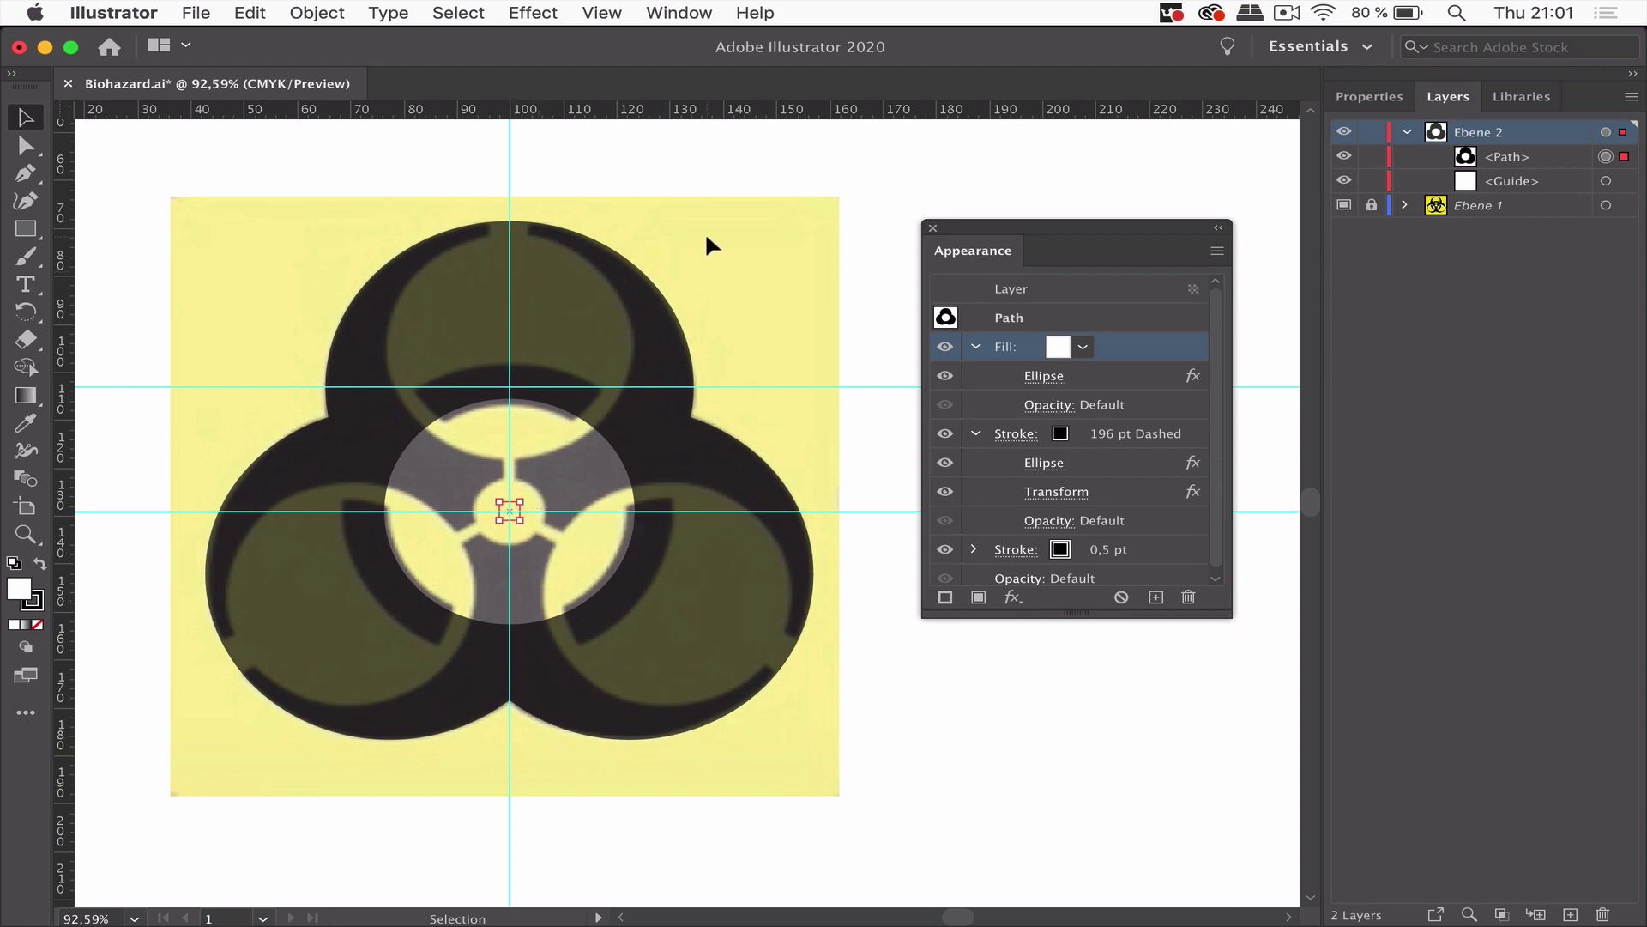
# Add a Transform effect to the white fill with Move Vertical -34 mm.
pyautogui.click(531, 12)
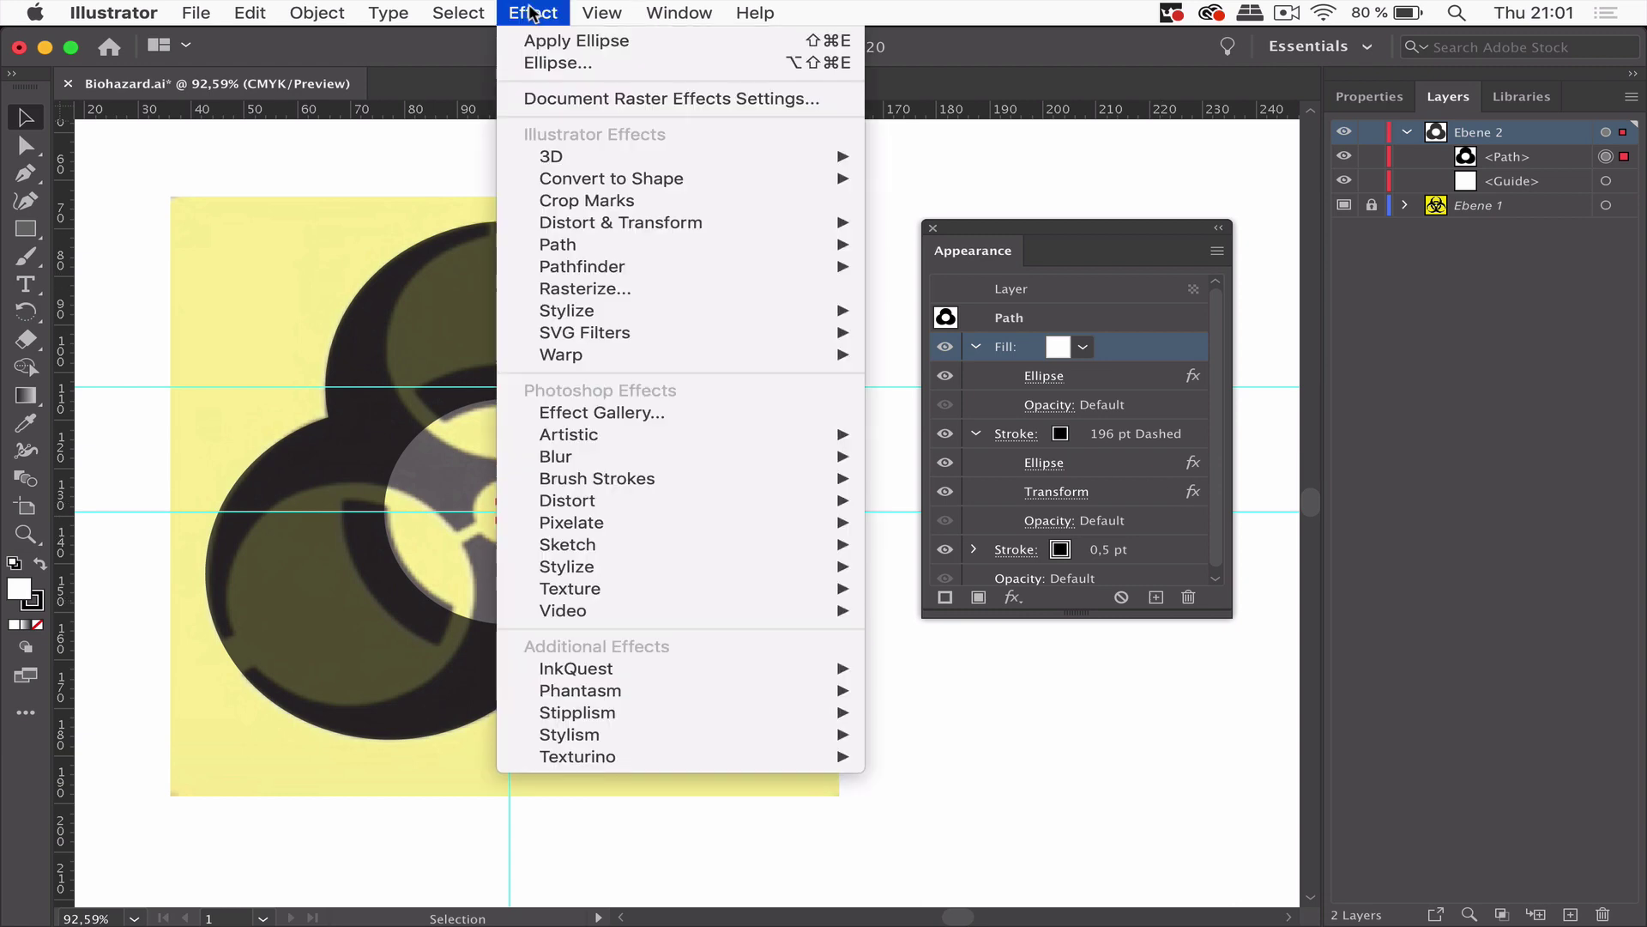
pyautogui.moveTo(667, 219)
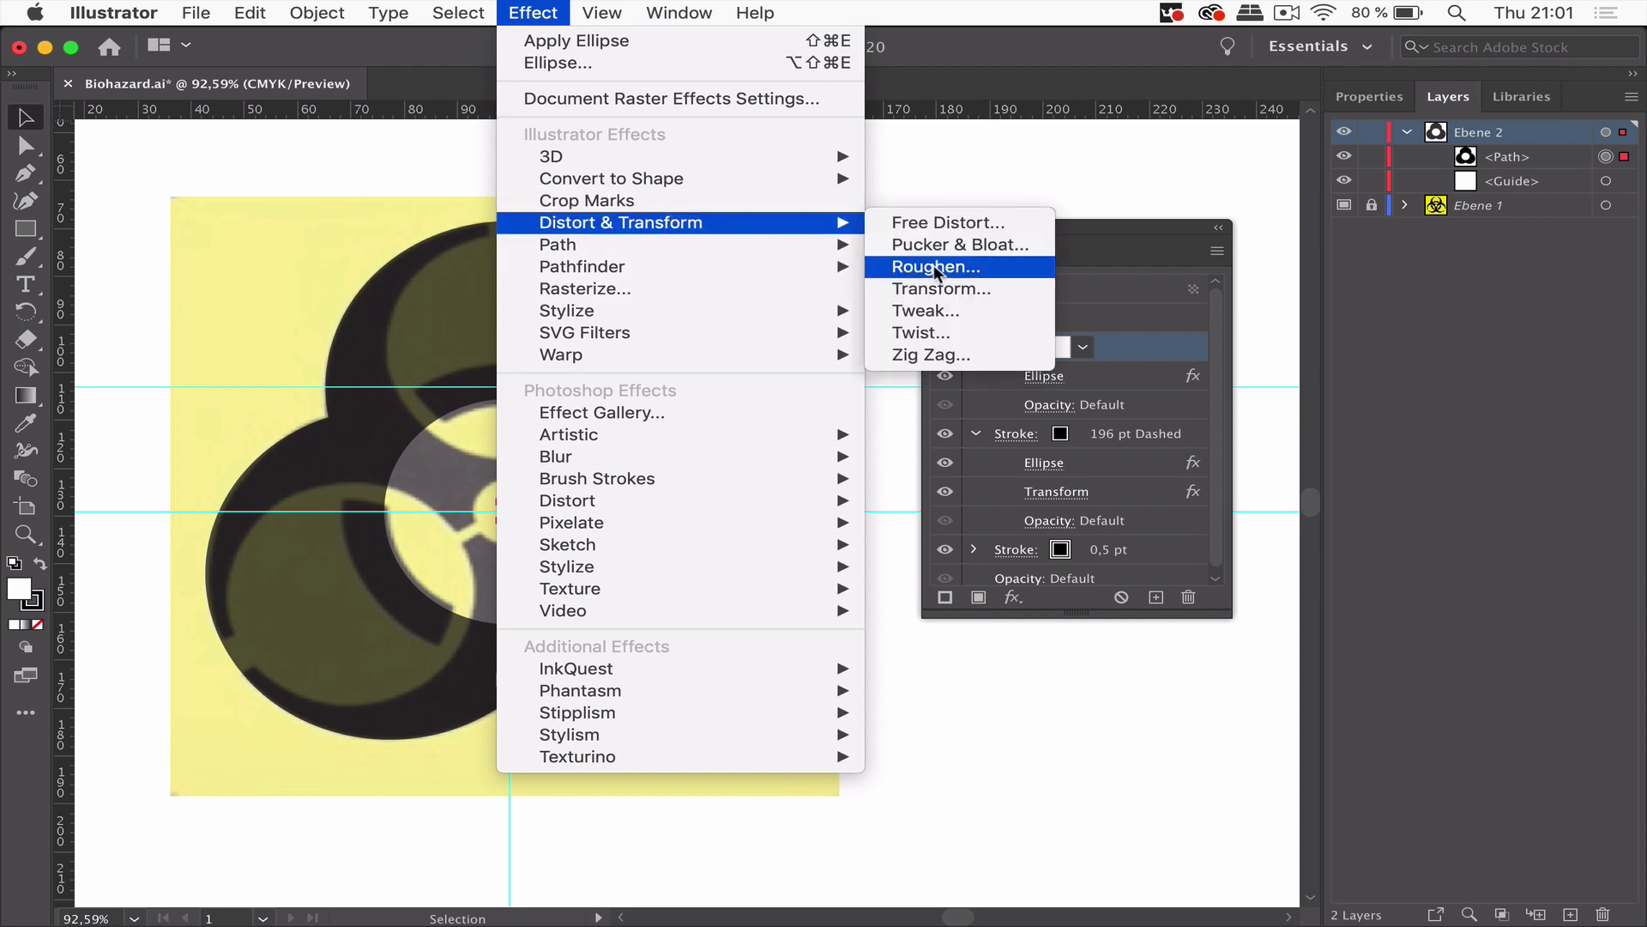
pyautogui.click(987, 289)
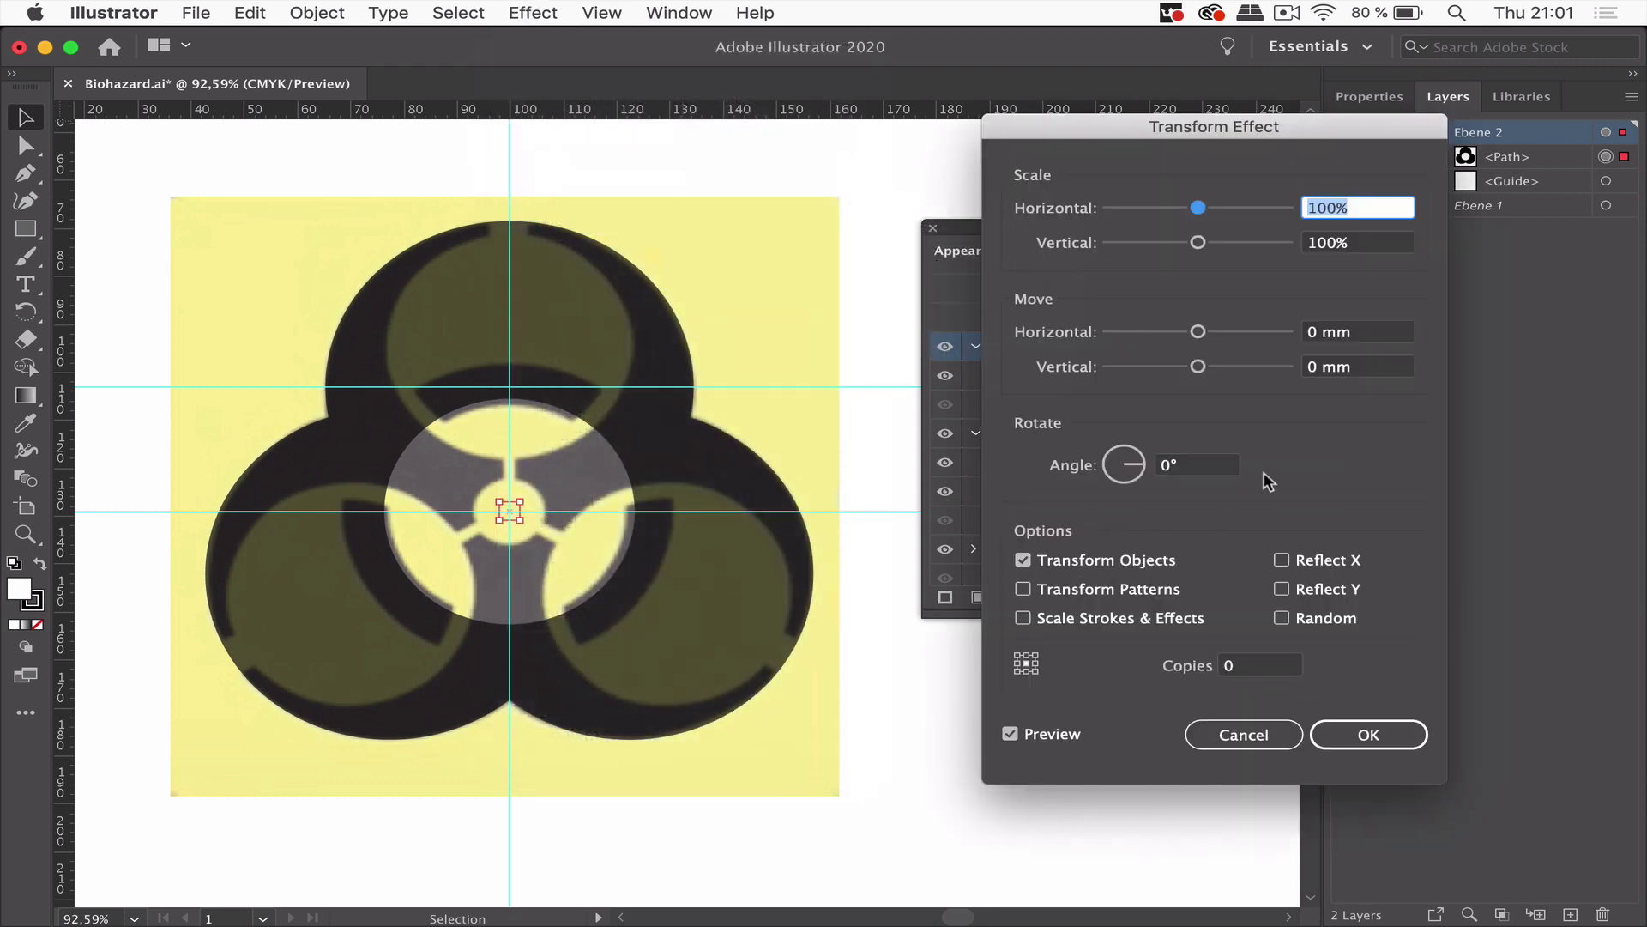
pyautogui.doubleClick(1396, 367)
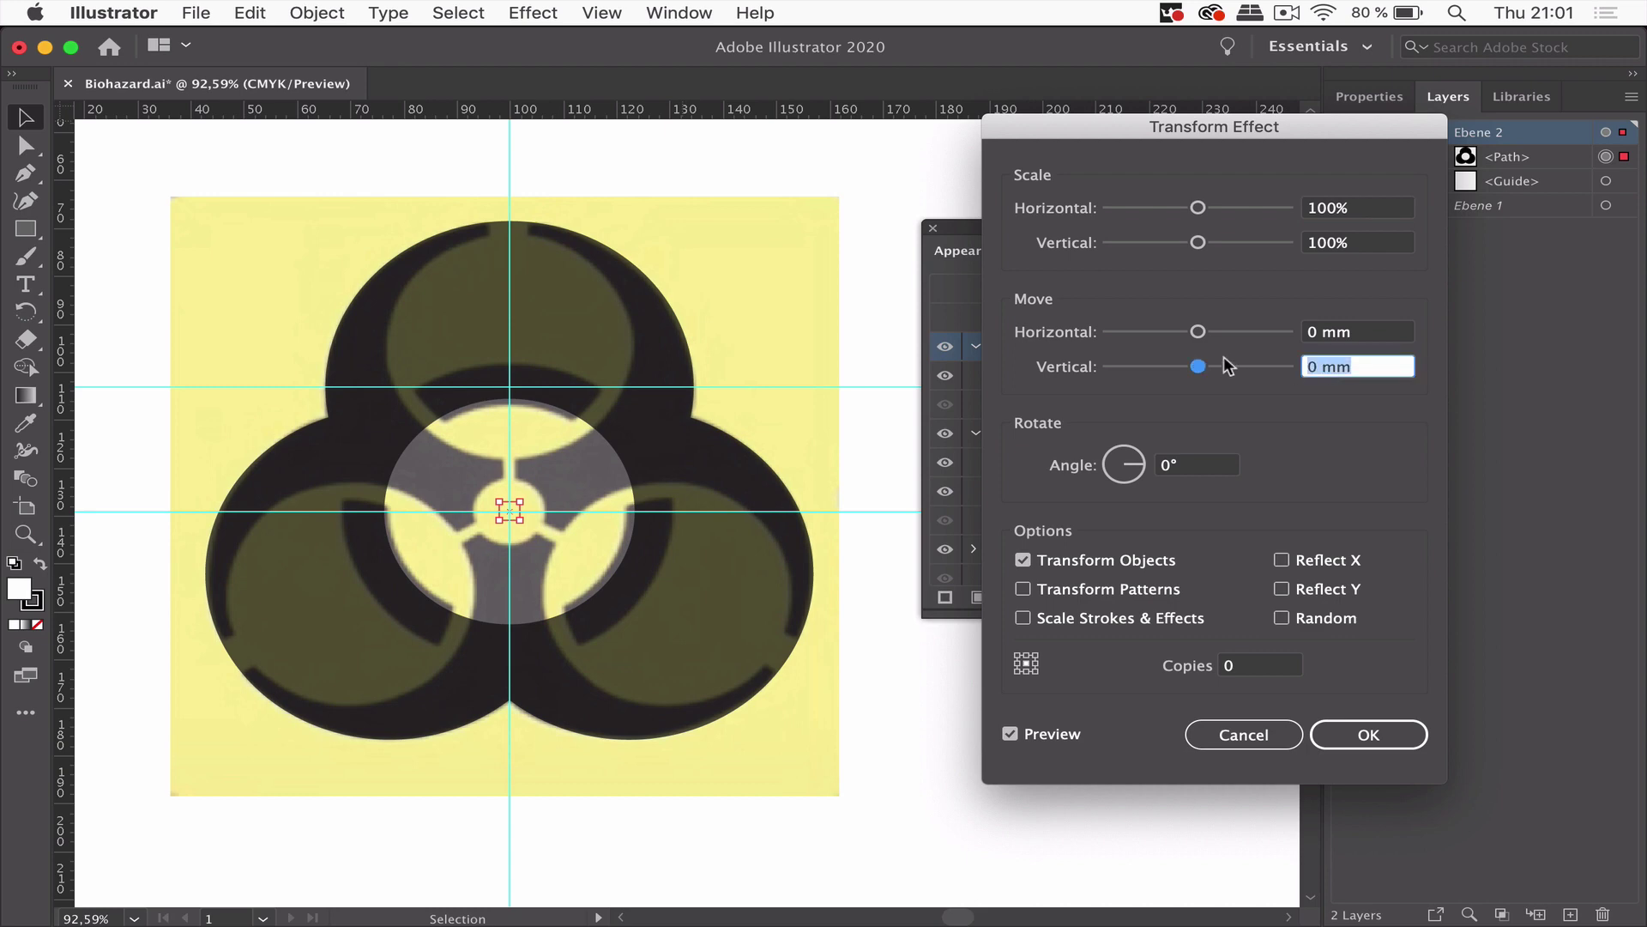
pyautogui.press('Down')
pyautogui.press('Down')
pyautogui.press('Down')
pyautogui.press('Down')
pyautogui.press('Down')
pyautogui.press('Down')
pyautogui.press('Down')
pyautogui.press('Down')
pyautogui.press('Down')
pyautogui.press('Down')
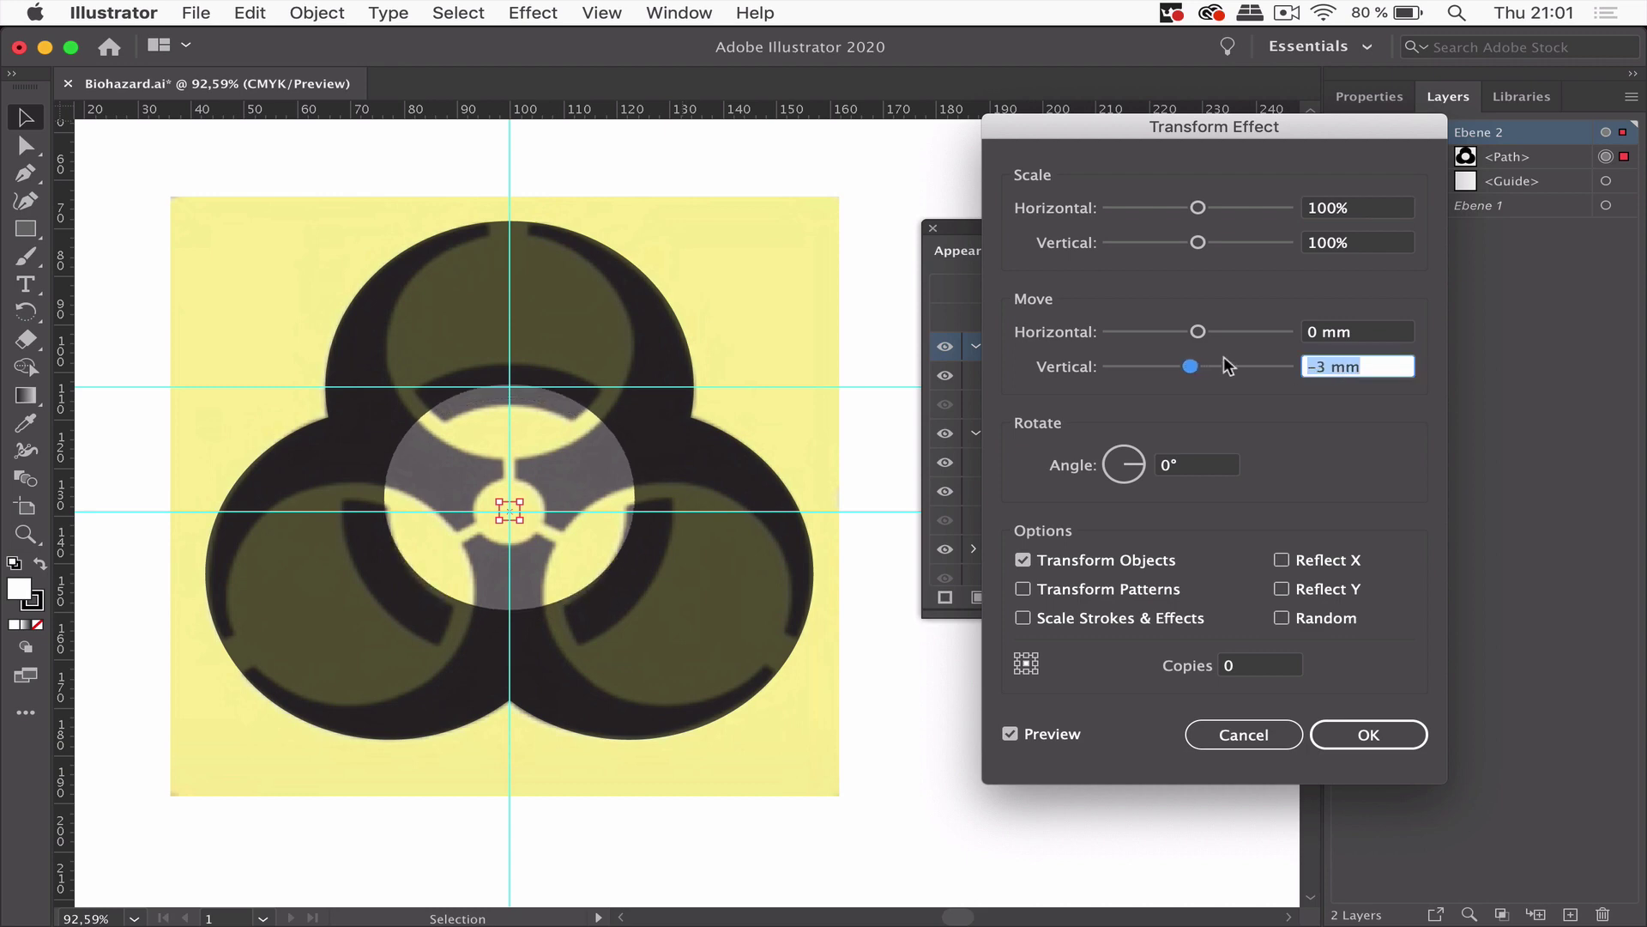
pyautogui.press('Down')
pyautogui.press('Down')
pyautogui.press('Down')
pyautogui.press('Down')
pyautogui.press('Down')
pyautogui.press('Down')
pyautogui.press('Down')
pyautogui.press('Down')
pyautogui.press('Down')
pyautogui.press('Down')
pyautogui.press('Down')
pyautogui.press('Down')
pyautogui.press('Down')
pyautogui.press('Down')
pyautogui.press('Down')
pyautogui.press('Down')
pyautogui.press('Down')
pyautogui.press('Down')
pyautogui.press('Down')
pyautogui.press('Down')
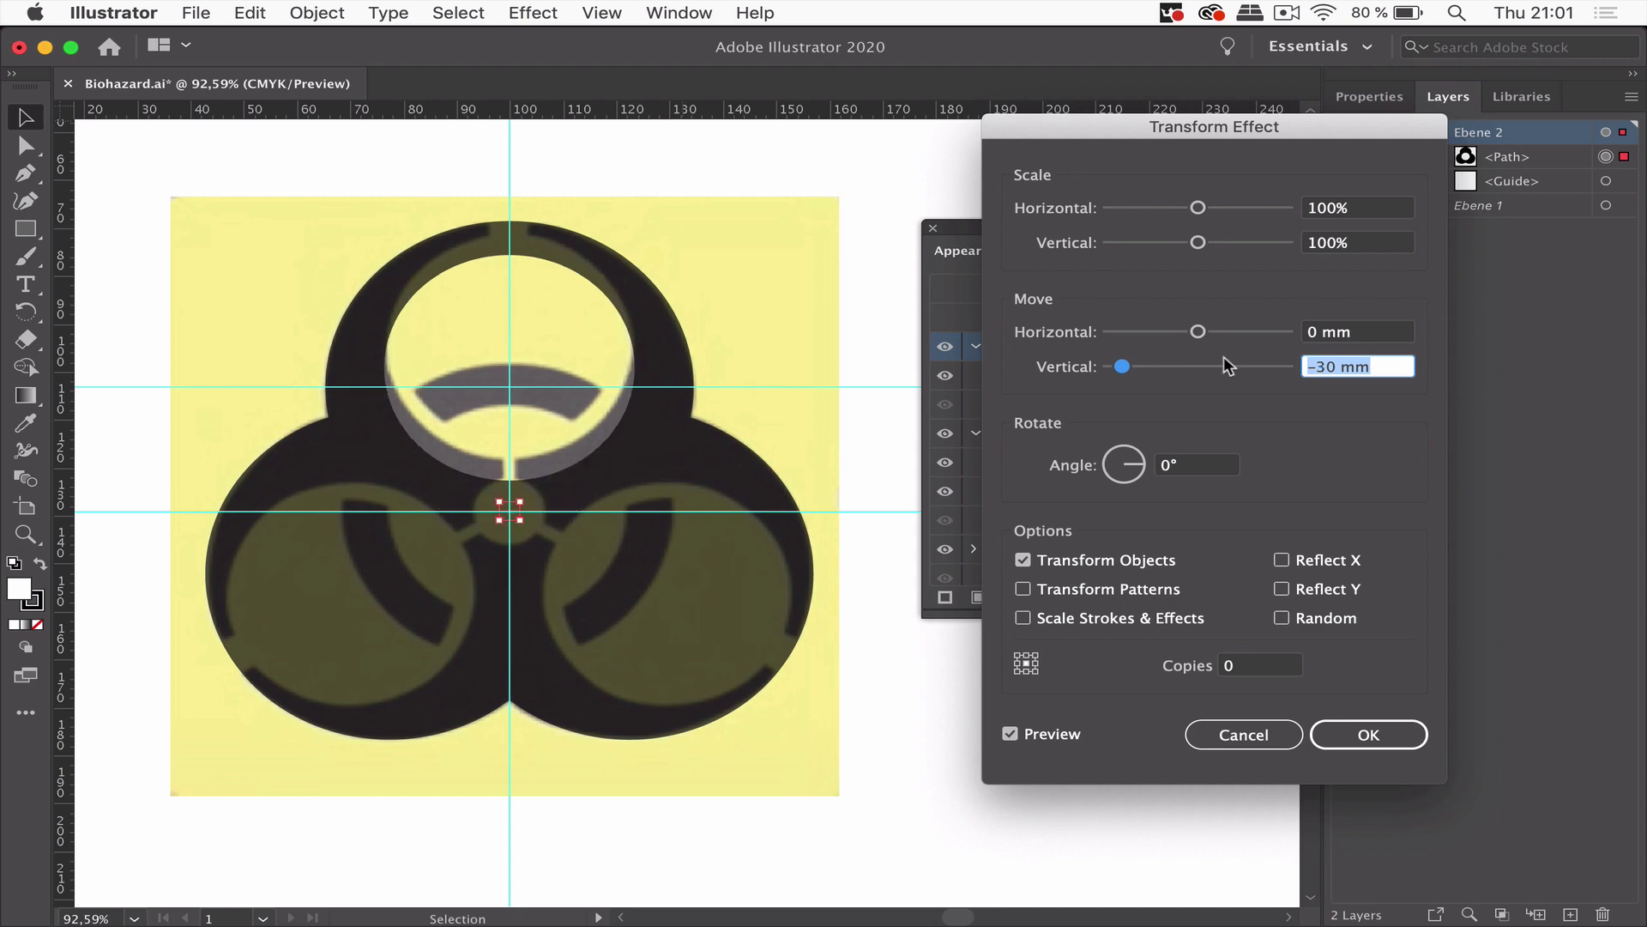
pyautogui.press('Down')
pyautogui.press('Down')
pyautogui.press('Down')
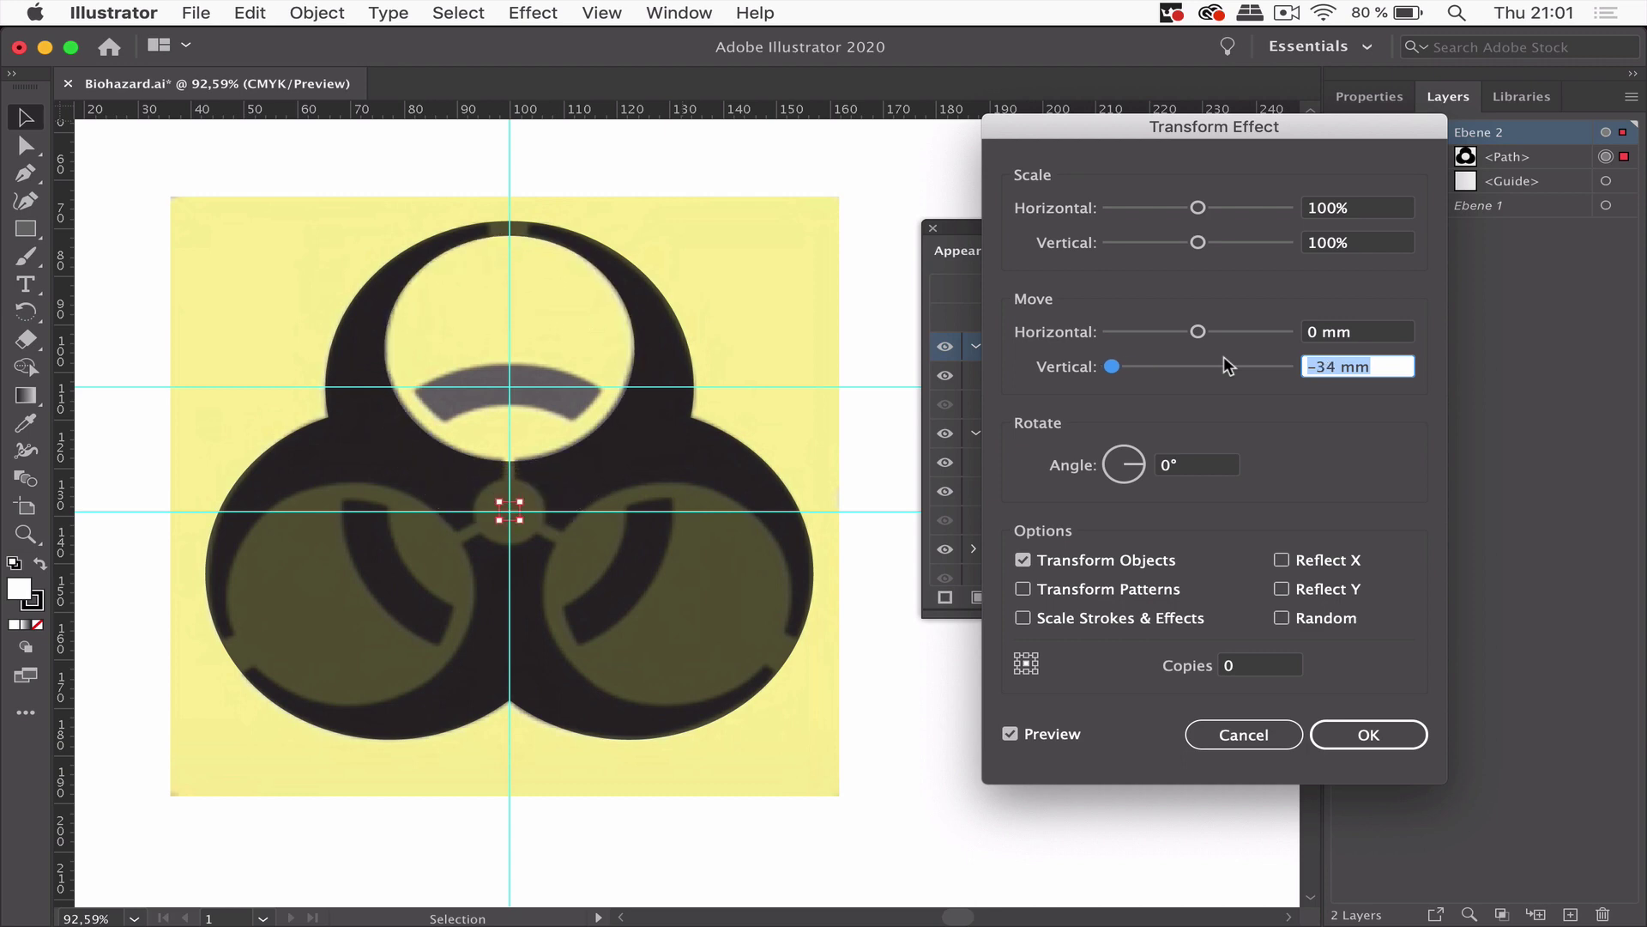
pyautogui.click(1368, 734)
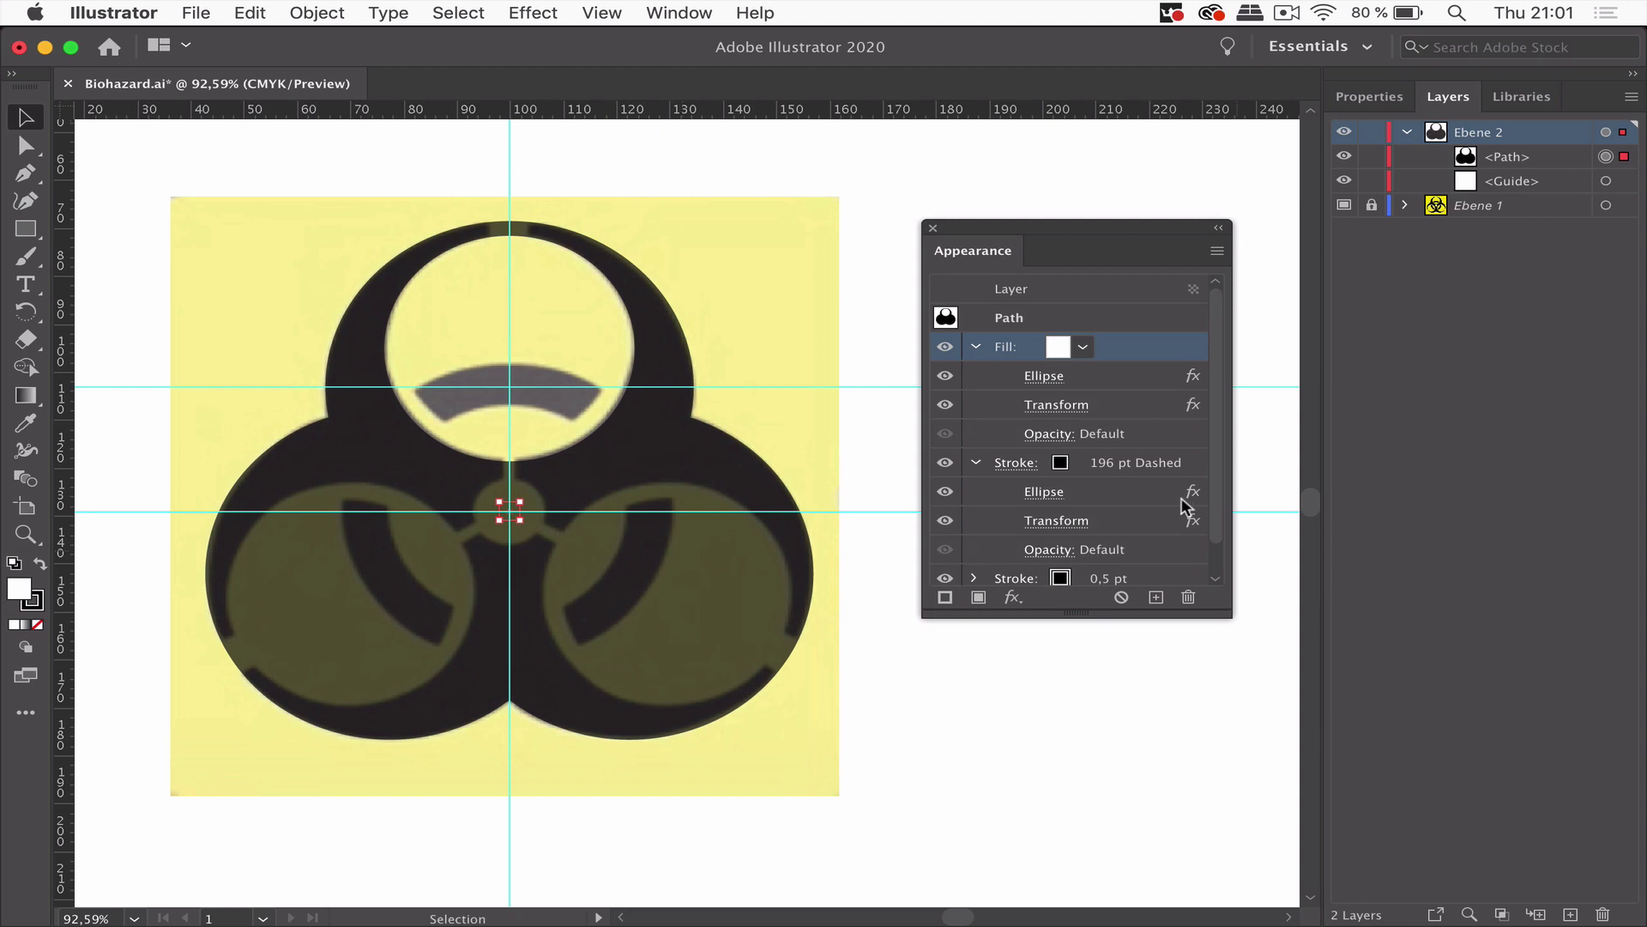
# Add a second Transform to the fill with 2 copies, Horizontal -30 mm, Vertical about 51 mm.
pyautogui.click(1117, 399)
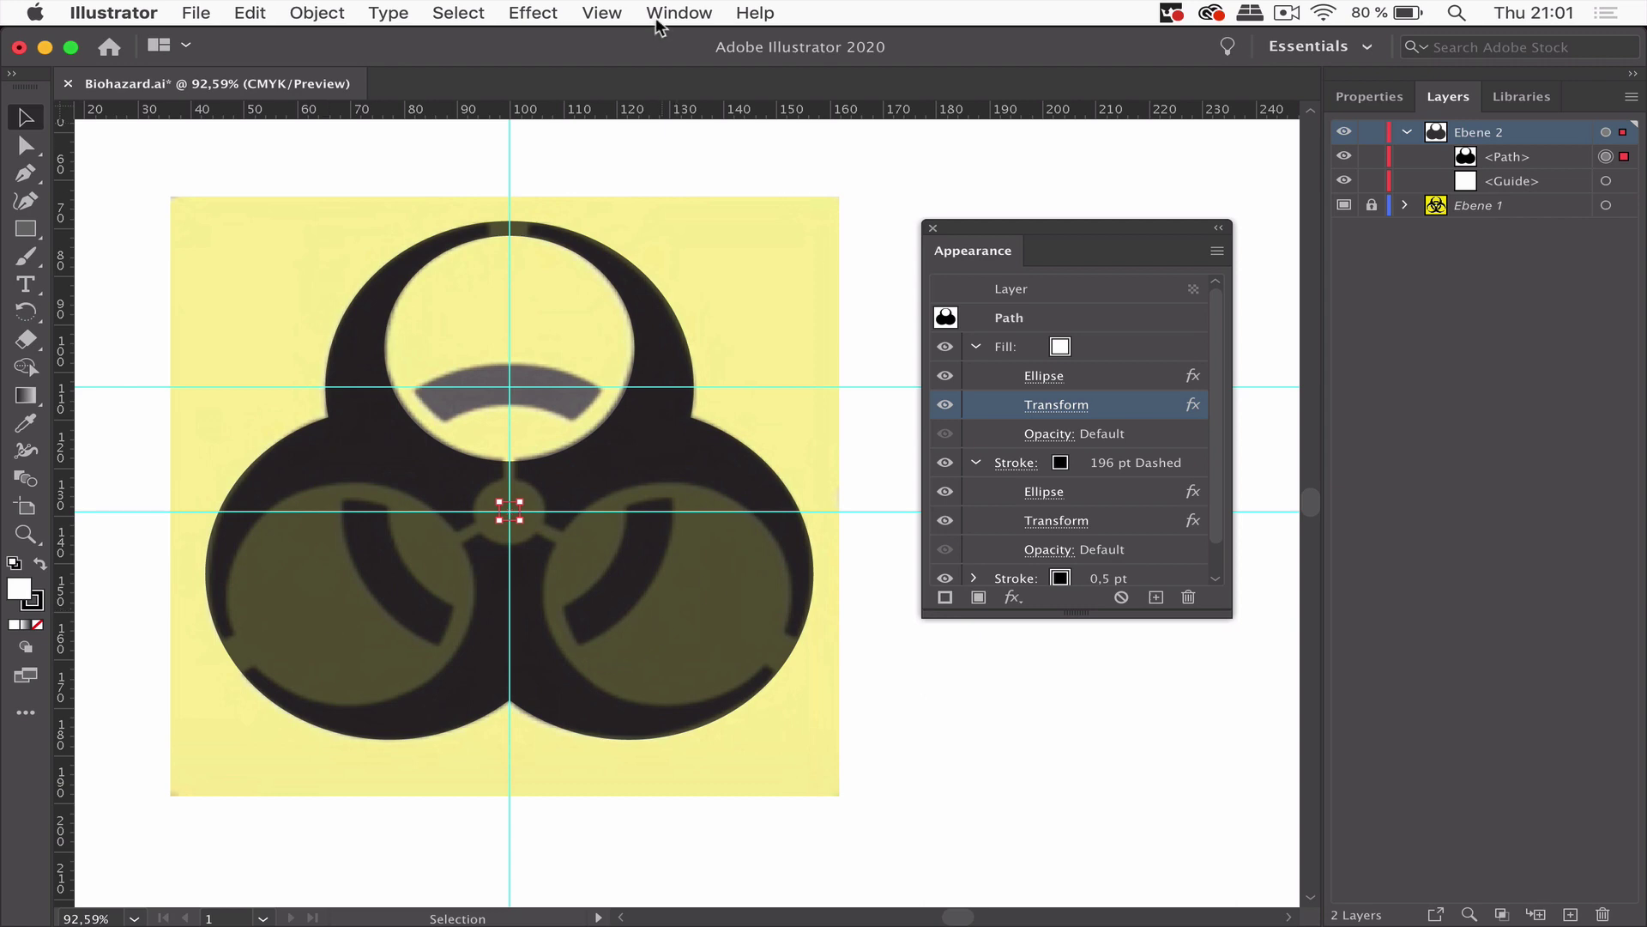
pyautogui.click(546, 15)
pyautogui.moveTo(652, 222)
pyautogui.click(1005, 292)
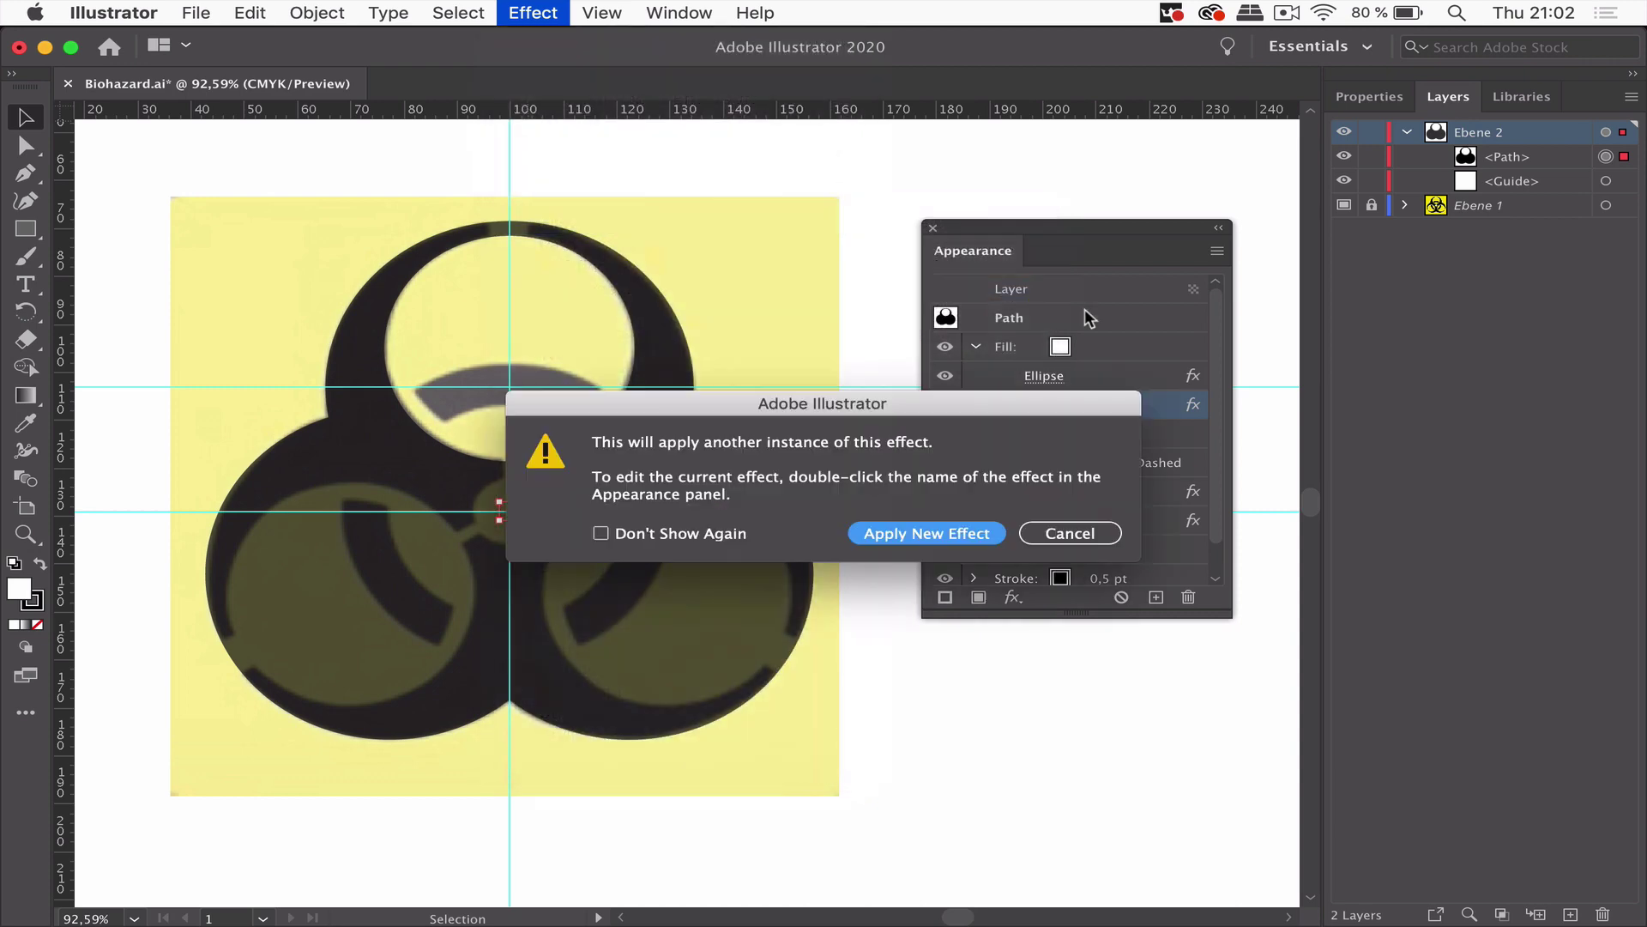
pyautogui.click(925, 534)
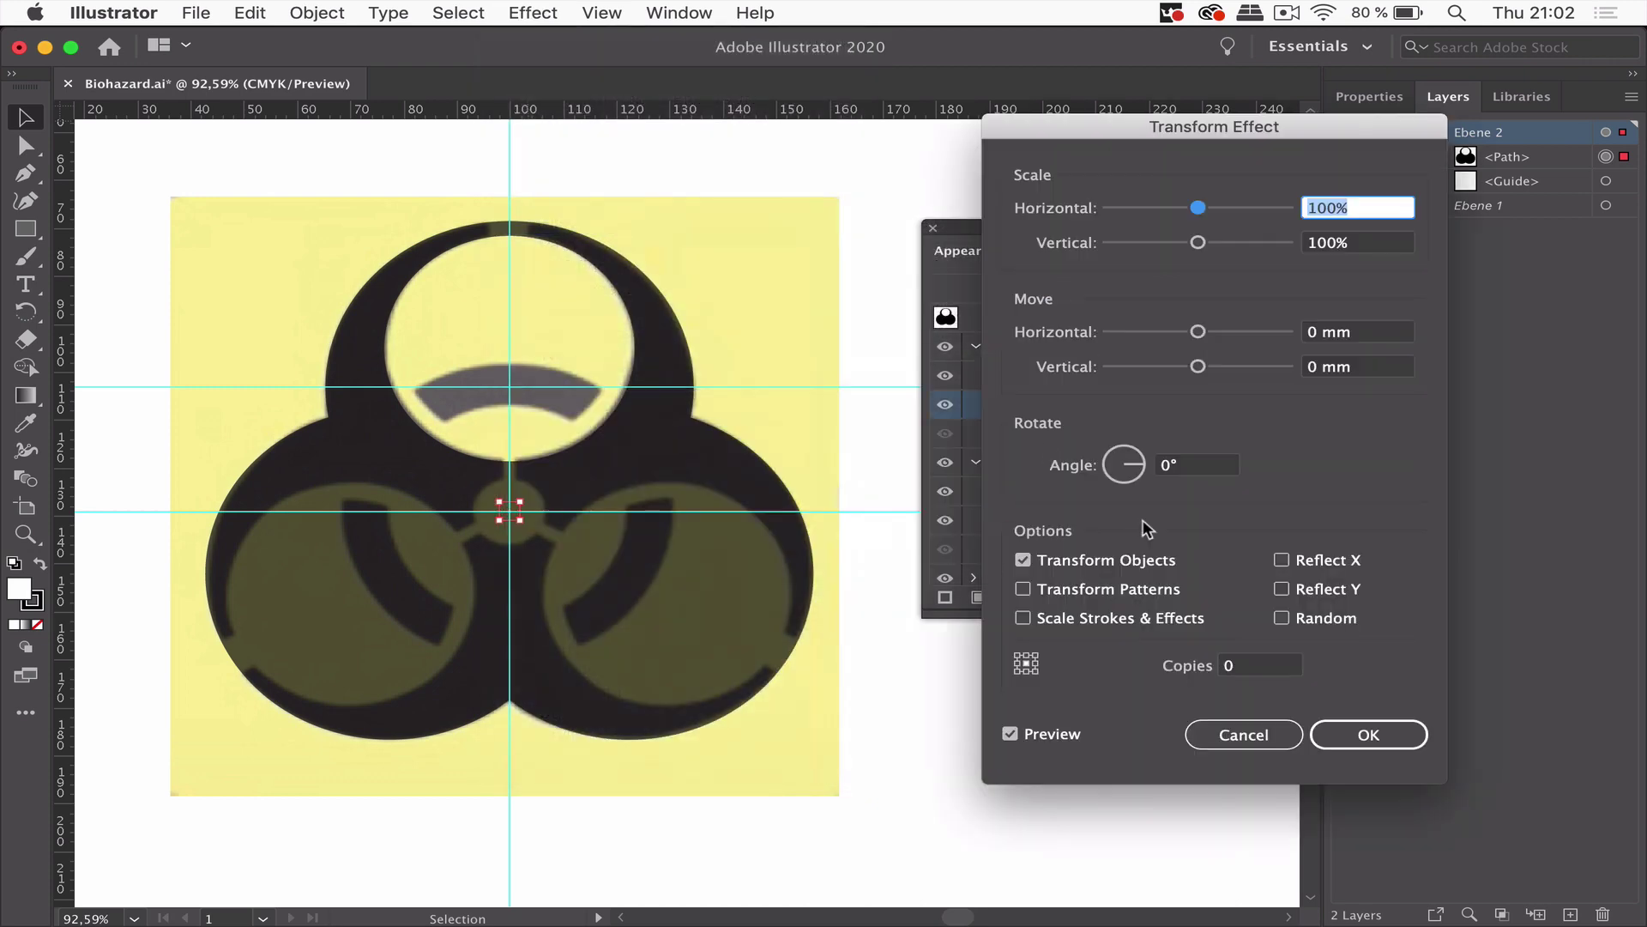
pyautogui.click(1254, 663)
pyautogui.write('2')
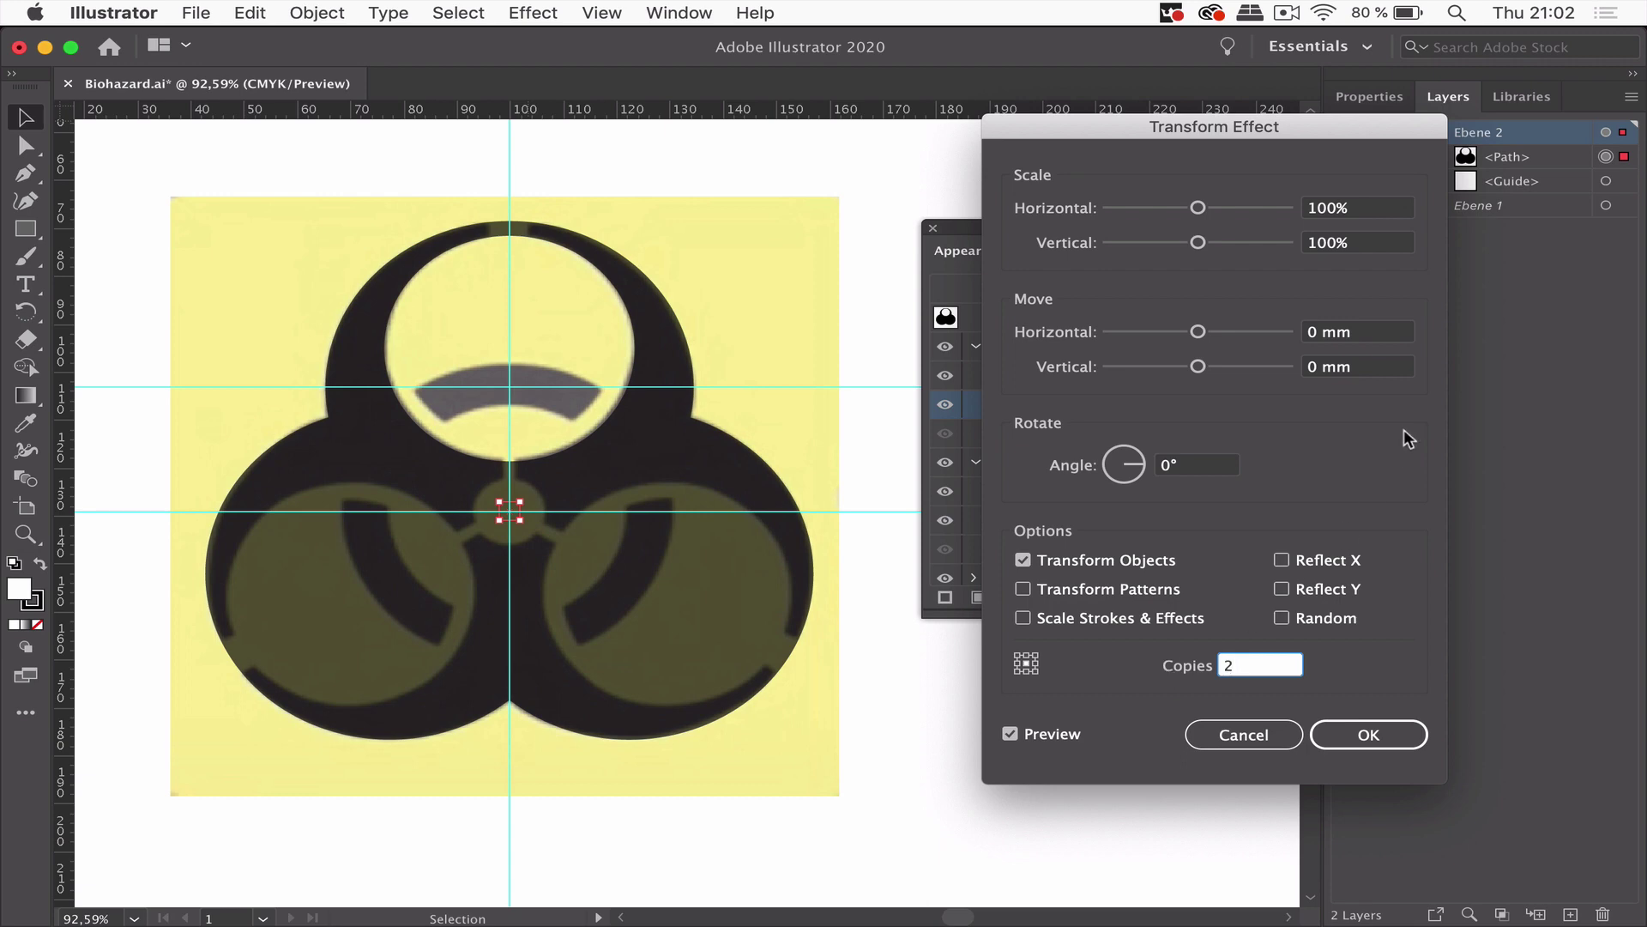
pyautogui.click(1384, 366)
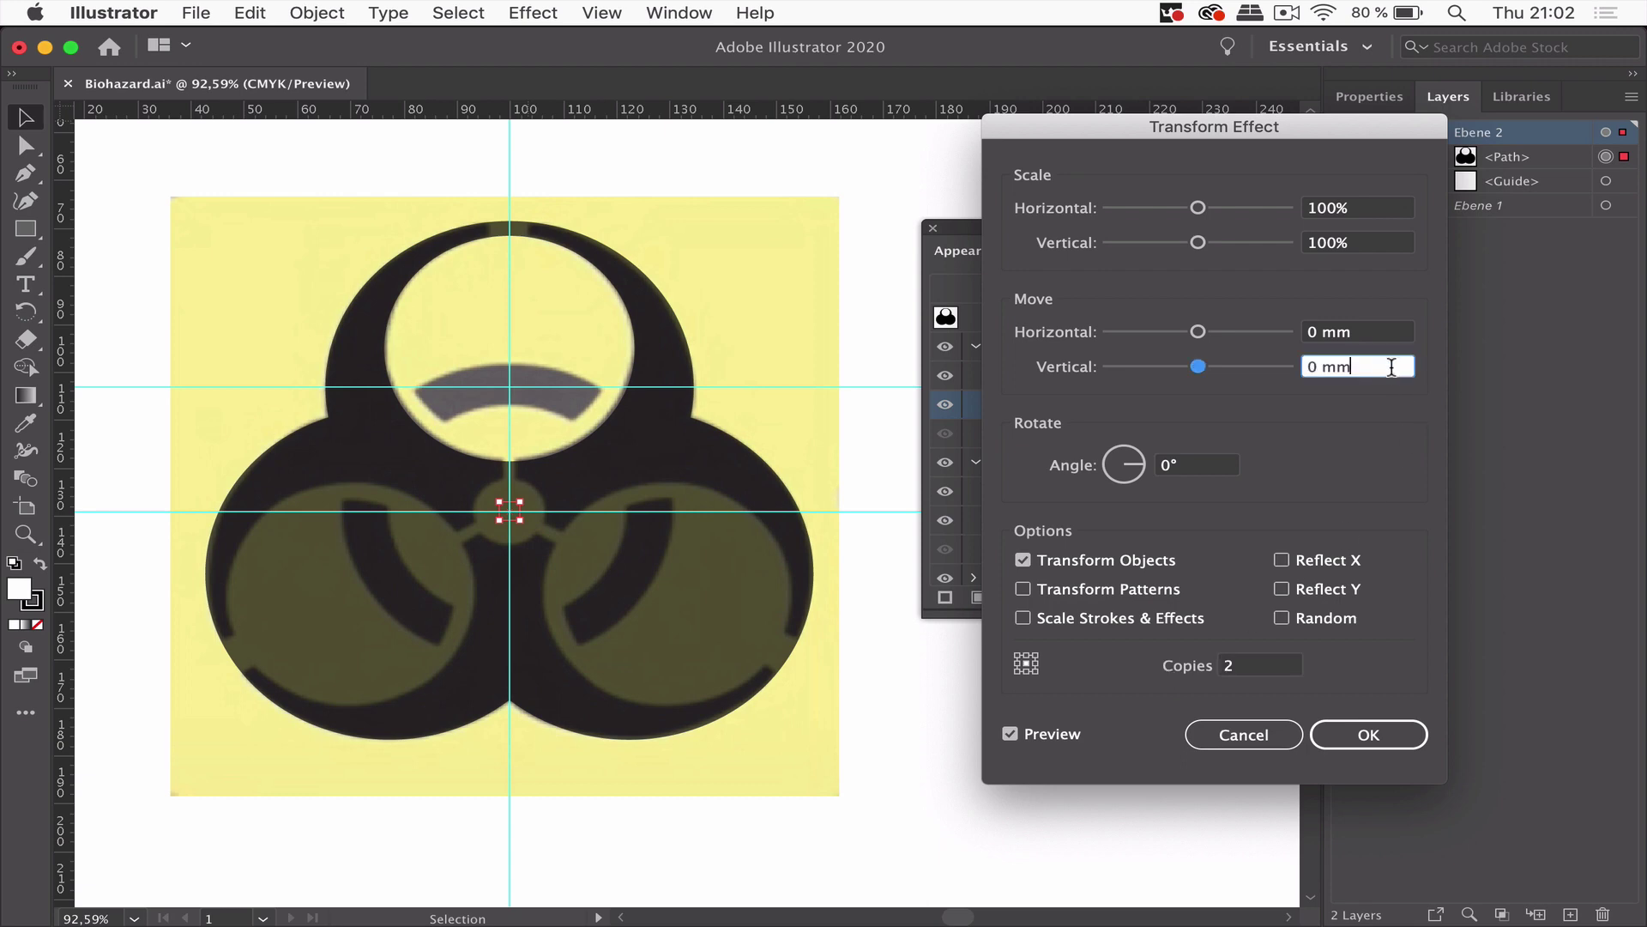
pyautogui.click(1381, 334)
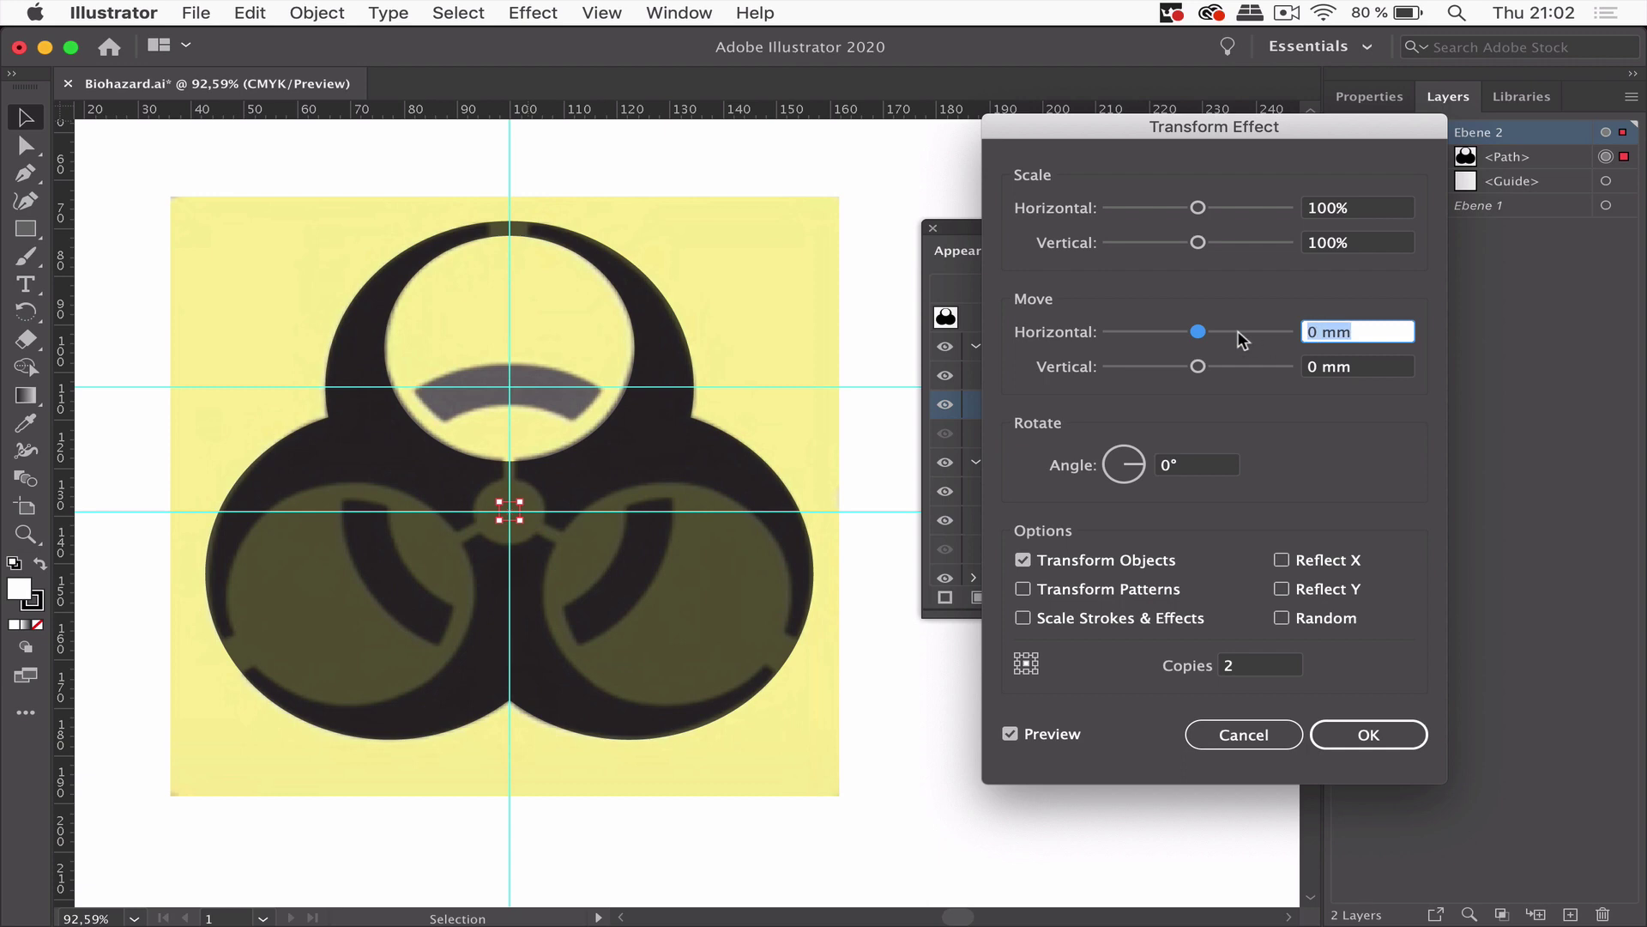
pyautogui.hotkey('shift', 'Down')
pyautogui.hotkey('shift', 'Down')
pyautogui.hotkey('shift', 'Down')
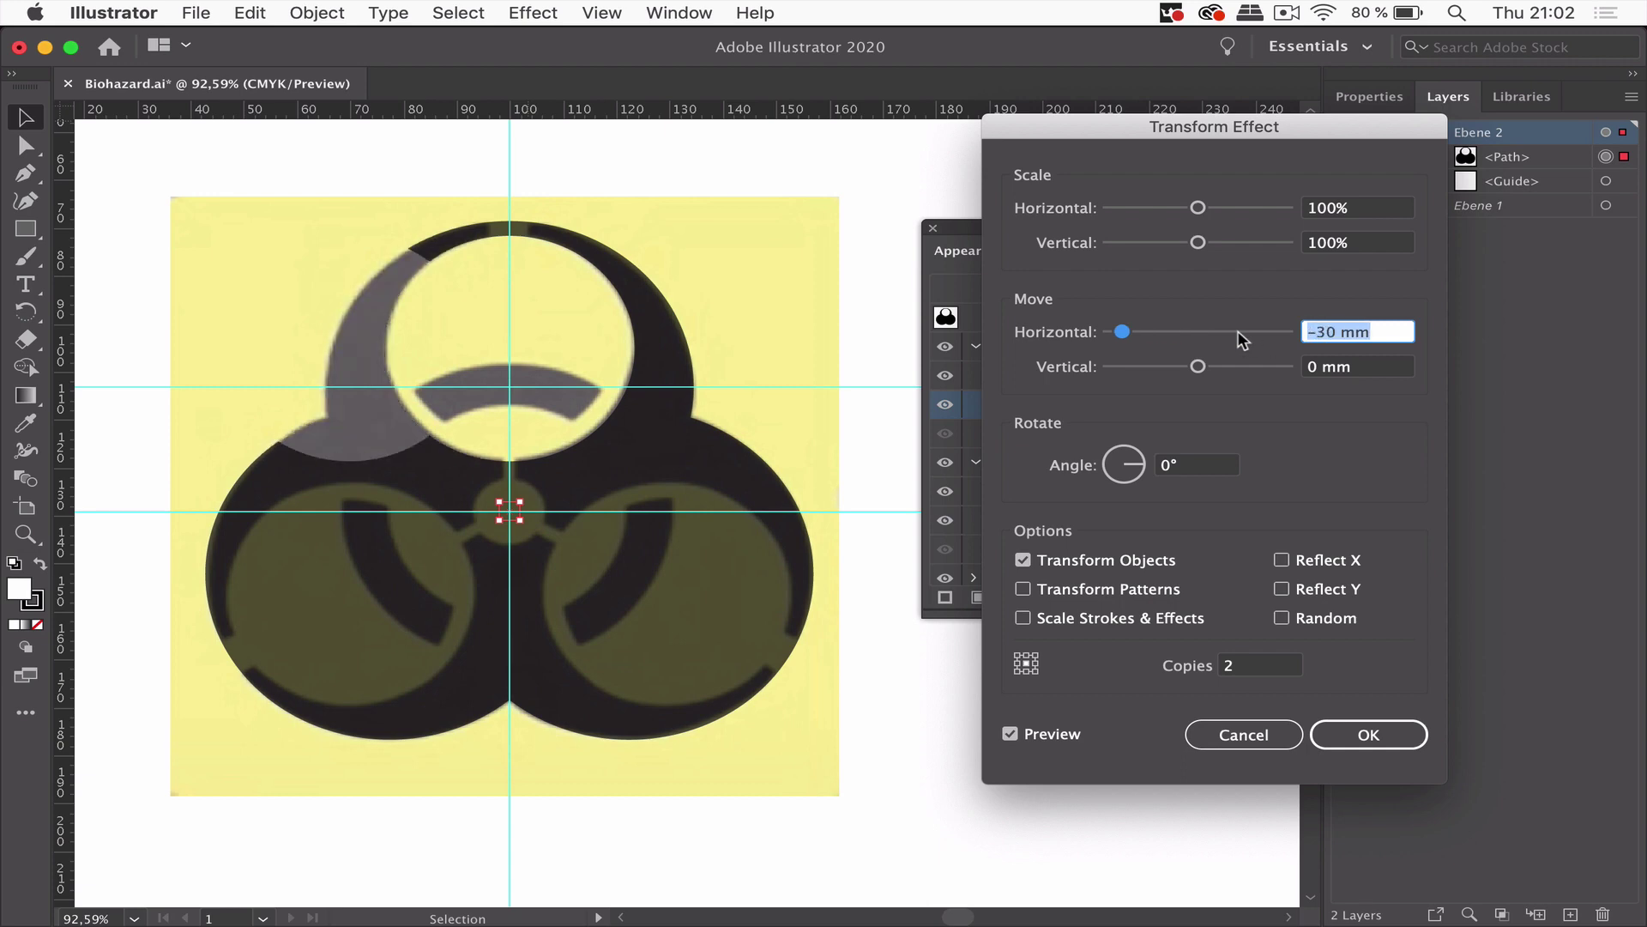
pyautogui.click(1331, 367)
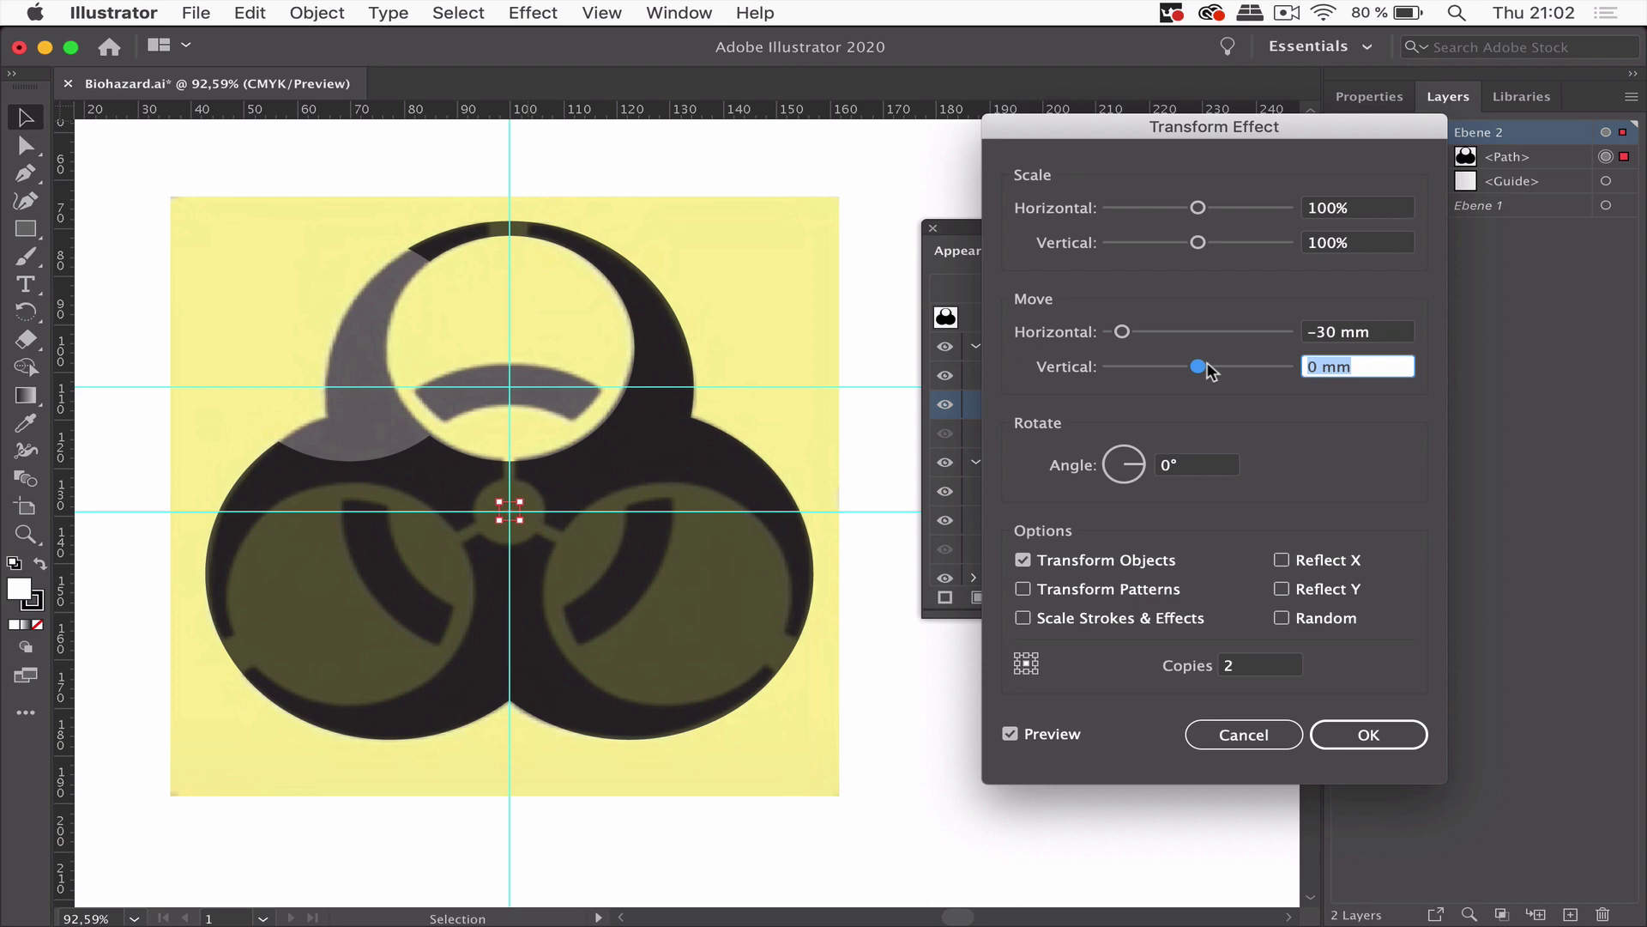
pyautogui.hotkey('shift', 'Up')
pyautogui.hotkey('shift', 'Up')
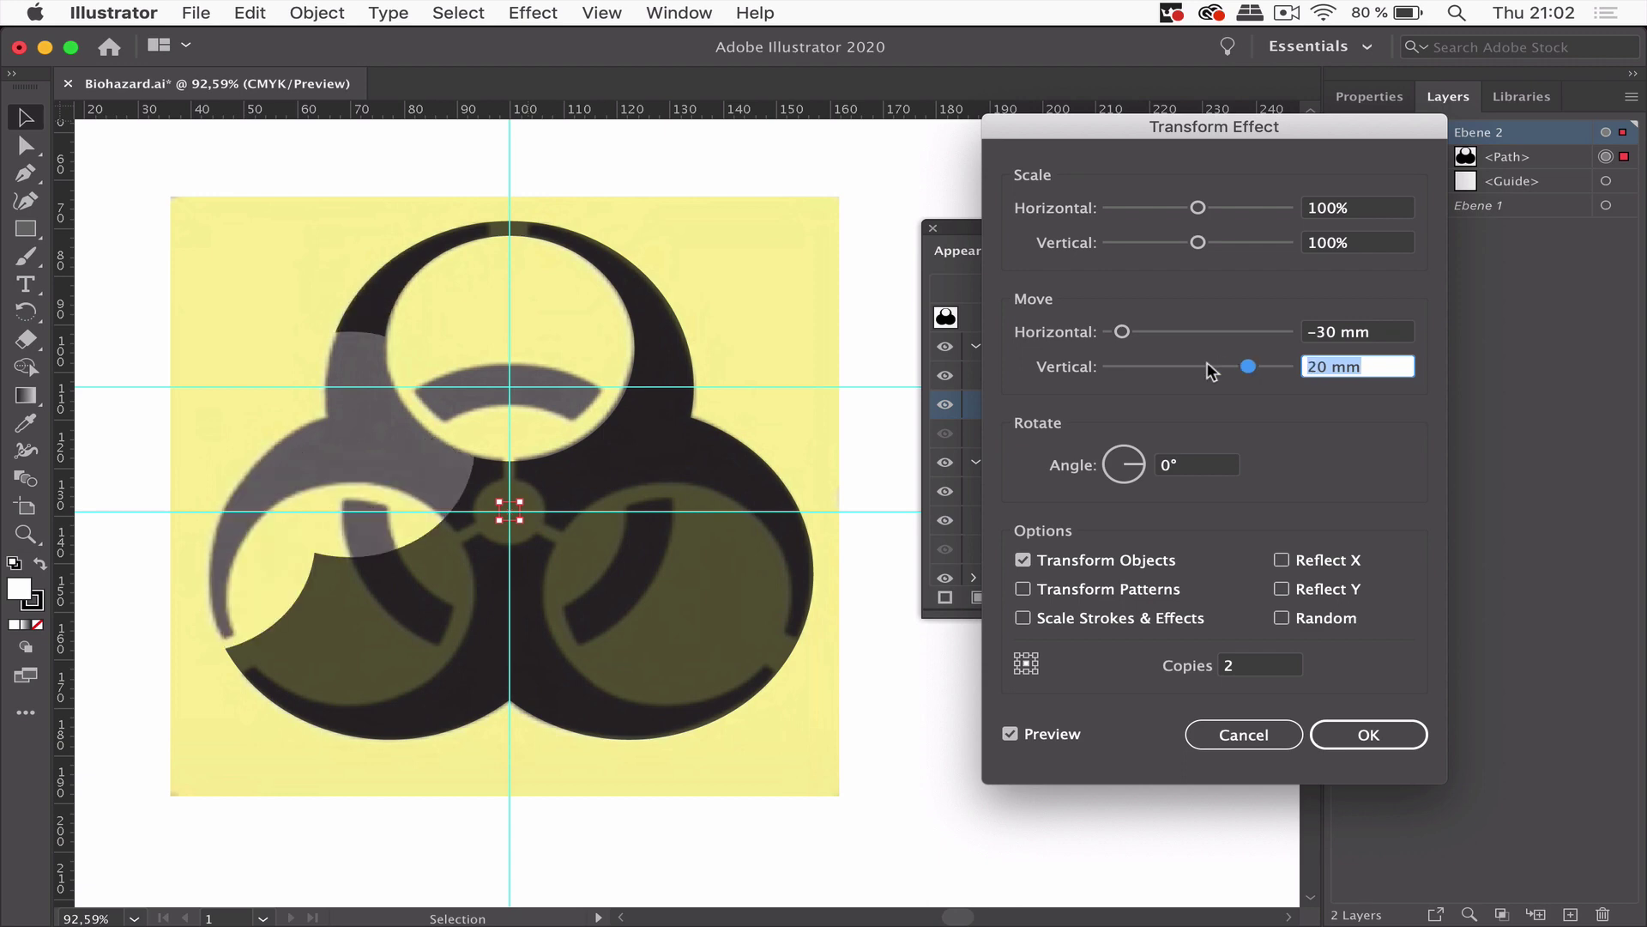
pyautogui.hotkey('shift', 'Up')
pyautogui.hotkey('shift', 'Up')
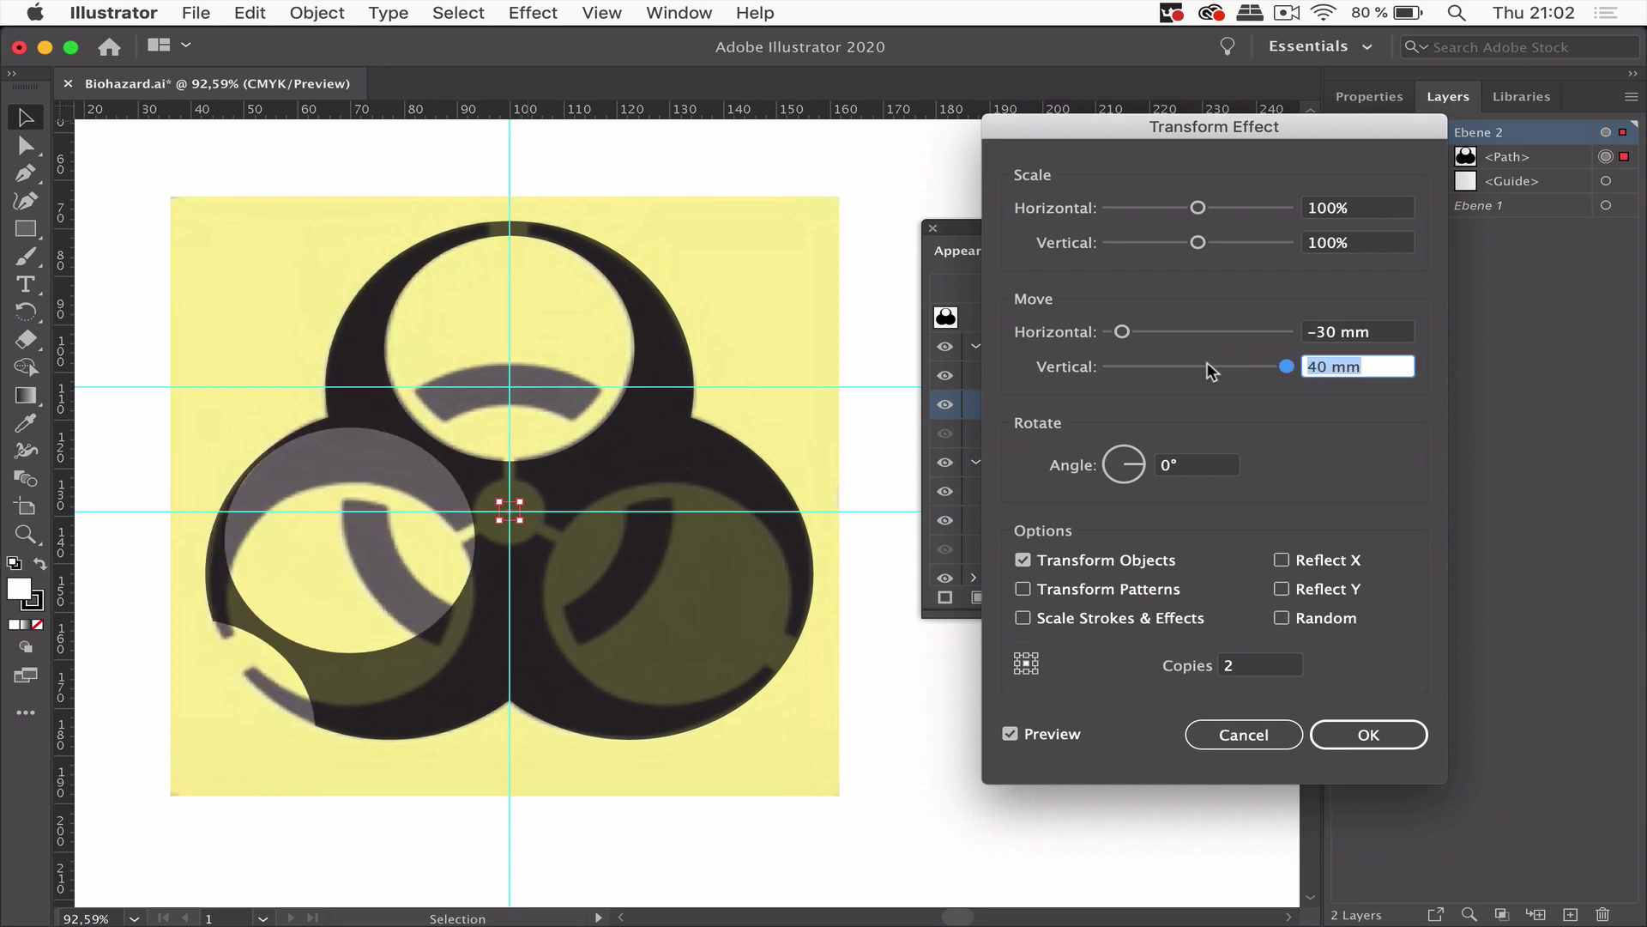
pyautogui.hotkey('shift', 'Up')
pyautogui.press('Up')
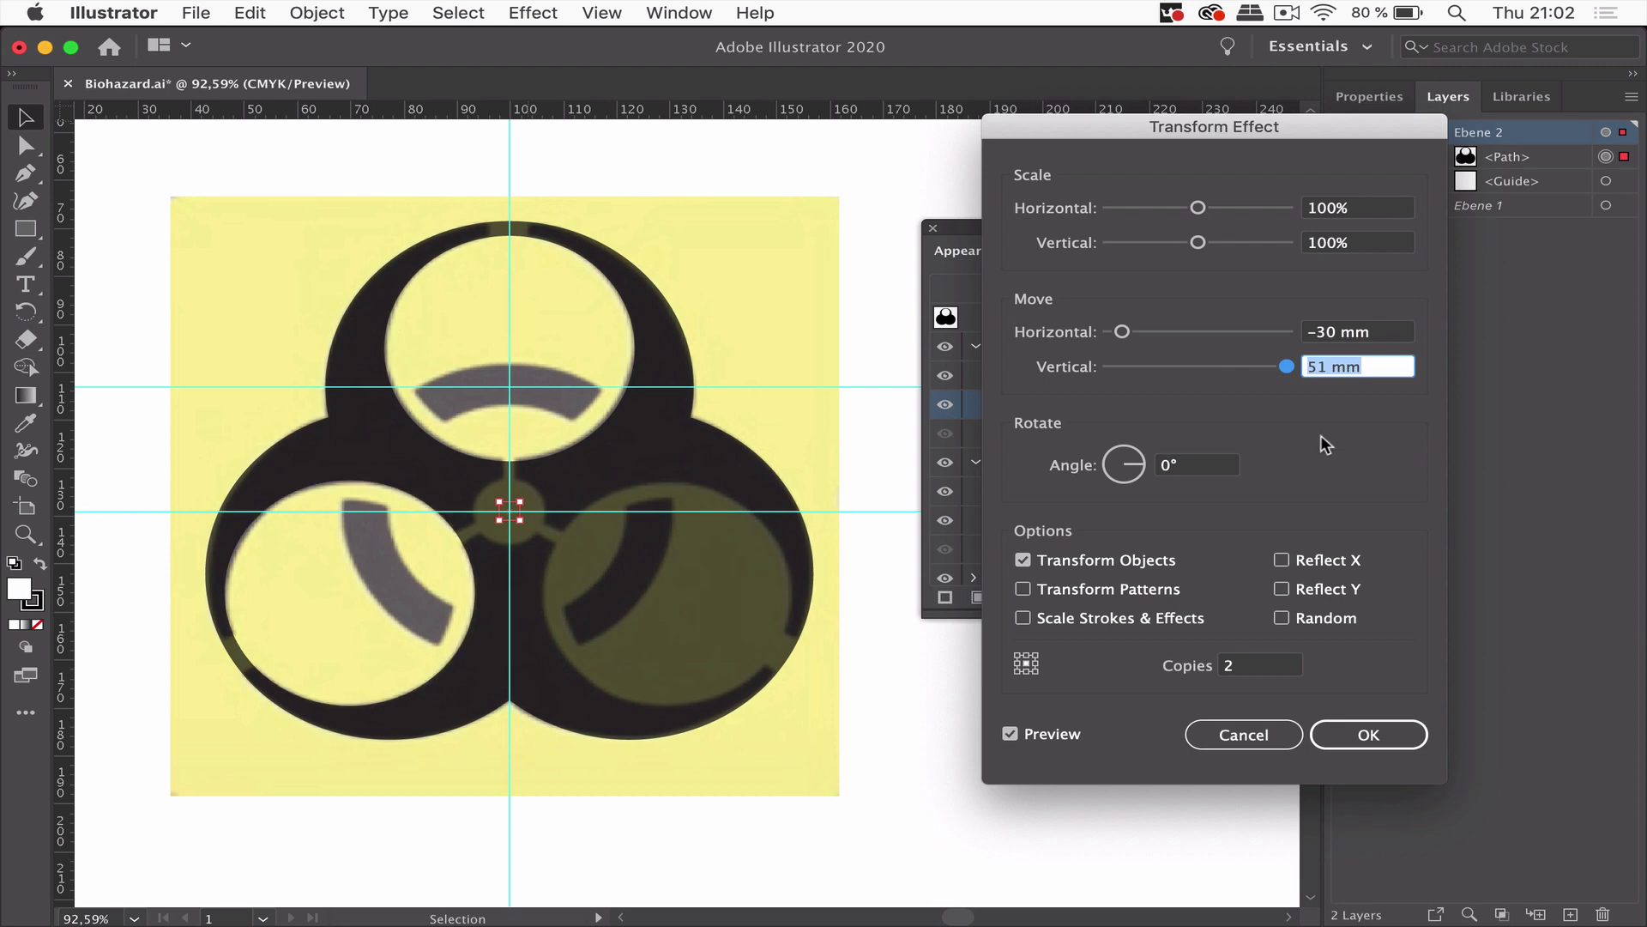
# Set the transform angle to 120°, refine Vertical to 51,5 mm, and apply.
pyautogui.click(1185, 463)
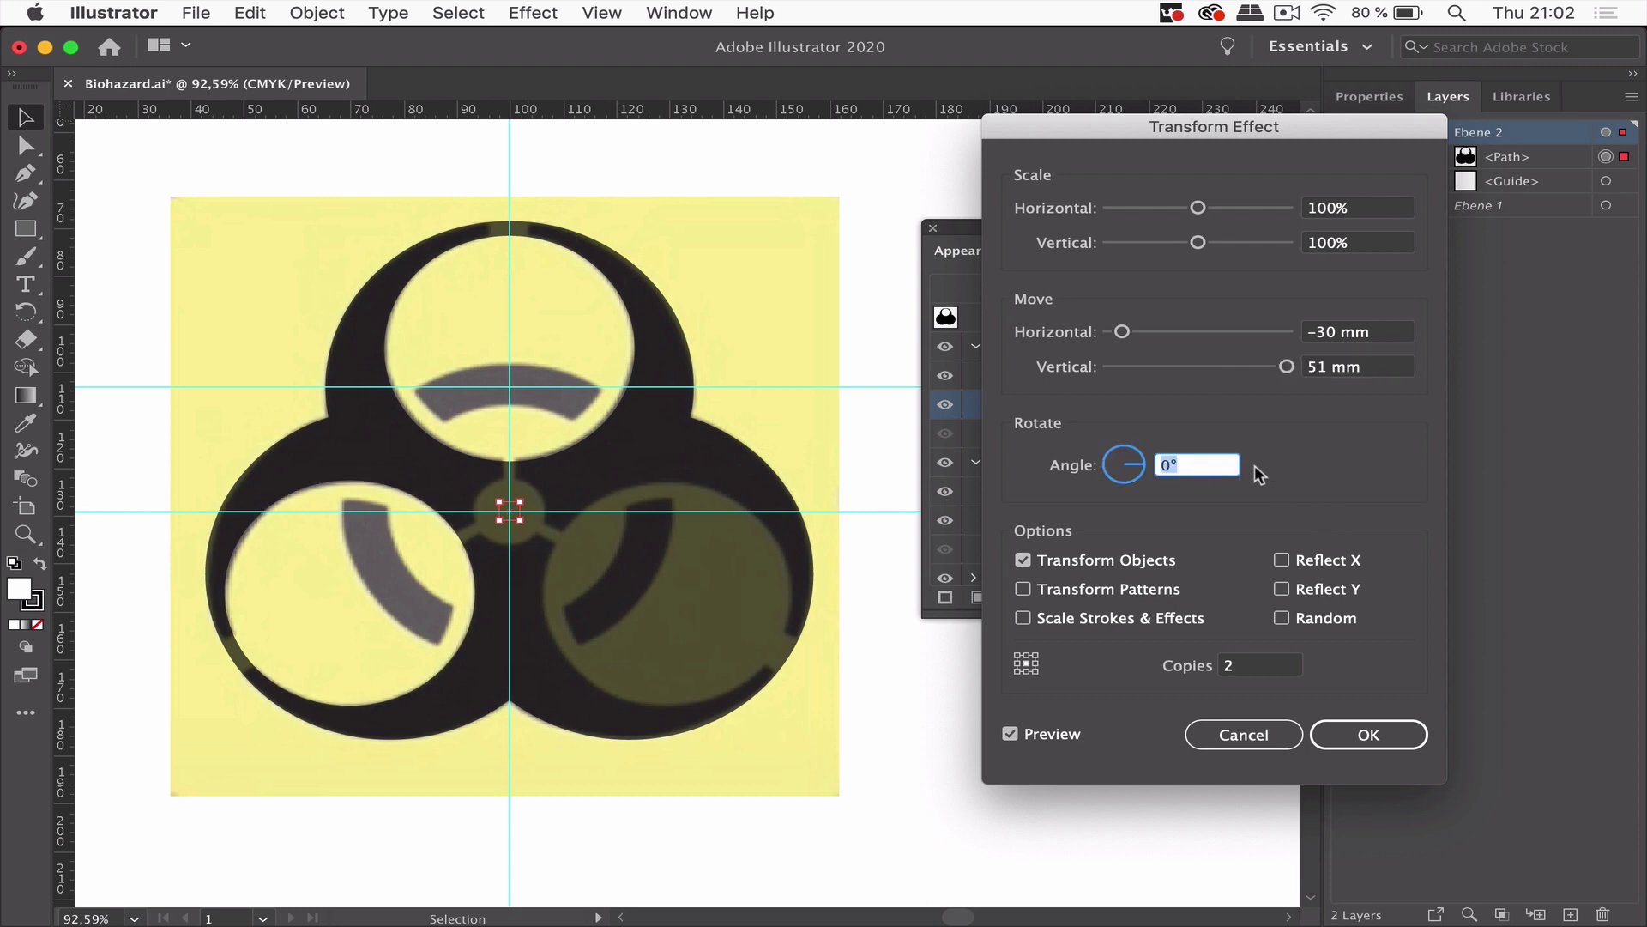
pyautogui.click(1196, 465)
pyautogui.doubleClick(1196, 464)
pyautogui.write('120')
pyautogui.click(1383, 372)
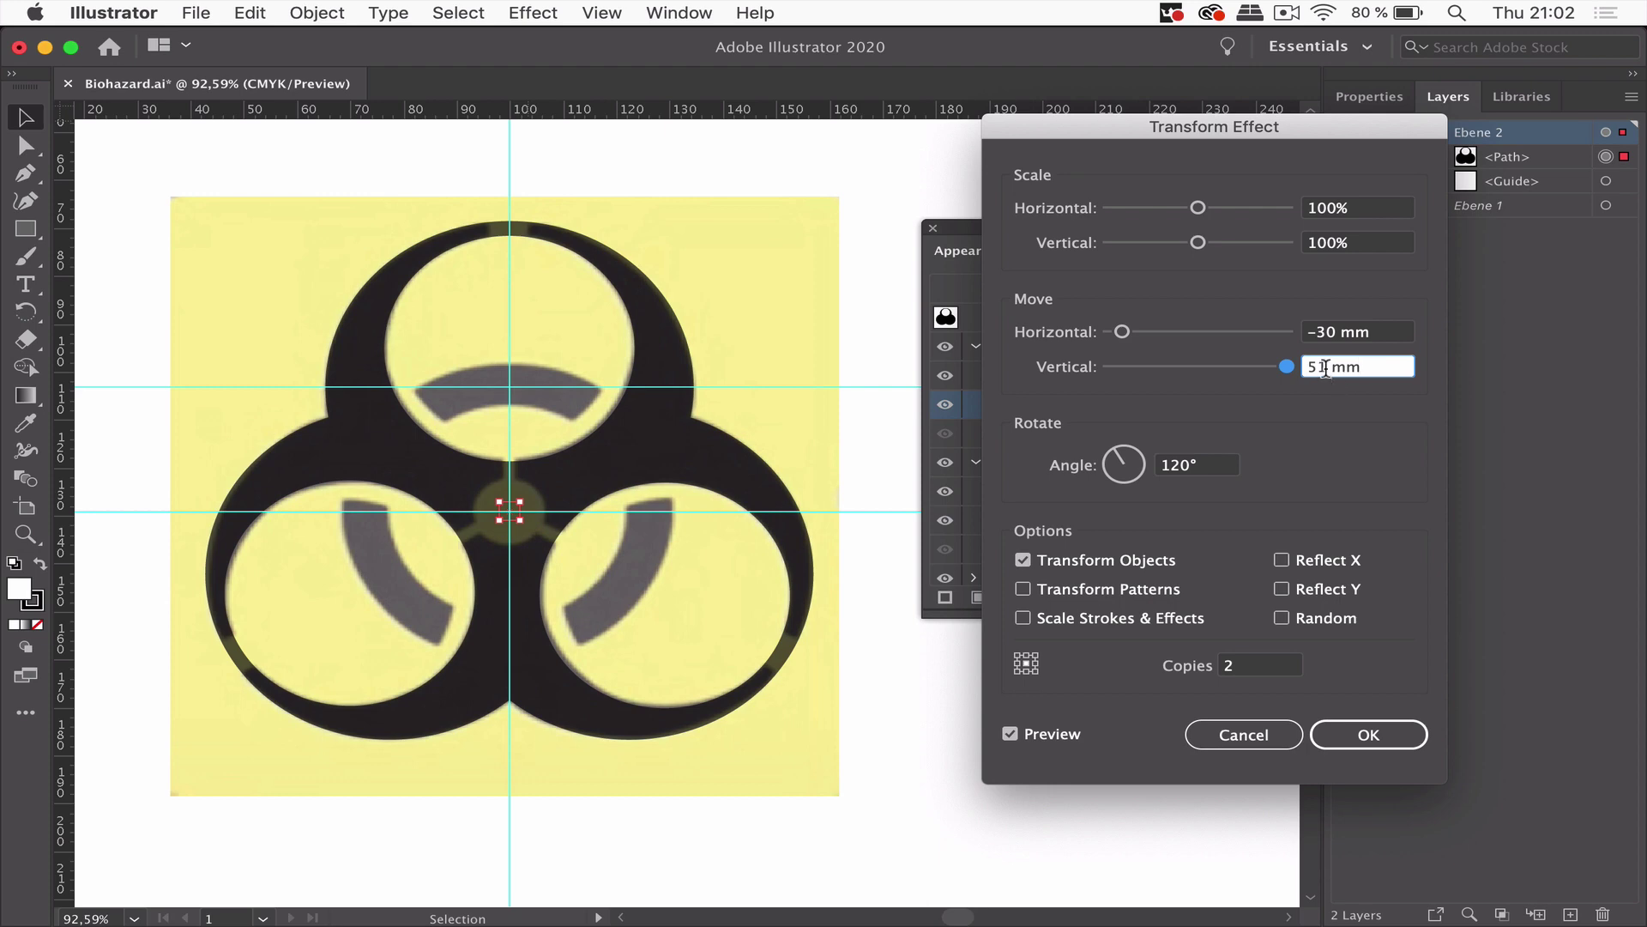
pyautogui.write(',5')
pyautogui.click(1391, 332)
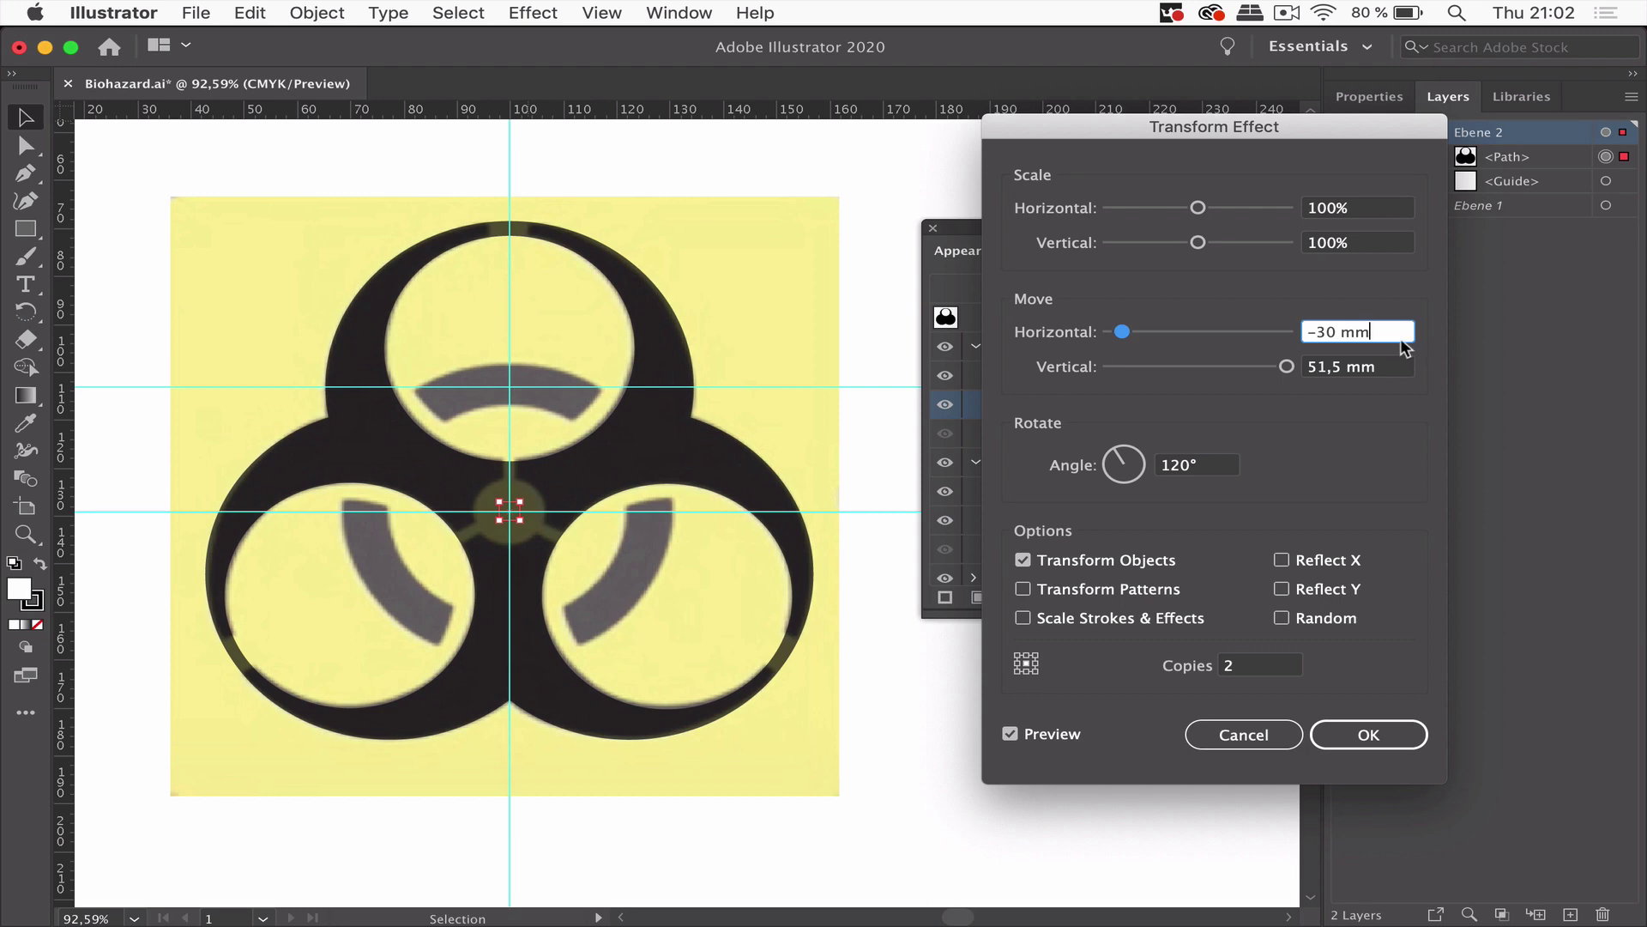
pyautogui.click(1374, 732)
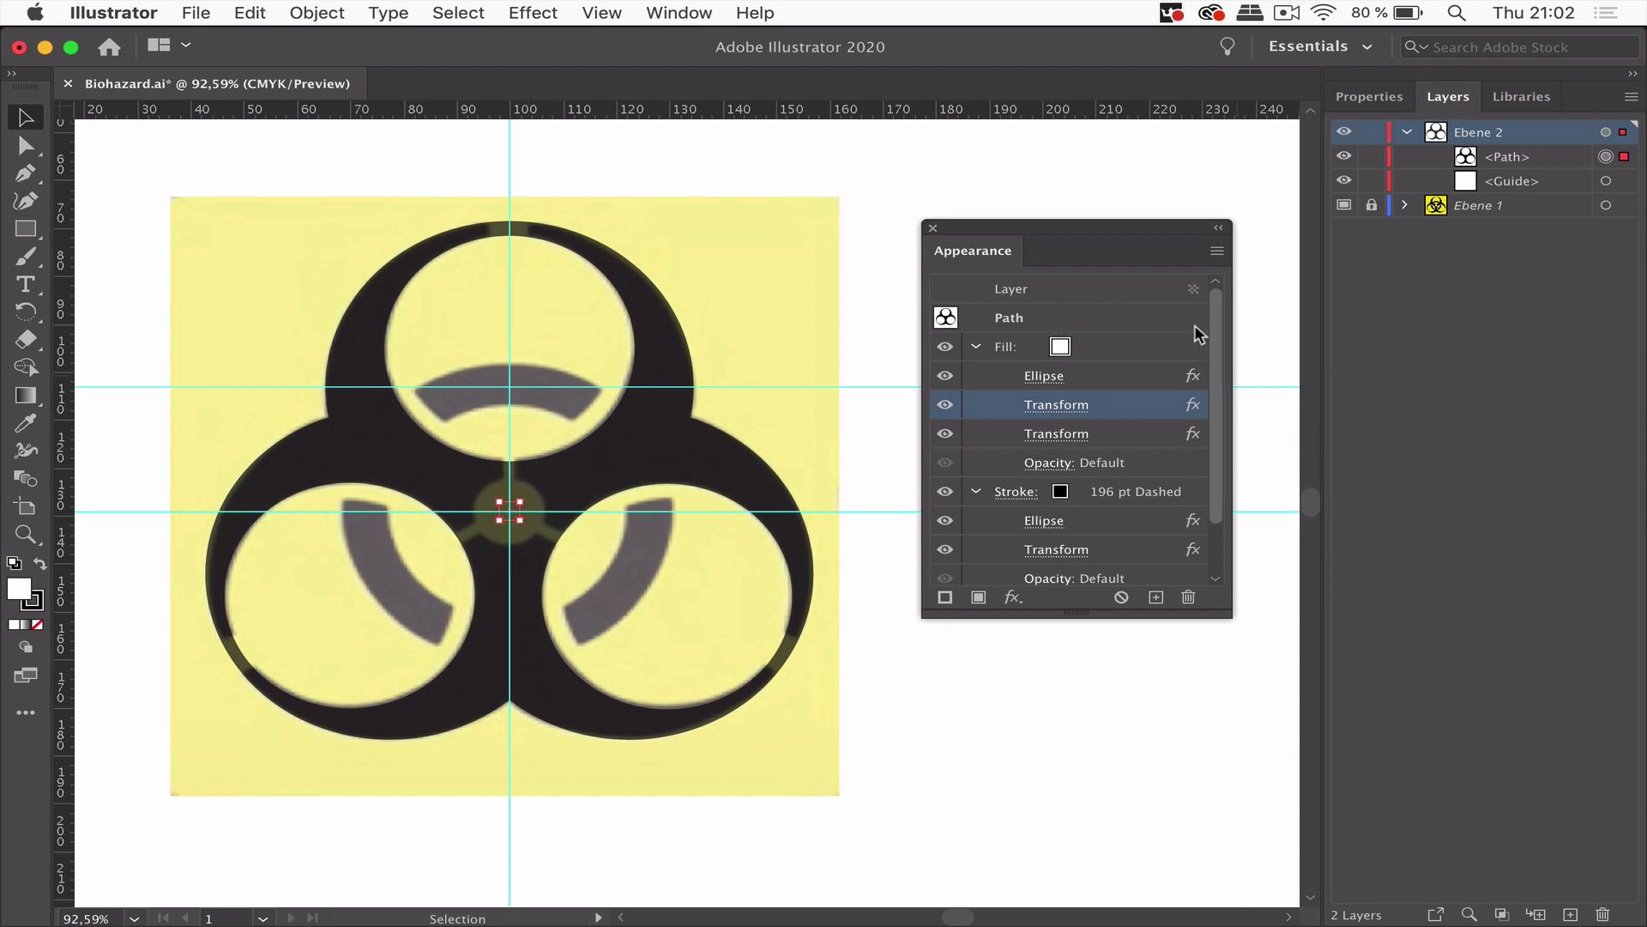
# Collapse the fill and dashed stroke entries and select the fill.
pyautogui.click(977, 346)
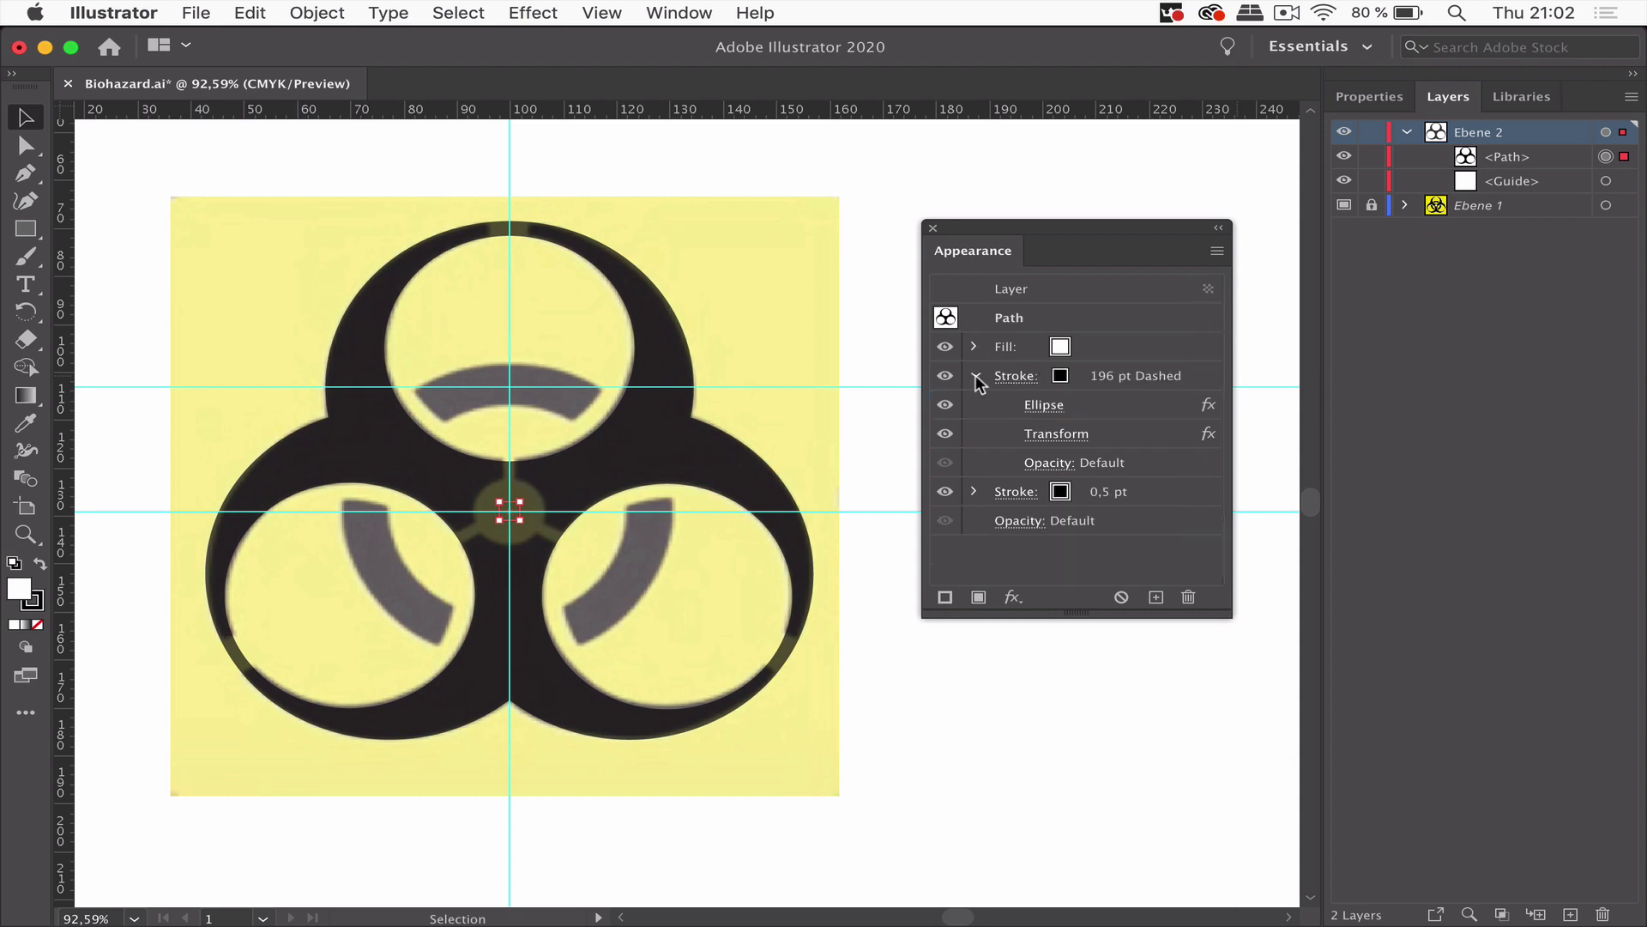
pyautogui.click(975, 376)
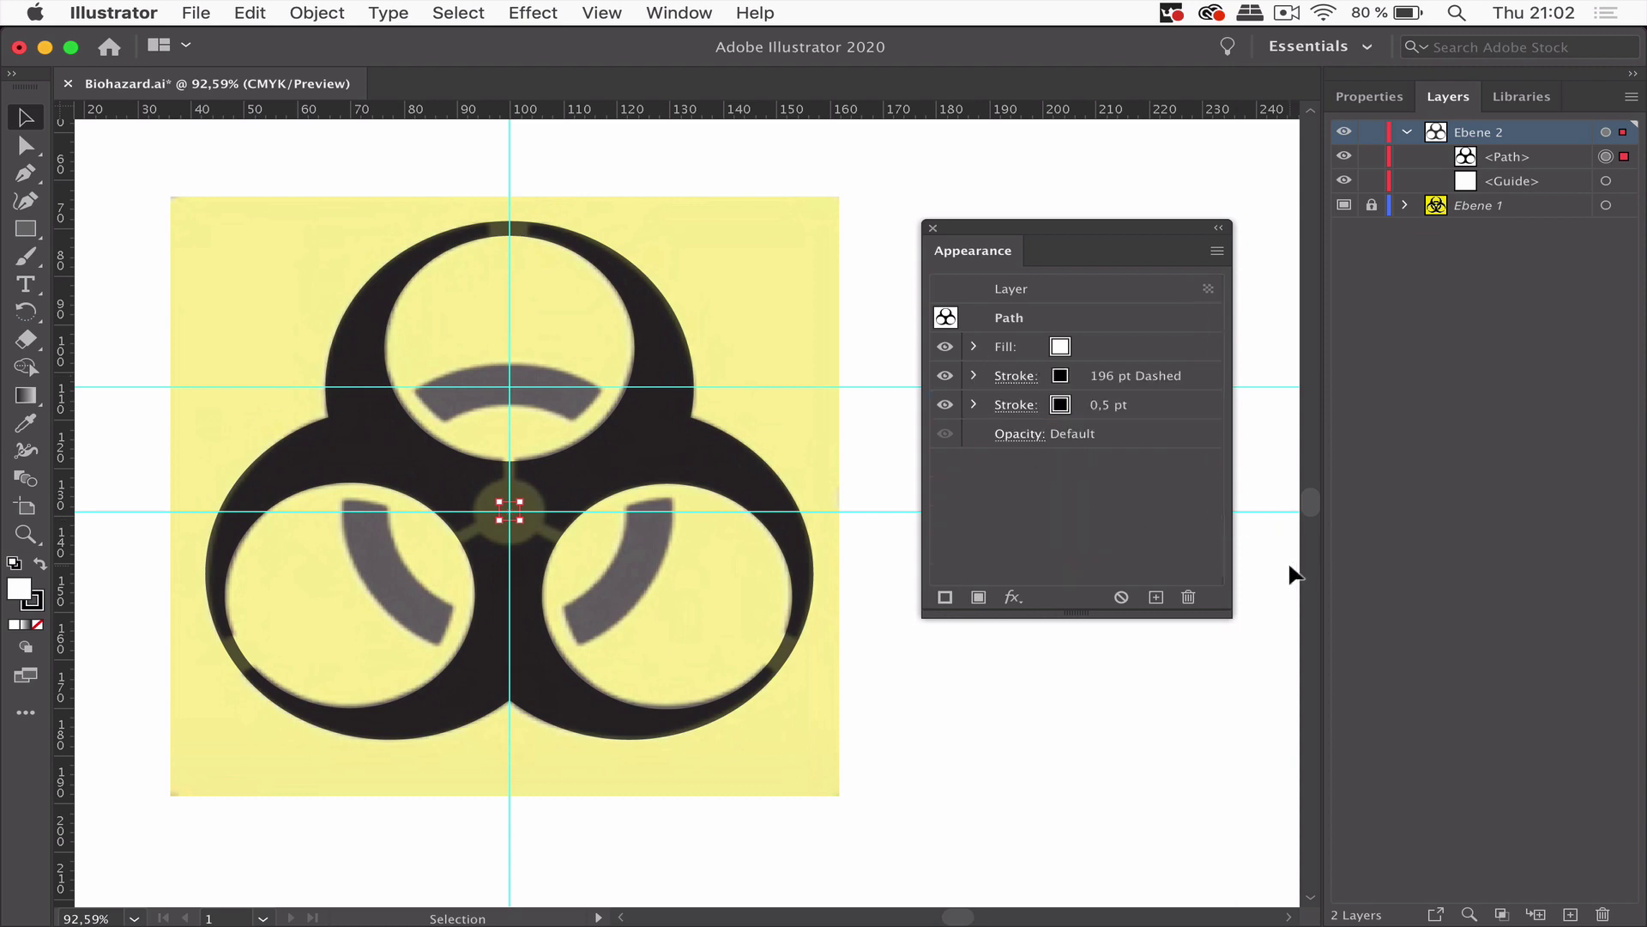
pyautogui.click(1147, 344)
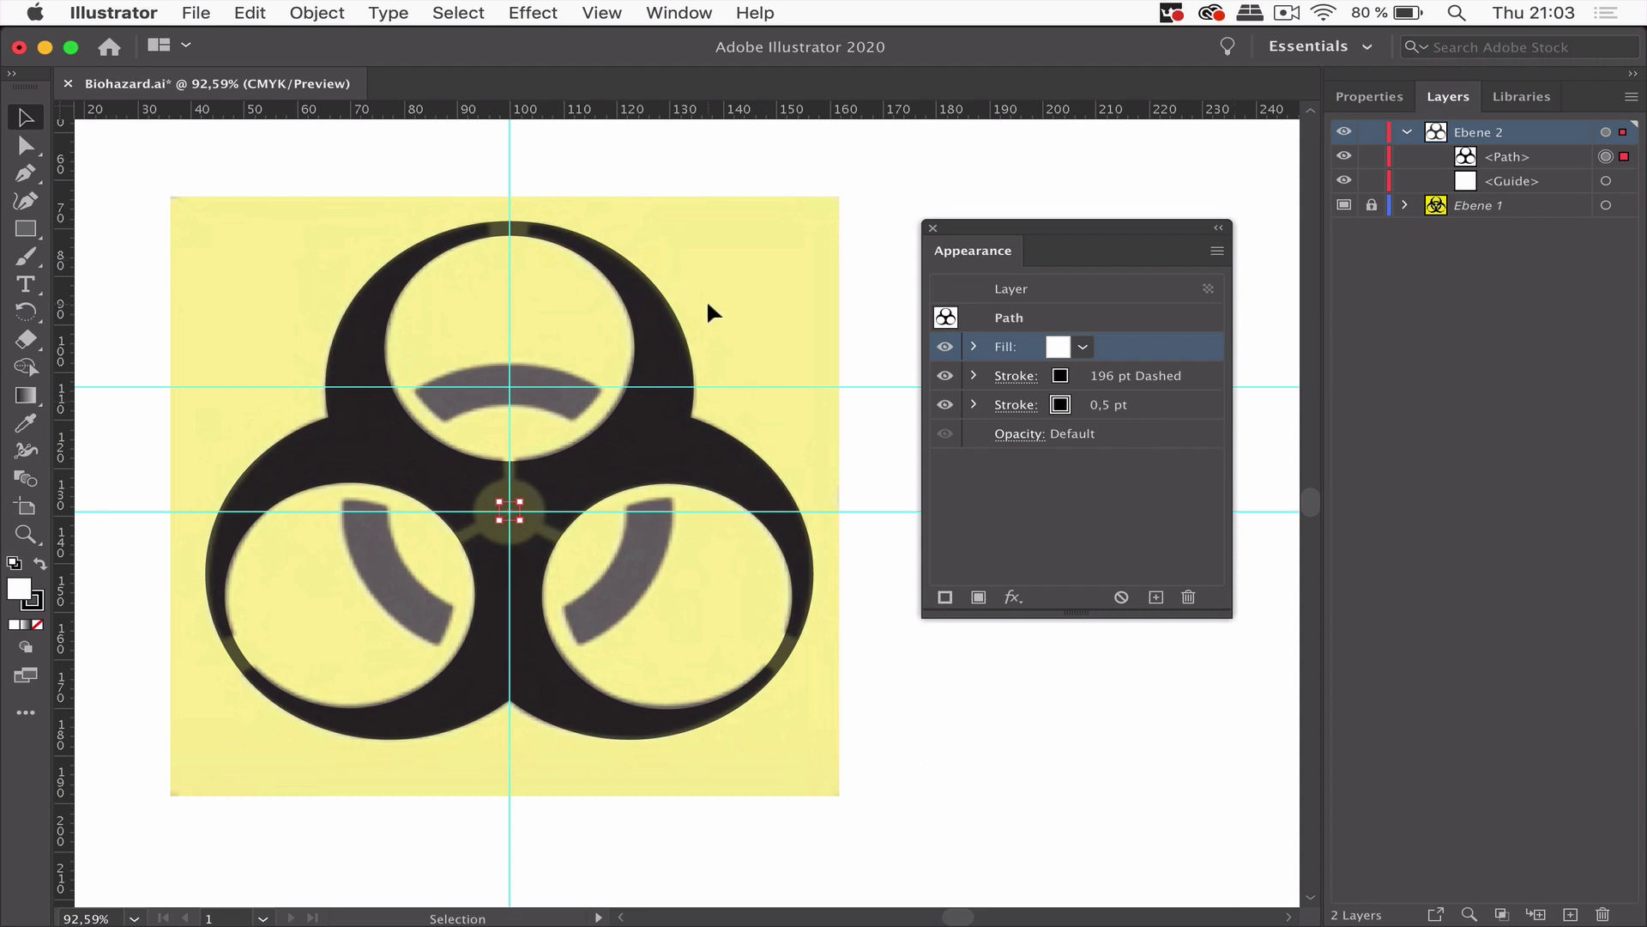
# Add a new white stroke on top of the stack and set its weight to 30 pt.
pyautogui.click(944, 597)
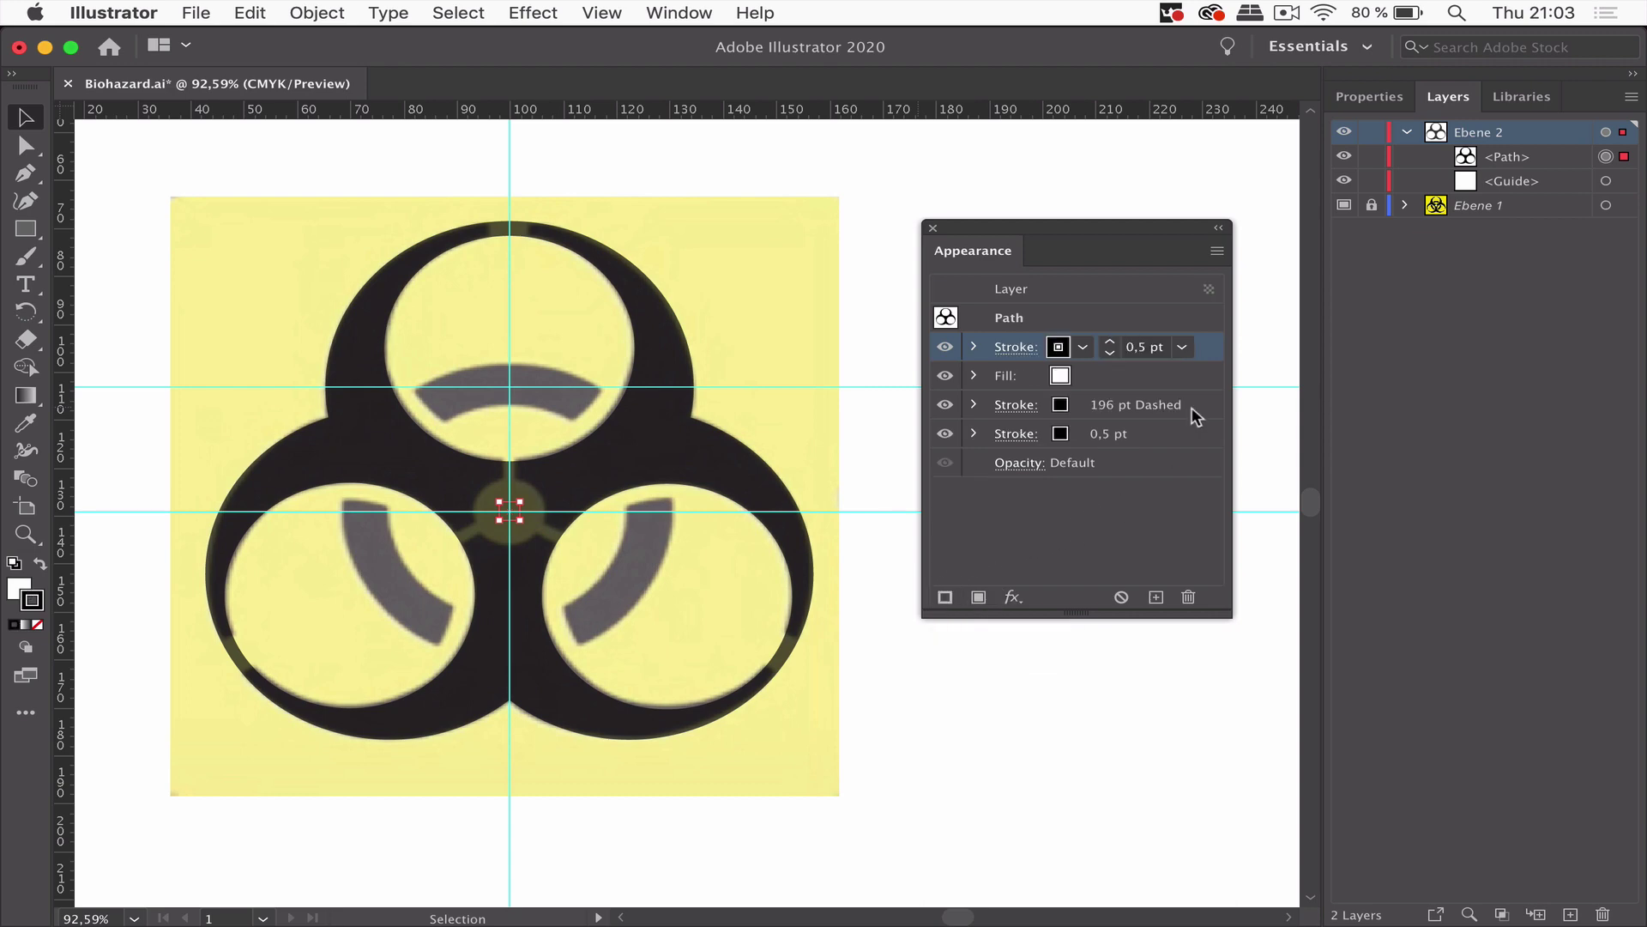
pyautogui.click(1082, 347)
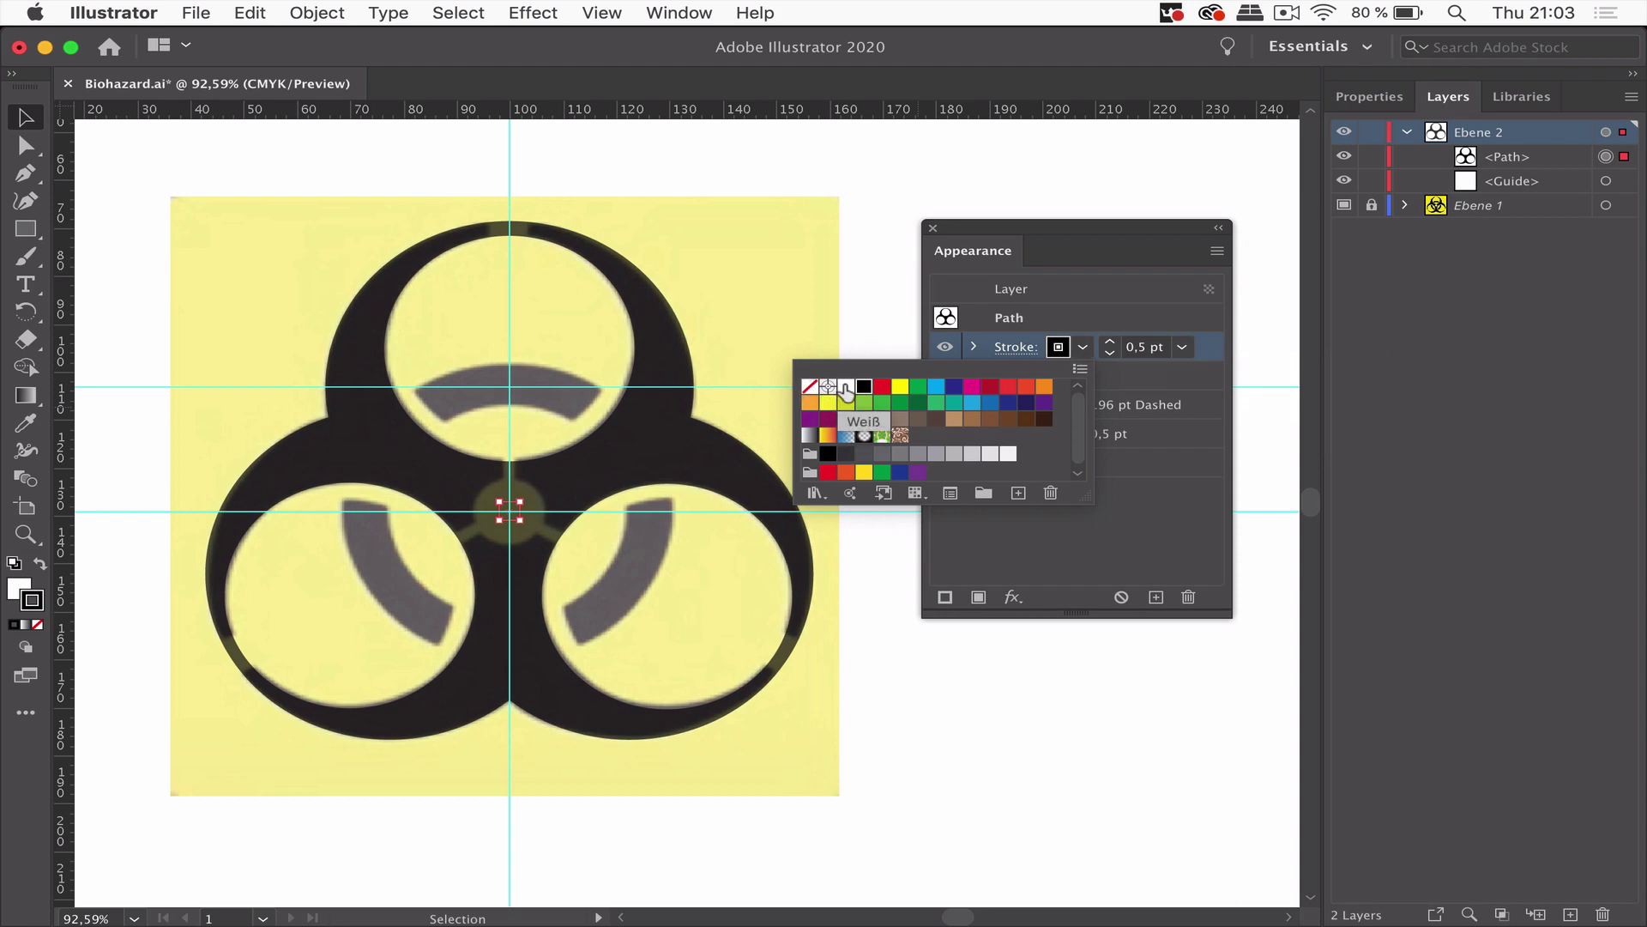
pyautogui.click(845, 386)
pyautogui.click(976, 347)
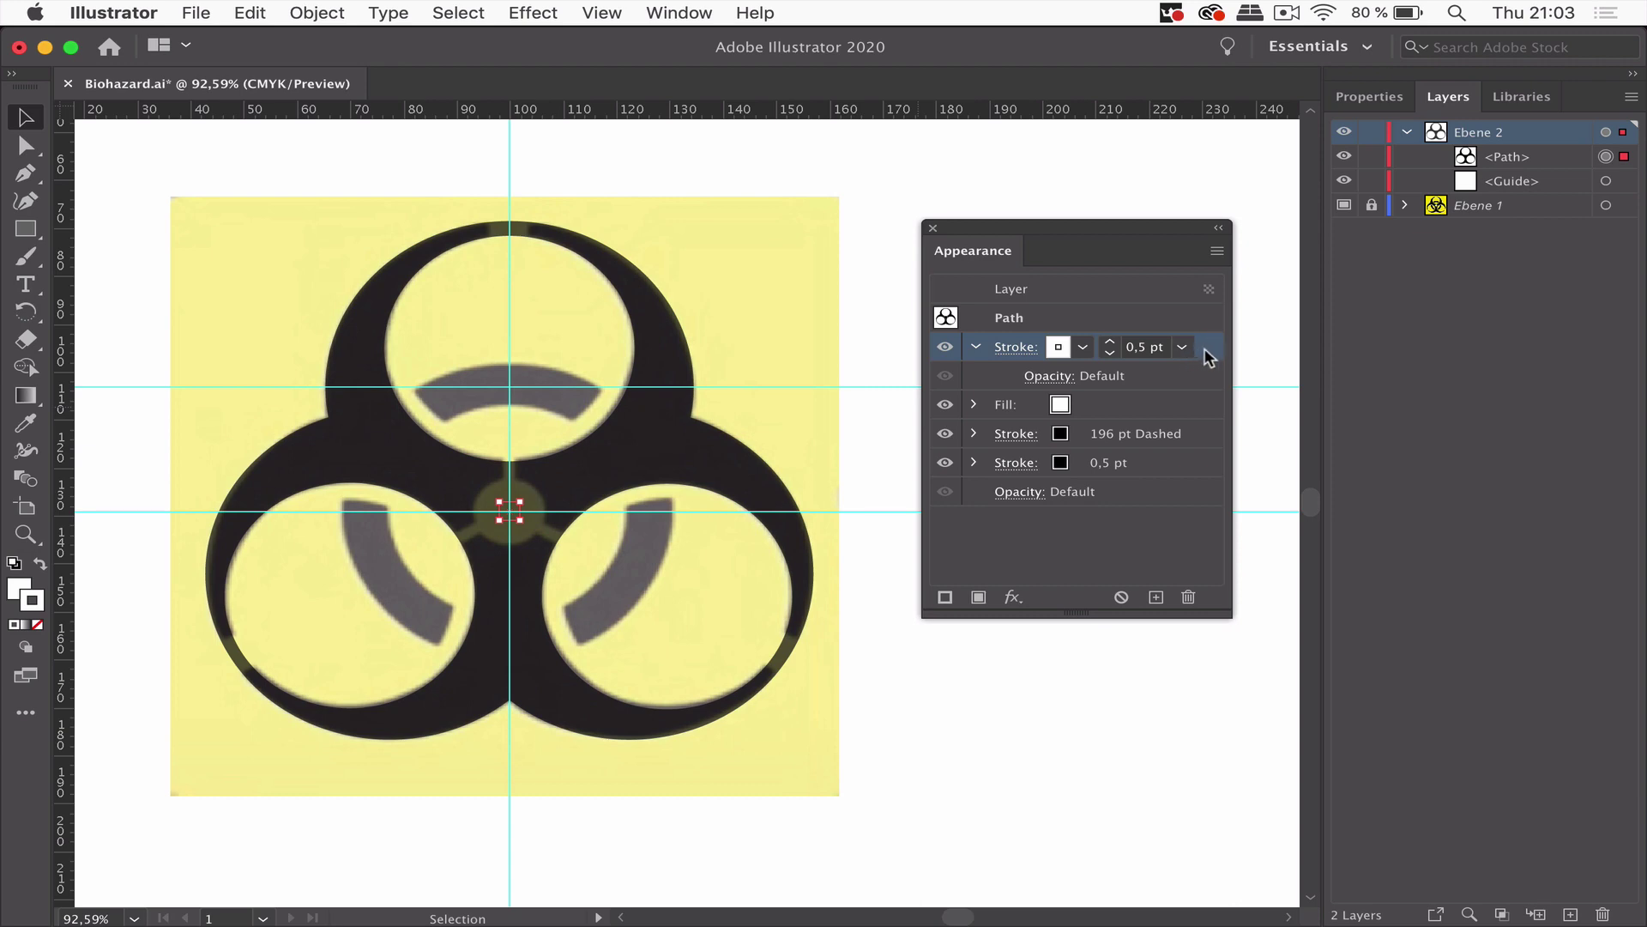
pyautogui.click(1110, 343)
pyautogui.click(1110, 343)
pyautogui.click(1110, 343)
pyautogui.click(1110, 343)
pyautogui.click(1110, 343)
pyautogui.click(1110, 343)
pyautogui.click(1110, 343)
pyautogui.click(1110, 344)
pyautogui.click(1110, 343)
pyautogui.click(1110, 343)
pyautogui.click(1110, 343)
pyautogui.click(1110, 343)
pyautogui.click(1110, 343)
pyautogui.click(1110, 343)
pyautogui.click(1110, 344)
pyautogui.click(1110, 343)
pyautogui.click(1110, 343)
# Apply an Ellipse effect with absolute size 120 × 120 mm to the white stroke.
pyautogui.click(510, 12)
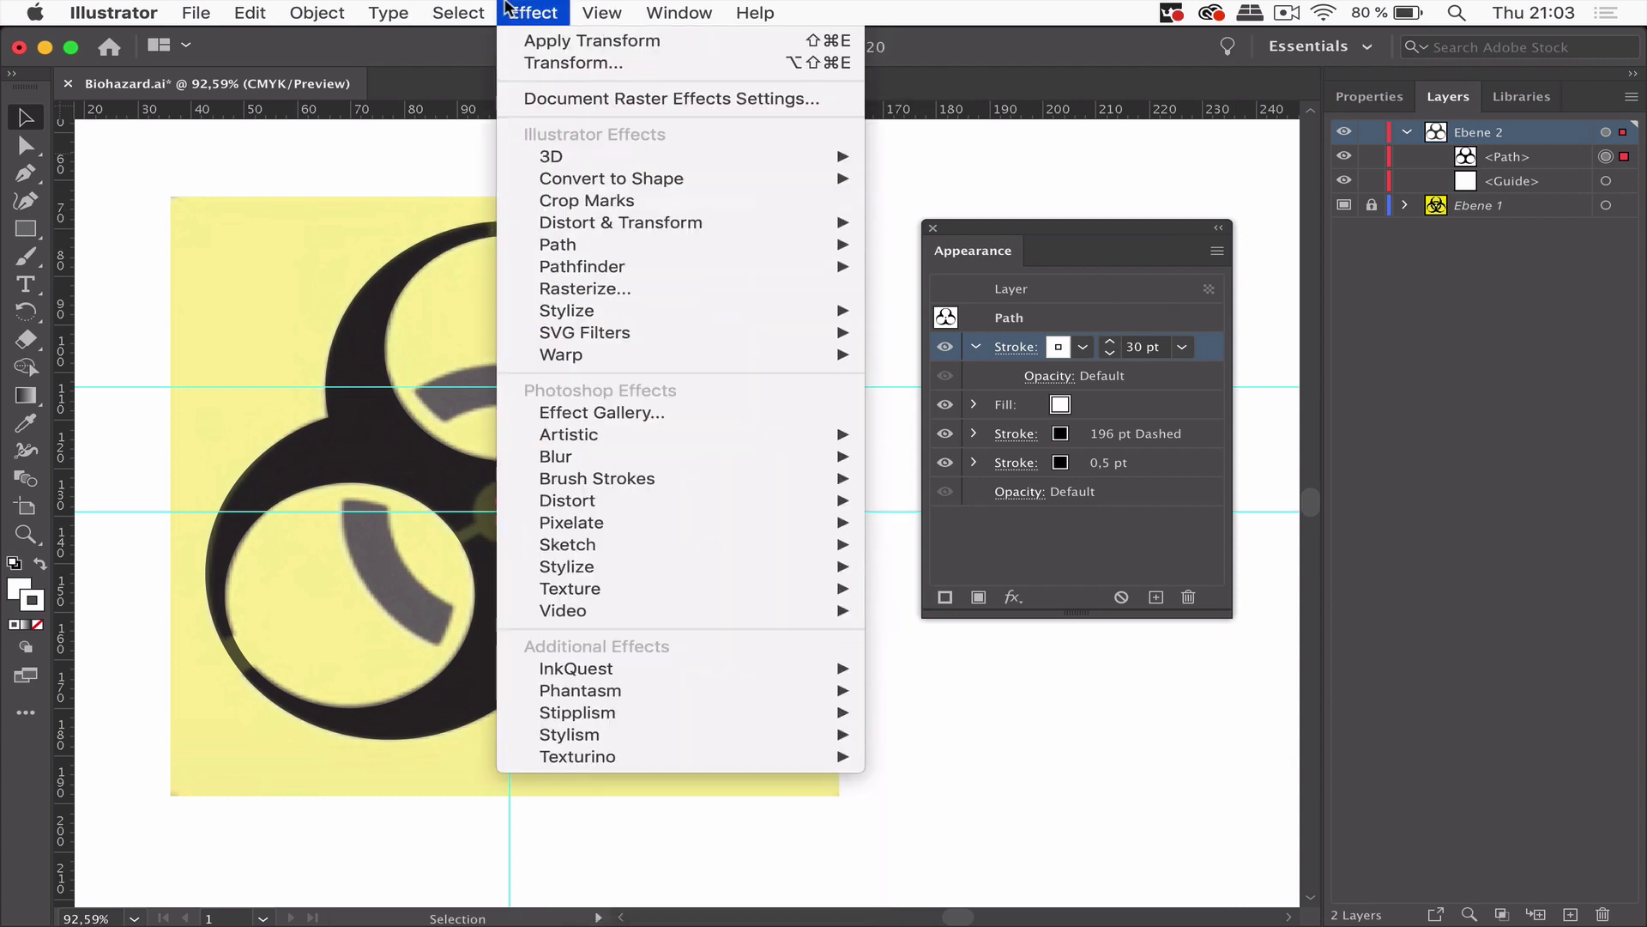
pyautogui.moveTo(600, 178)
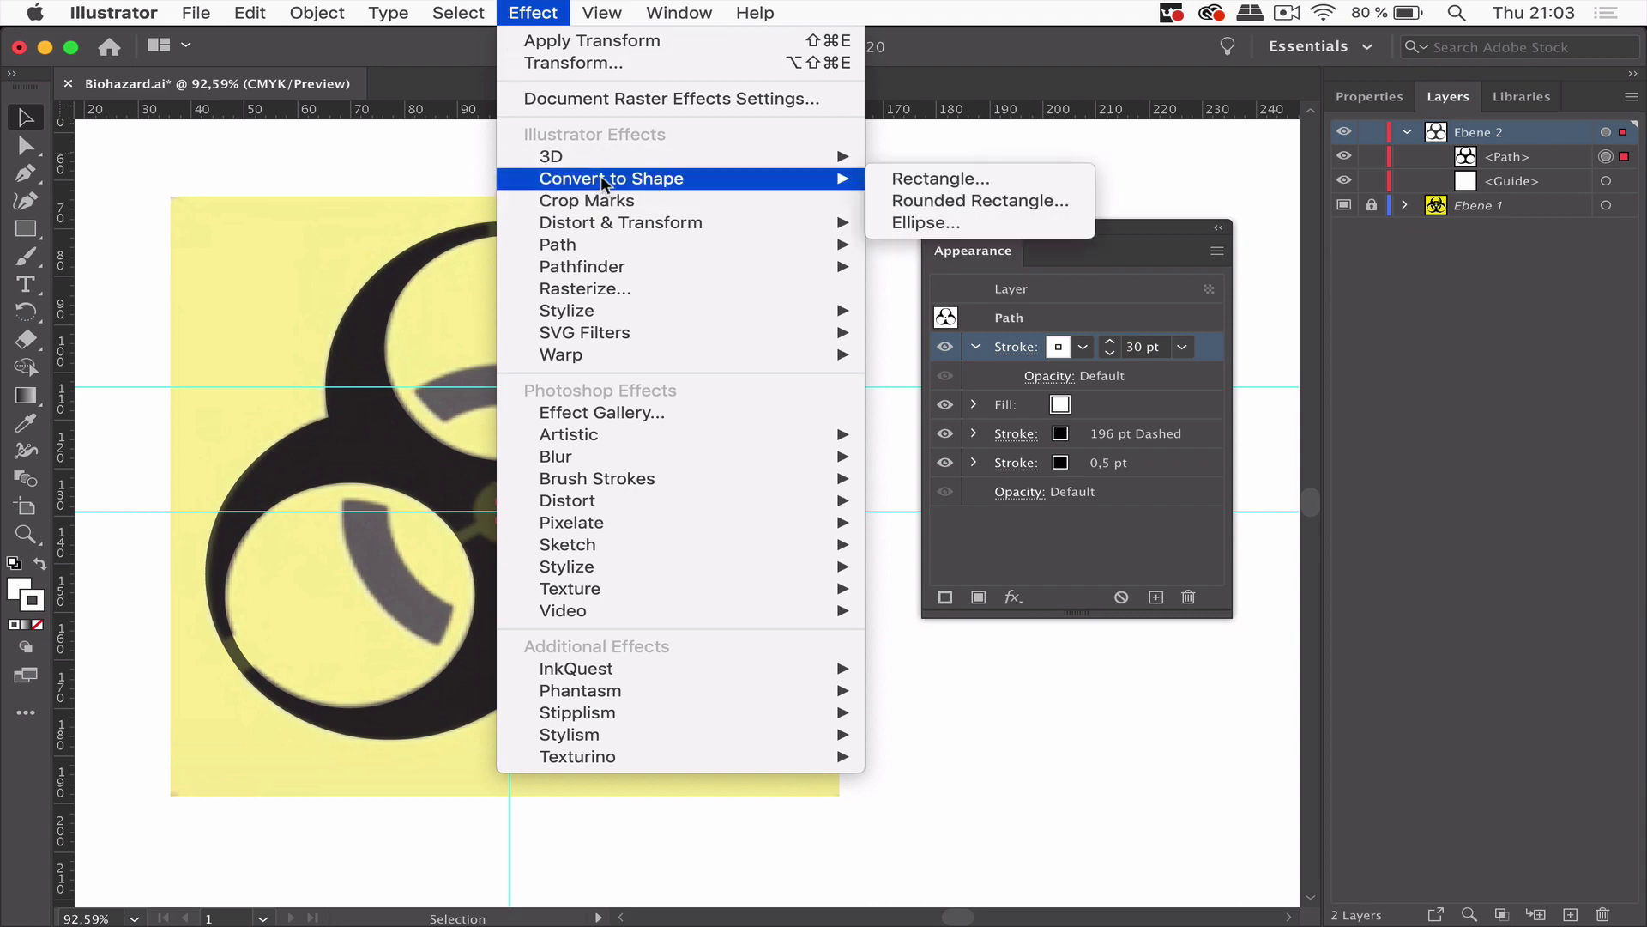
pyautogui.click(1048, 223)
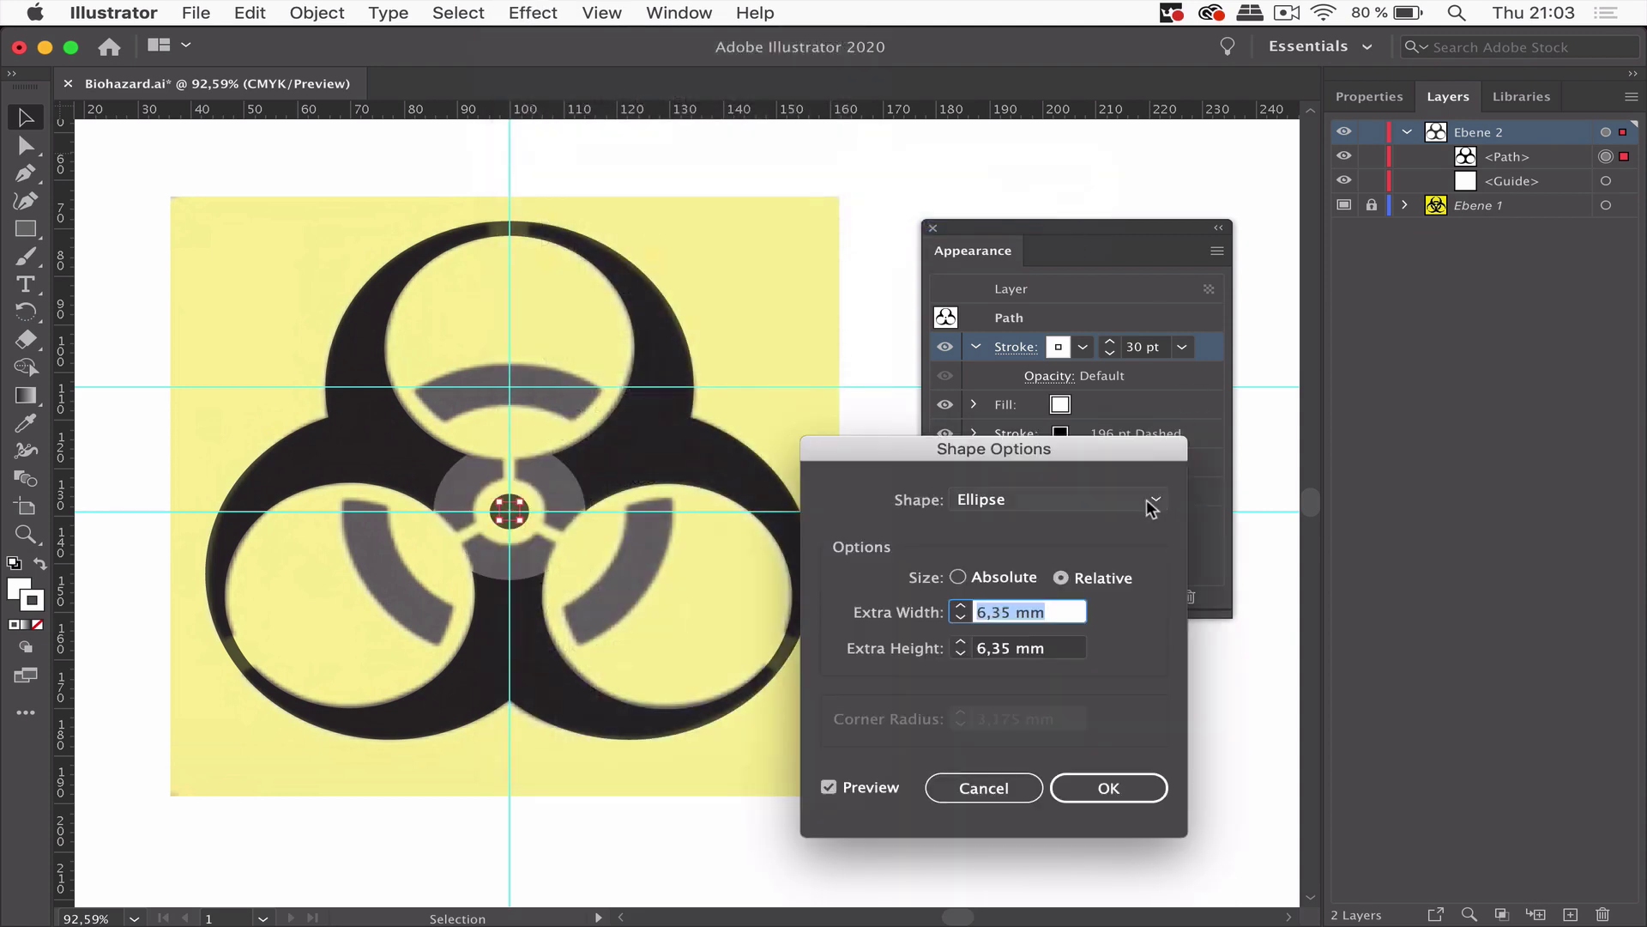
pyautogui.click(958, 577)
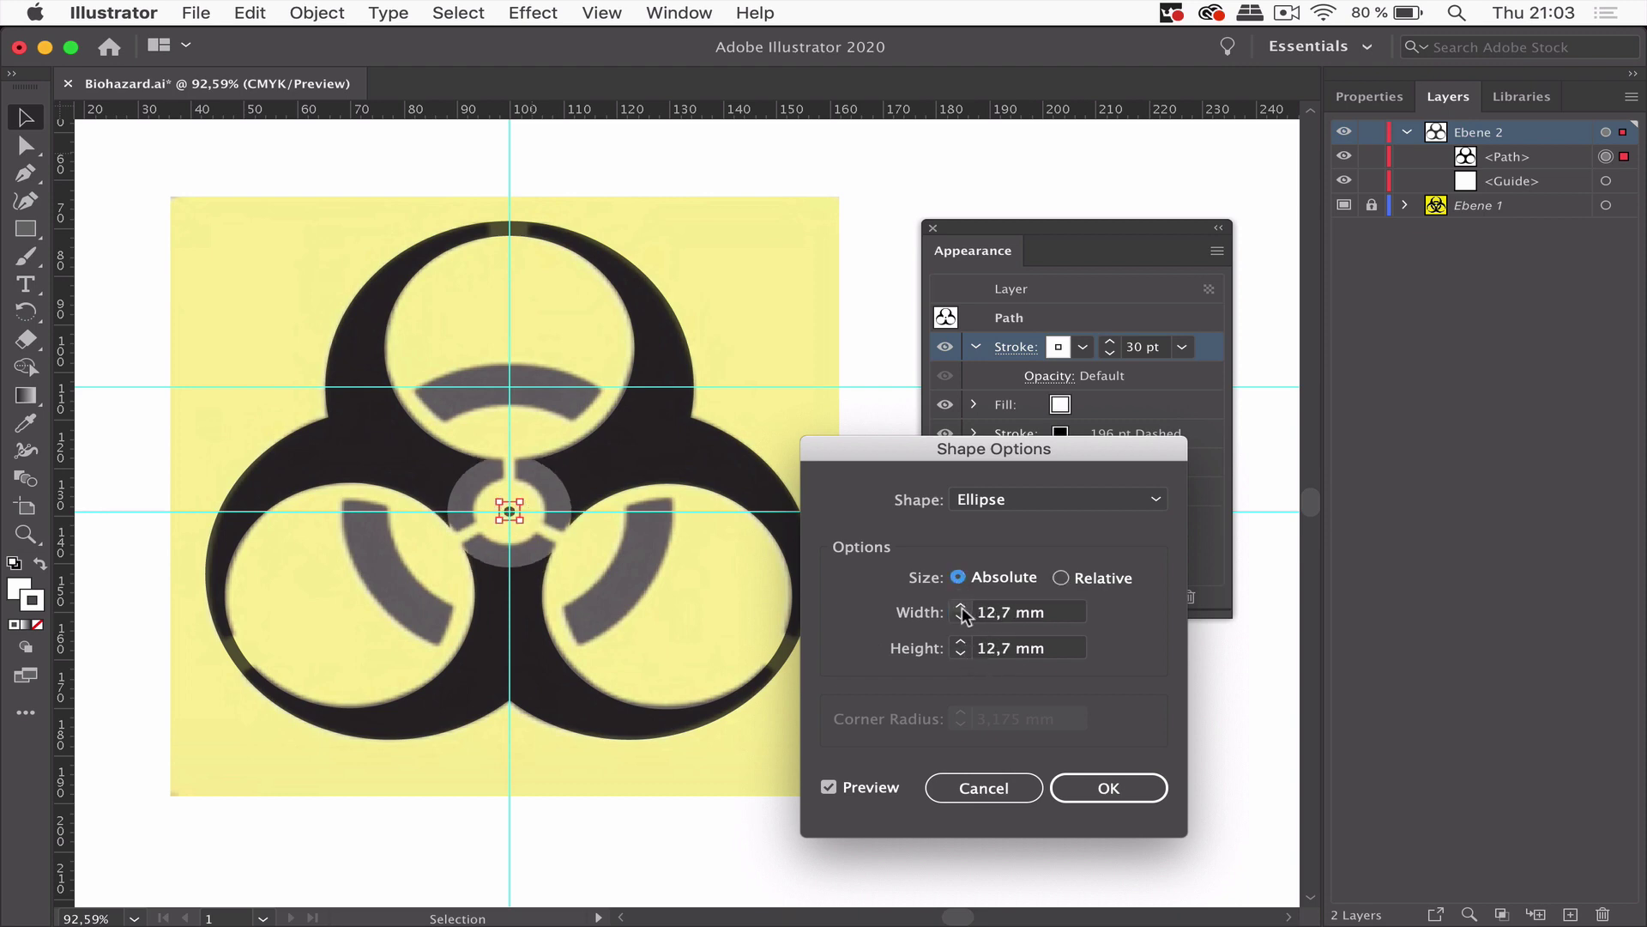
pyautogui.click(960, 644)
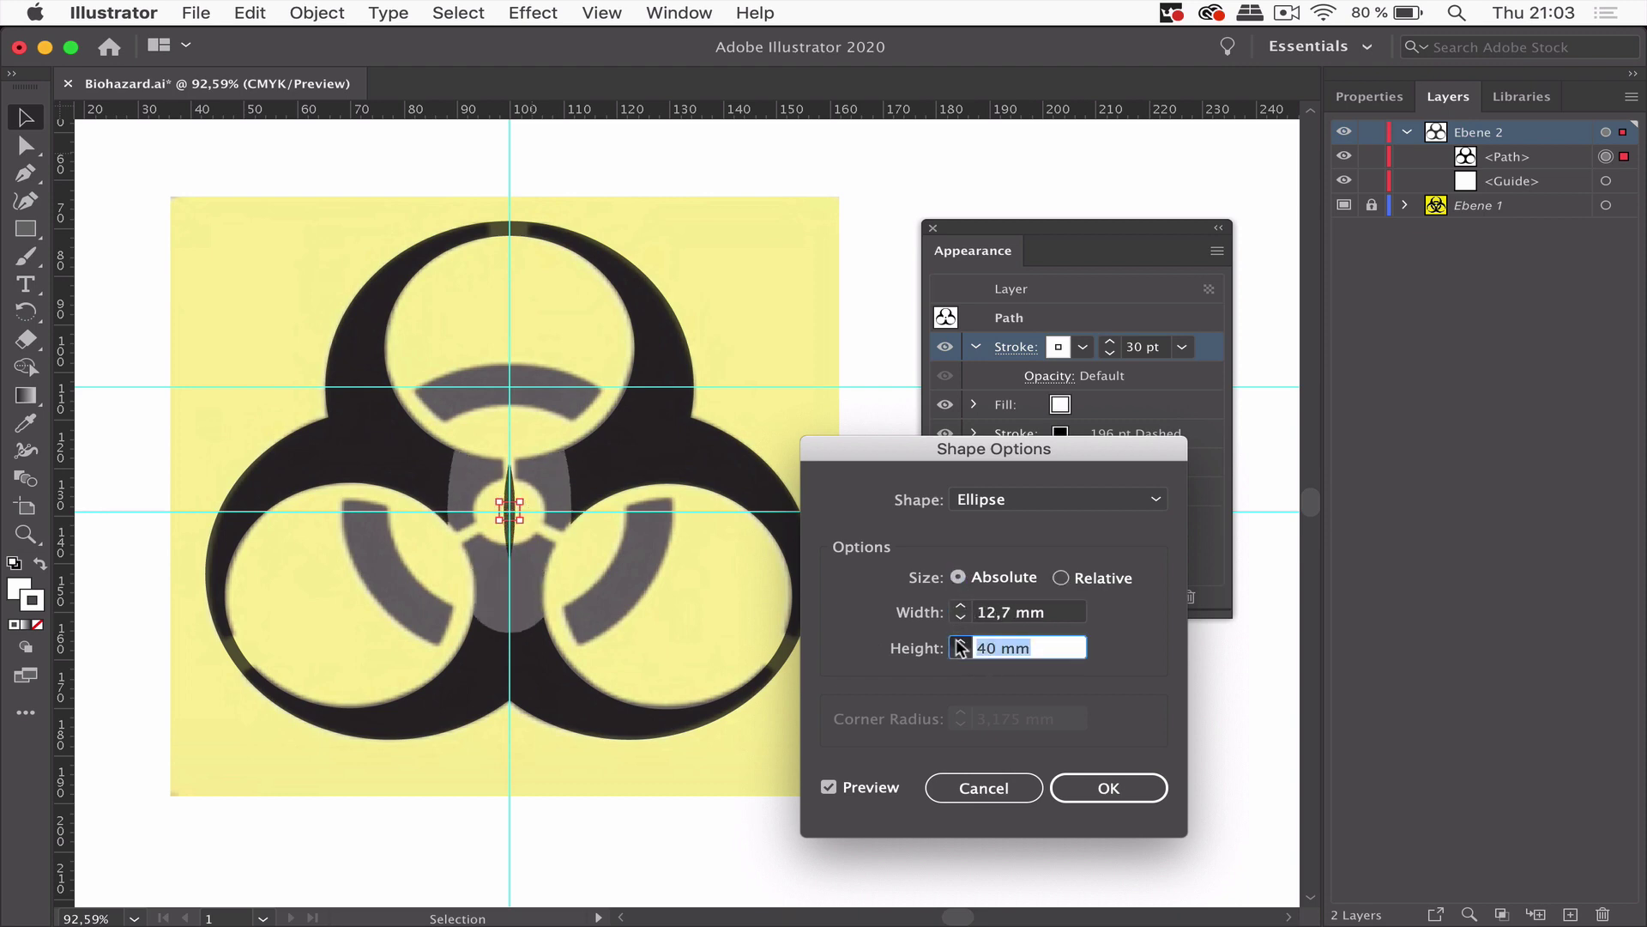
pyautogui.keyDown('shift'); pyautogui.click(960, 641); pyautogui.keyUp('shift')
pyautogui.keyDown('shift'); pyautogui.click(960, 641); pyautogui.keyUp('shift')
pyautogui.keyDown('shift'); pyautogui.click(960, 641); pyautogui.keyUp('shift')
pyautogui.keyDown('shift'); pyautogui.click(960, 641); pyautogui.keyUp('shift')
pyautogui.keyDown('shift'); pyautogui.click(960, 642); pyautogui.keyUp('shift')
pyautogui.keyDown('shift'); pyautogui.click(960, 643); pyautogui.keyUp('shift')
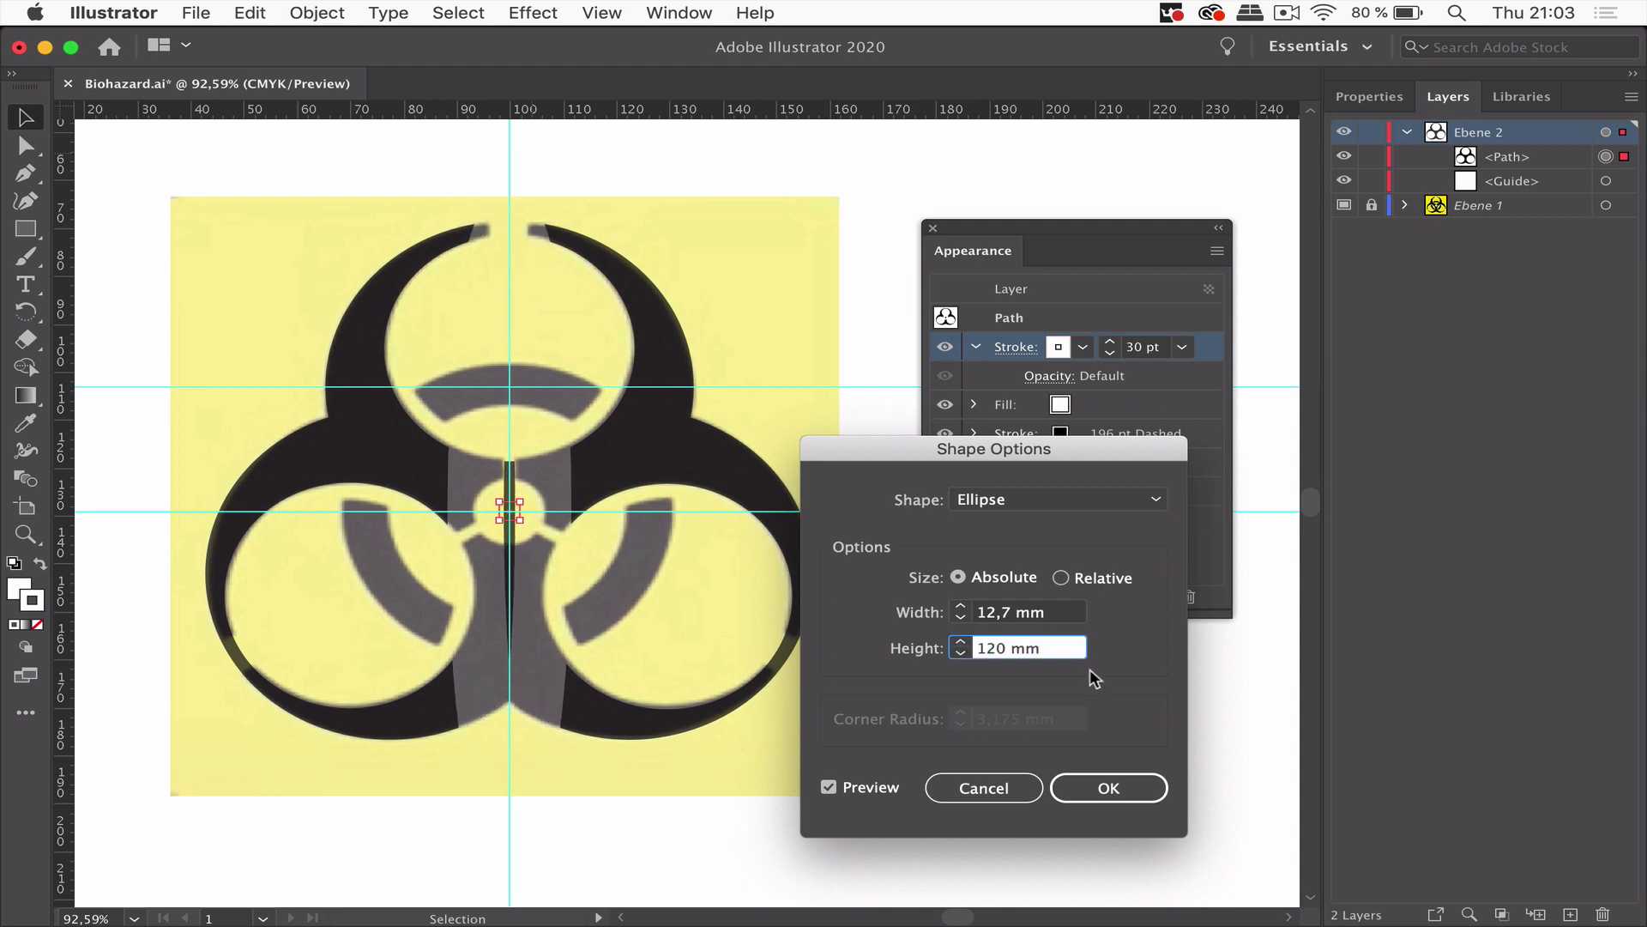
pyautogui.doubleClick(995, 613)
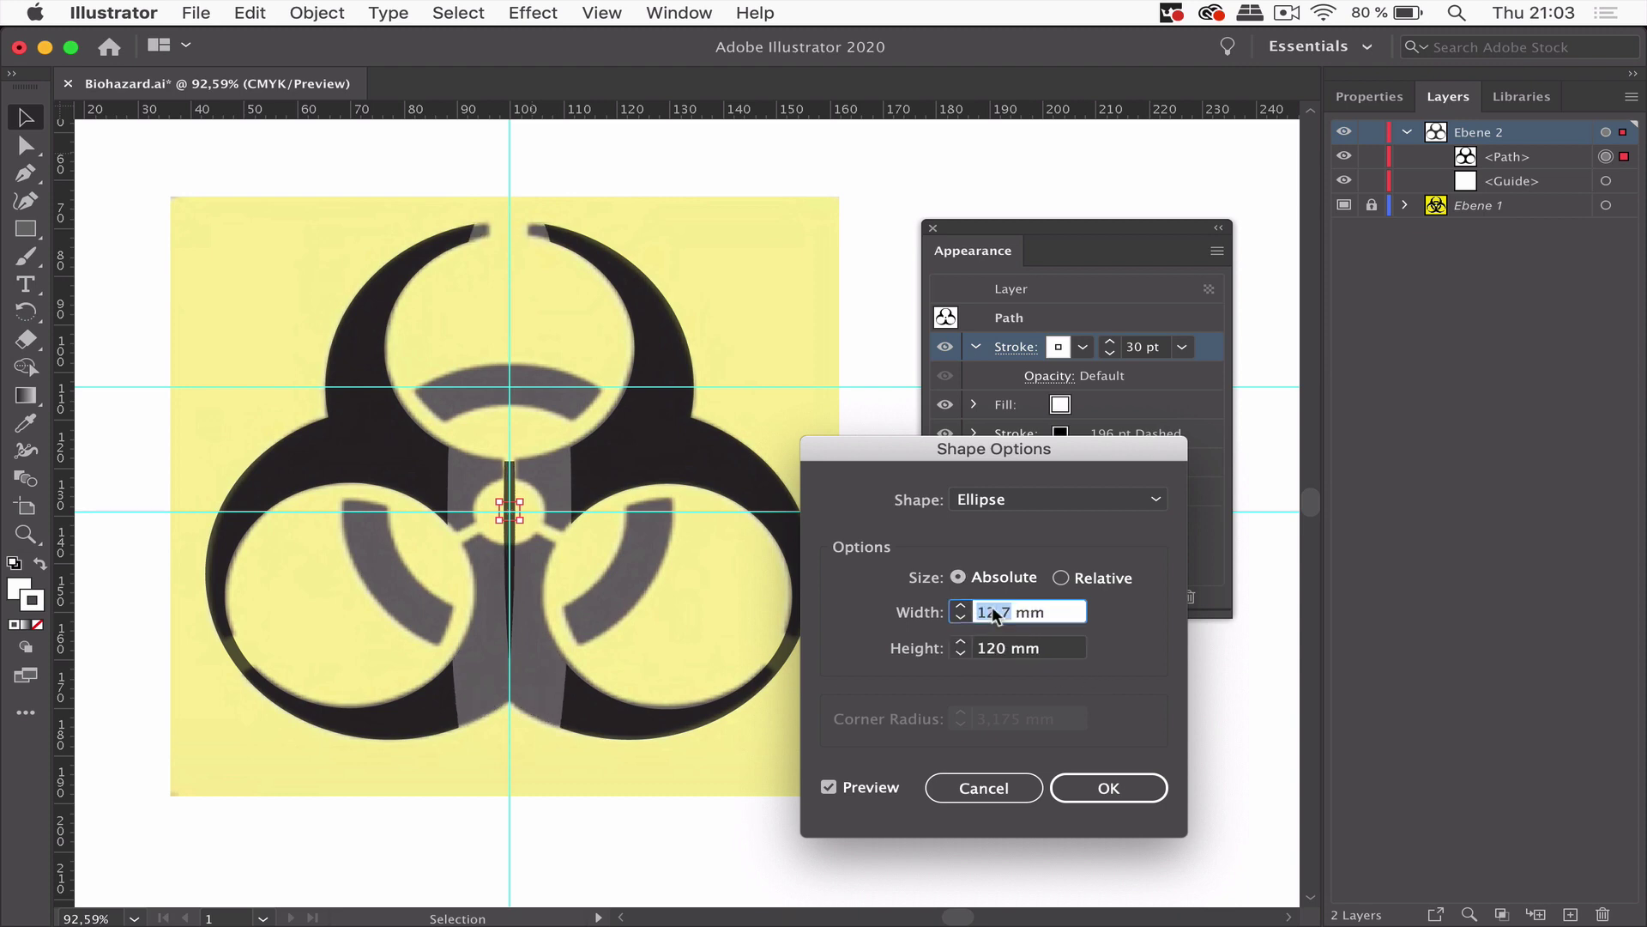
pyautogui.write('120')
pyautogui.click(1053, 649)
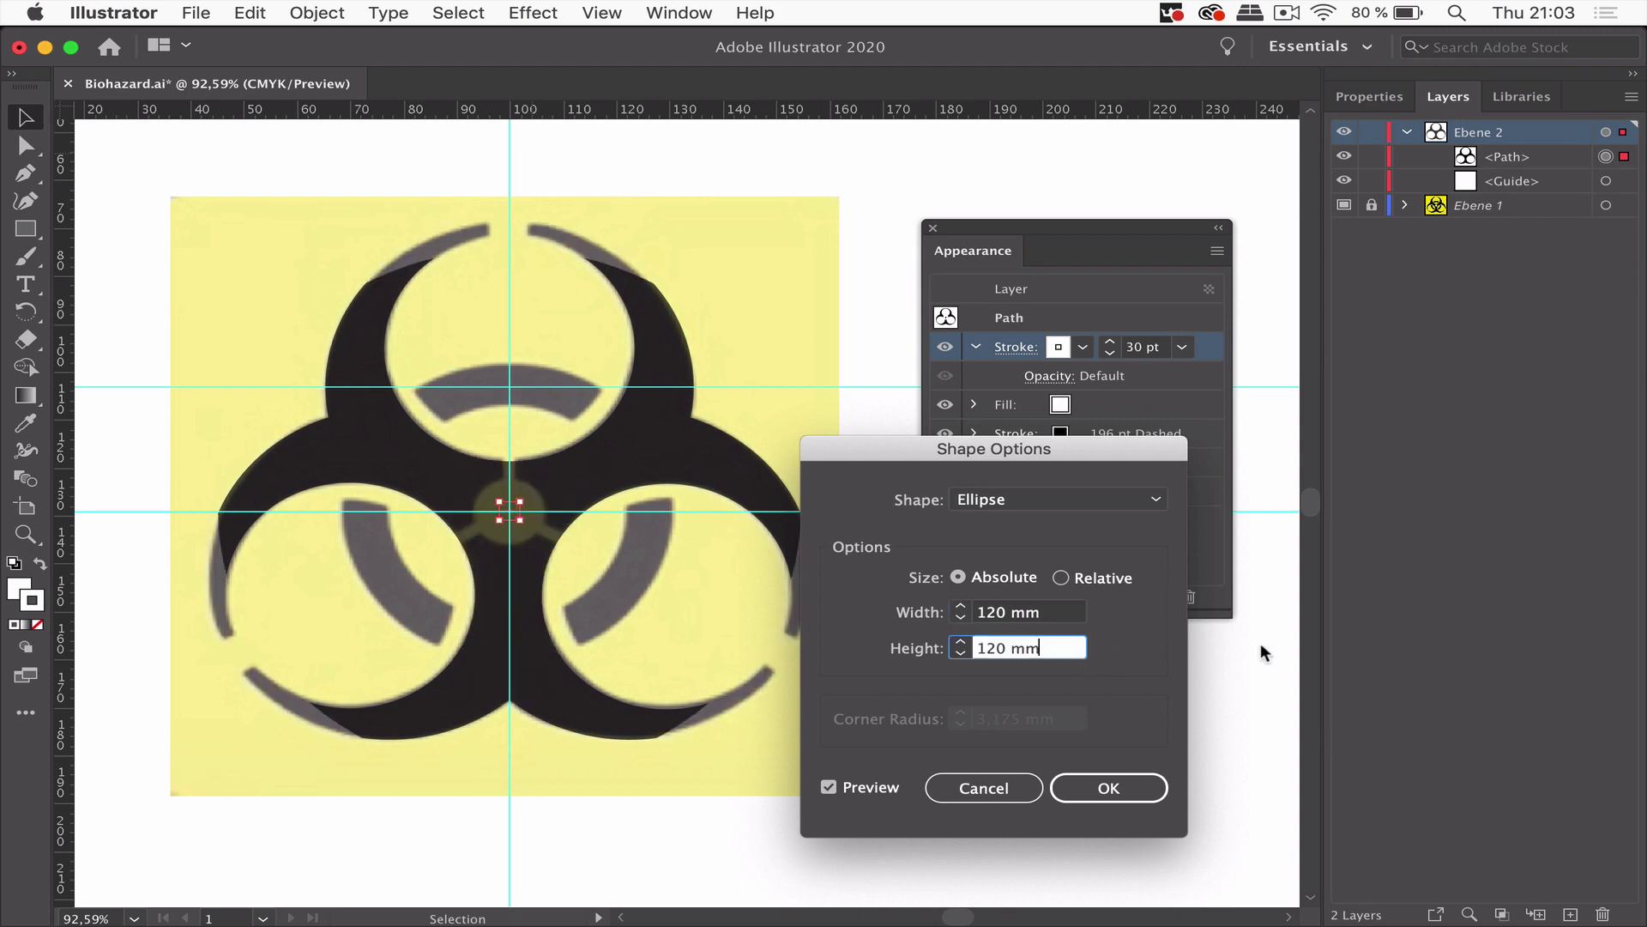
pyautogui.click(1131, 779)
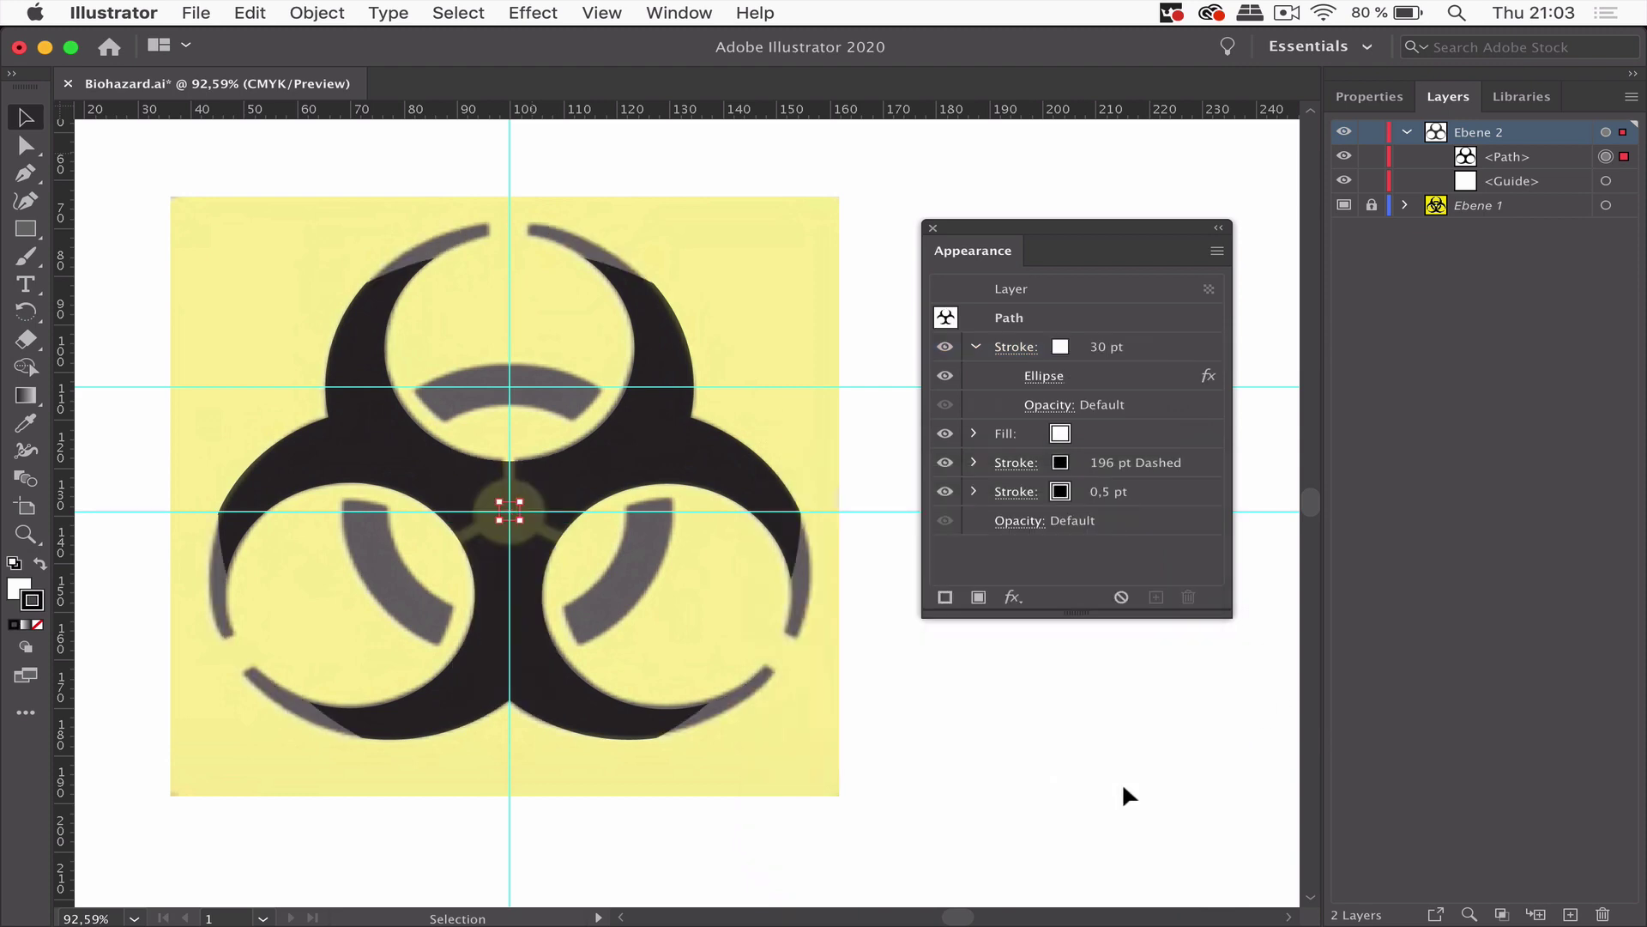
# Make the 30 pt stroke a dashed line with 12 pt dashes and a 330 pt gap.
pyautogui.click(1018, 347)
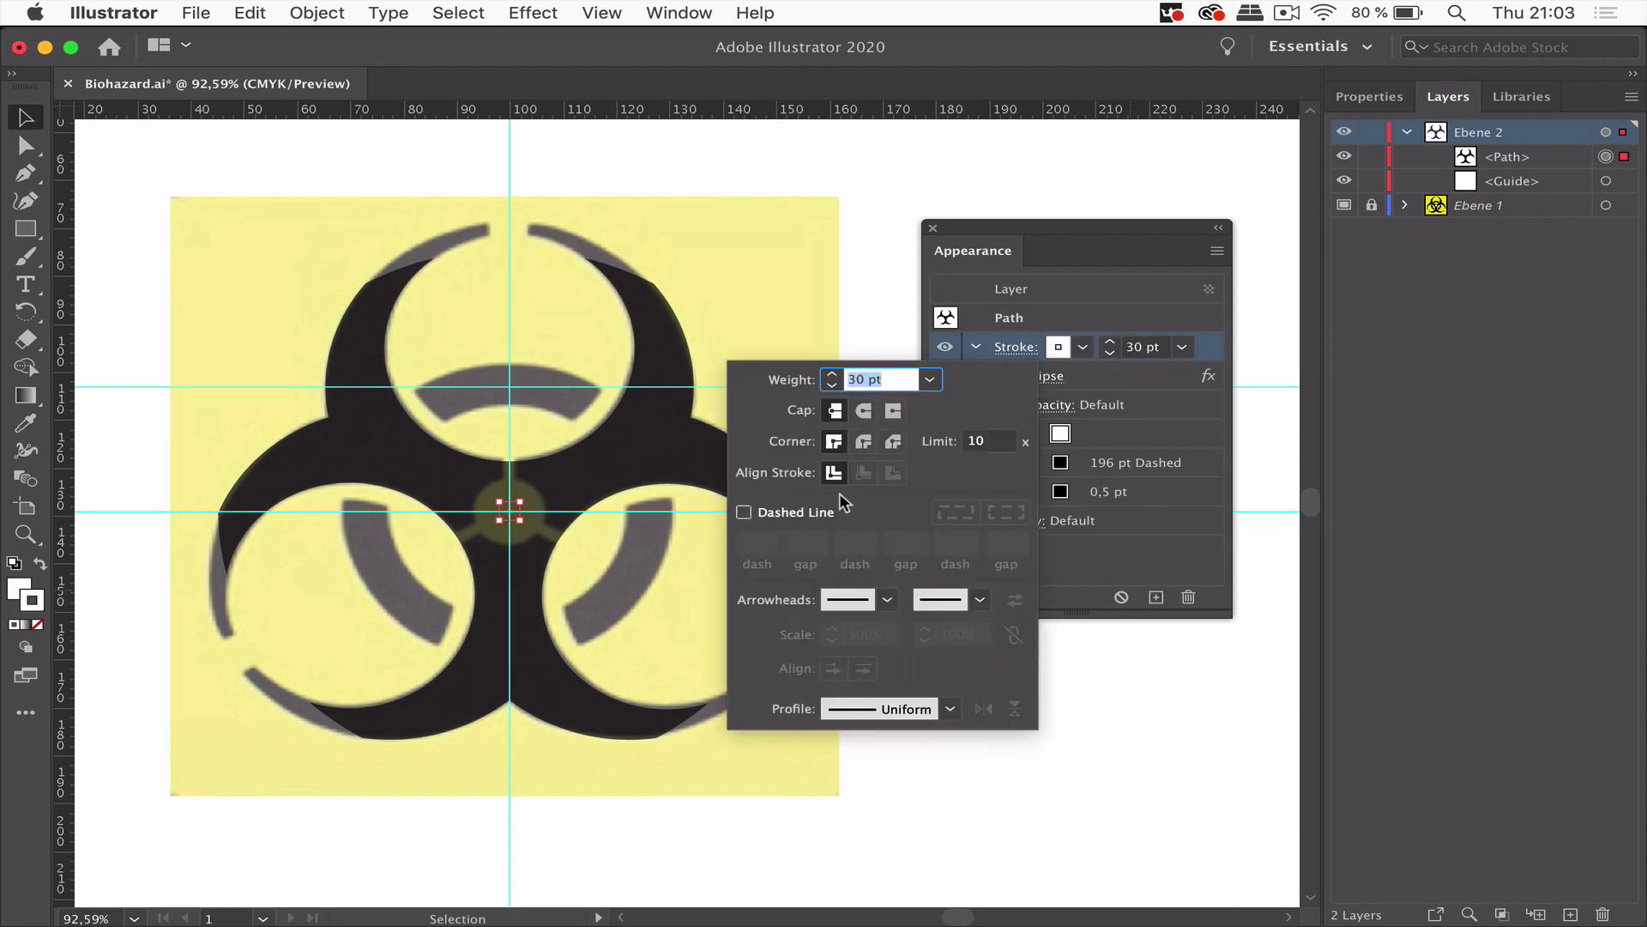
pyautogui.click(776, 512)
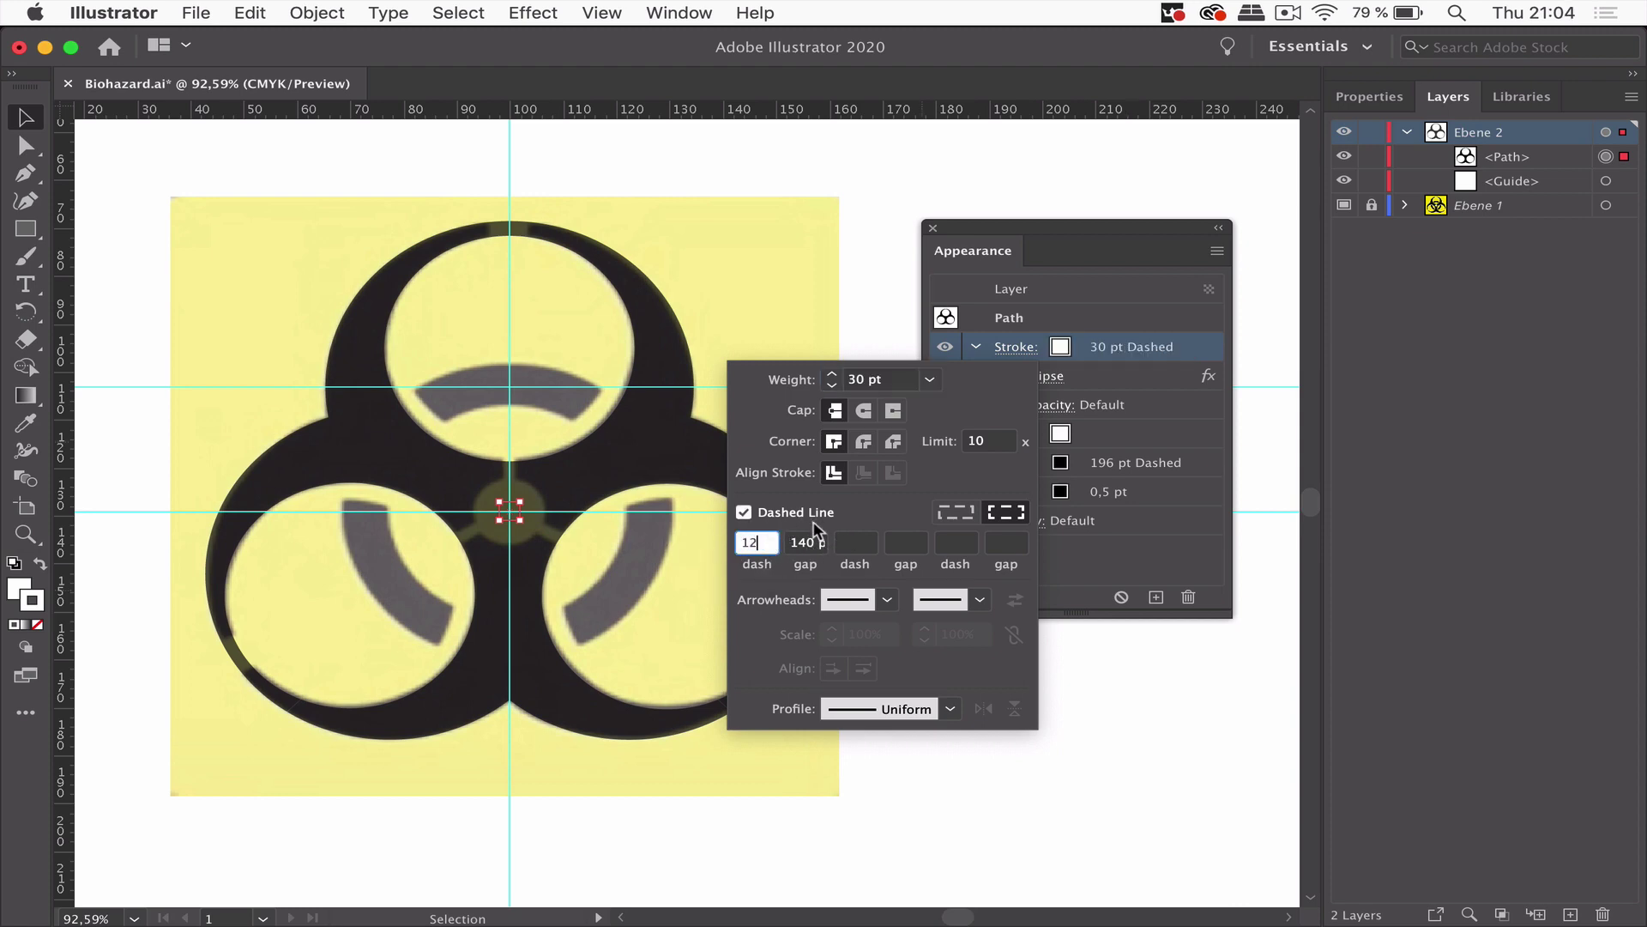
pyautogui.click(852, 540)
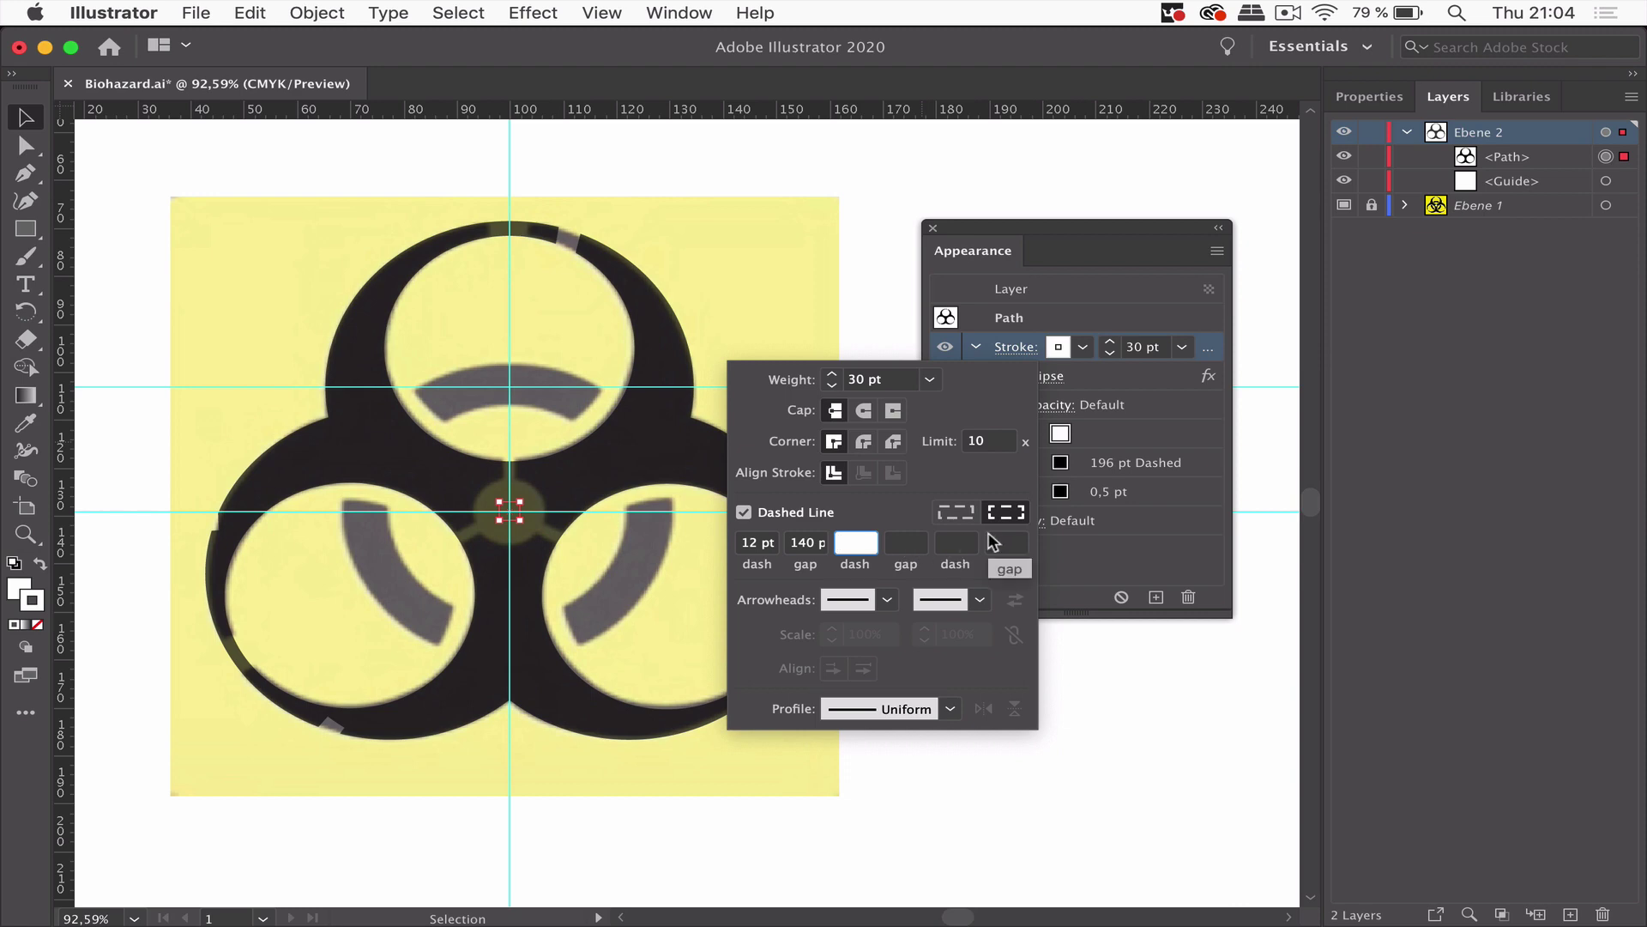
pyautogui.doubleClick(801, 542)
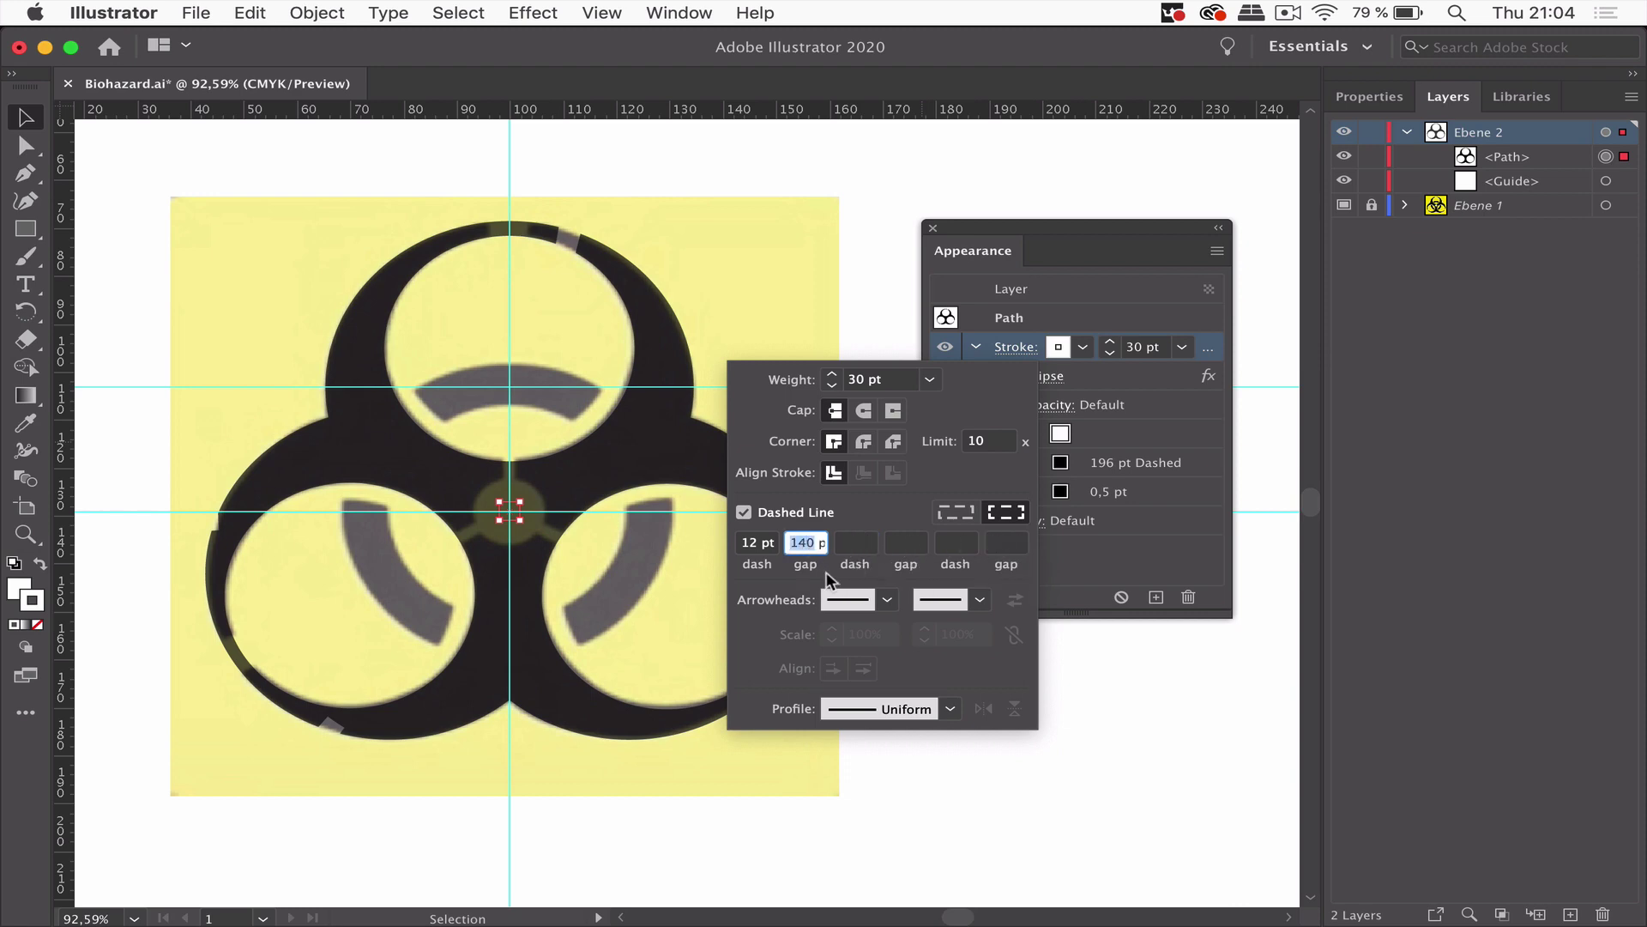
pyautogui.hotkey('shift', 'Up')
pyautogui.hotkey('shift', 'Up')
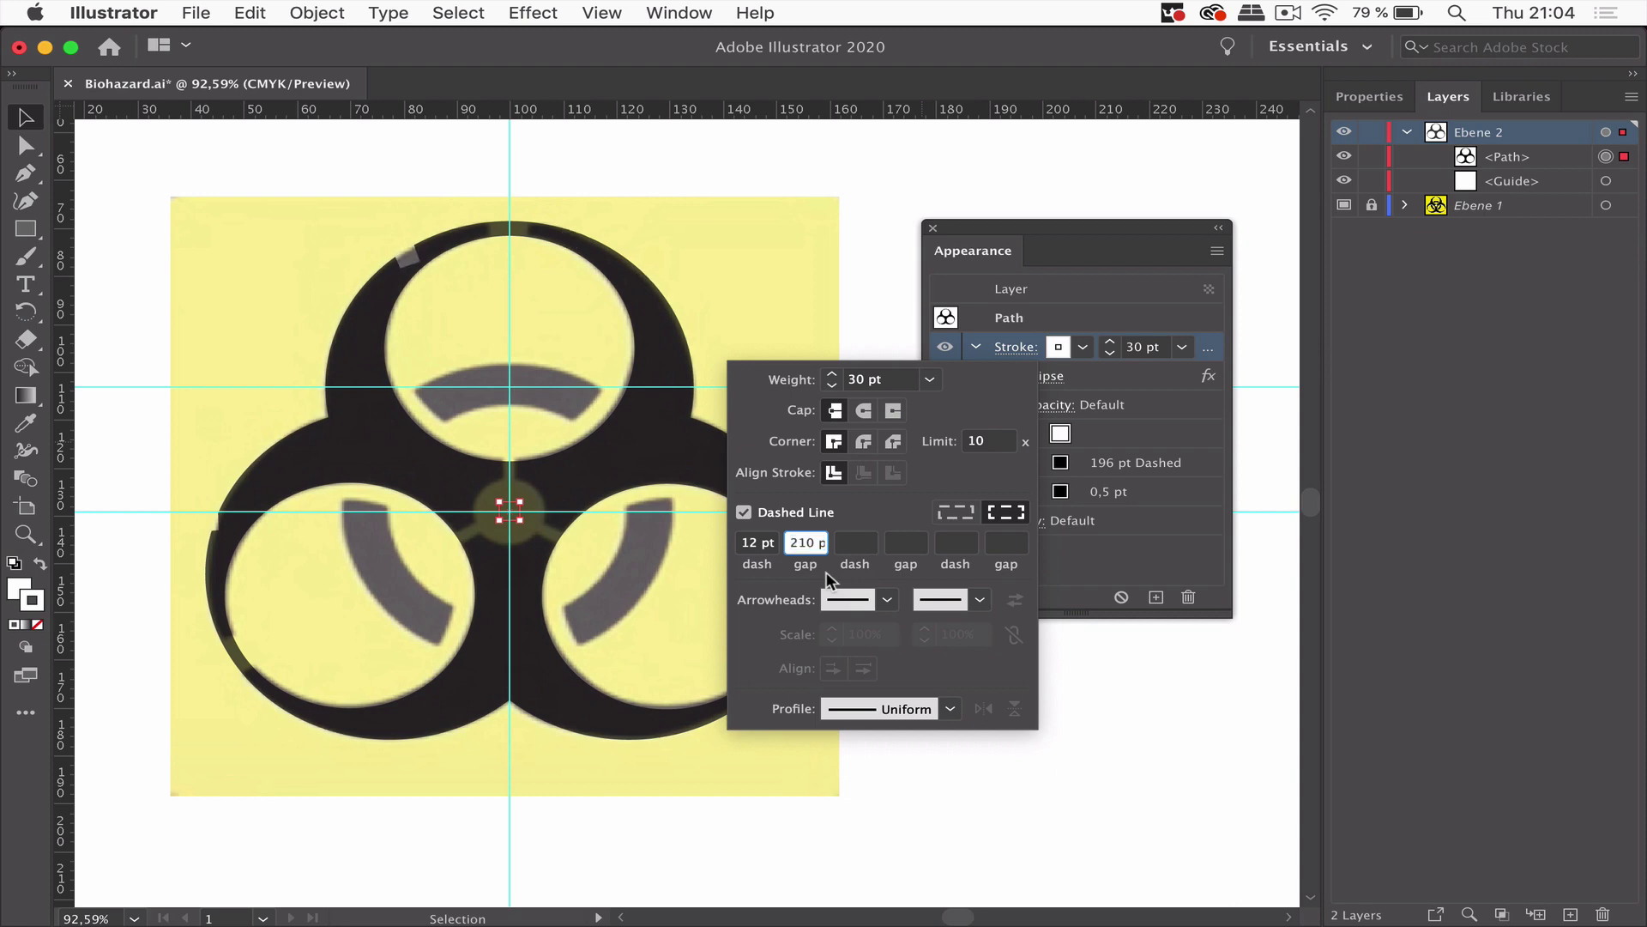
pyautogui.hotkey('shift', 'Up')
pyautogui.hotkey('shift', 'Up')
pyautogui.hotkey('shift', 'Up')
pyautogui.hotkey('shift', 'Up')
# Set the dashed stroke's colour to the magenta swatch and select its Ellipse effect row.
pyautogui.click(1082, 348)
pyautogui.click(1082, 348)
pyautogui.click(954, 388)
pyautogui.click(972, 386)
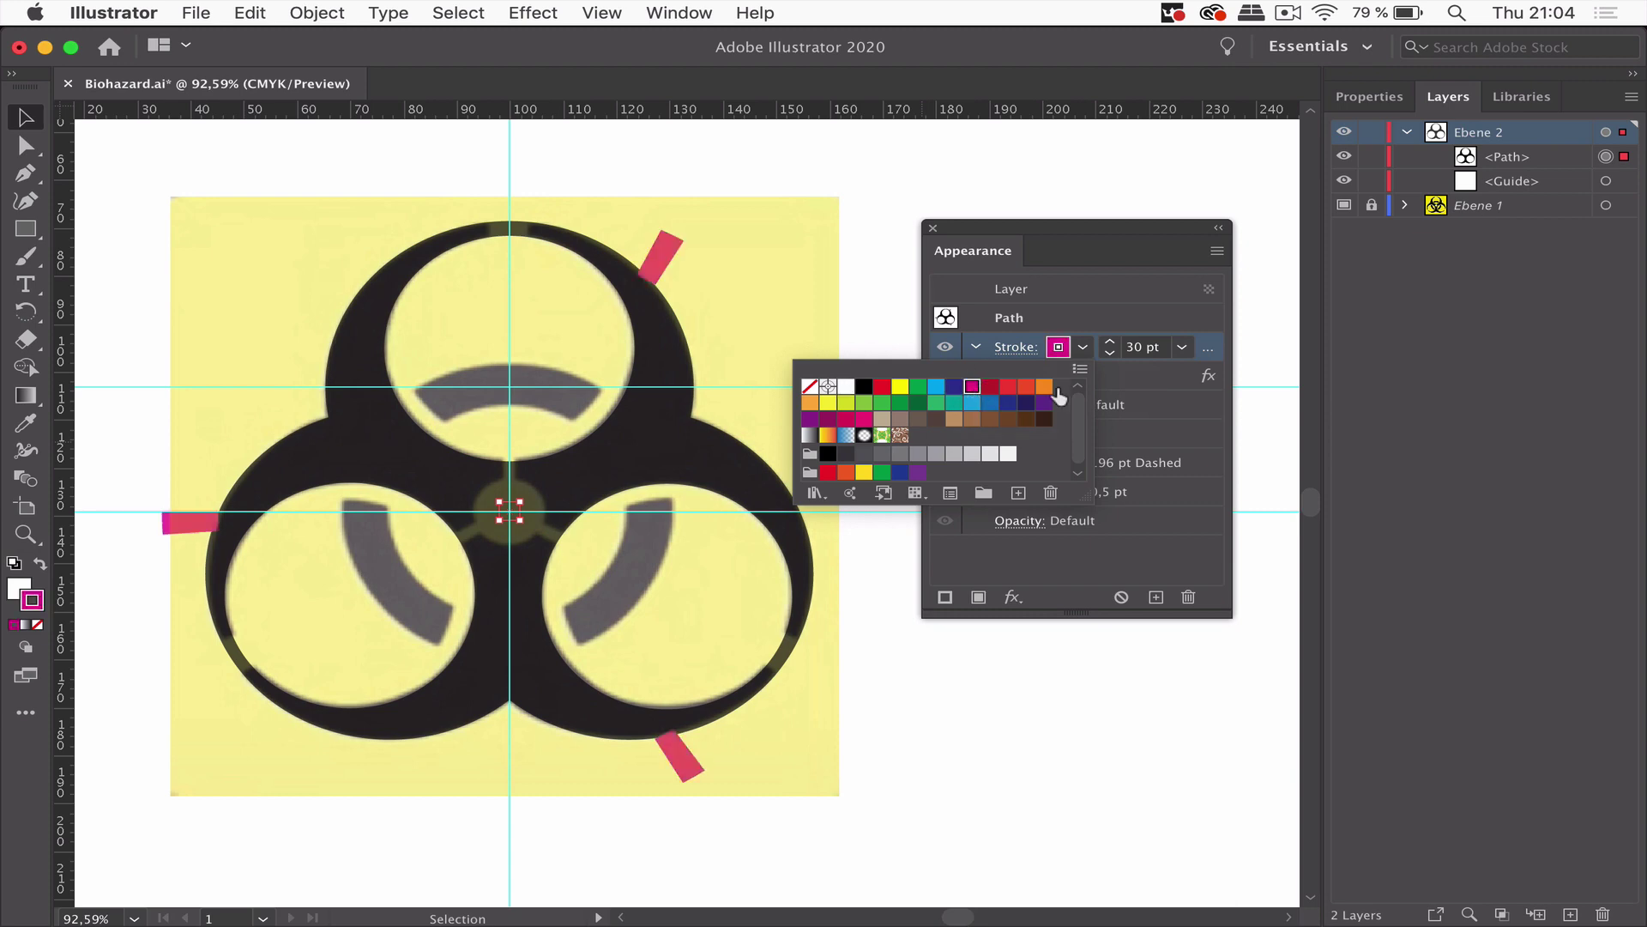
pyautogui.click(1223, 350)
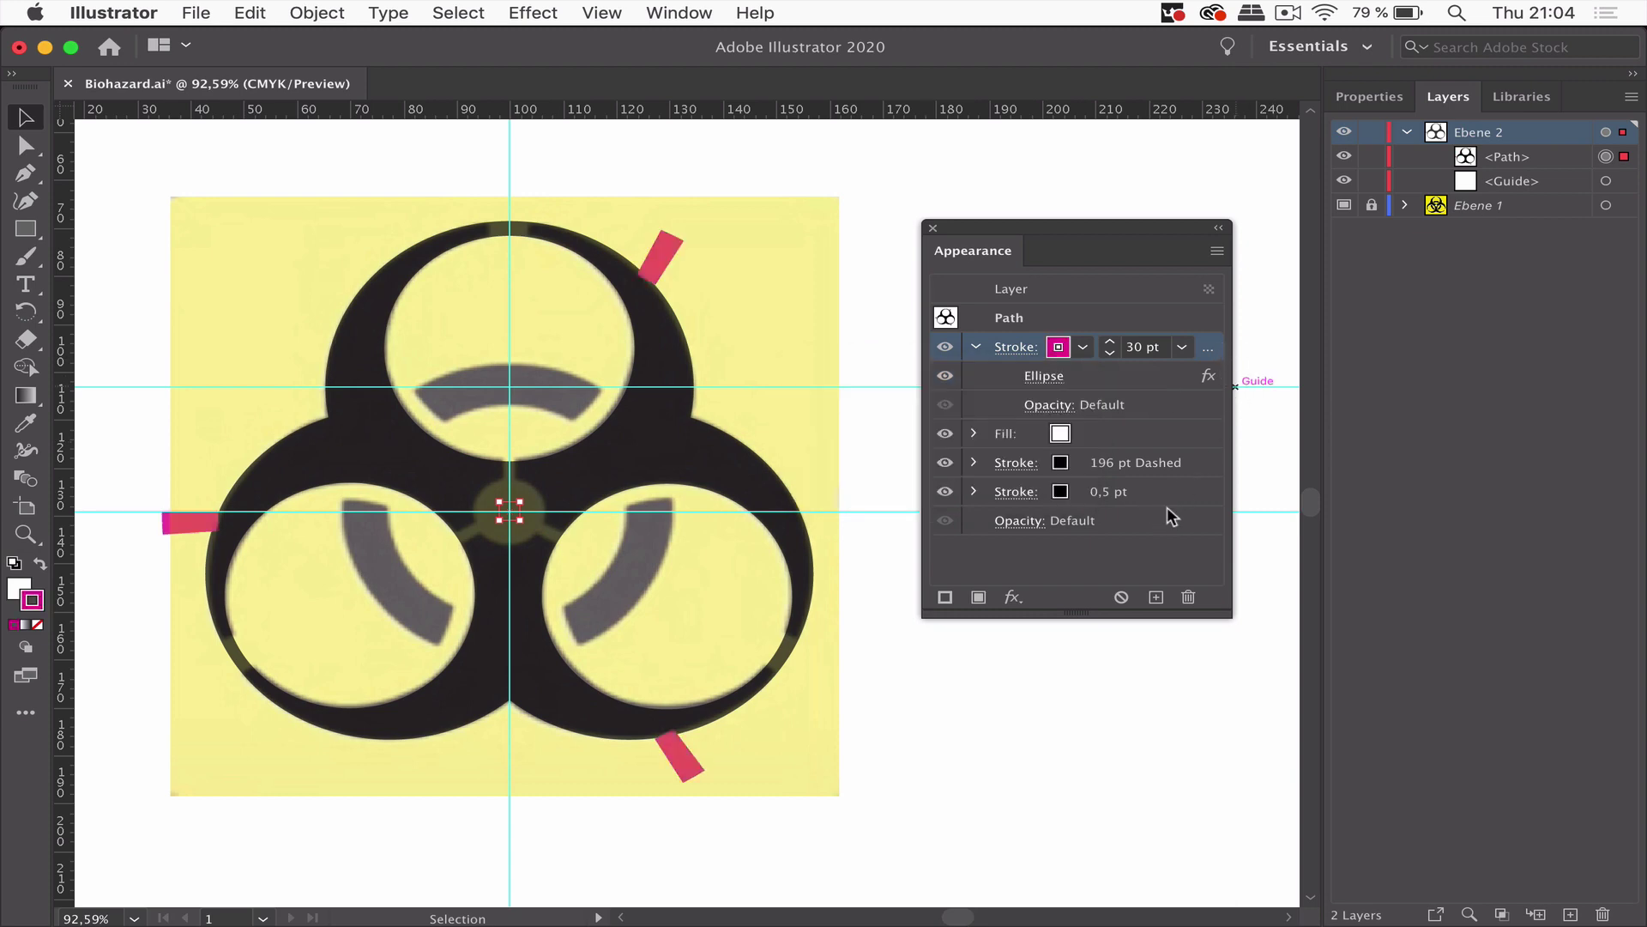
pyautogui.click(1115, 377)
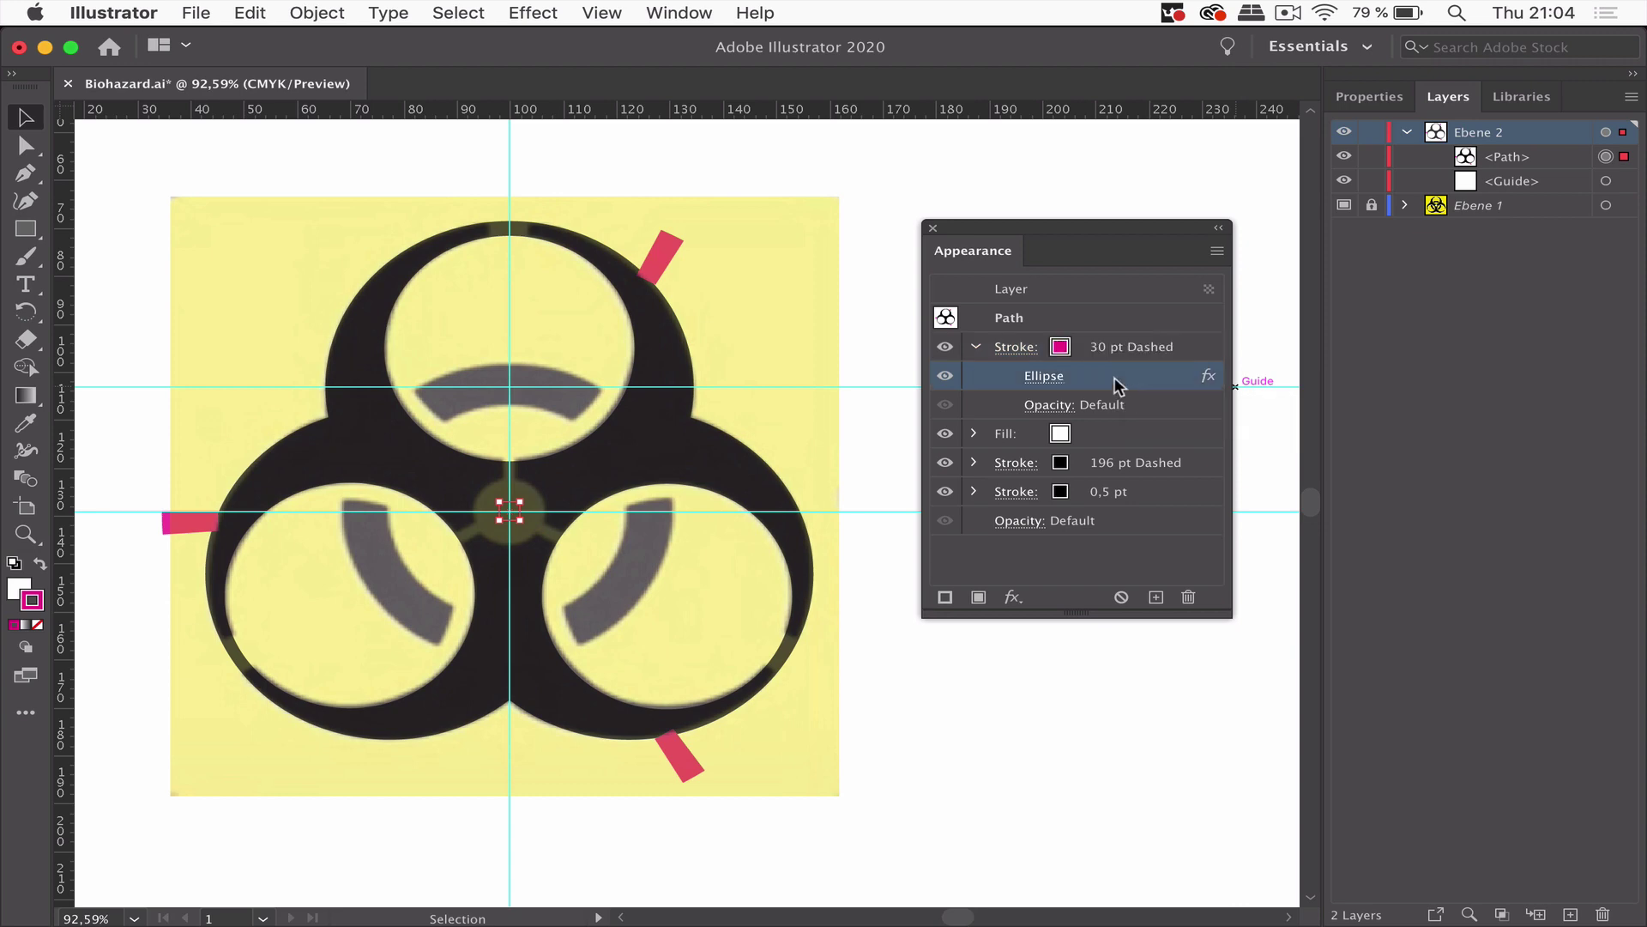
# Try the Tweak distortion on the magenta stroke, then cancel it.
pyautogui.click(545, 17)
pyautogui.moveTo(638, 224)
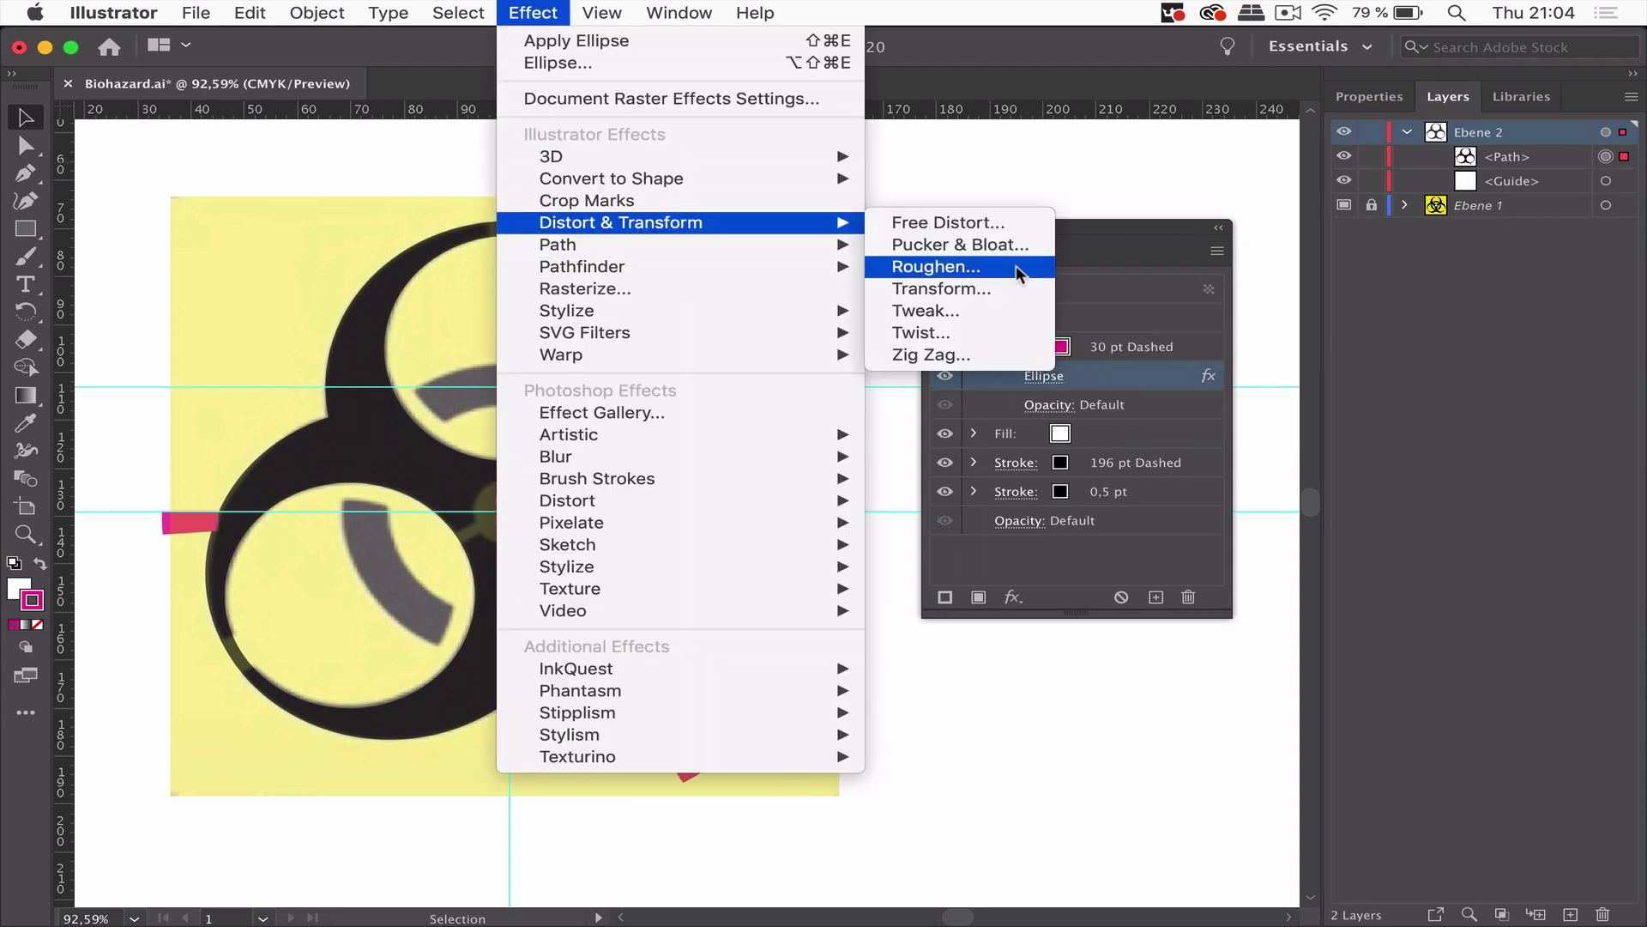
pyautogui.click(1001, 302)
pyautogui.click(853, 628)
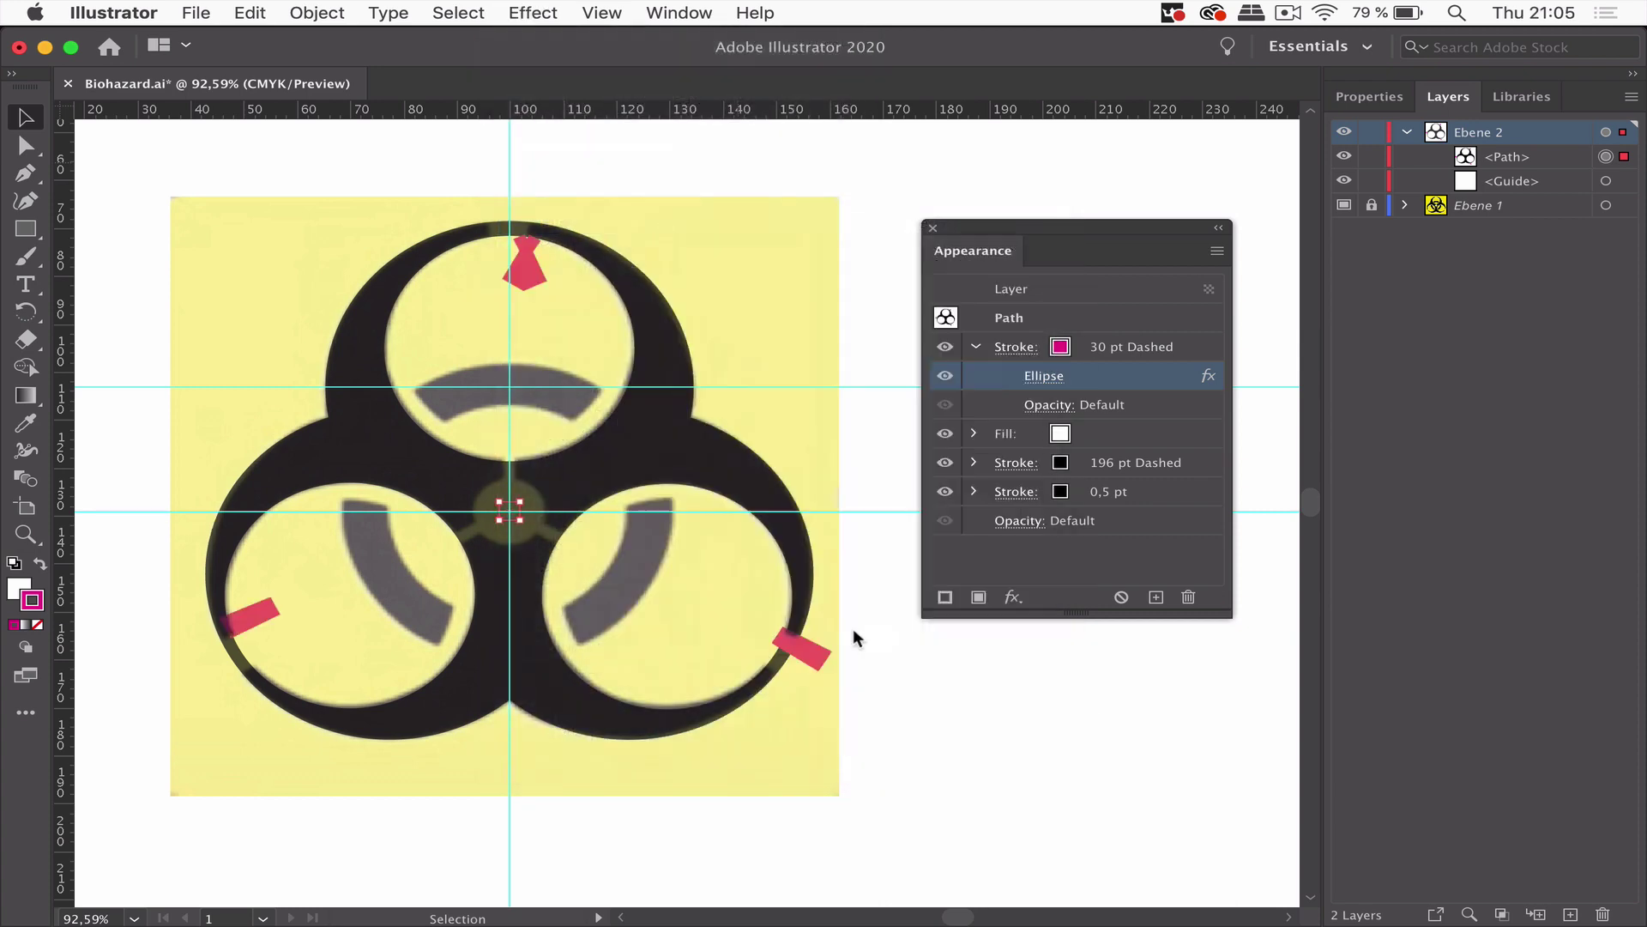
# Add a Transform effect rotating the magenta dashed stroke by 28°.
pyautogui.click(532, 12)
pyautogui.moveTo(602, 249)
pyautogui.moveTo(652, 223)
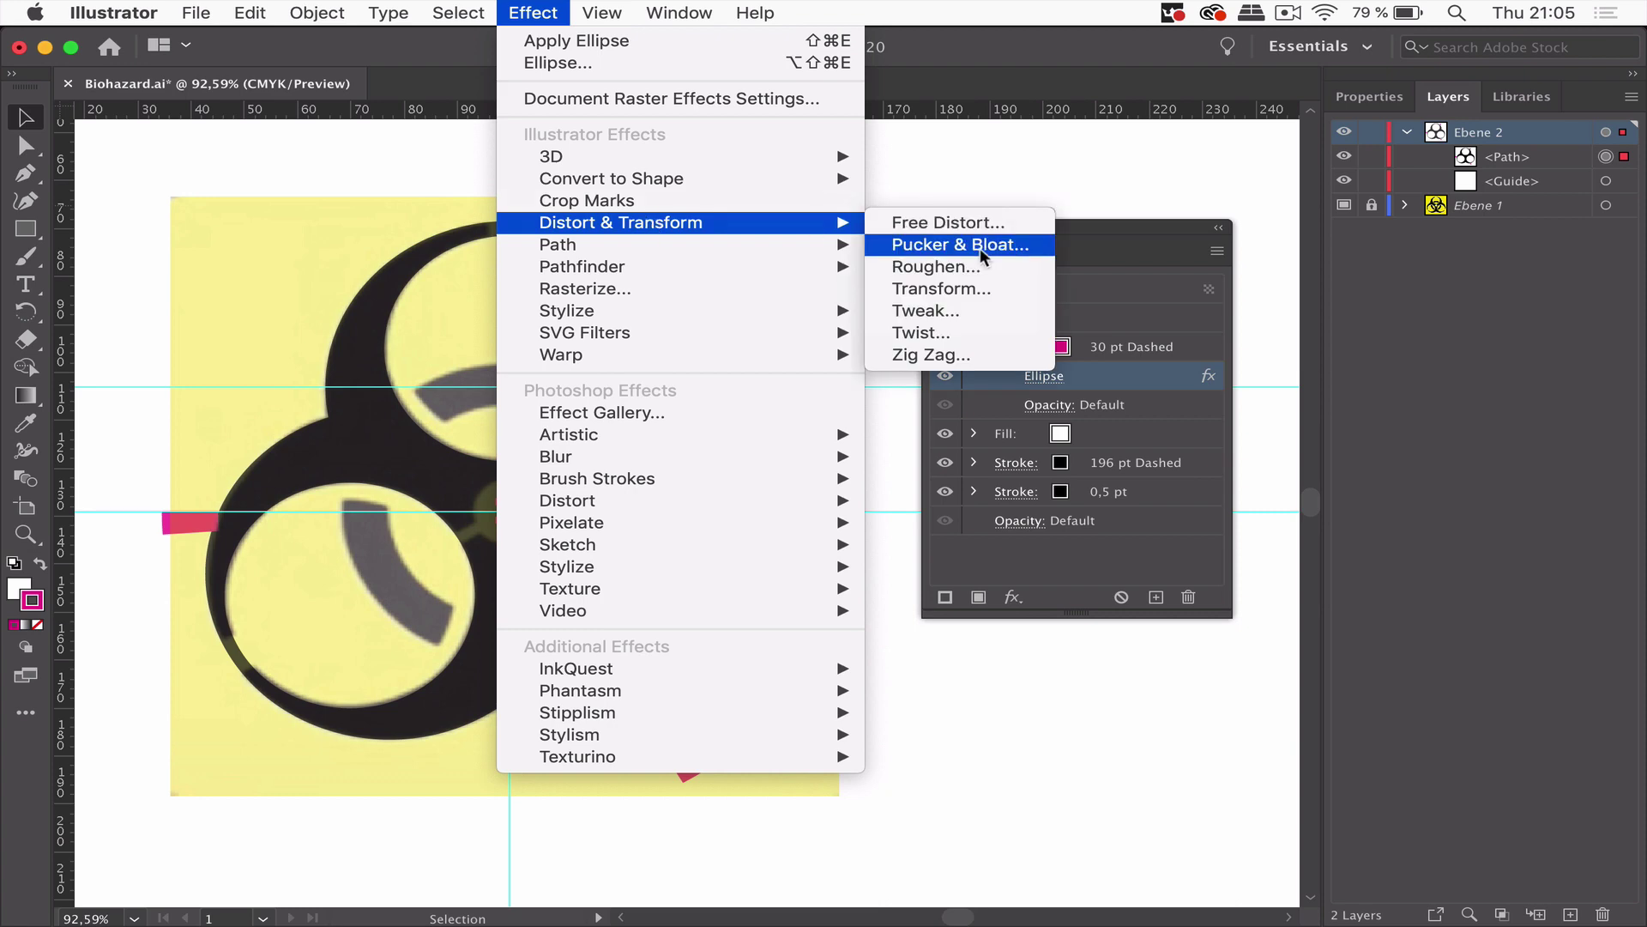
pyautogui.click(943, 288)
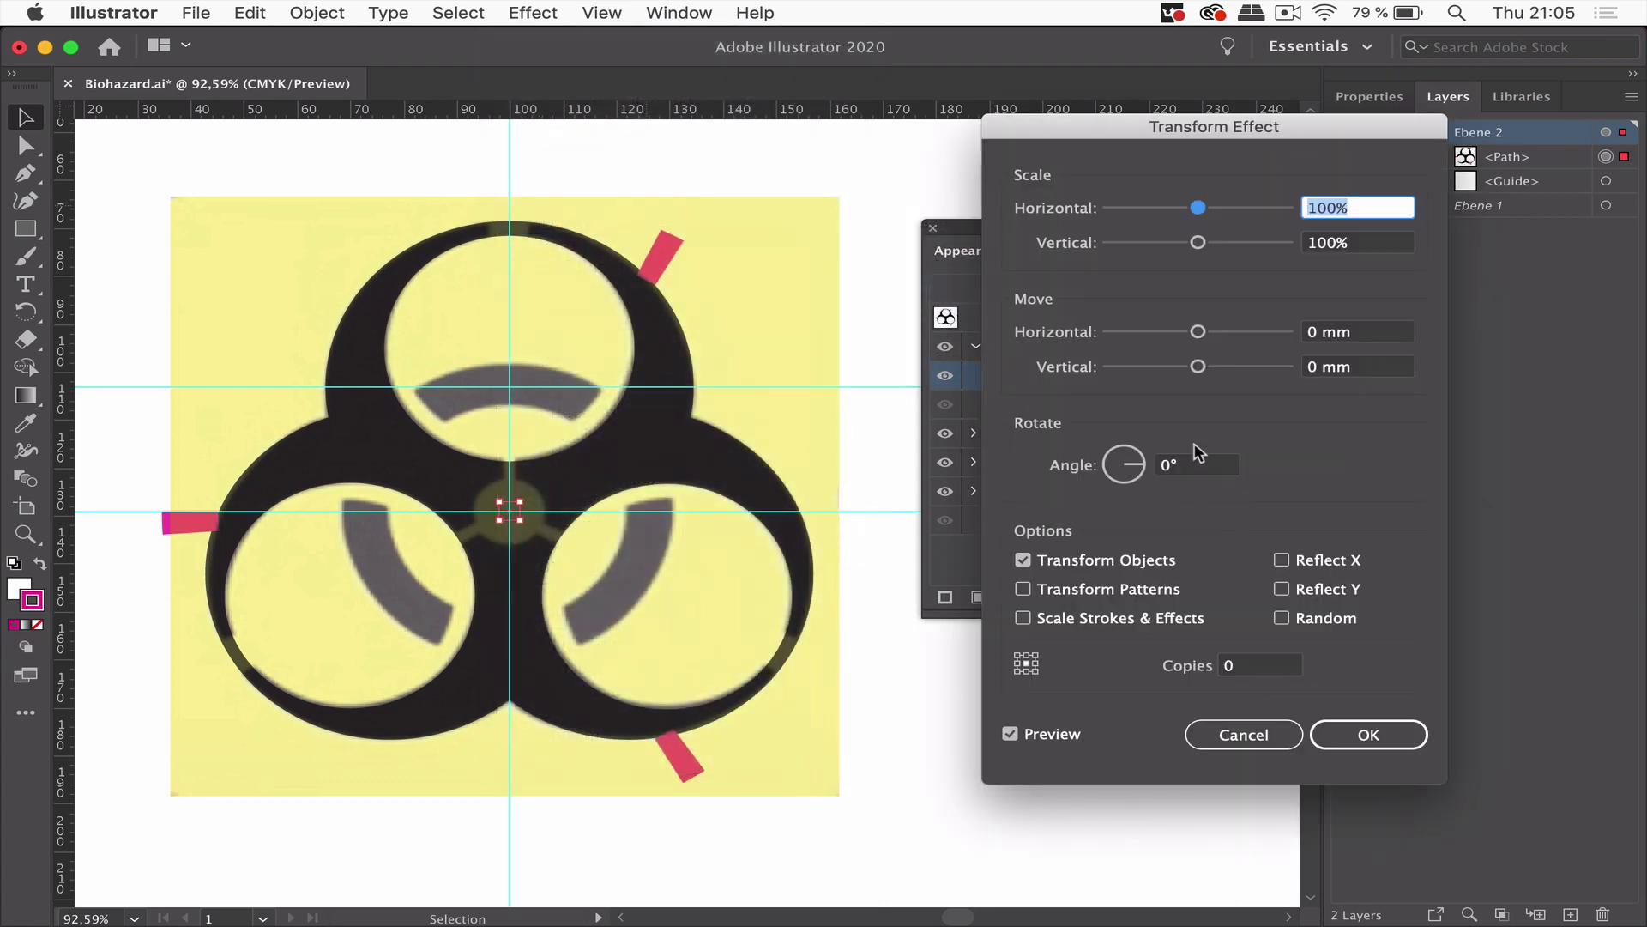
pyautogui.click(1062, 468)
pyautogui.press('Up')
pyautogui.press('Up')
pyautogui.press('Up')
pyautogui.press('Up')
pyautogui.press('Up')
pyautogui.press('Up')
pyautogui.press('Up')
pyautogui.press('Up')
pyautogui.press('Up')
pyautogui.press('Up')
pyautogui.press('Up')
pyautogui.press('Up')
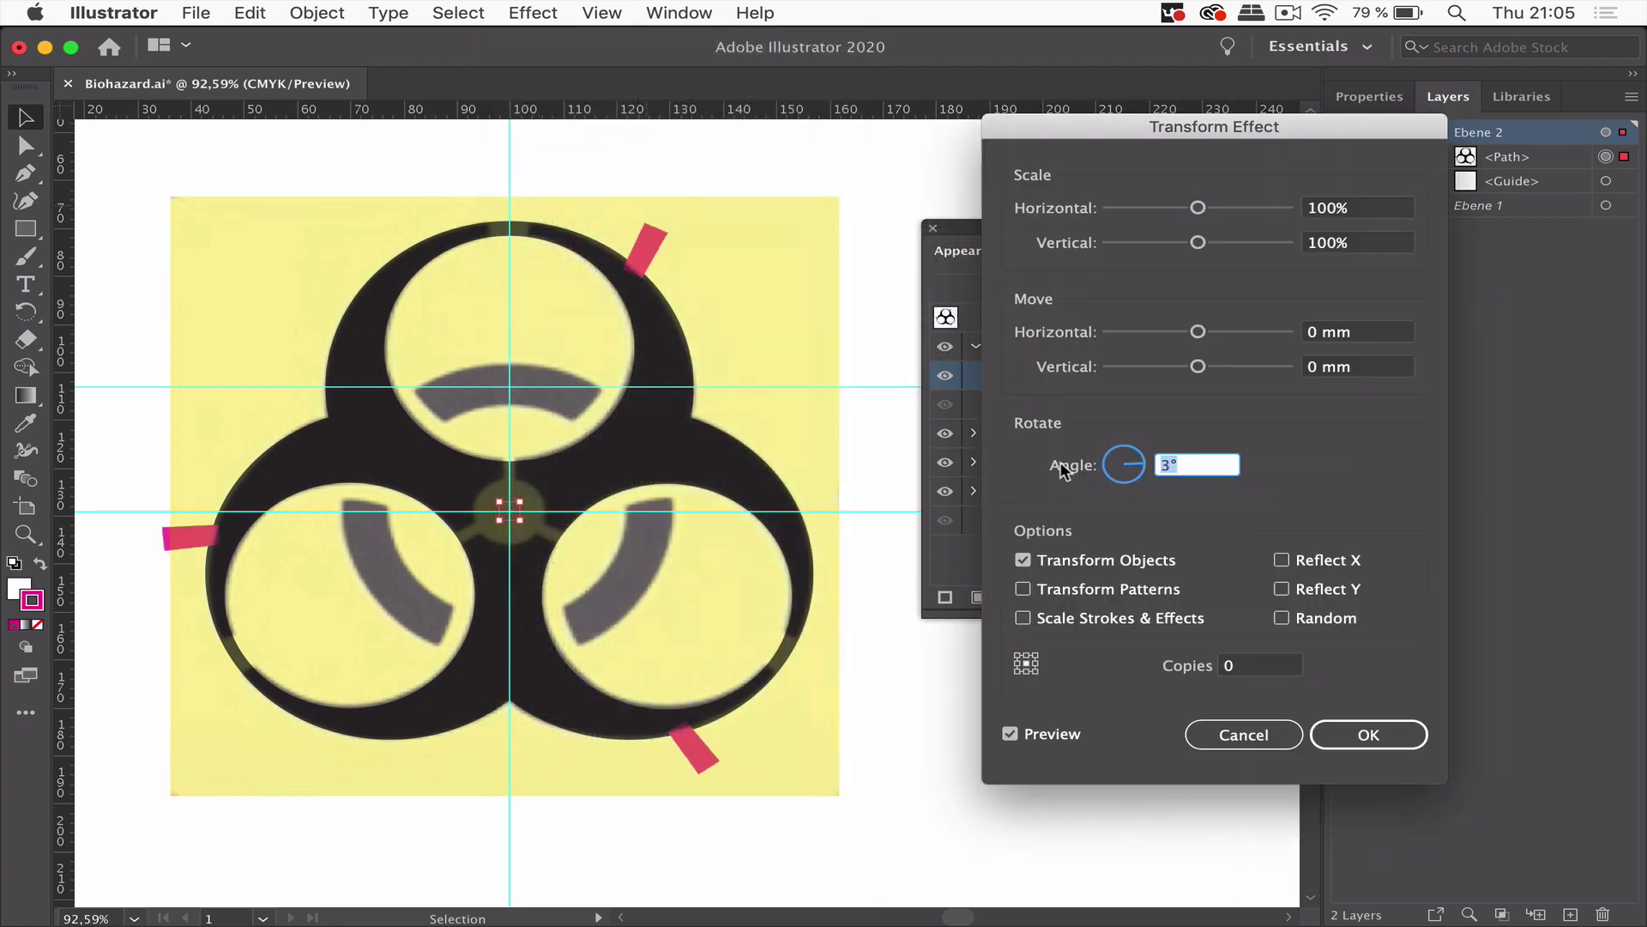
pyautogui.press('Up')
pyautogui.press('Up')
pyautogui.press('Up')
pyautogui.press('Up')
pyautogui.press('Up')
pyautogui.press('Up')
pyautogui.press('Up')
pyautogui.press('Up')
pyautogui.press('Up')
pyautogui.press('Up')
pyautogui.press('Up')
pyautogui.press('Up')
pyautogui.press('Up')
pyautogui.press('Up')
pyautogui.press('Up')
pyautogui.press('Up')
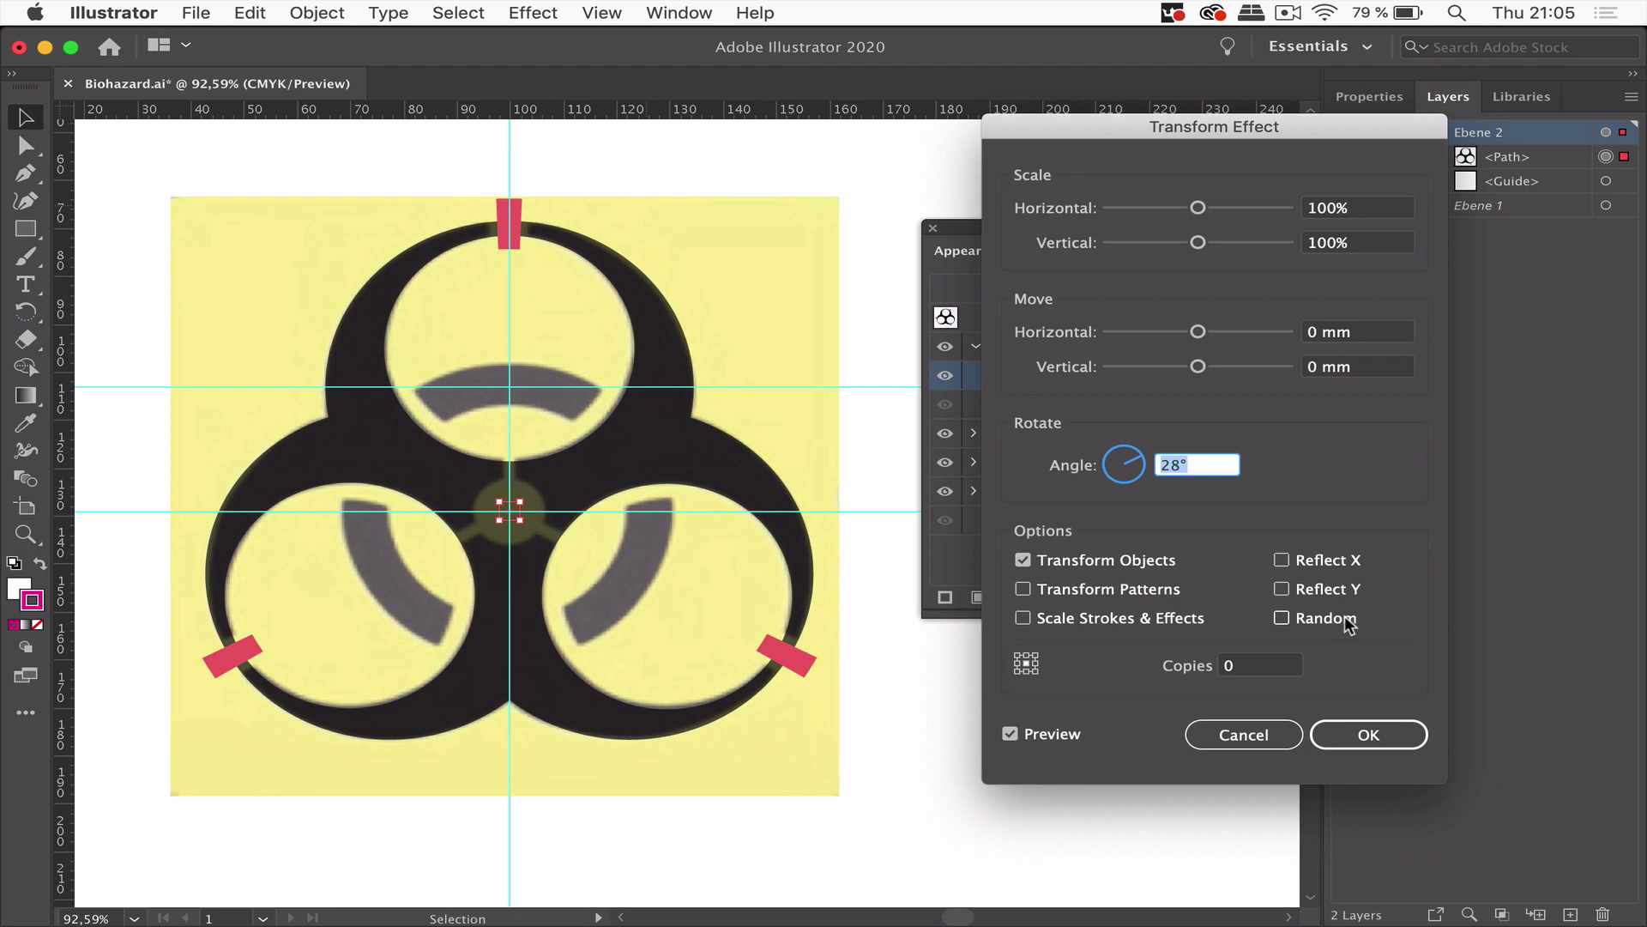
pyautogui.press('Up')
pyautogui.press('Up')
pyautogui.press('Up')
pyautogui.press('Up')
pyautogui.press('Up')
pyautogui.press('Up')
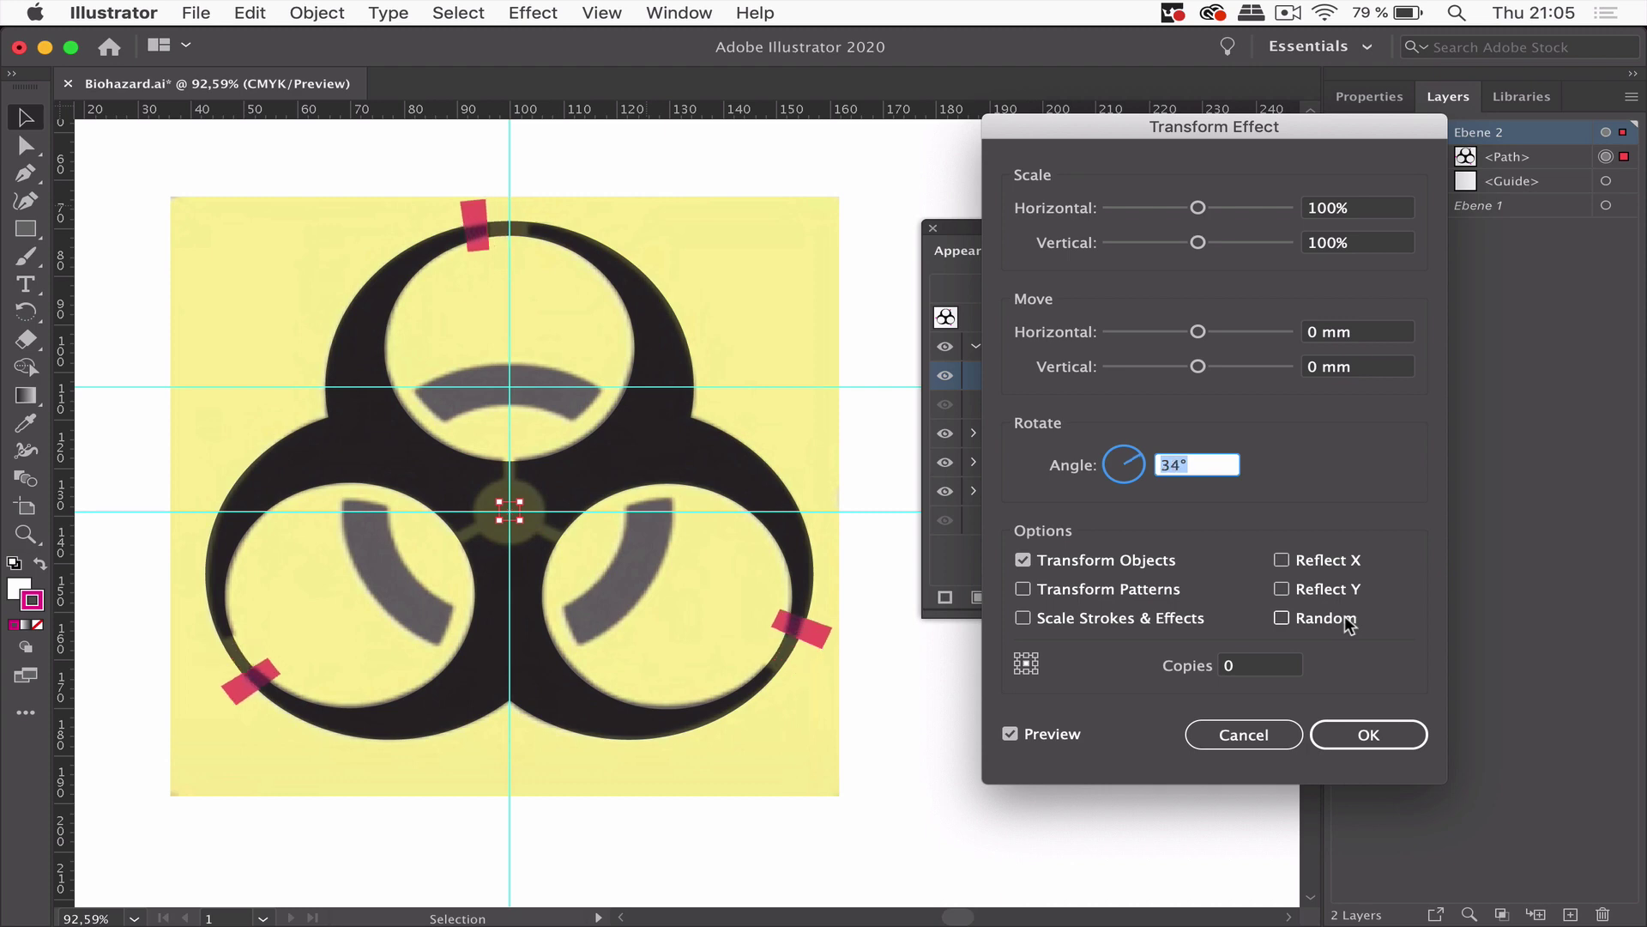
pyautogui.press('Right')
pyautogui.press('Down')
pyautogui.press('Down')
pyautogui.press('Down')
pyautogui.press('Down')
pyautogui.press('Down')
pyautogui.press('Down')
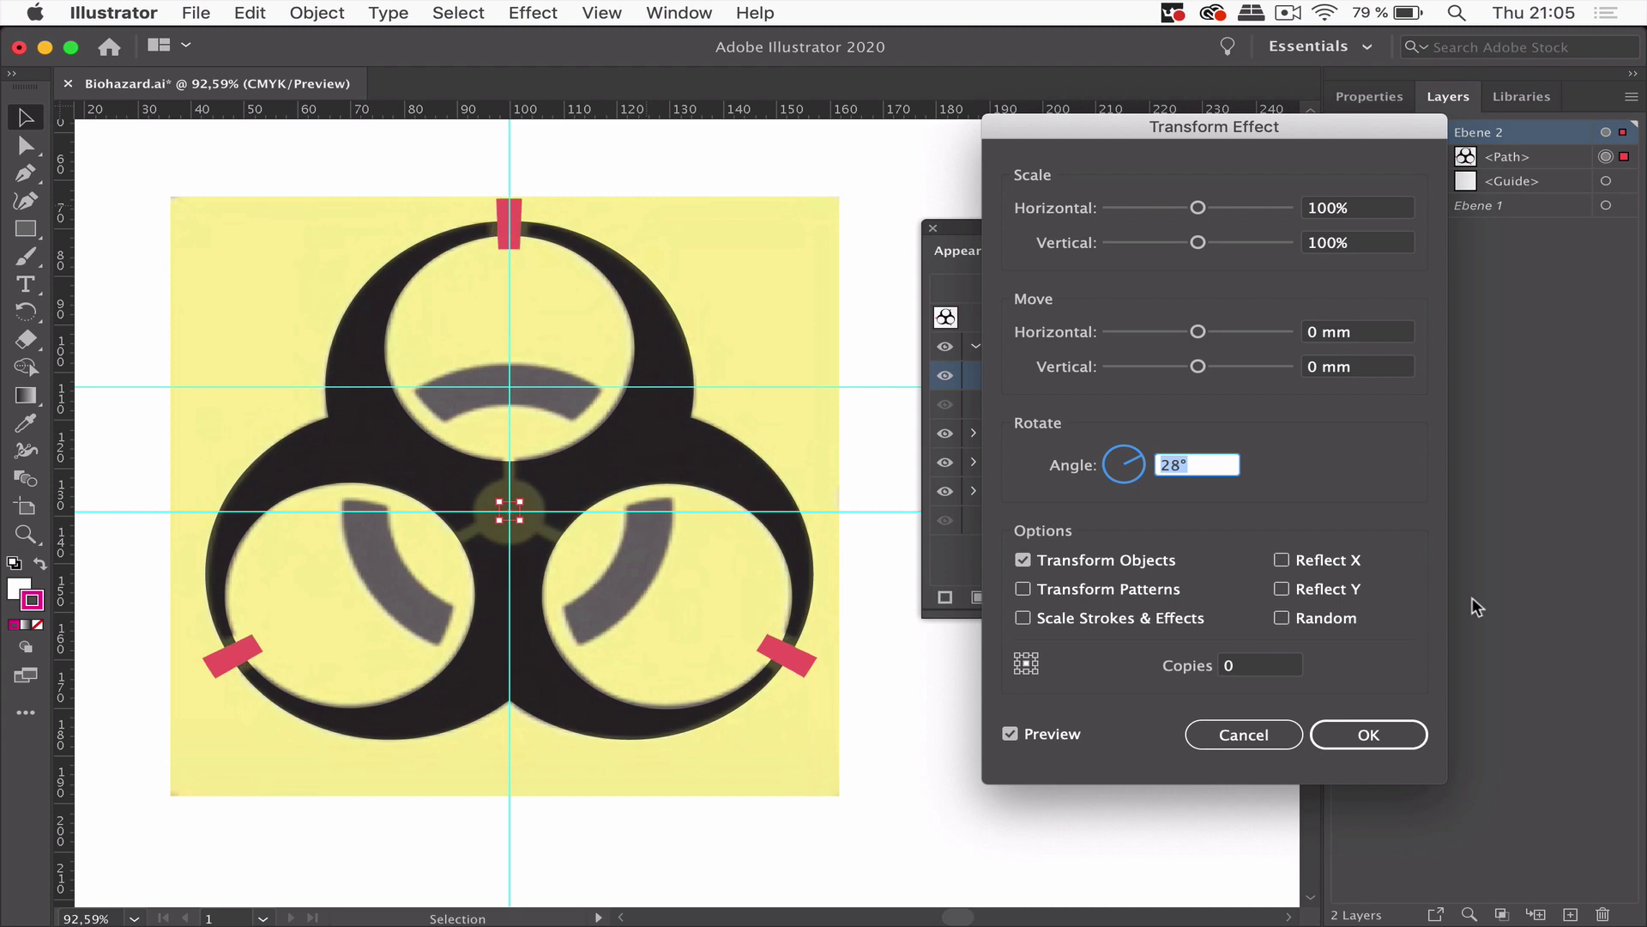
pyautogui.click(1359, 747)
# Lengthen the magenta stroke's dashes to 19 pt.
pyautogui.click(1022, 346)
pyautogui.click(1022, 346)
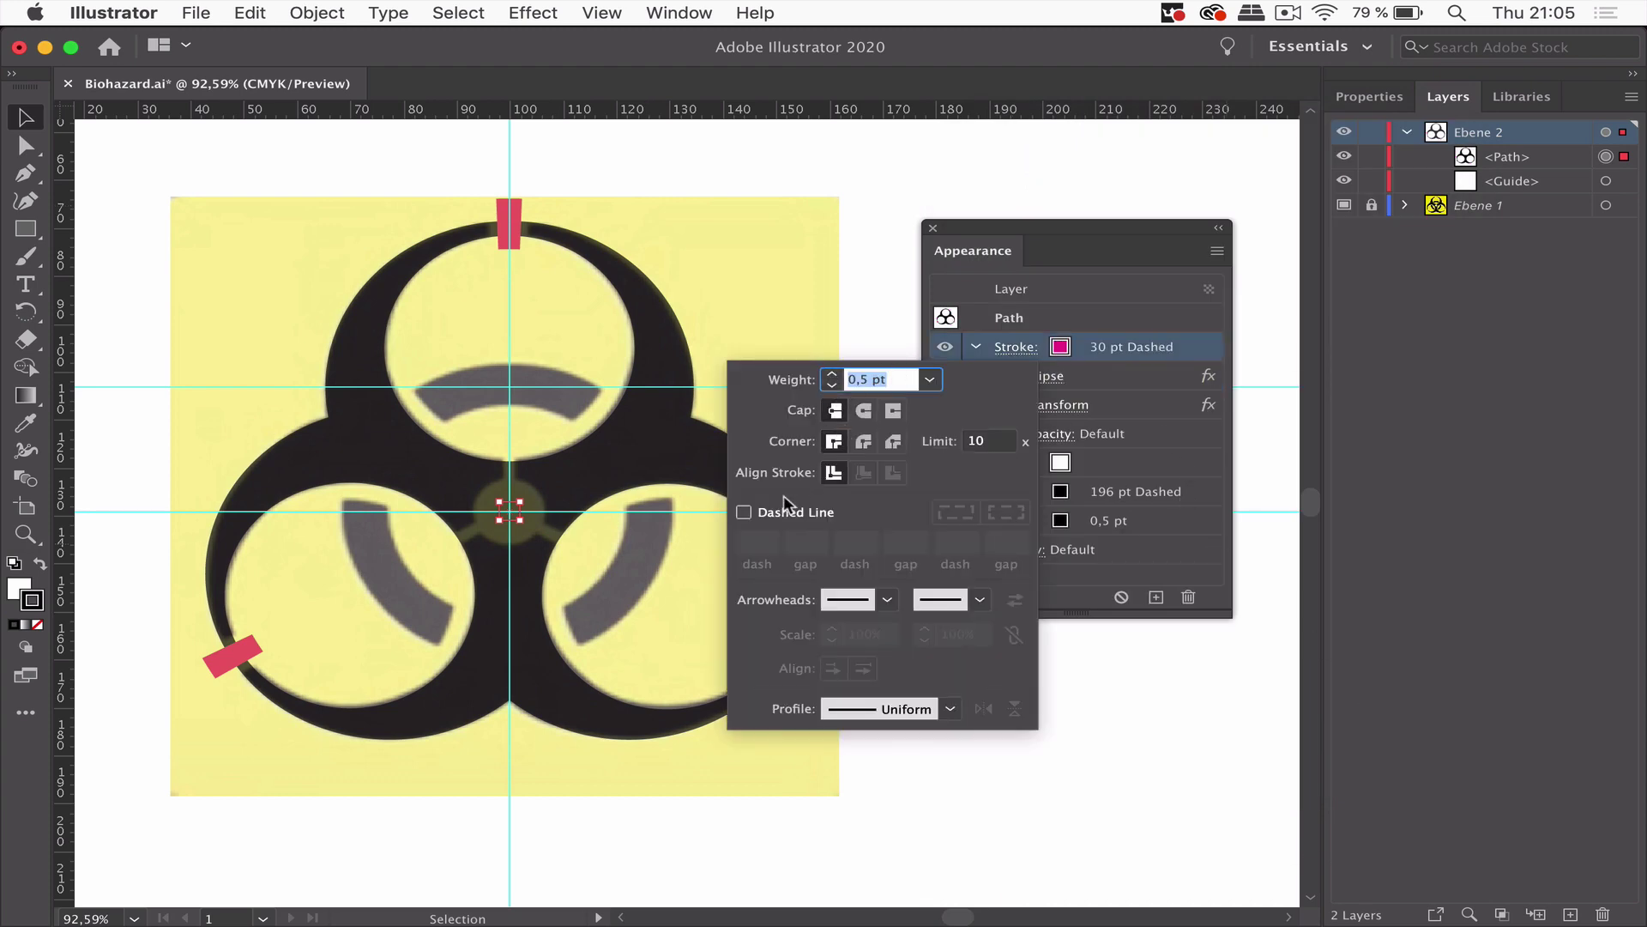
pyautogui.click(1173, 346)
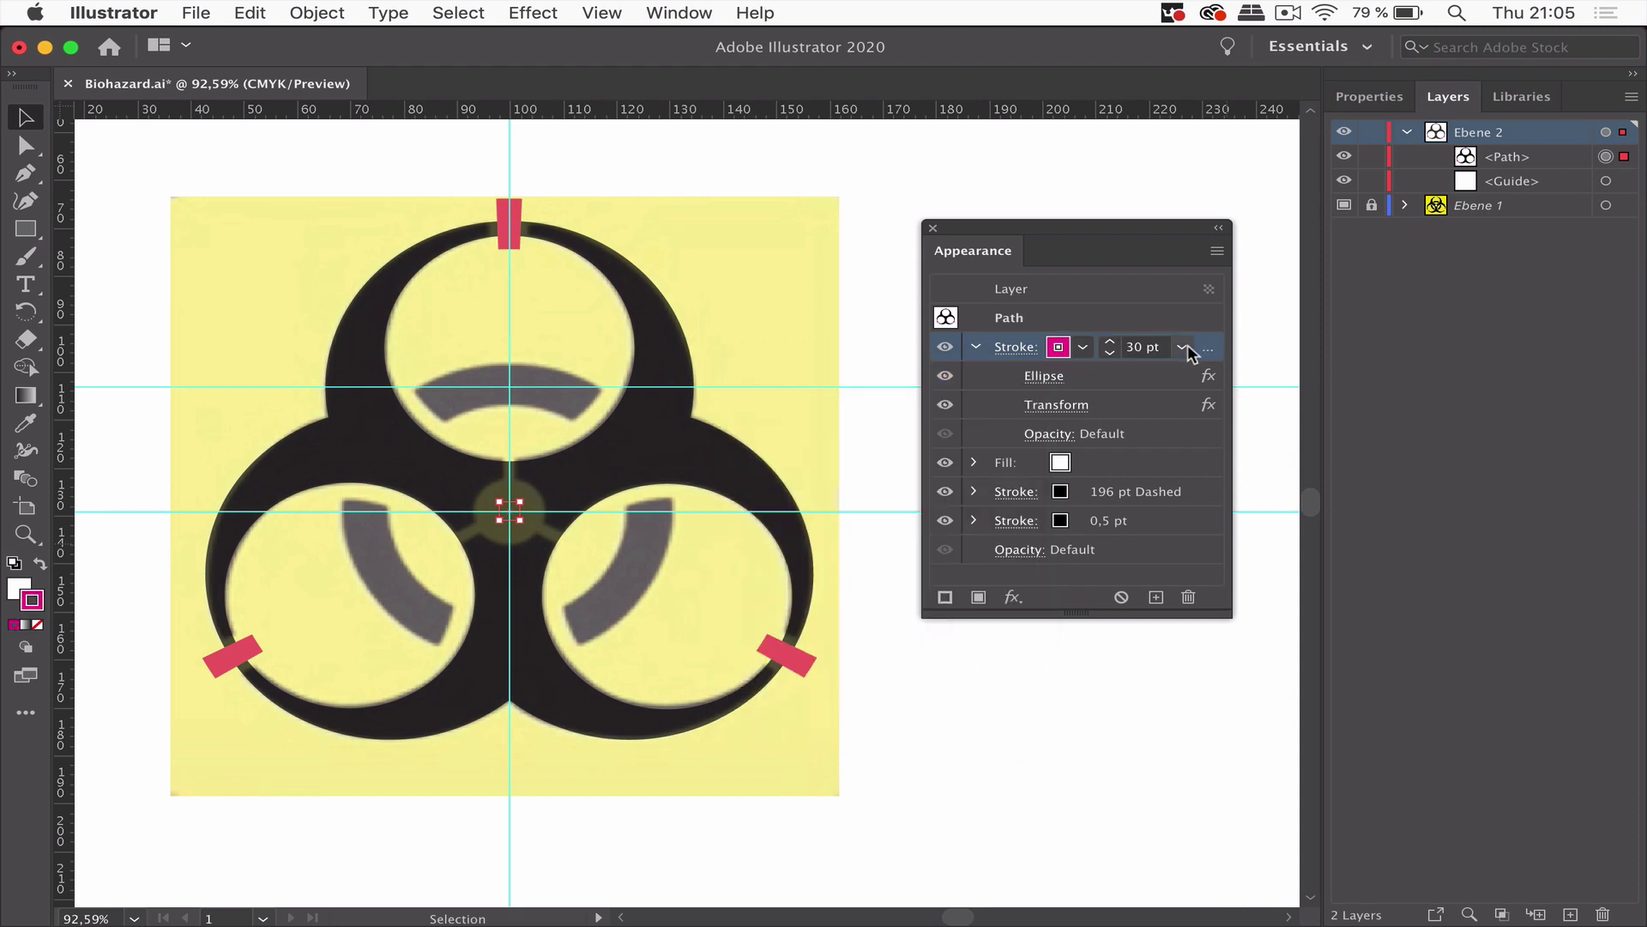
pyautogui.click(1009, 347)
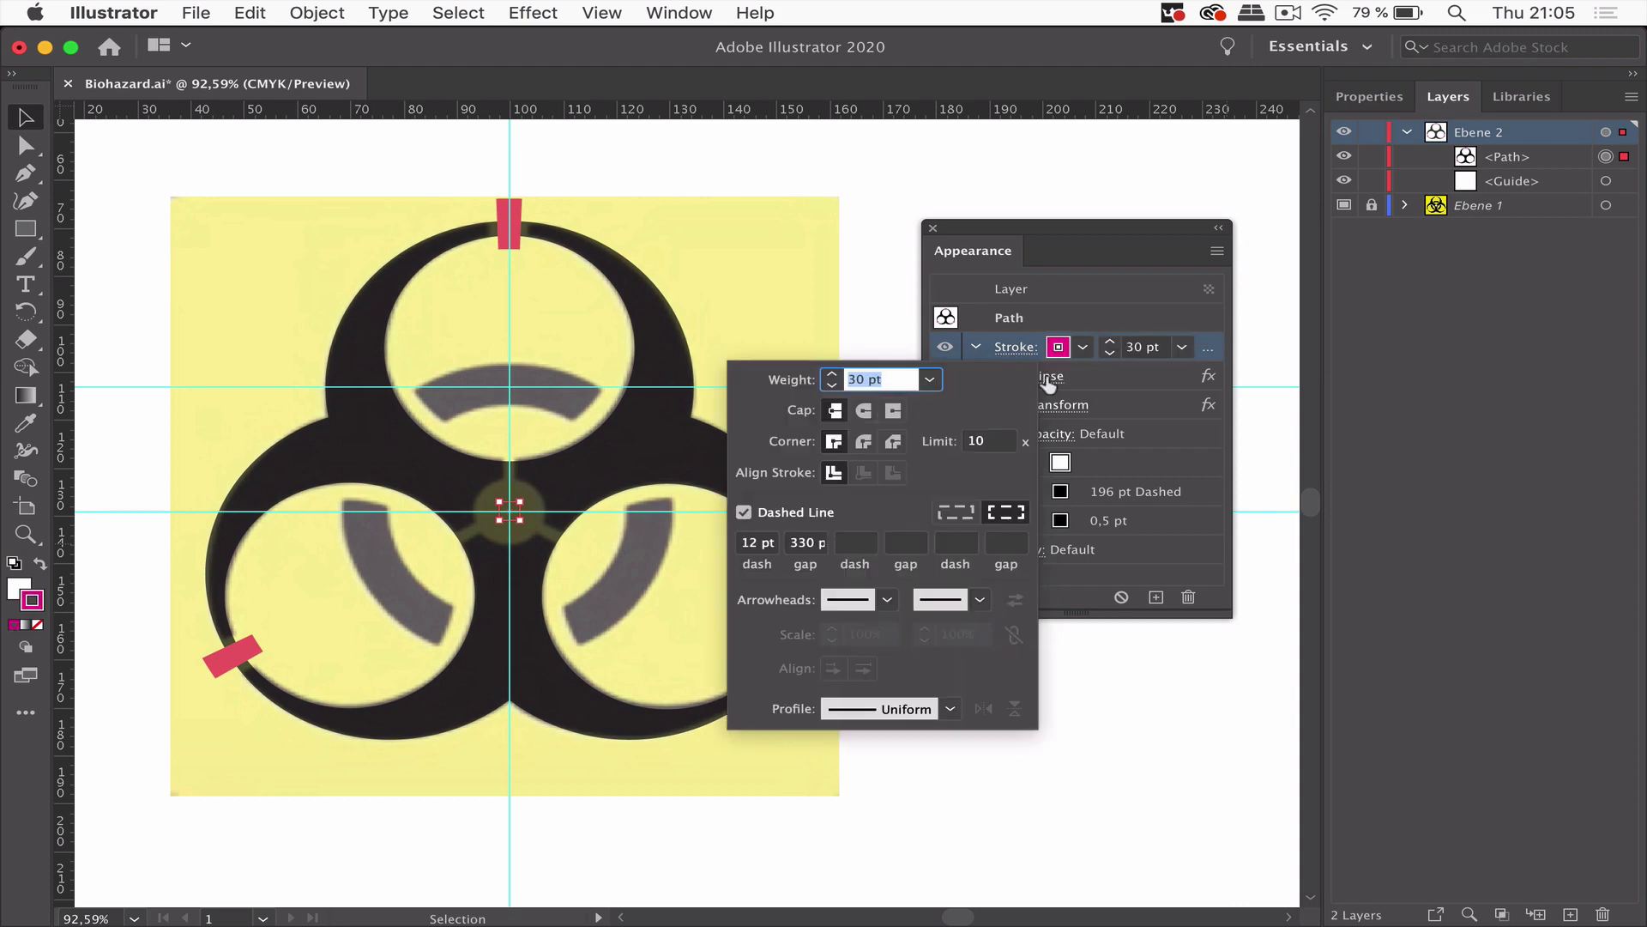
pyautogui.click(755, 542)
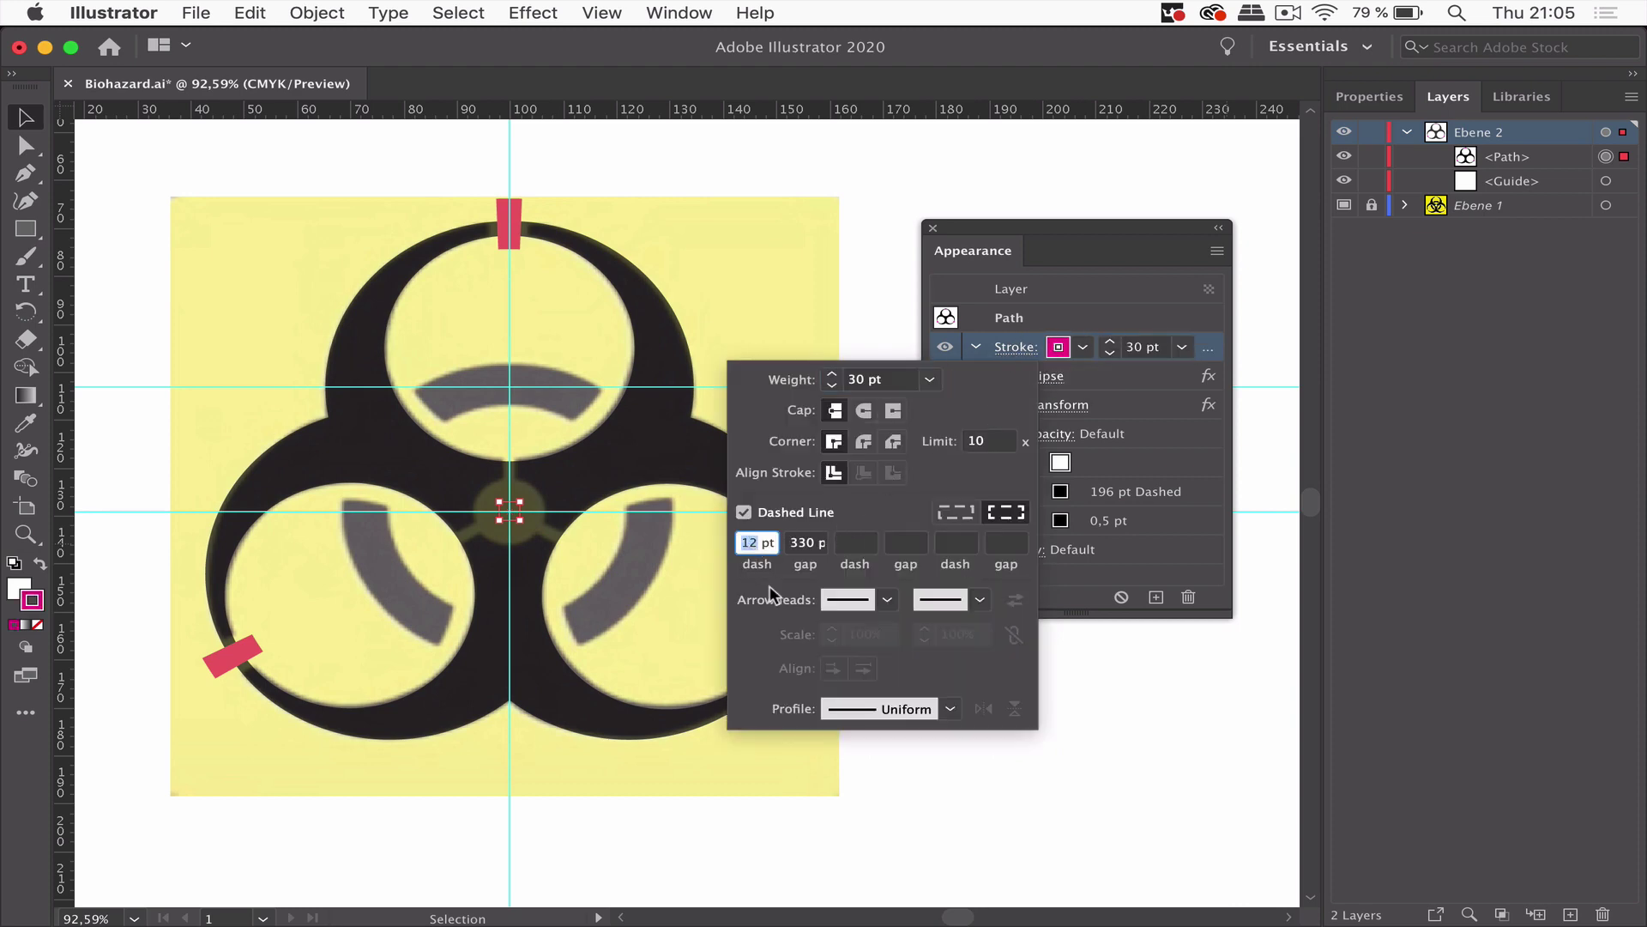
pyautogui.press('Up')
pyautogui.press('Up')
pyautogui.press('Up')
pyautogui.press('Up')
pyautogui.press('Up')
pyautogui.press('Up')
pyautogui.press('Up')
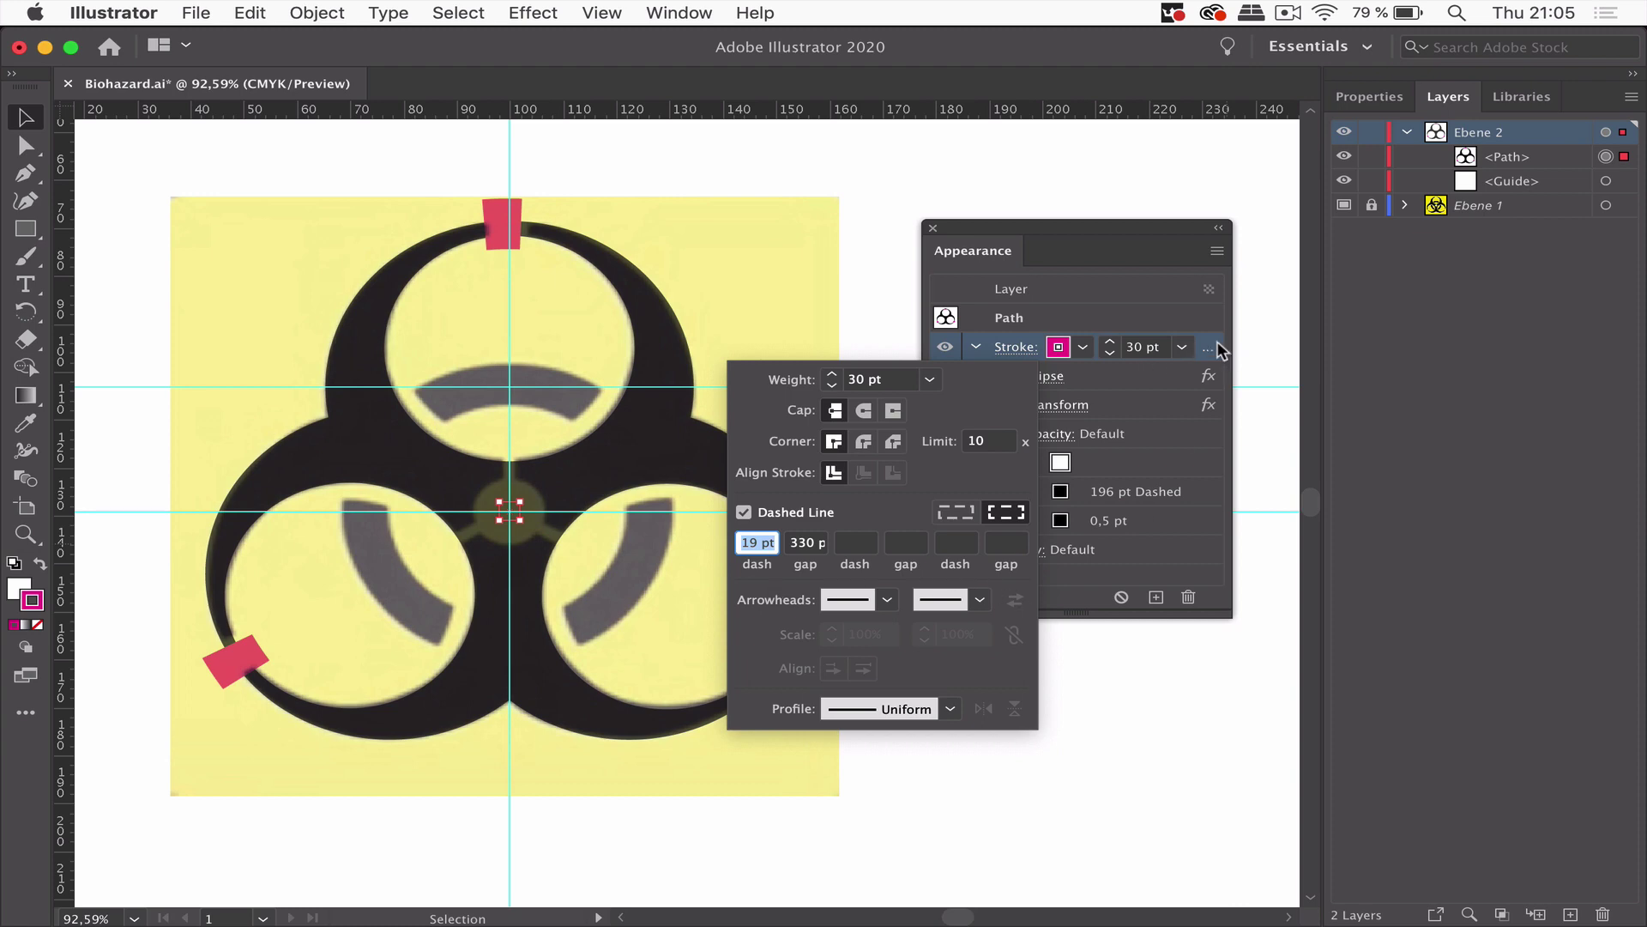
pyautogui.press('Return')
# Change the Transform effect's rotation angle to 27°.
pyautogui.click(1068, 408)
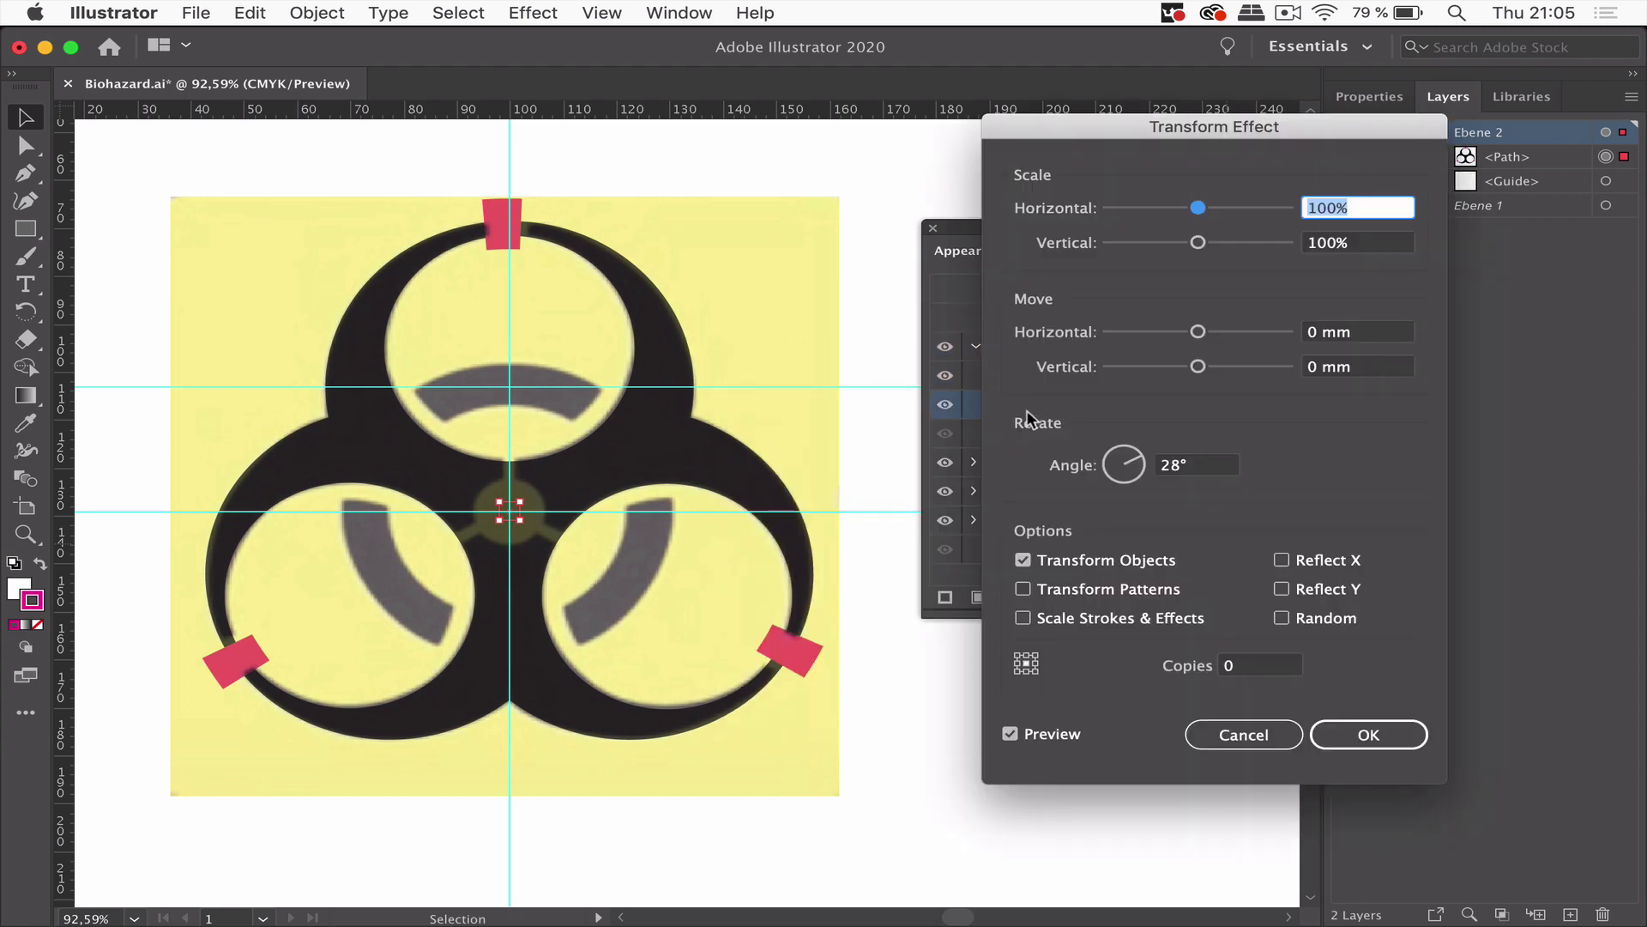
pyautogui.click(1206, 465)
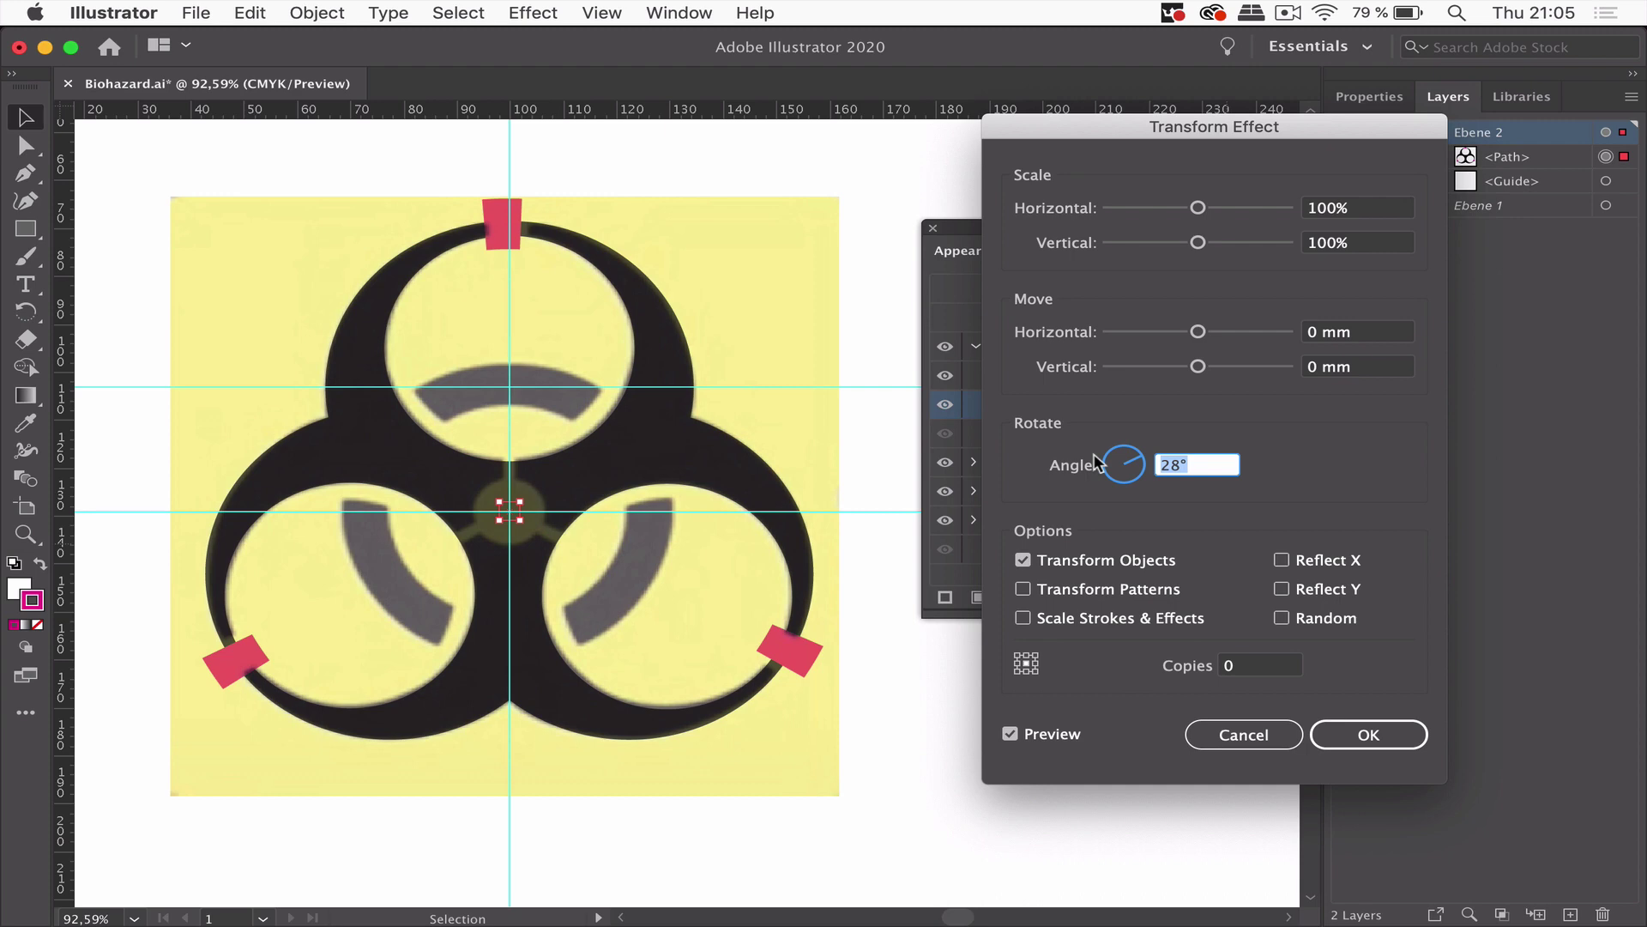
pyautogui.press('Down')
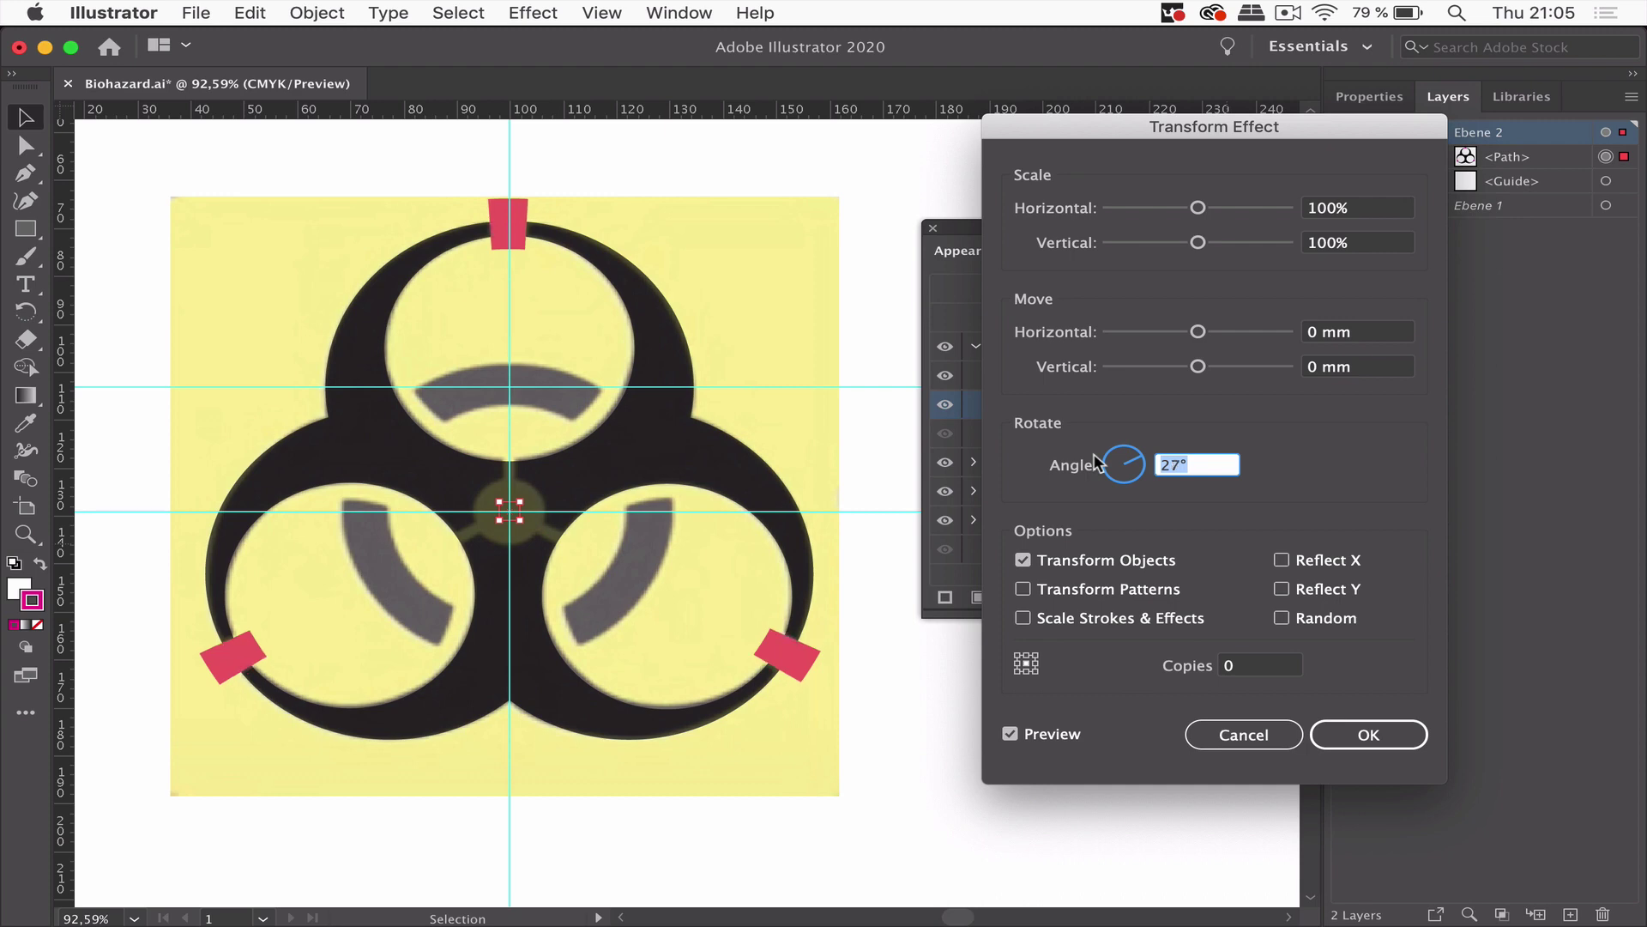
pyautogui.press('Up')
pyautogui.click(1371, 738)
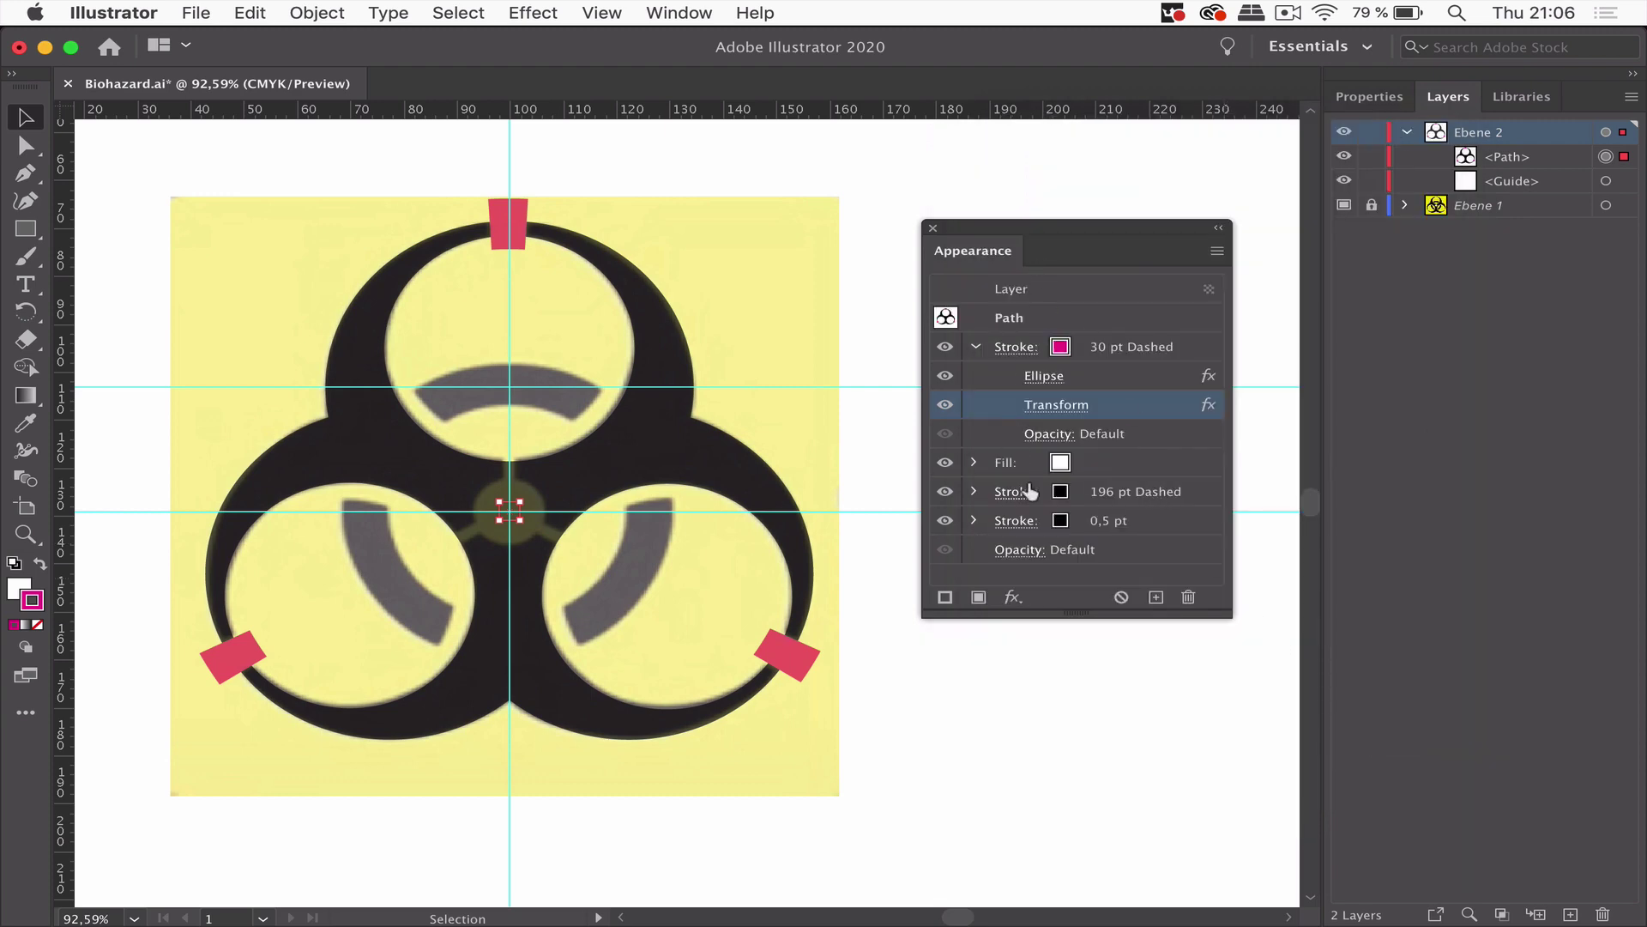
# Raise the new 0,5 pt stroke's weight to 70 pt.
pyautogui.moveTo(1071, 614); pyautogui.dragTo(1074, 751)
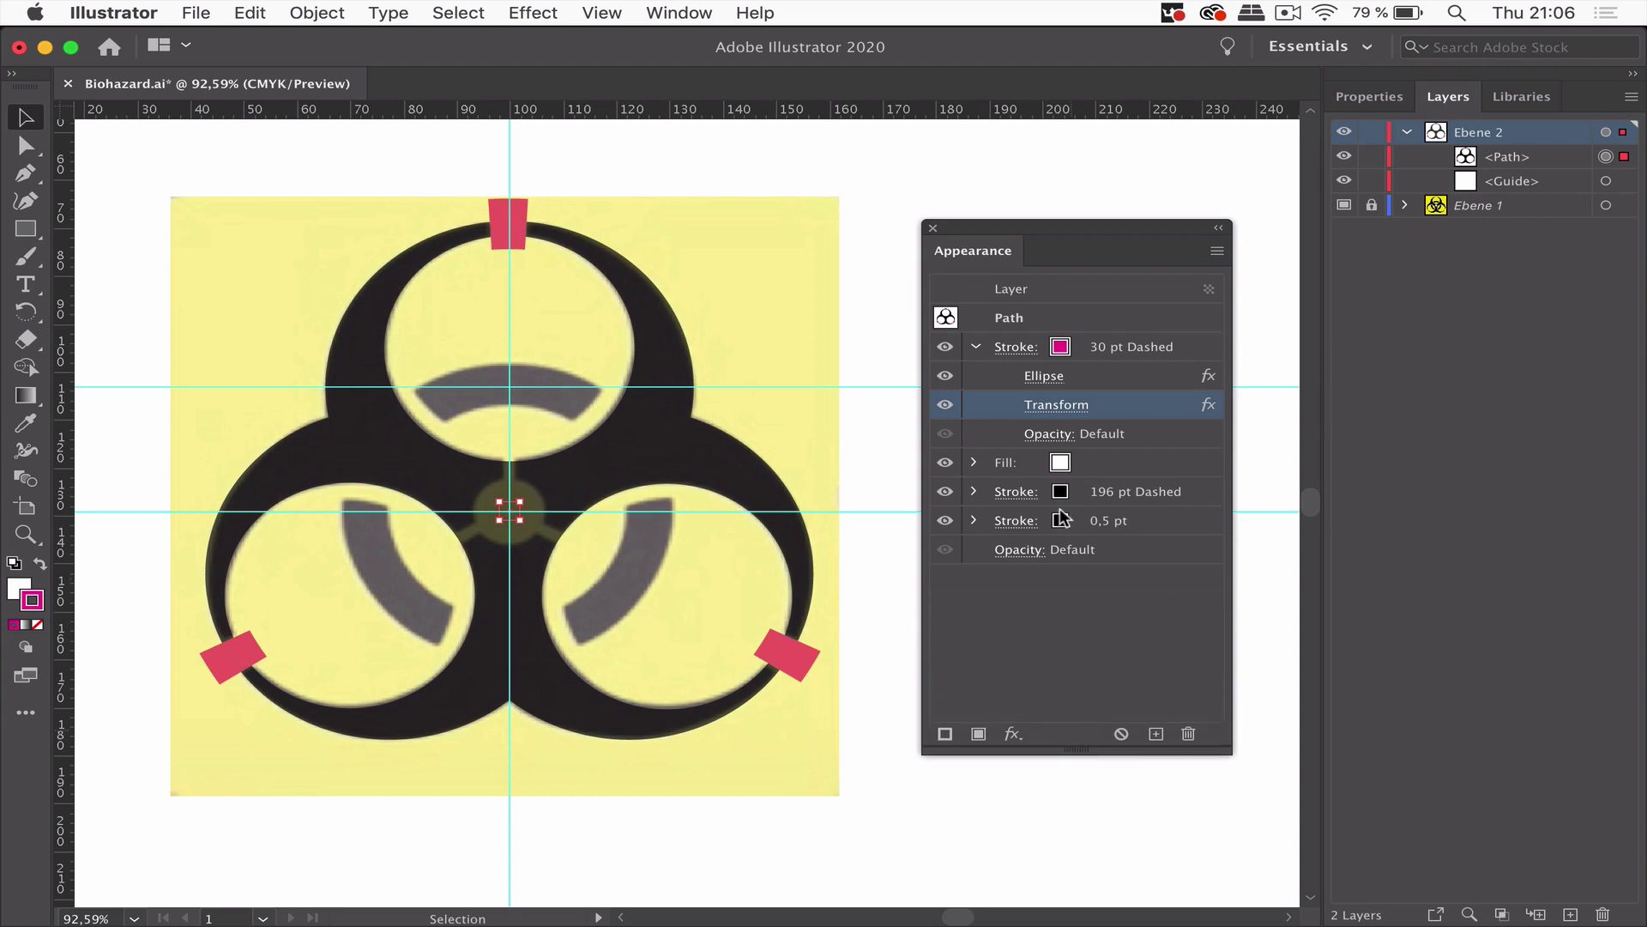
pyautogui.click(975, 519)
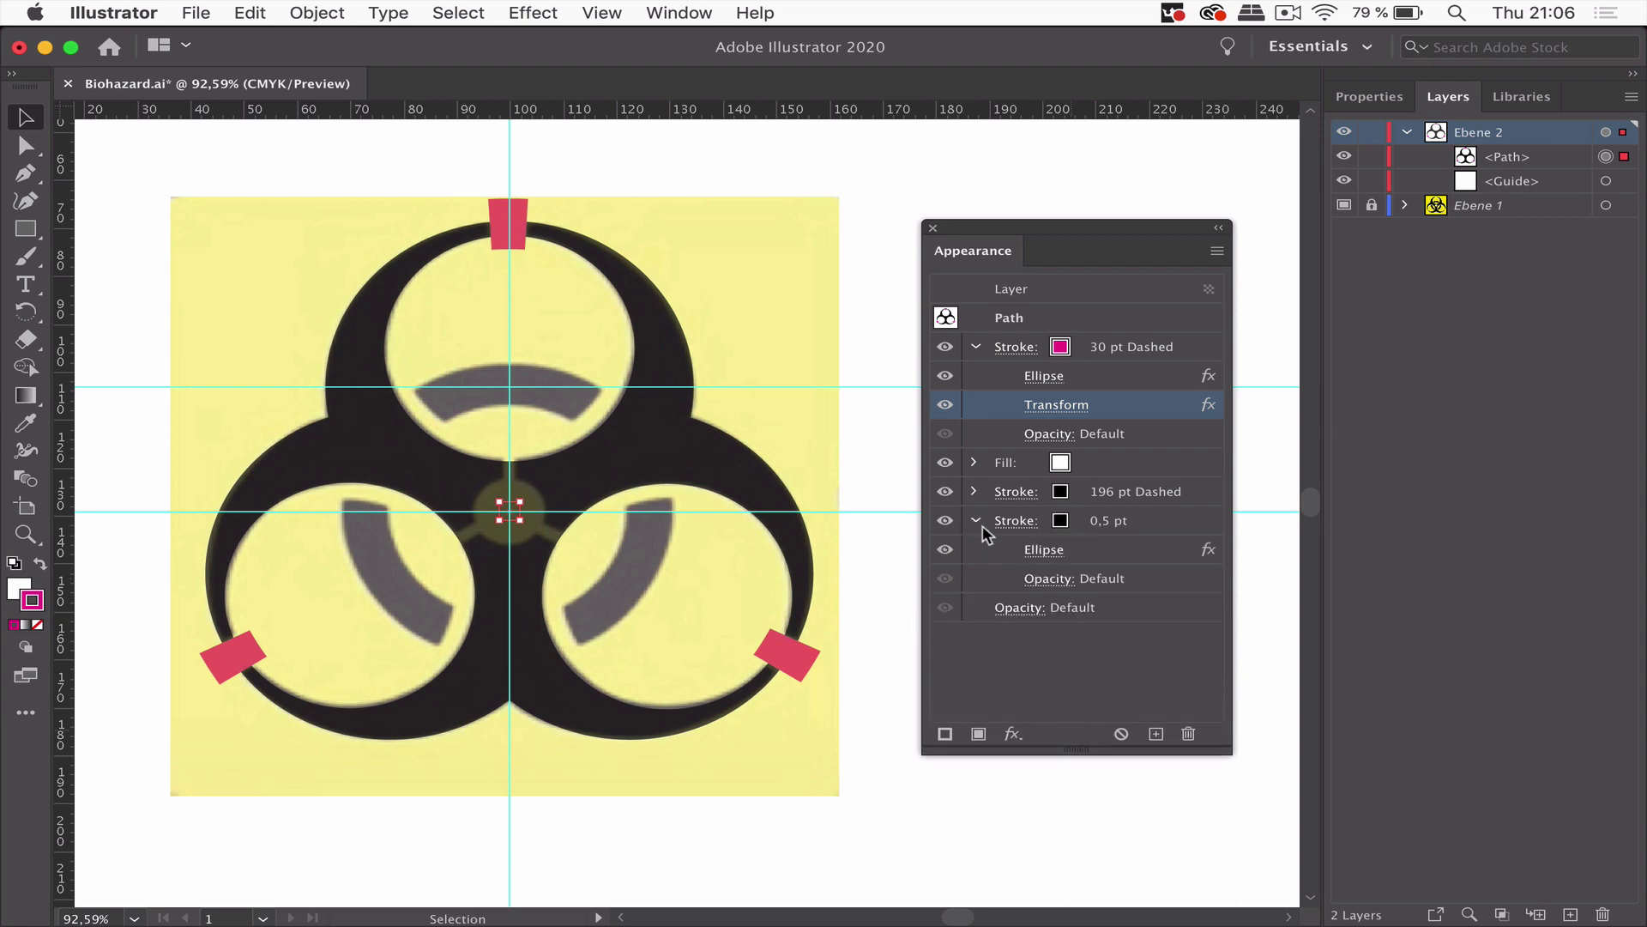
pyautogui.click(1170, 518)
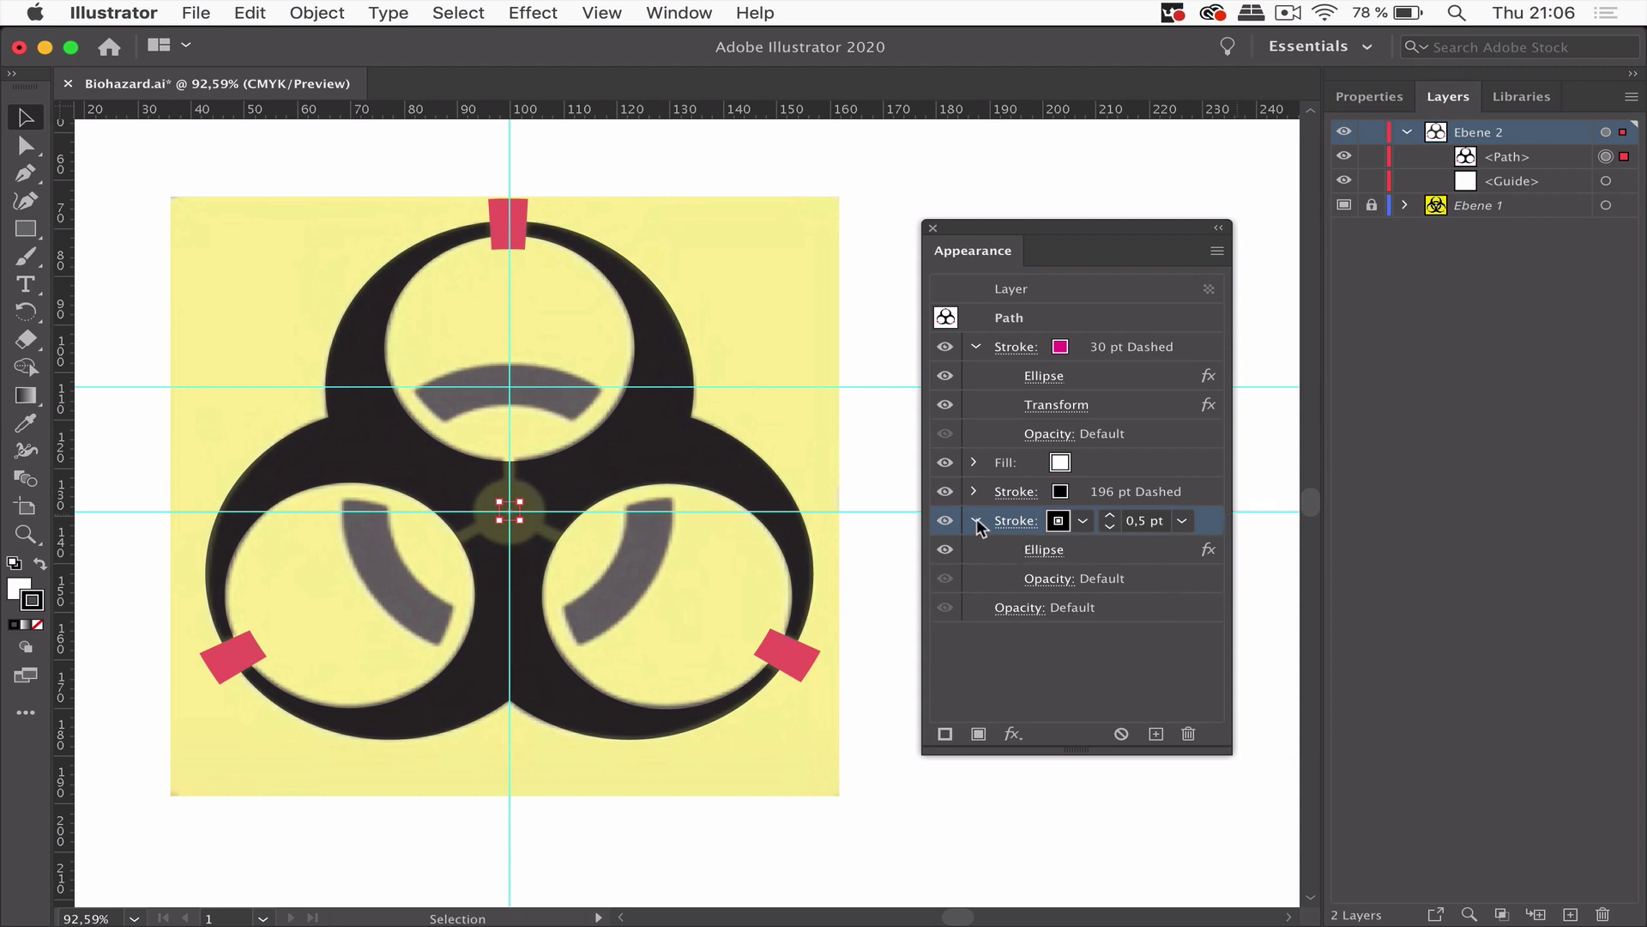
pyautogui.click(1132, 552)
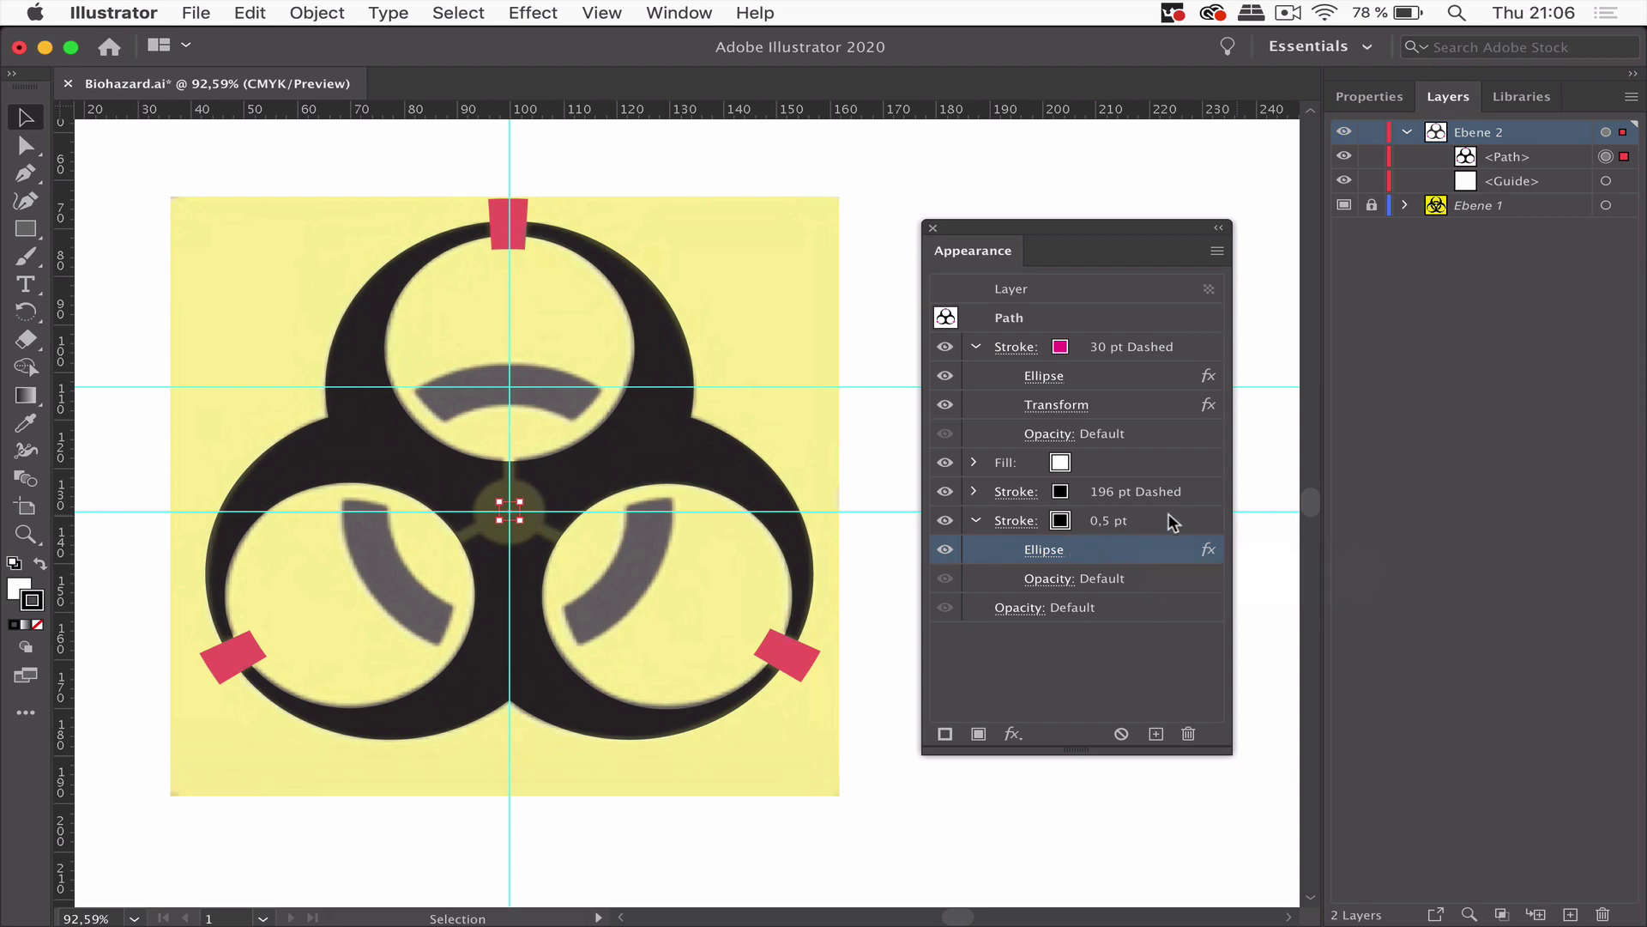
pyautogui.click(1115, 521)
pyautogui.click(1109, 517)
pyautogui.click(1108, 517)
pyautogui.click(1108, 517)
pyautogui.click(1108, 518)
pyautogui.click(1109, 517)
# Move the black stroke above the Fill and thin it down to 24 pt.
pyautogui.moveTo(1206, 518); pyautogui.dragTo(1206, 442)
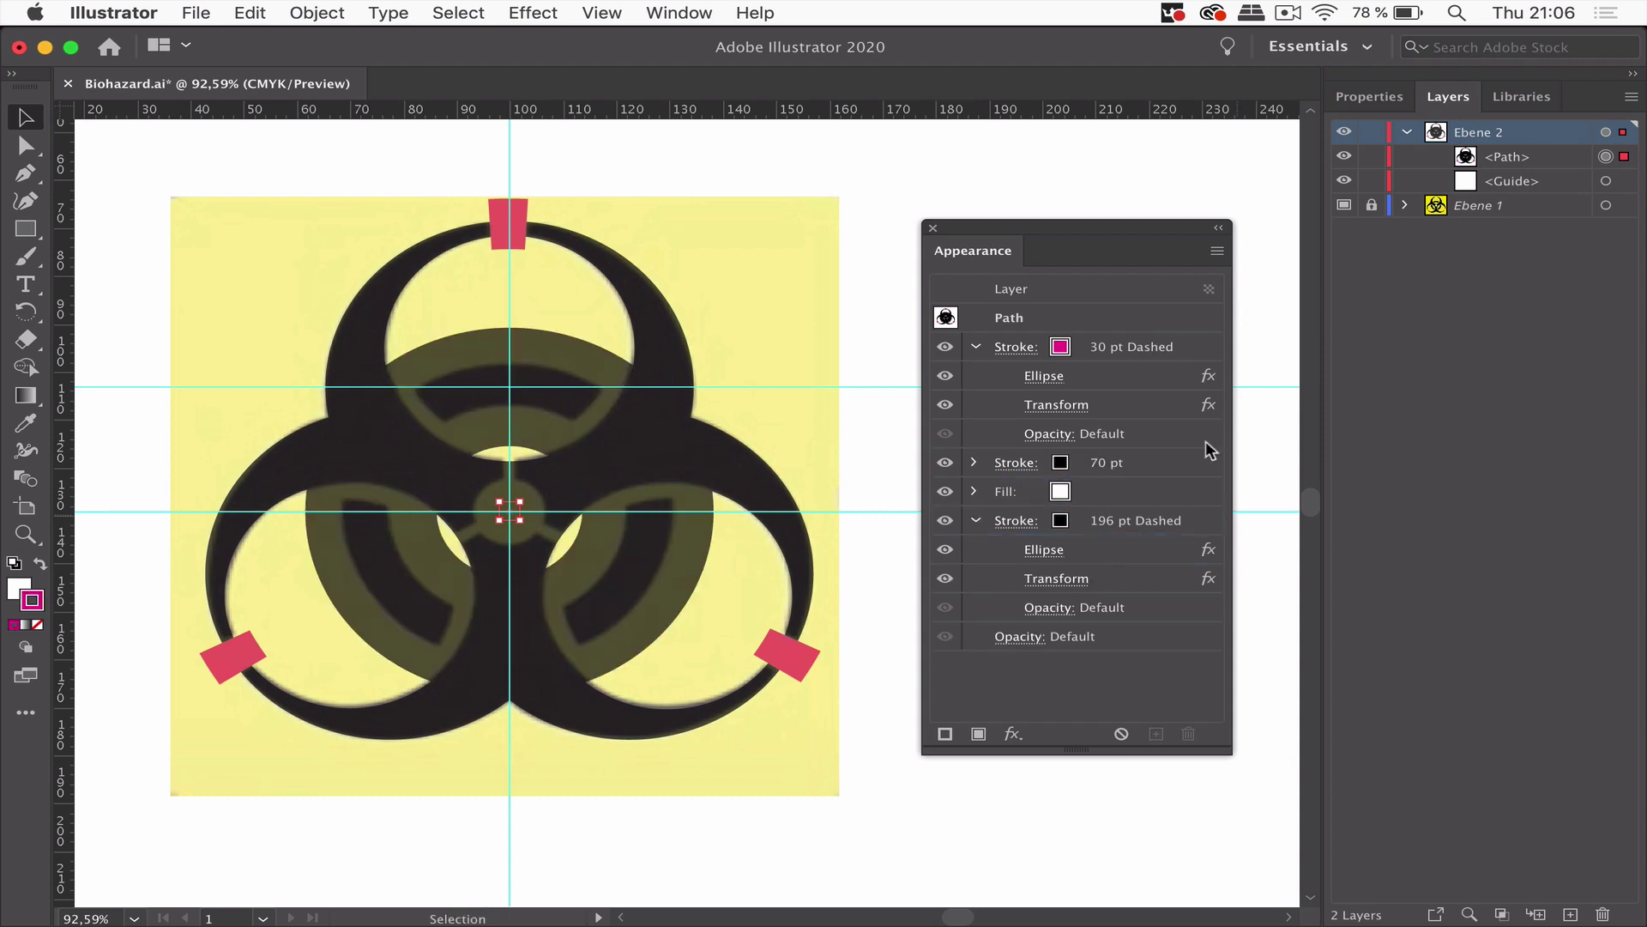
pyautogui.click(975, 462)
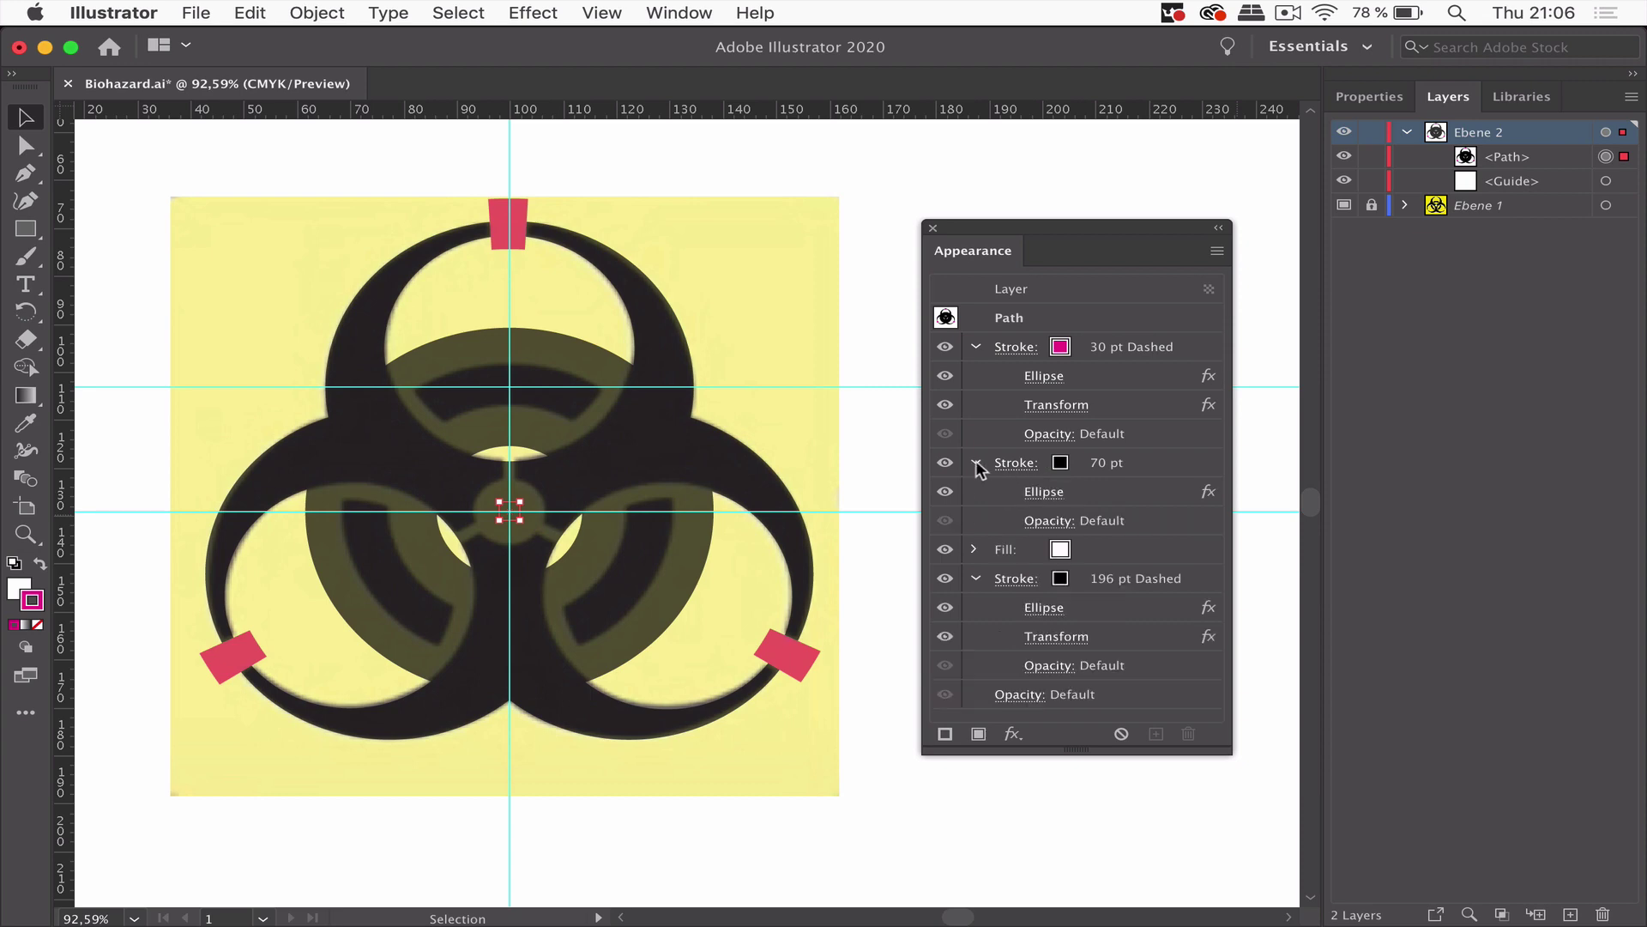
pyautogui.click(1115, 466)
pyautogui.click(1108, 467)
pyautogui.click(1108, 467)
pyautogui.click(1108, 468)
pyautogui.click(1108, 467)
pyautogui.click(1108, 468)
pyautogui.click(1109, 468)
pyautogui.click(1108, 468)
pyautogui.click(1108, 468)
pyautogui.click(1109, 468)
pyautogui.click(1108, 468)
pyautogui.click(1109, 467)
pyautogui.click(1109, 467)
pyautogui.click(1109, 467)
pyautogui.click(1109, 468)
pyautogui.click(1108, 467)
pyautogui.click(1109, 467)
pyautogui.click(1109, 467)
pyautogui.click(1108, 467)
pyautogui.click(1108, 468)
pyautogui.click(1109, 468)
pyautogui.click(1109, 468)
pyautogui.click(1108, 468)
pyautogui.click(1108, 467)
pyautogui.click(1108, 467)
pyautogui.click(1108, 468)
pyautogui.click(1108, 468)
pyautogui.click(1109, 468)
pyautogui.click(1108, 467)
pyautogui.click(1108, 467)
pyautogui.click(1108, 468)
pyautogui.click(1108, 468)
pyautogui.click(1108, 468)
pyautogui.click(1108, 467)
pyautogui.click(1108, 468)
pyautogui.click(1108, 468)
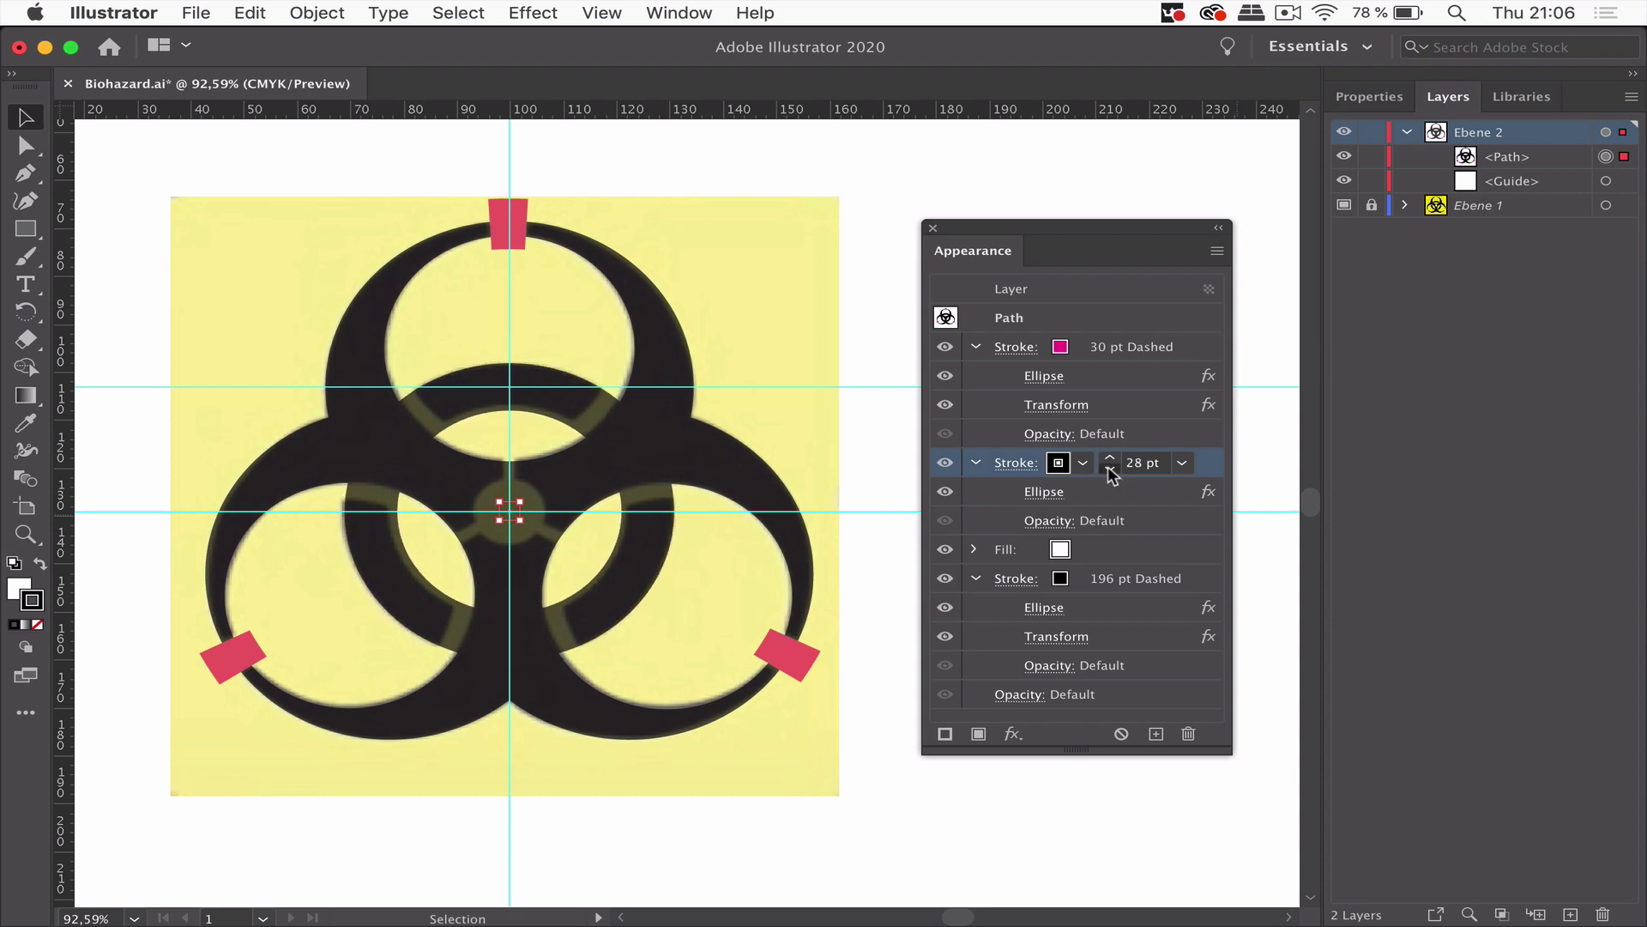
pyautogui.click(1108, 467)
pyautogui.click(1109, 468)
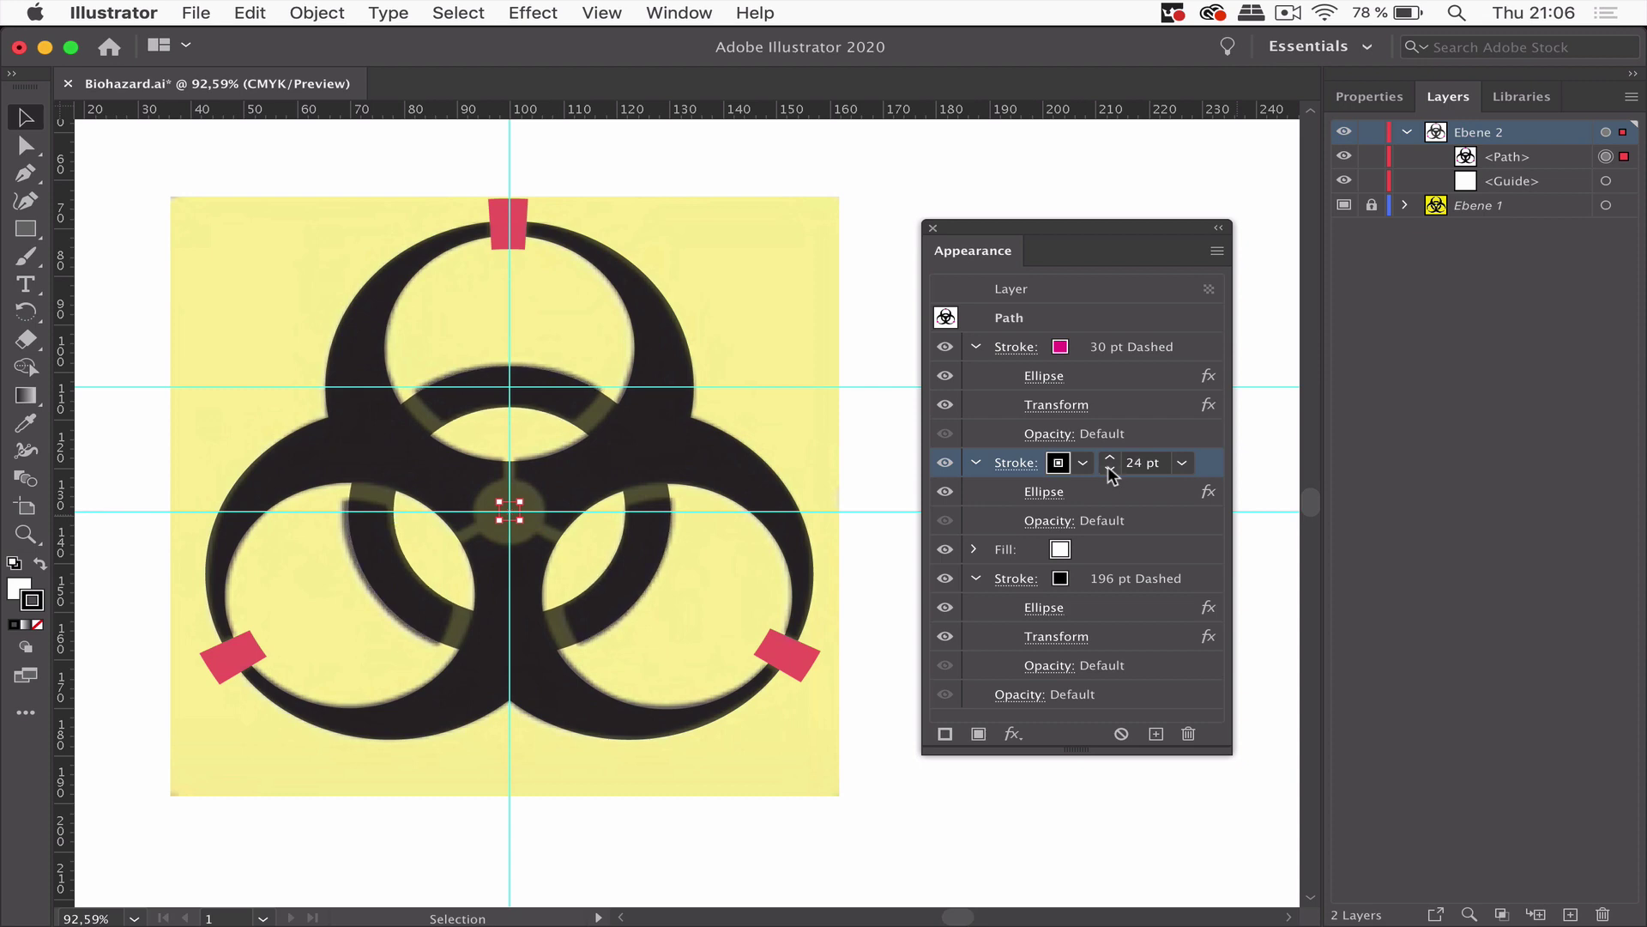
# Set the black stroke's Ellipse effect to 53 × 53 mm.
pyautogui.click(1052, 493)
pyautogui.click(961, 606)
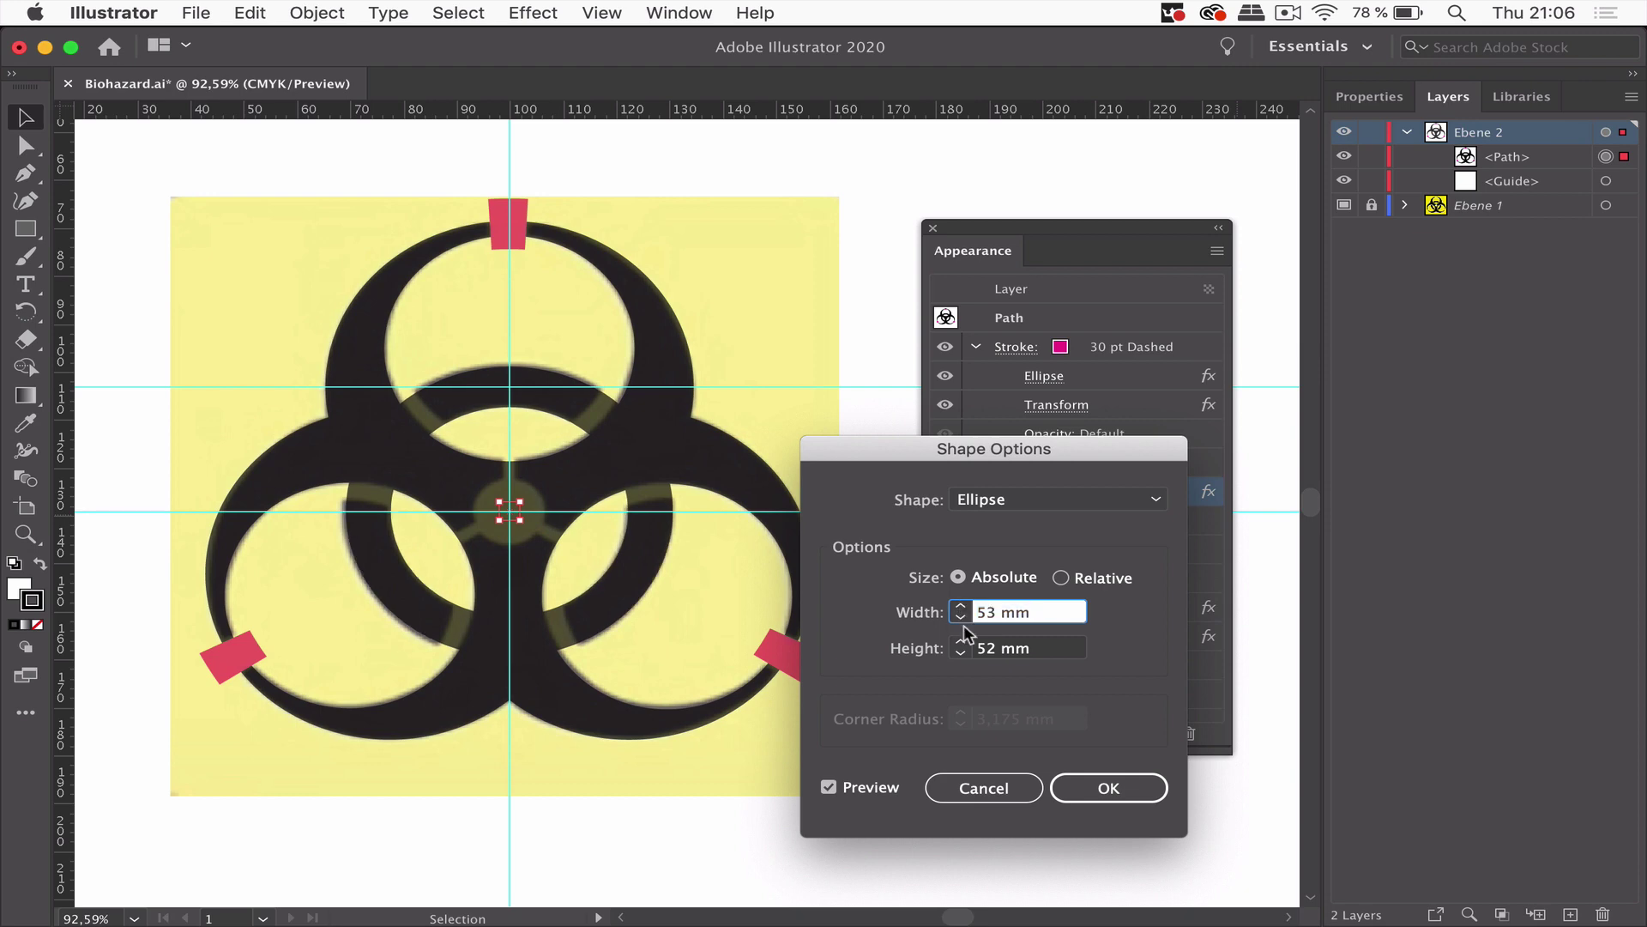
pyautogui.click(960, 642)
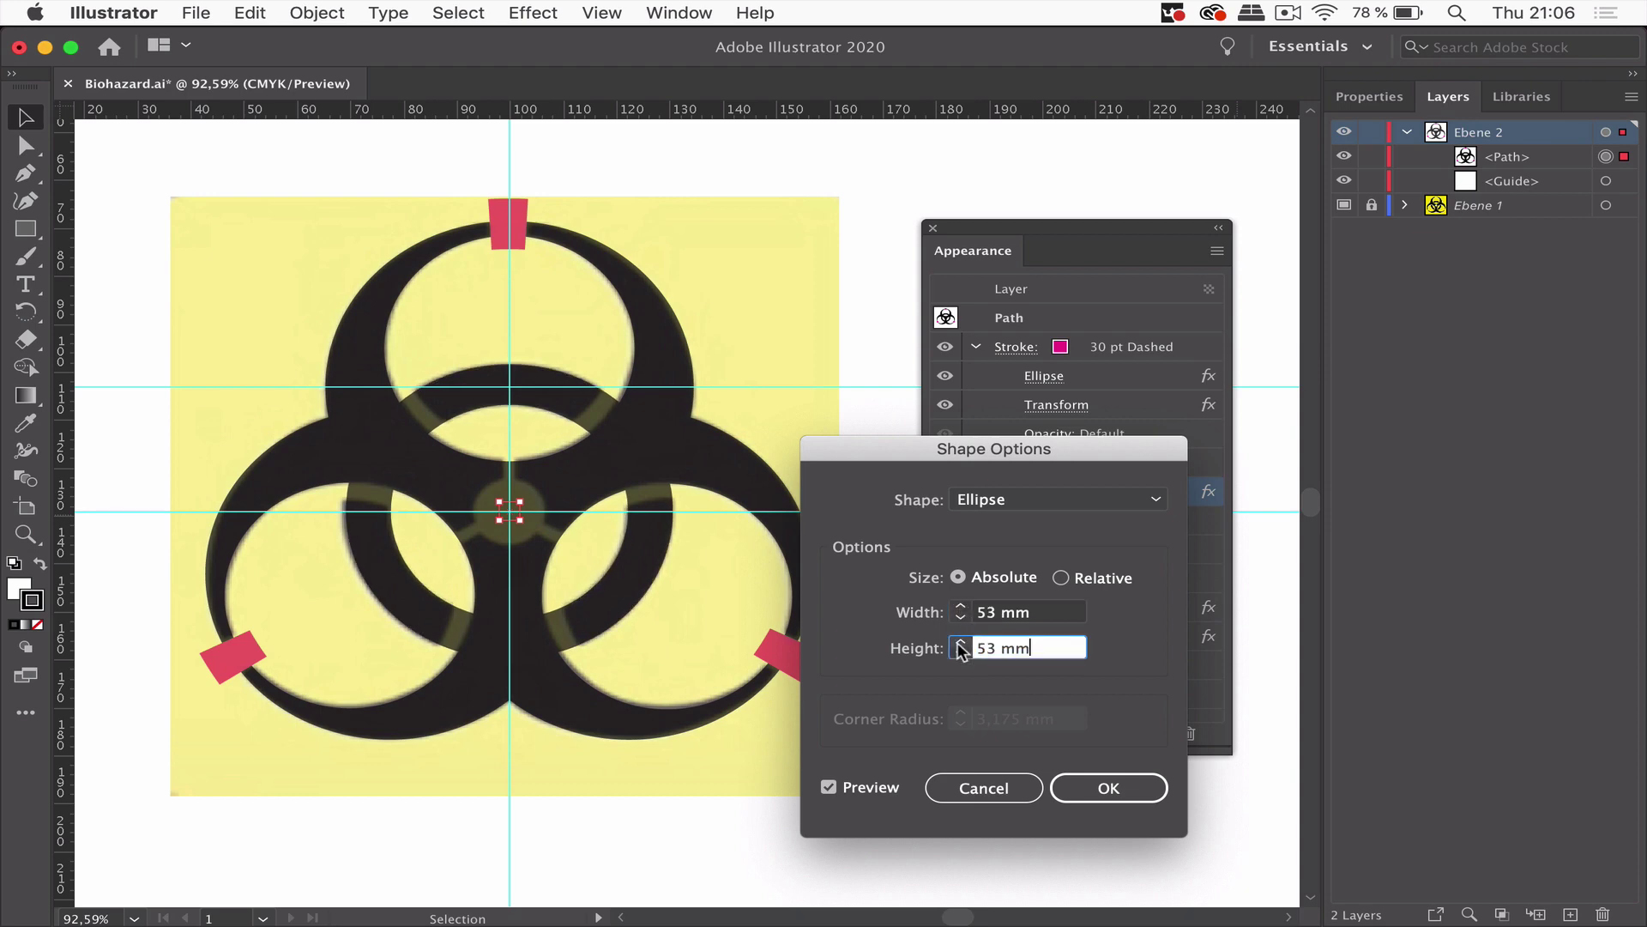
# Apply the 53 mm circle and copy the Fill's Ellipse and Transform effects onto the blue stroke.
pyautogui.click(1122, 785)
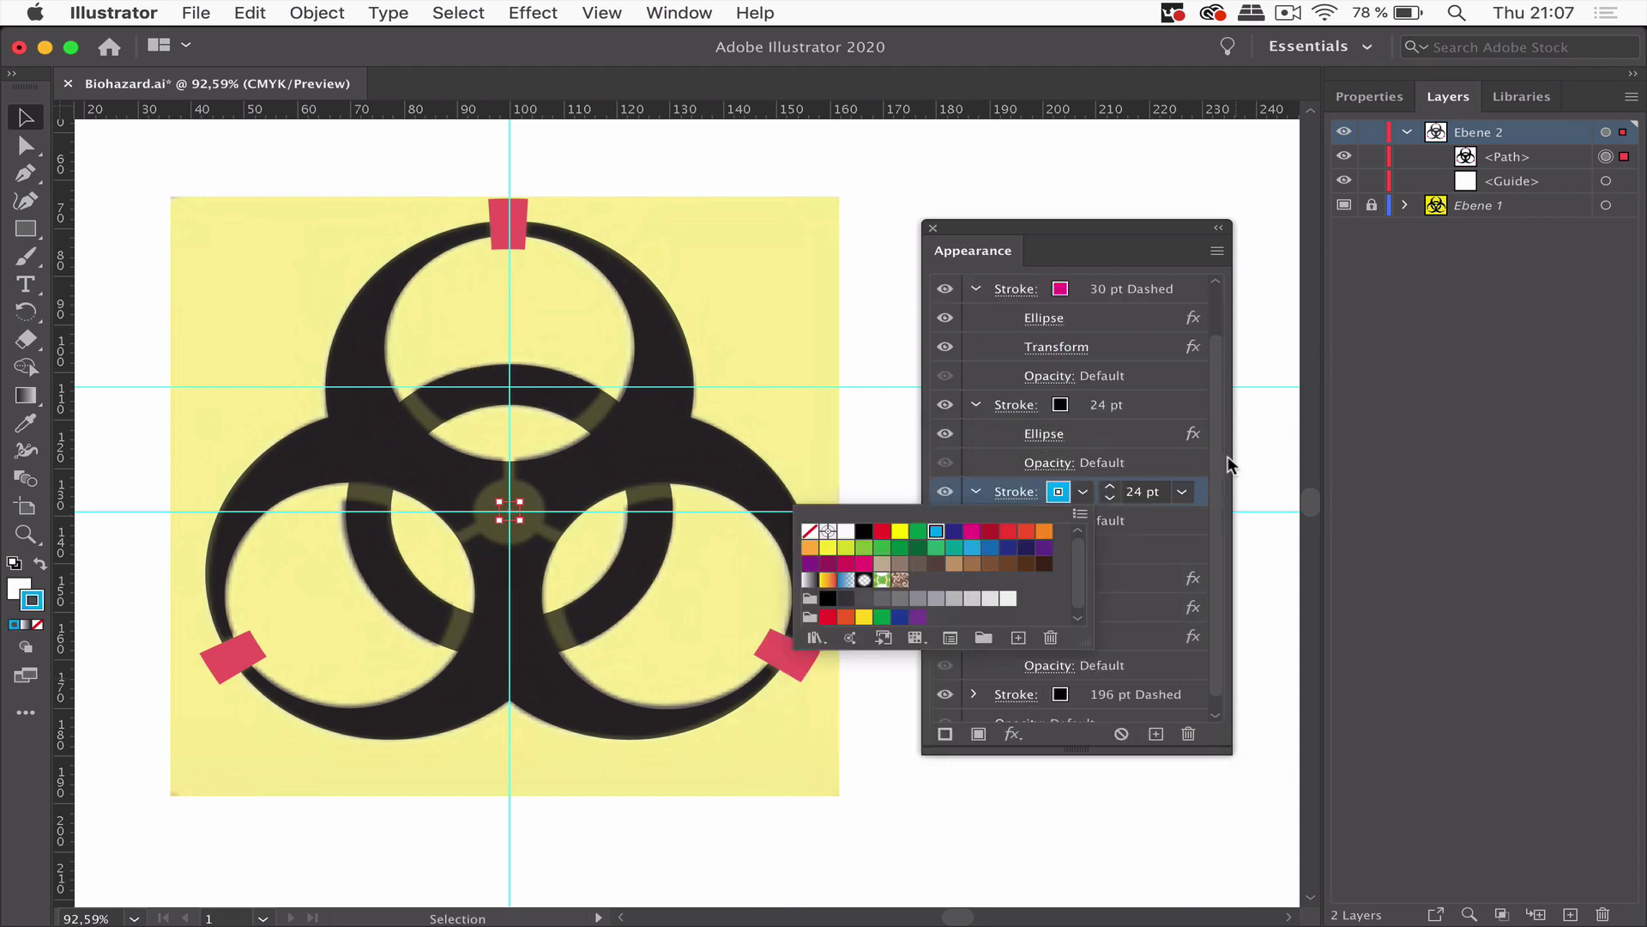
pyautogui.click(1204, 498)
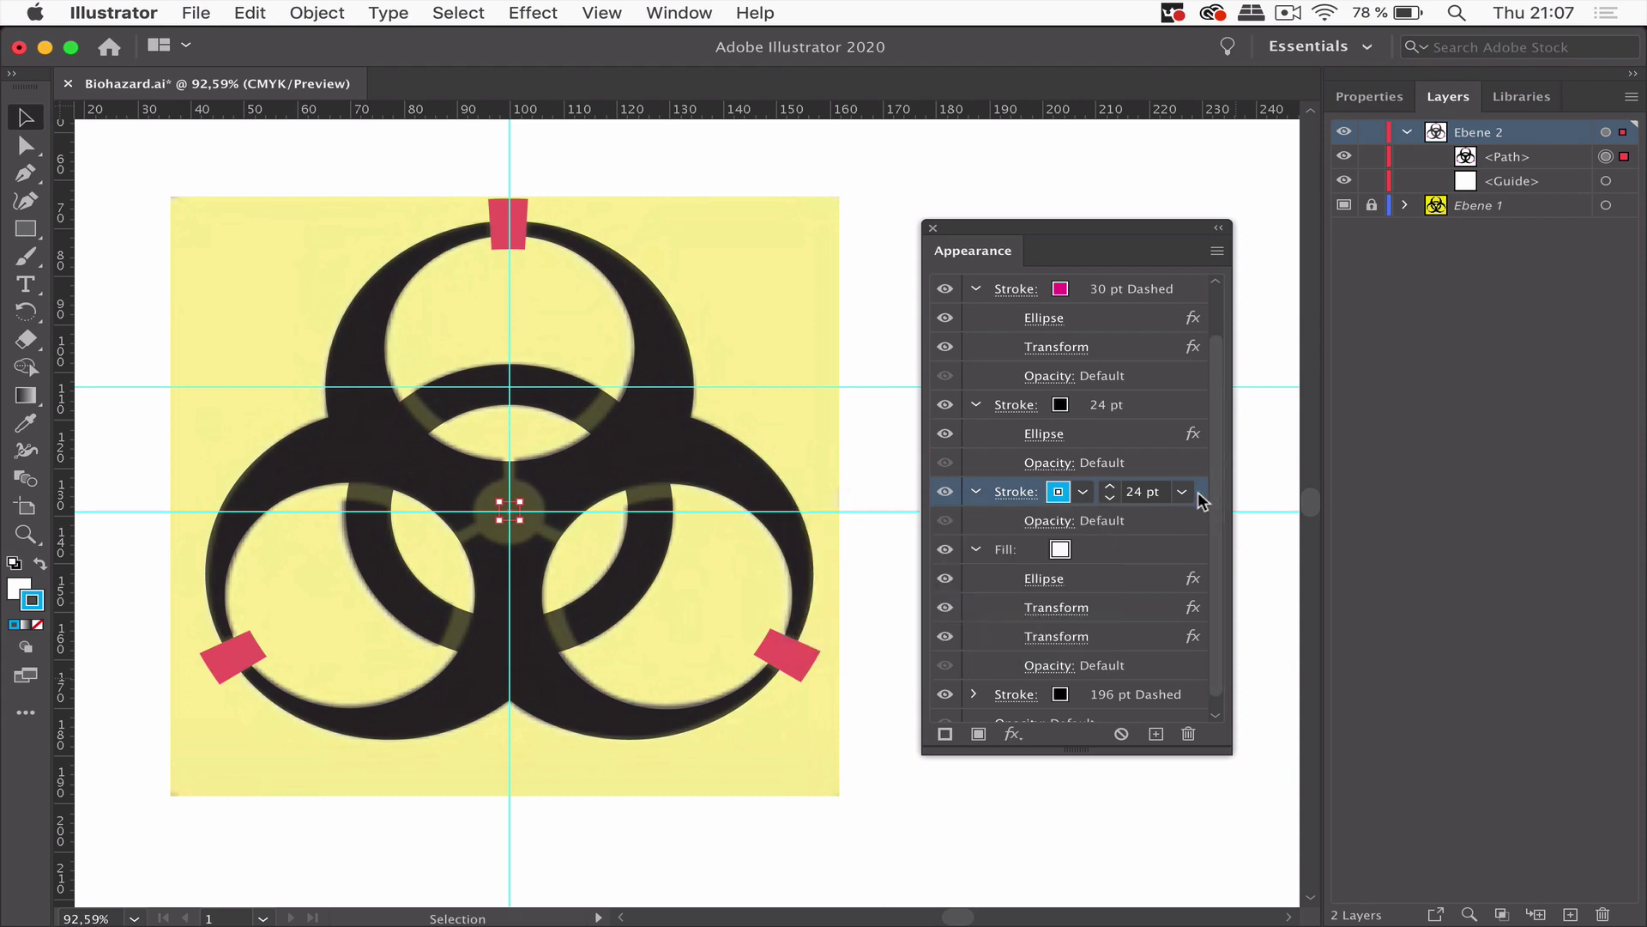
pyautogui.click(1125, 577)
pyautogui.keyDown('shift'); pyautogui.click(1107, 636); pyautogui.keyUp('shift')
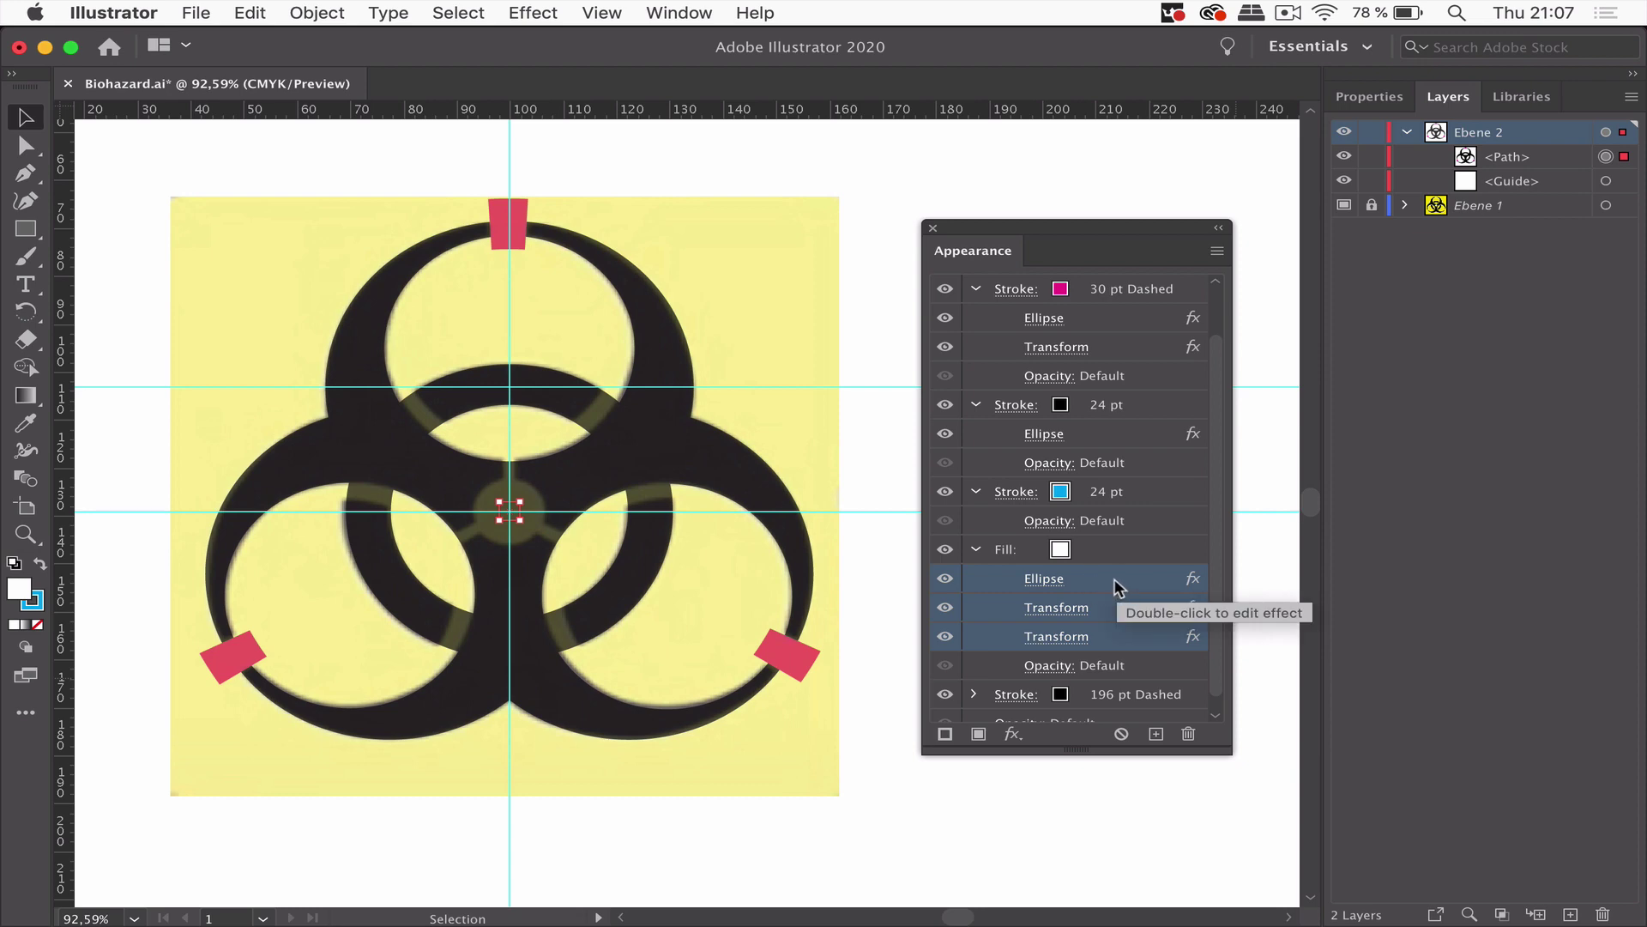
pyautogui.moveTo(1114, 579); pyautogui.dragTo(1117, 498)
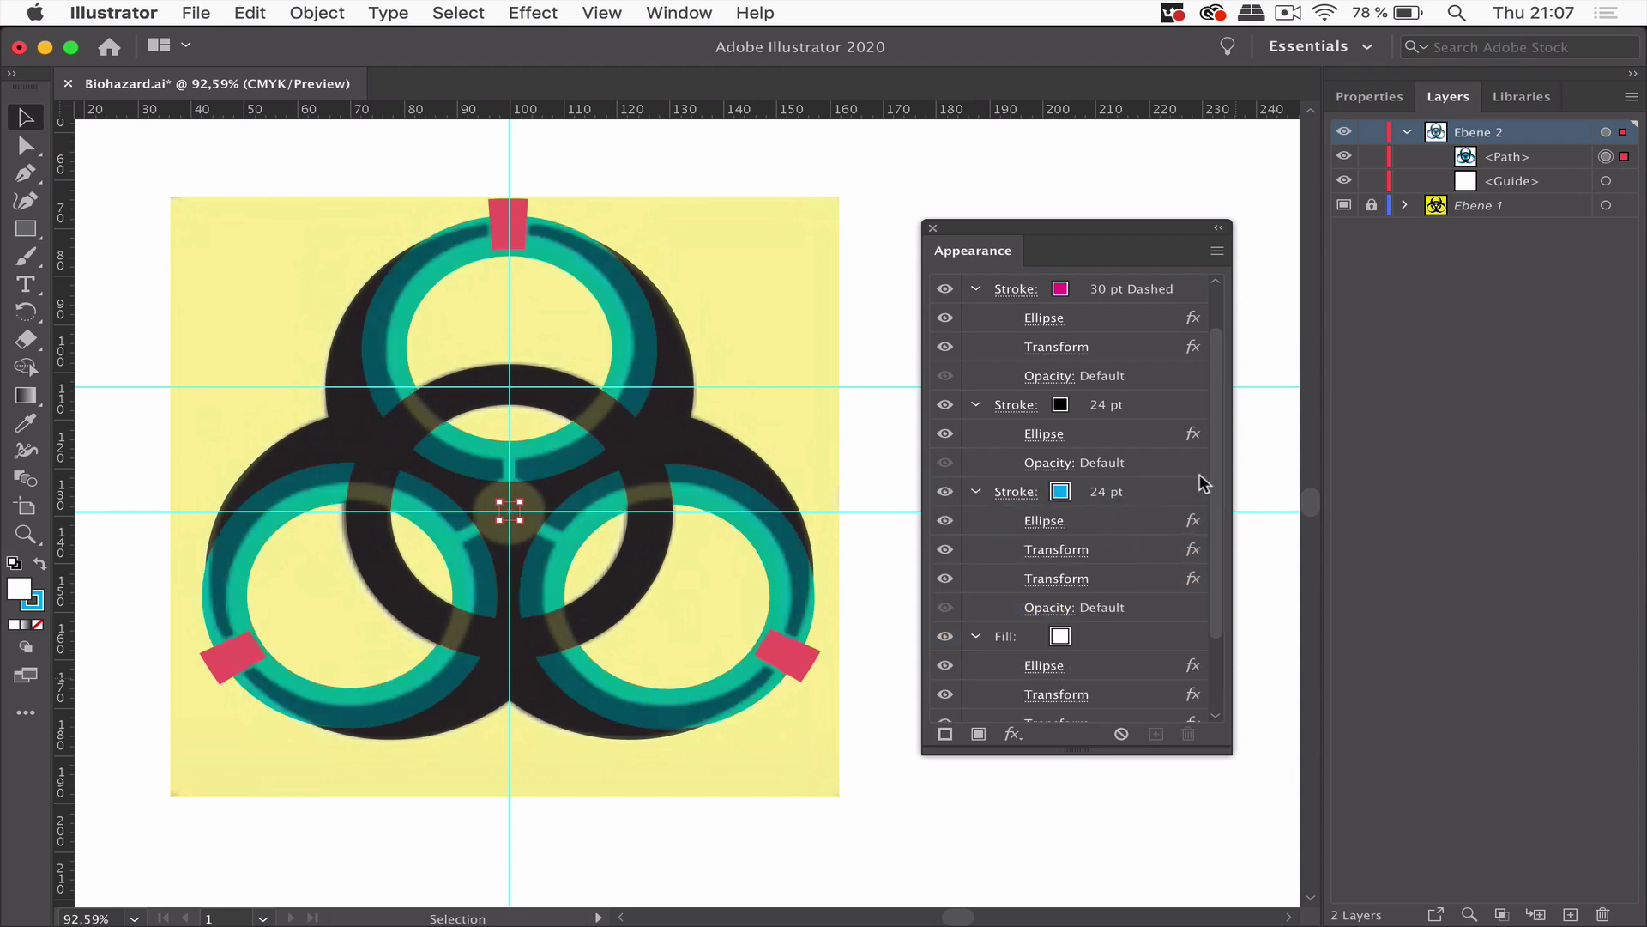
# Reduce the blue stroke's weight to 11 pt to slim the teal rings.
pyautogui.click(1023, 496)
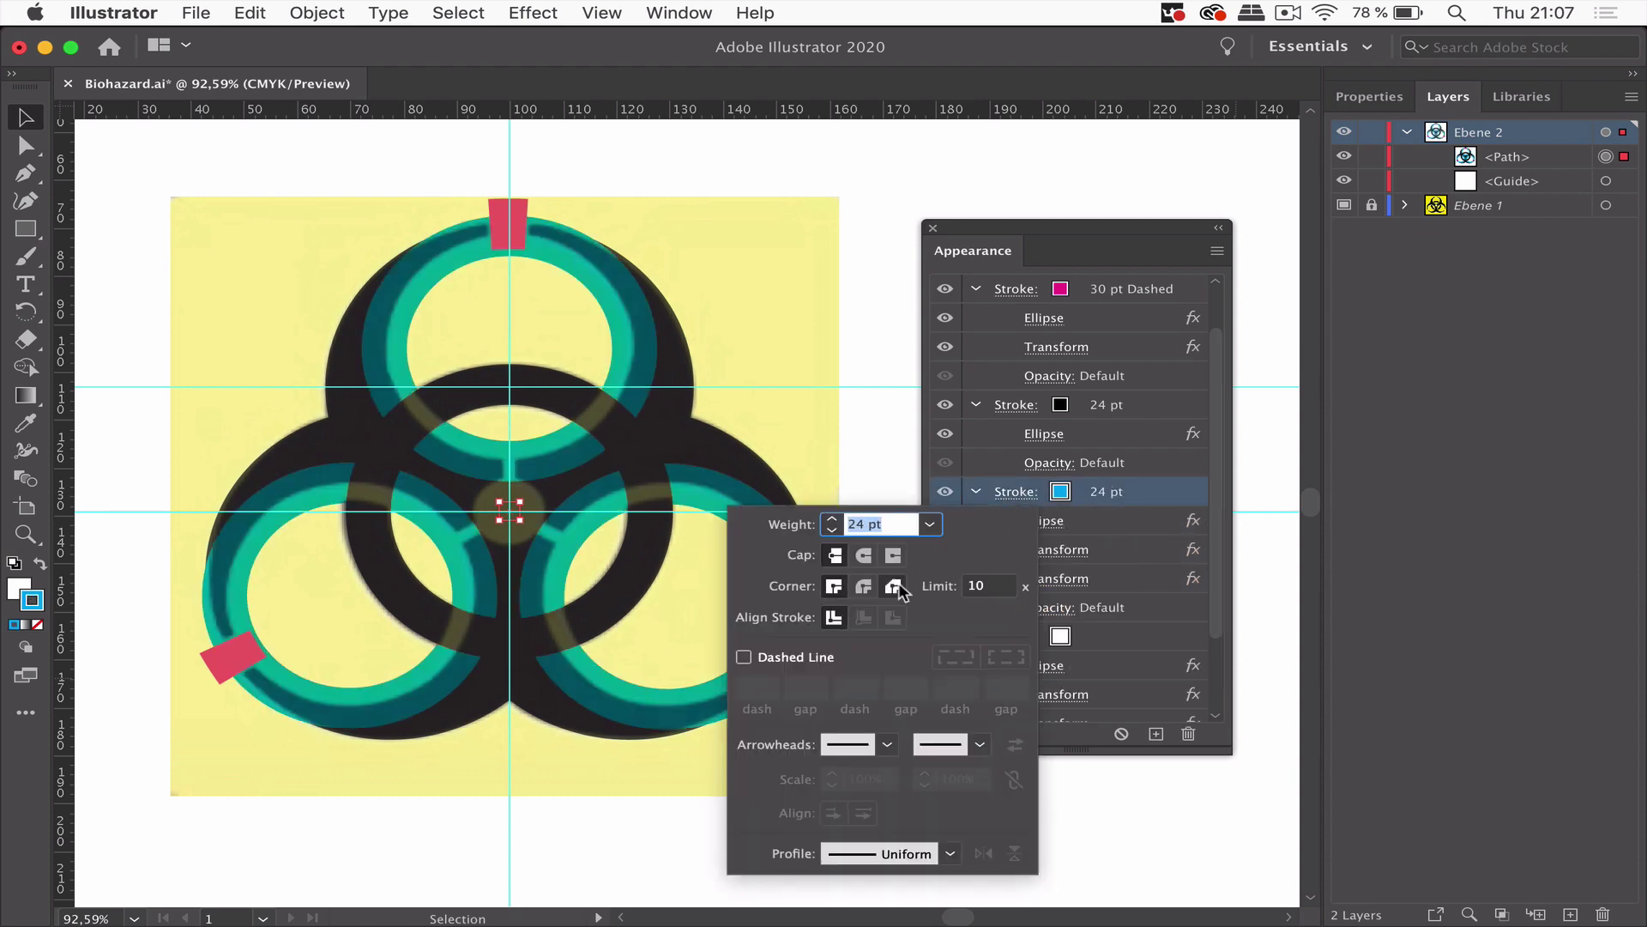
pyautogui.click(1156, 490)
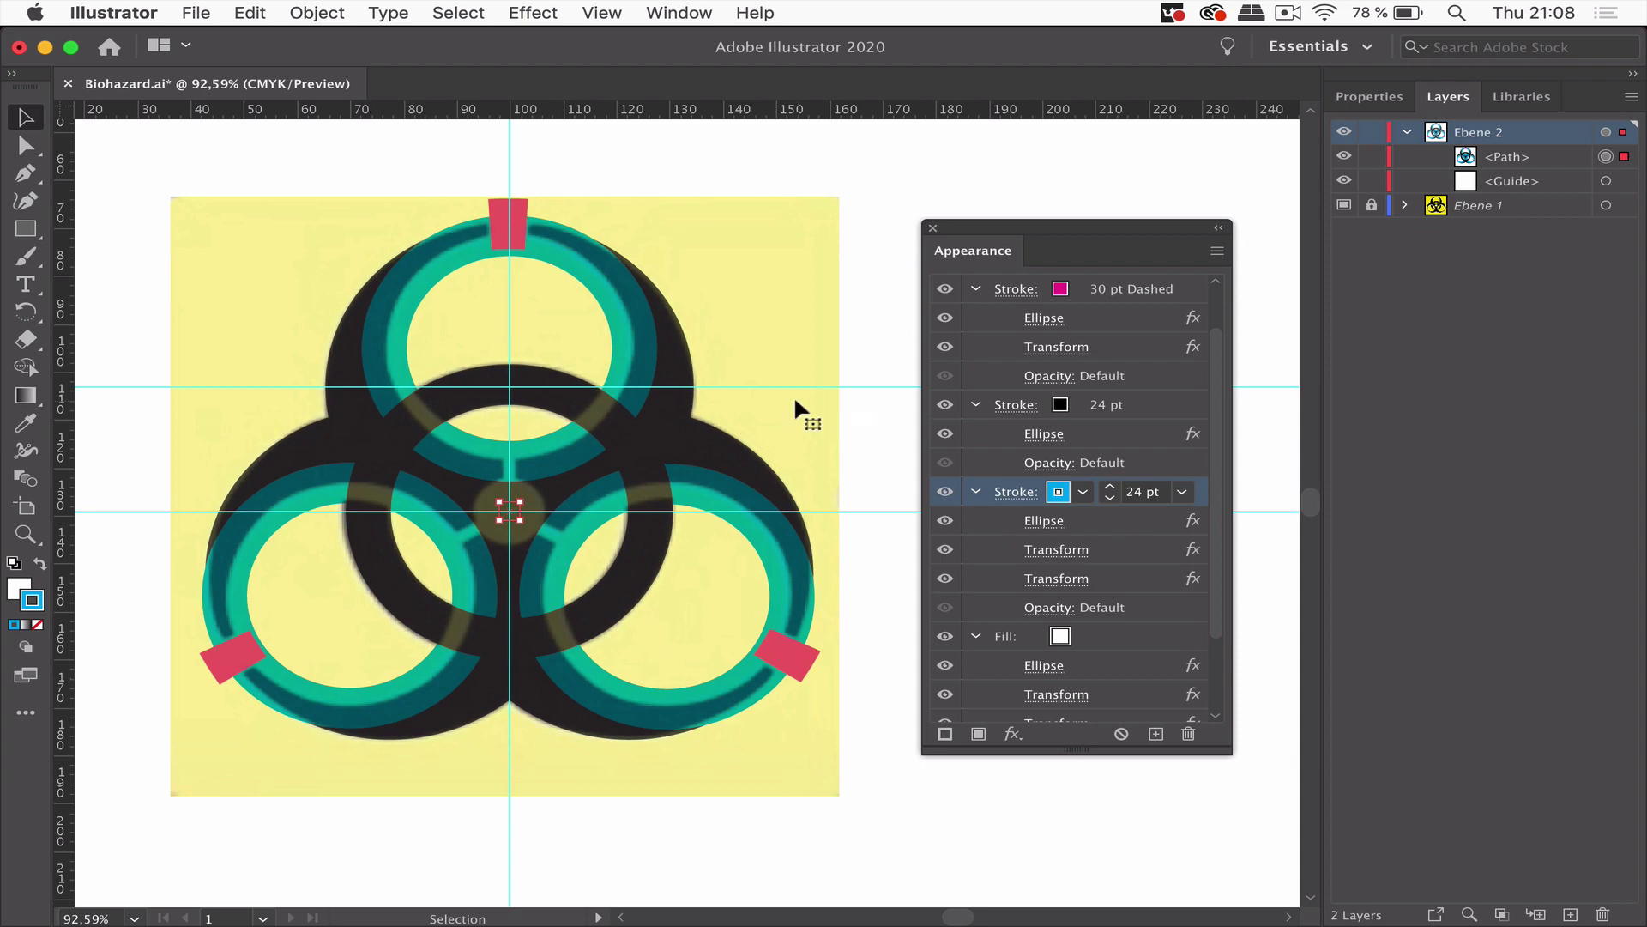
pyautogui.click(1109, 499)
pyautogui.click(1109, 498)
pyautogui.click(1110, 498)
pyautogui.click(1109, 498)
pyautogui.click(1109, 498)
pyautogui.click(1109, 498)
pyautogui.click(1109, 498)
pyautogui.click(1109, 499)
pyautogui.click(1109, 498)
pyautogui.click(1109, 499)
pyautogui.click(1109, 499)
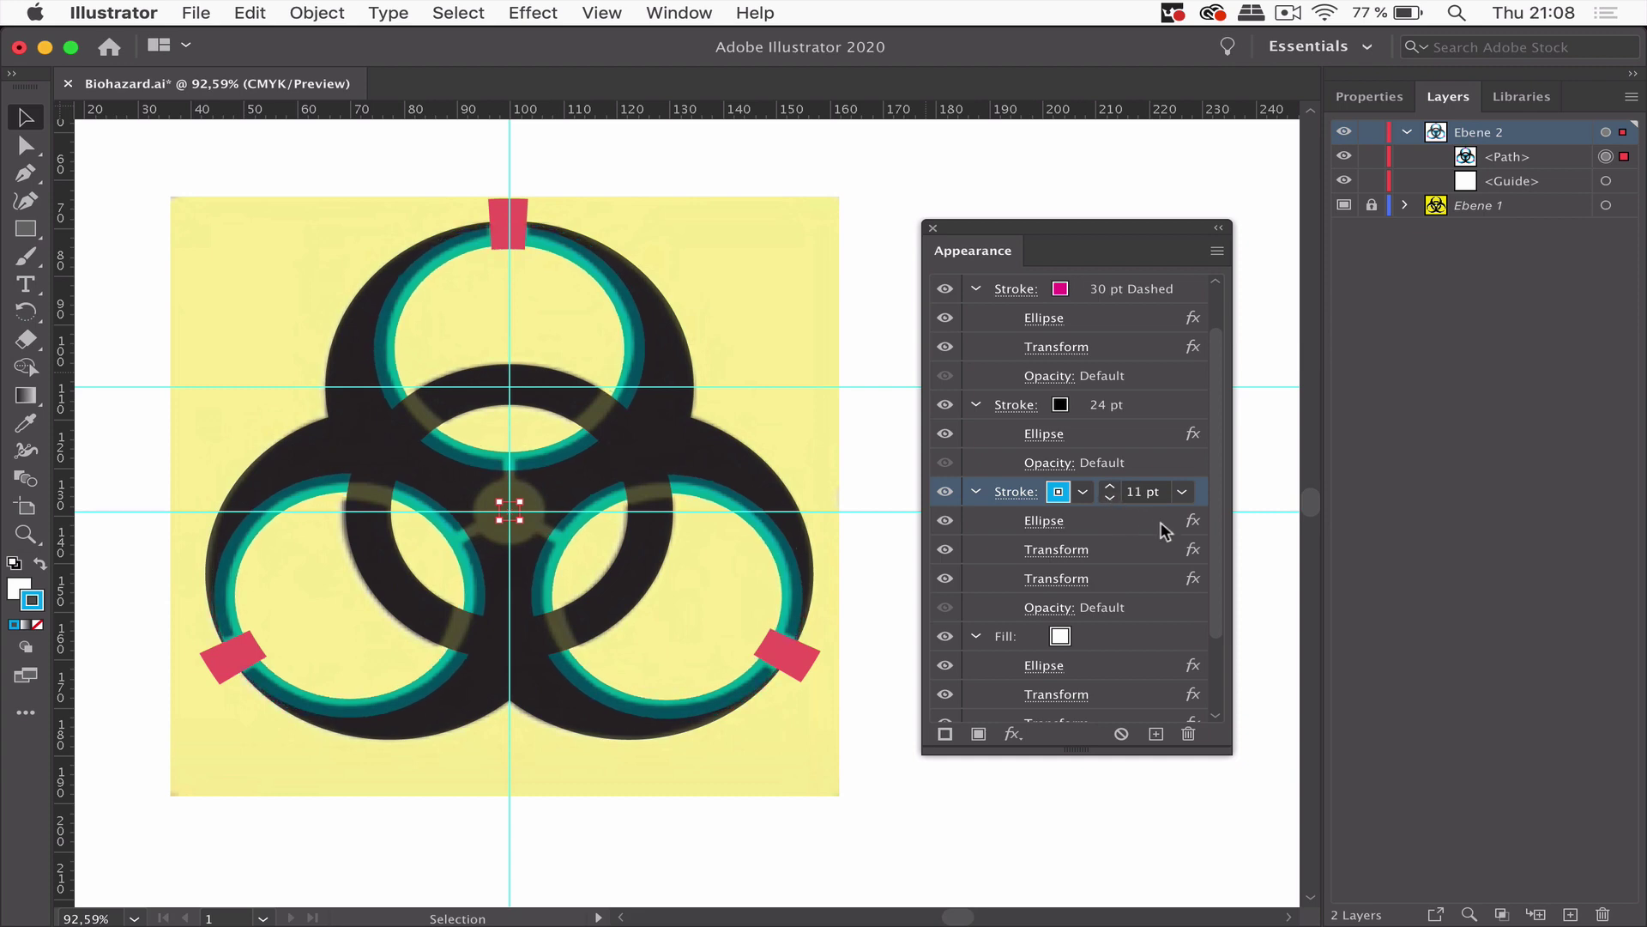
# Resize the teal stroke's Ellipse effect to 43 mm width and 43 mm height.
pyautogui.click(1045, 521)
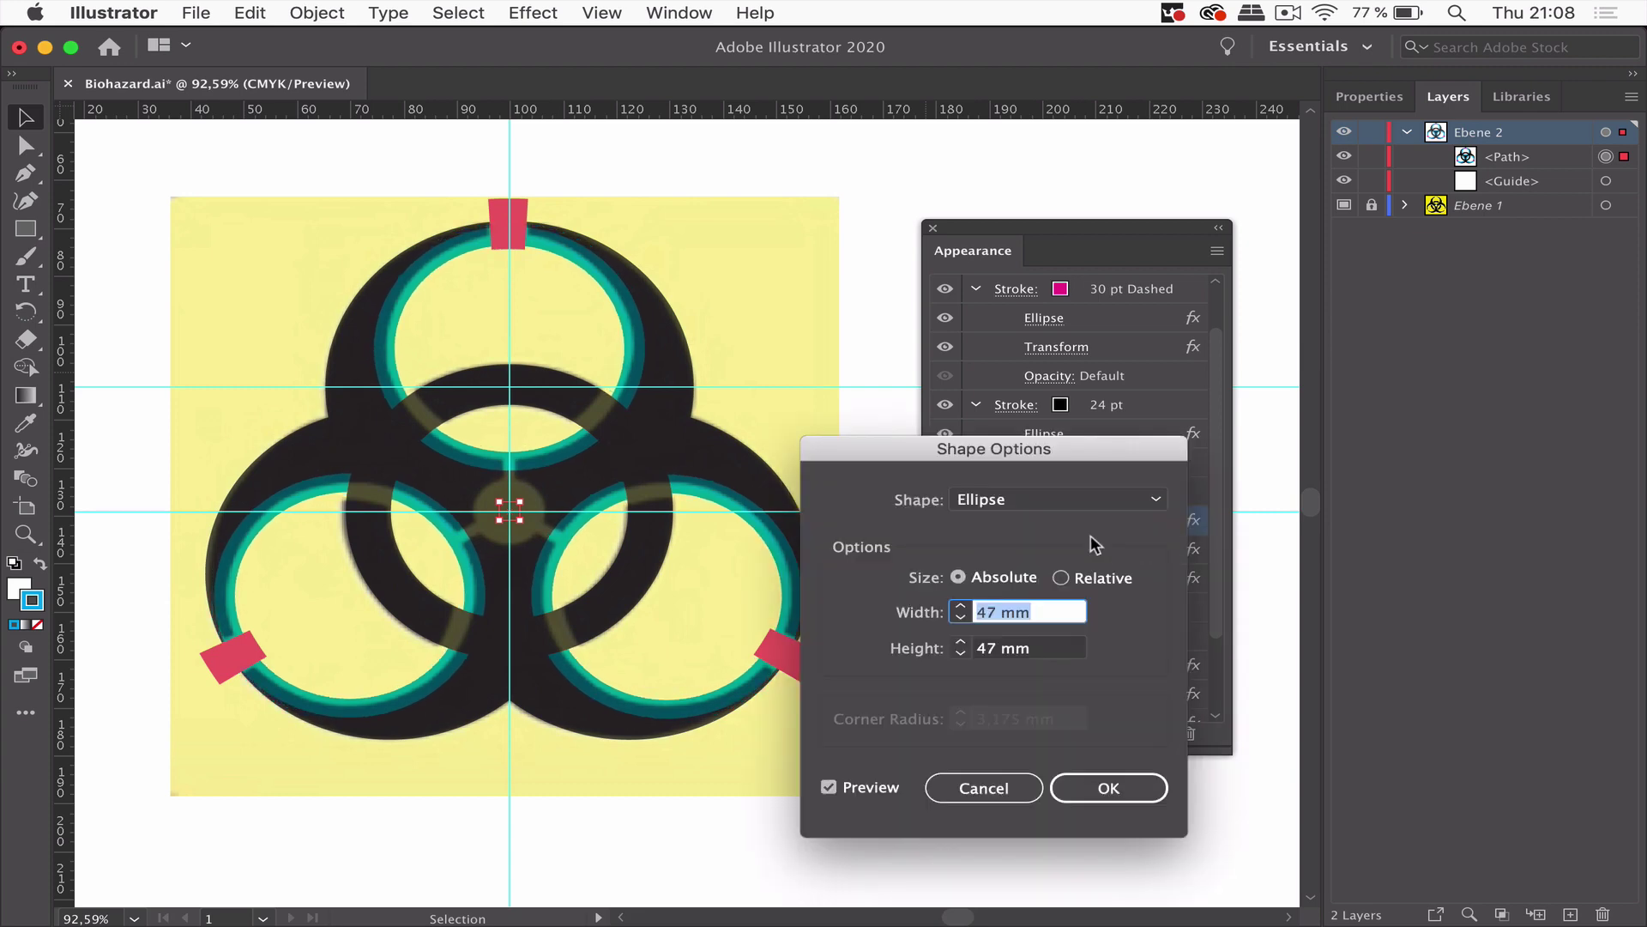
pyautogui.click(961, 618)
pyautogui.click(961, 618)
pyautogui.click(961, 618)
pyautogui.click(961, 618)
pyautogui.click(961, 618)
pyautogui.click(961, 605)
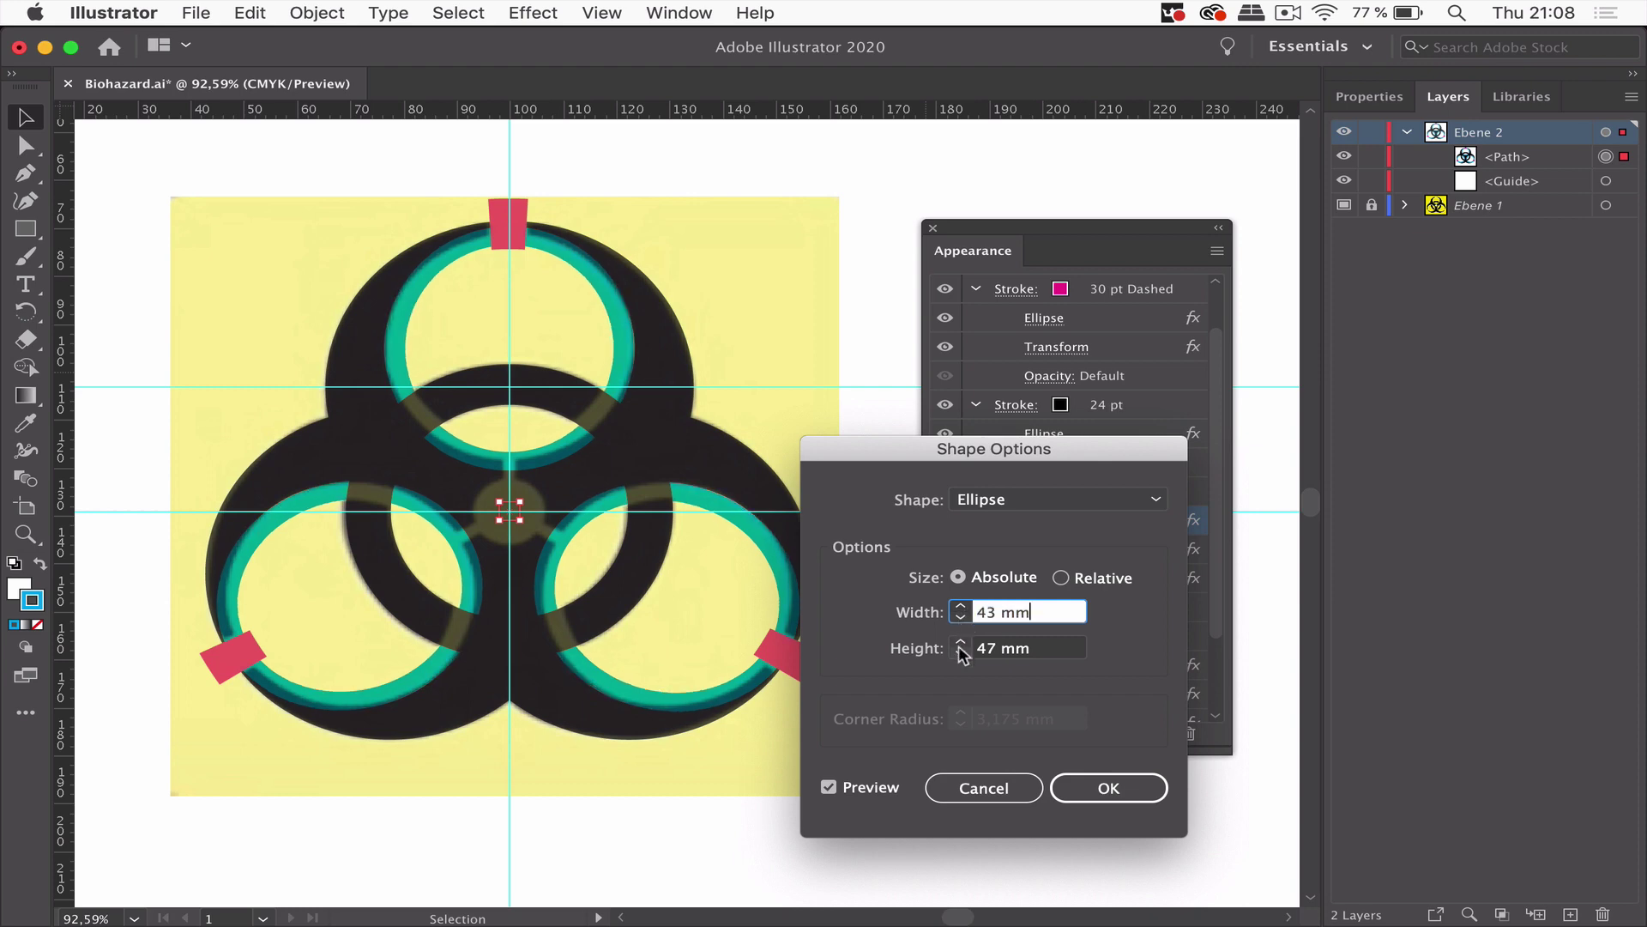
pyautogui.click(961, 654)
pyautogui.click(961, 654)
pyautogui.click(961, 654)
pyautogui.click(961, 654)
pyautogui.click(961, 654)
pyautogui.click(962, 640)
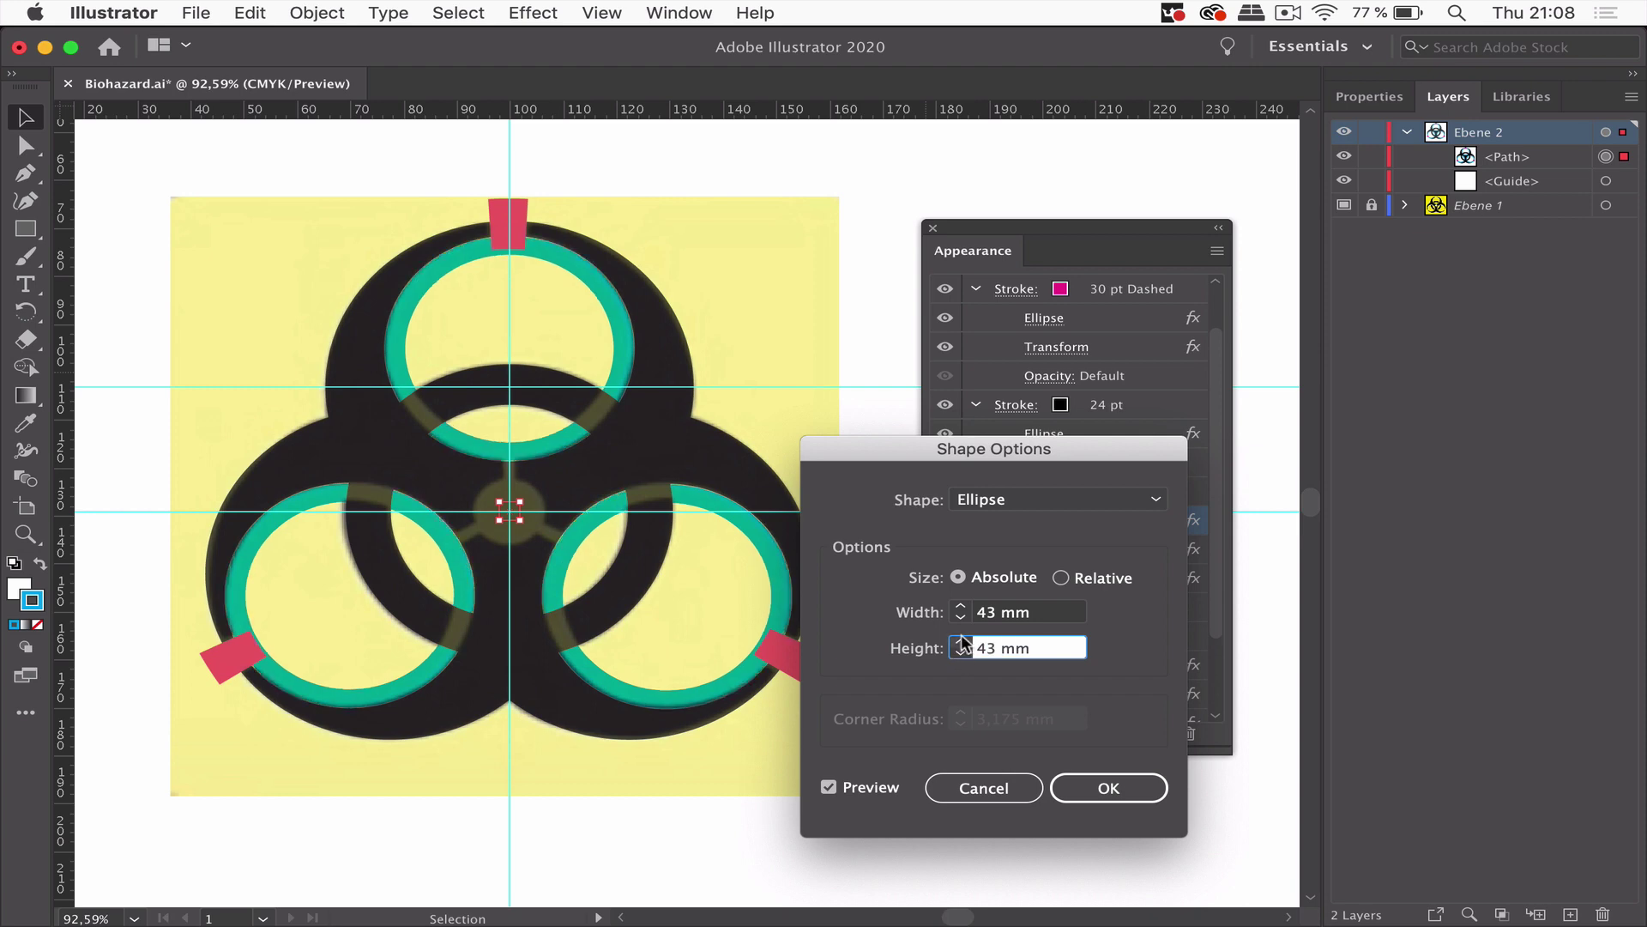
pyautogui.click(1126, 788)
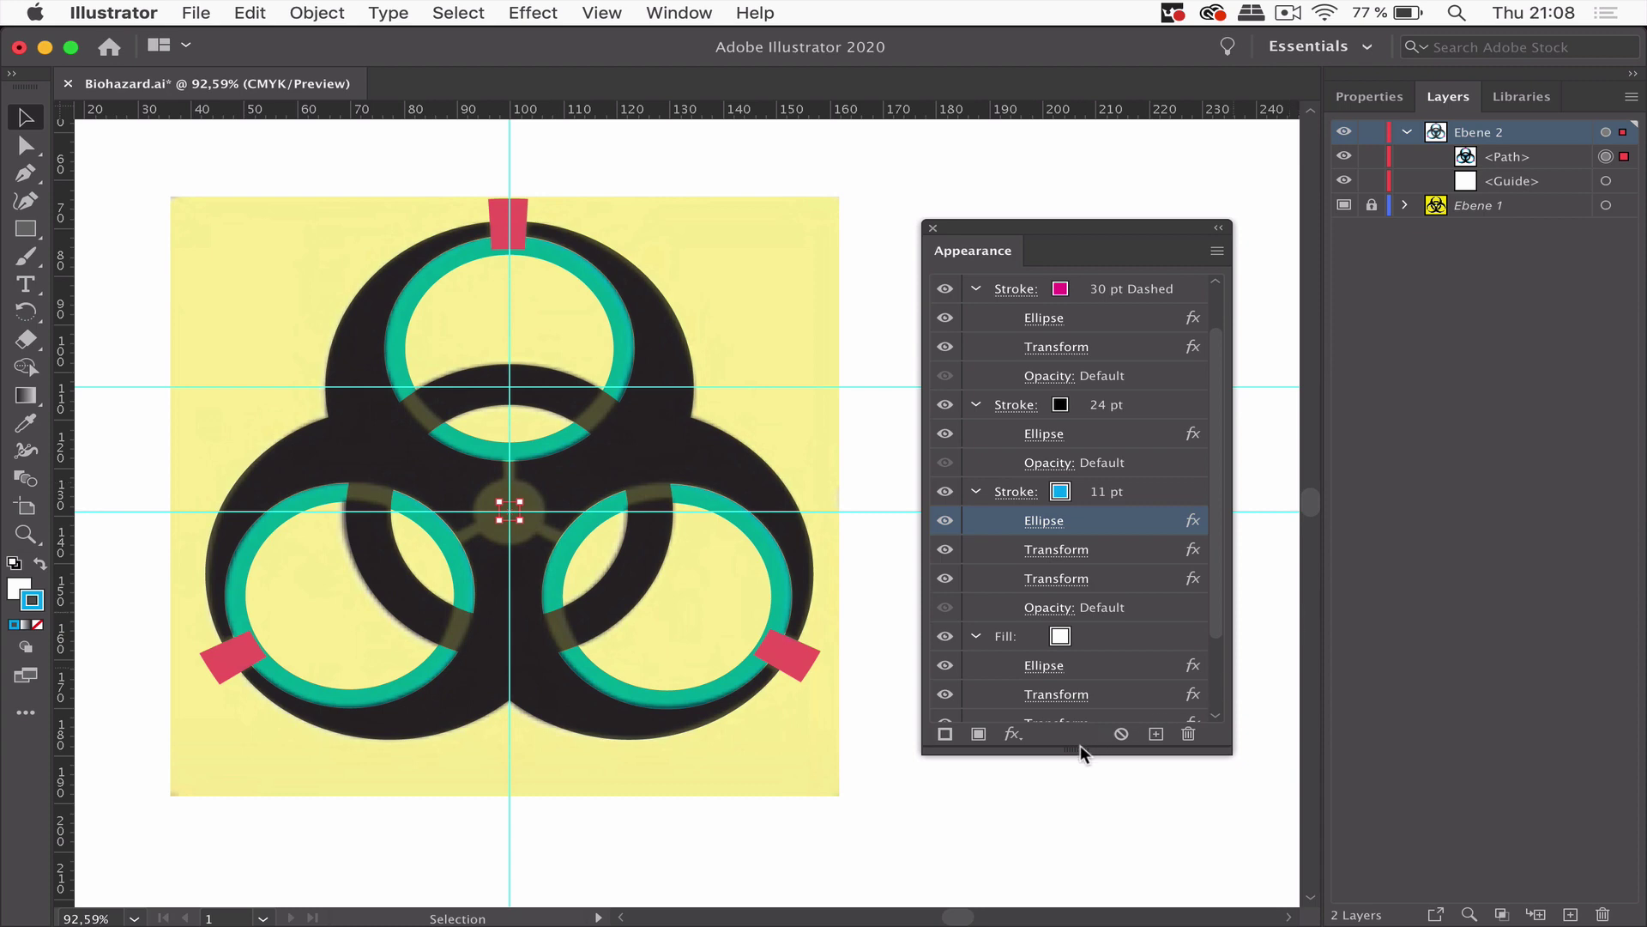
# Set the Fill's opacity to 0%.
pyautogui.moveTo(1074, 753); pyautogui.dragTo(1062, 866)
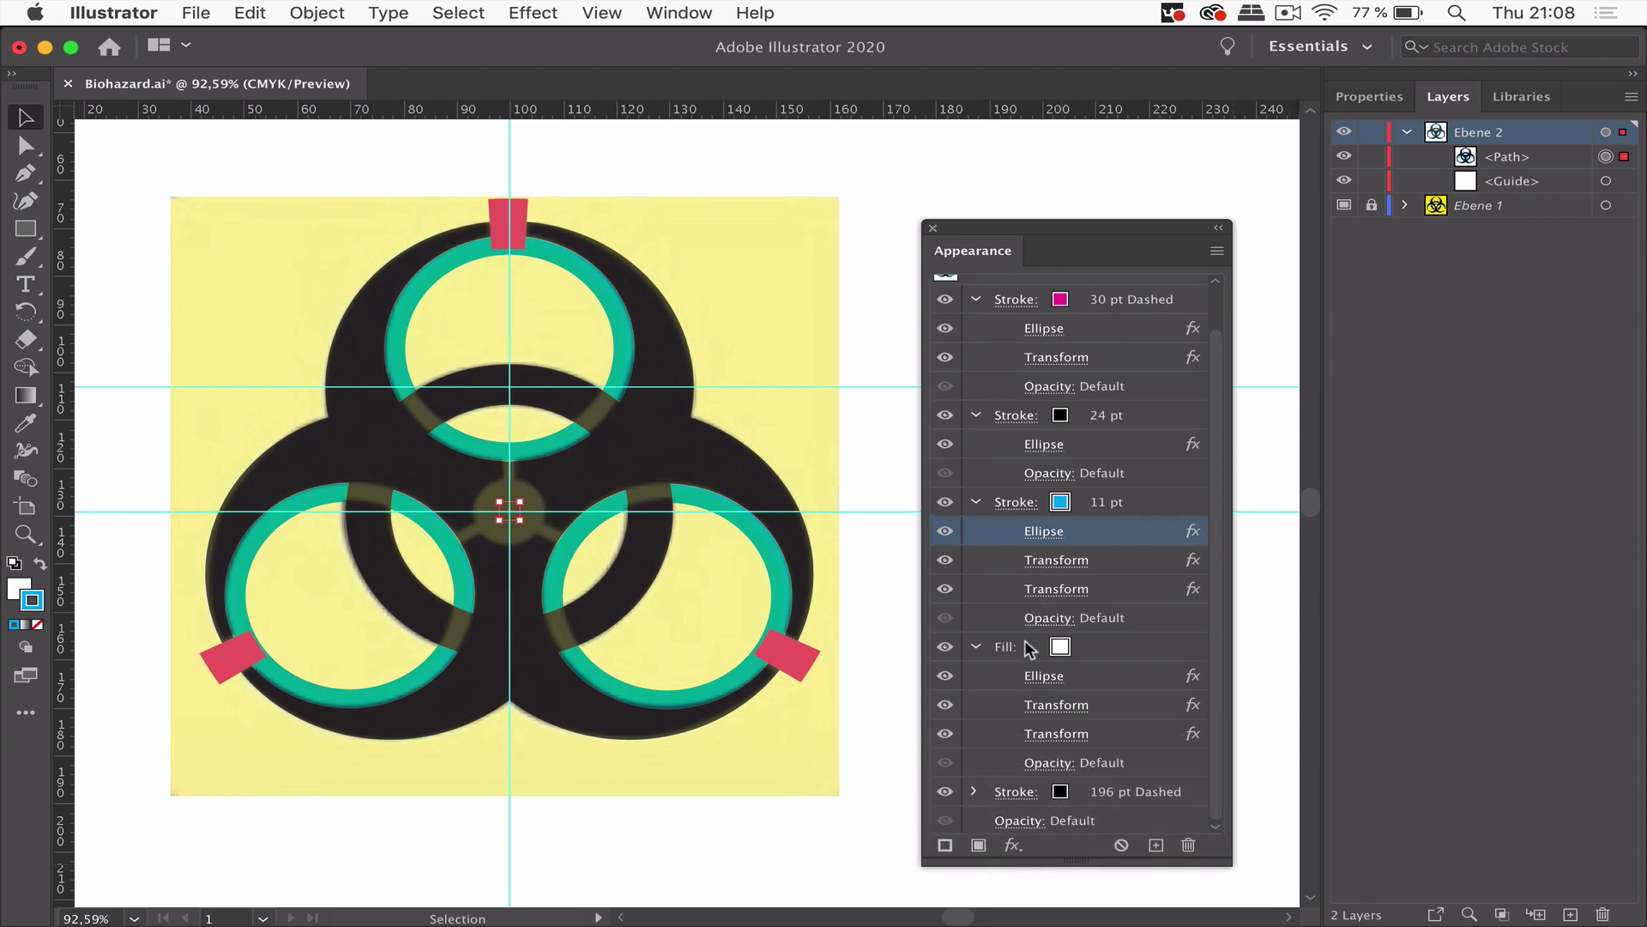
pyautogui.click(975, 648)
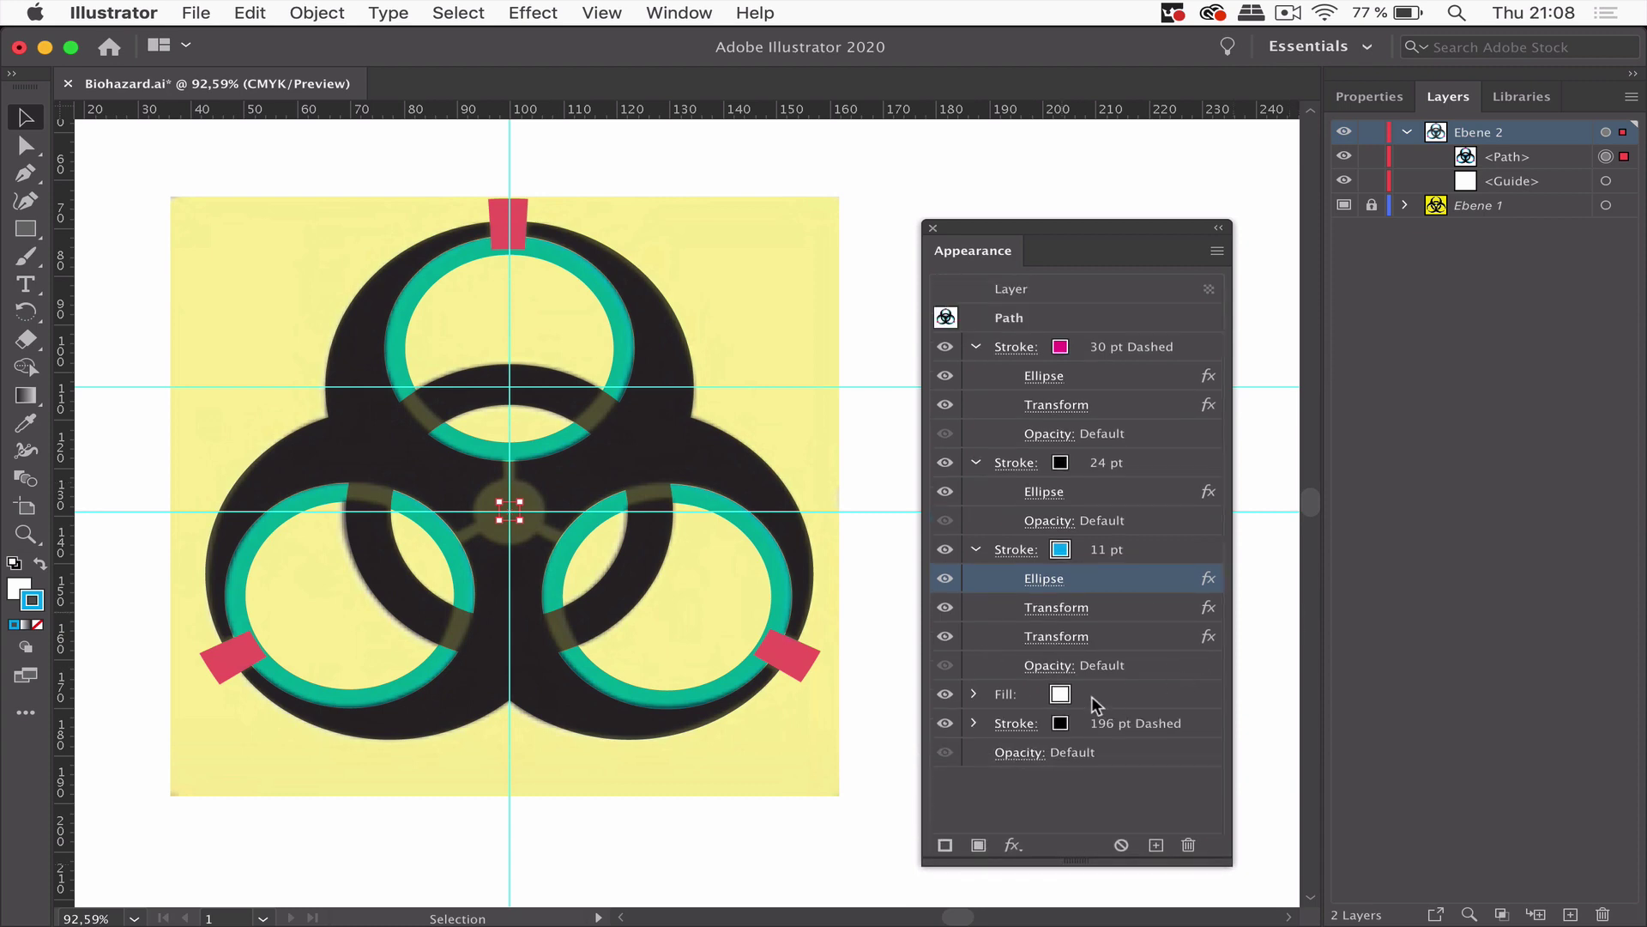
pyautogui.click(975, 698)
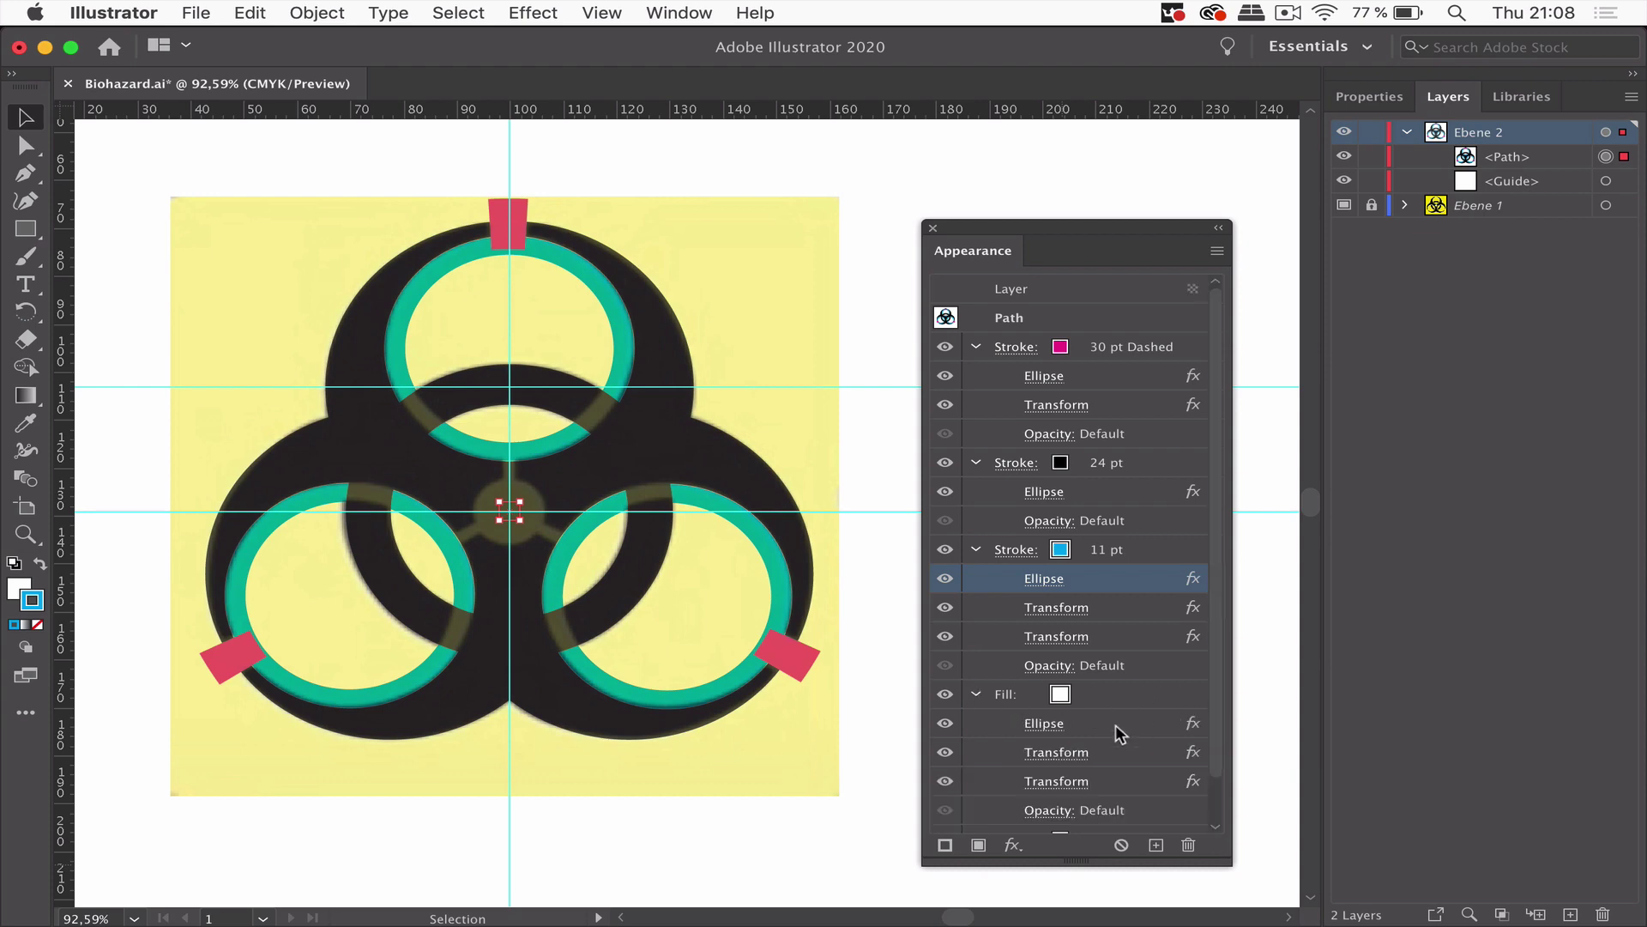
pyautogui.scroll(-3, 1120, 716)
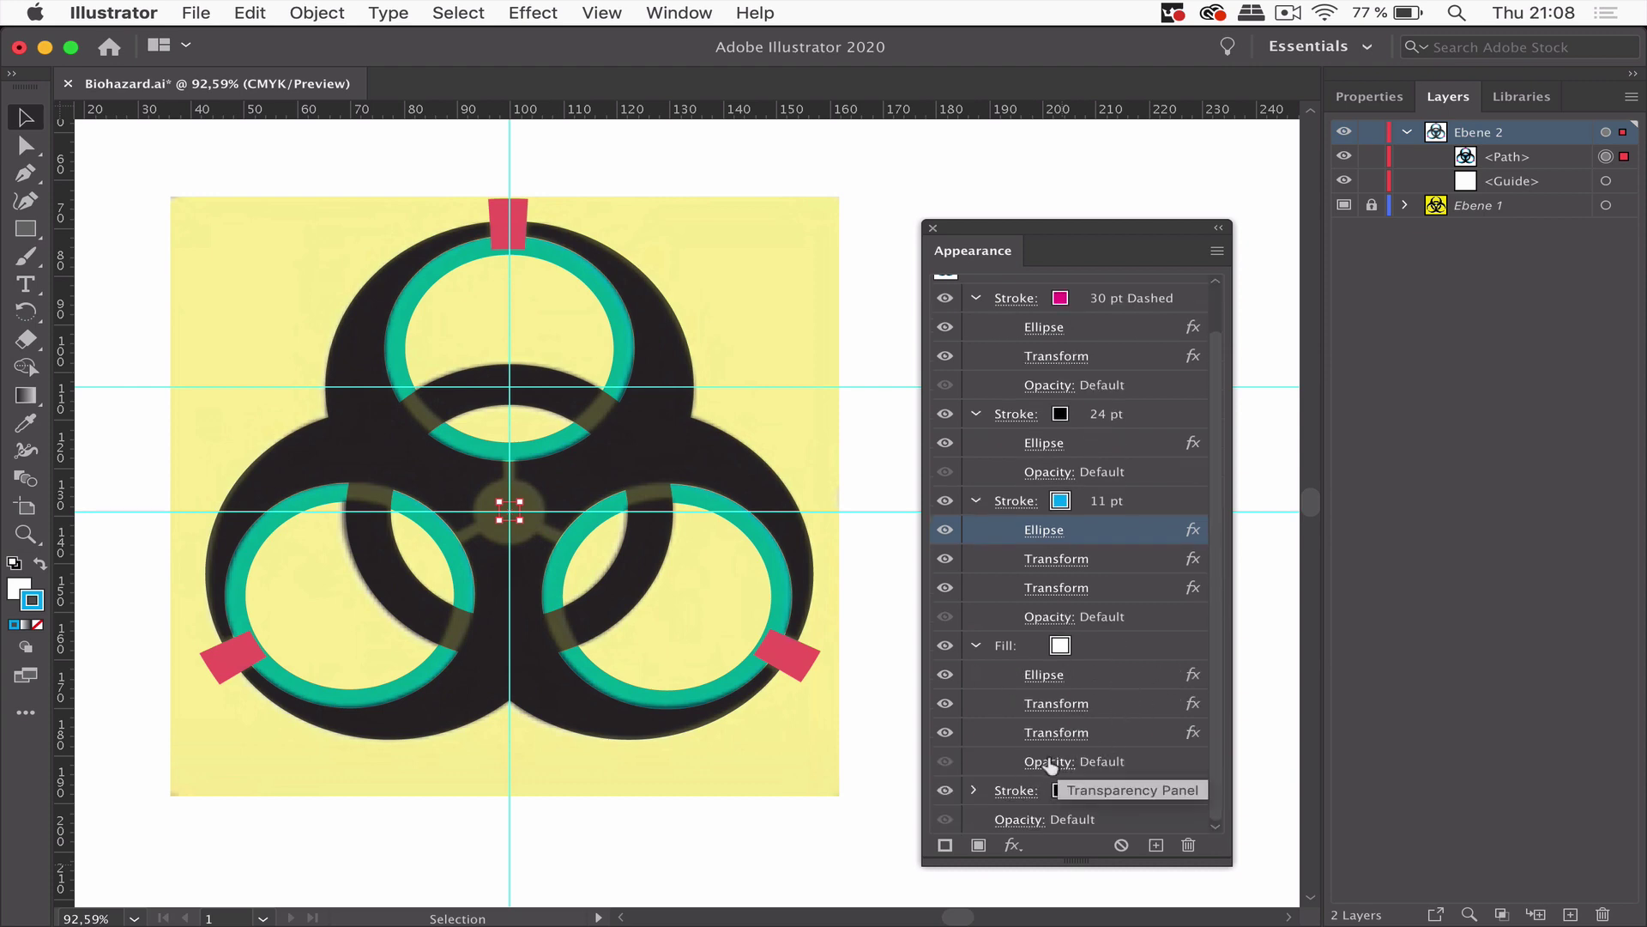
pyautogui.click(1051, 762)
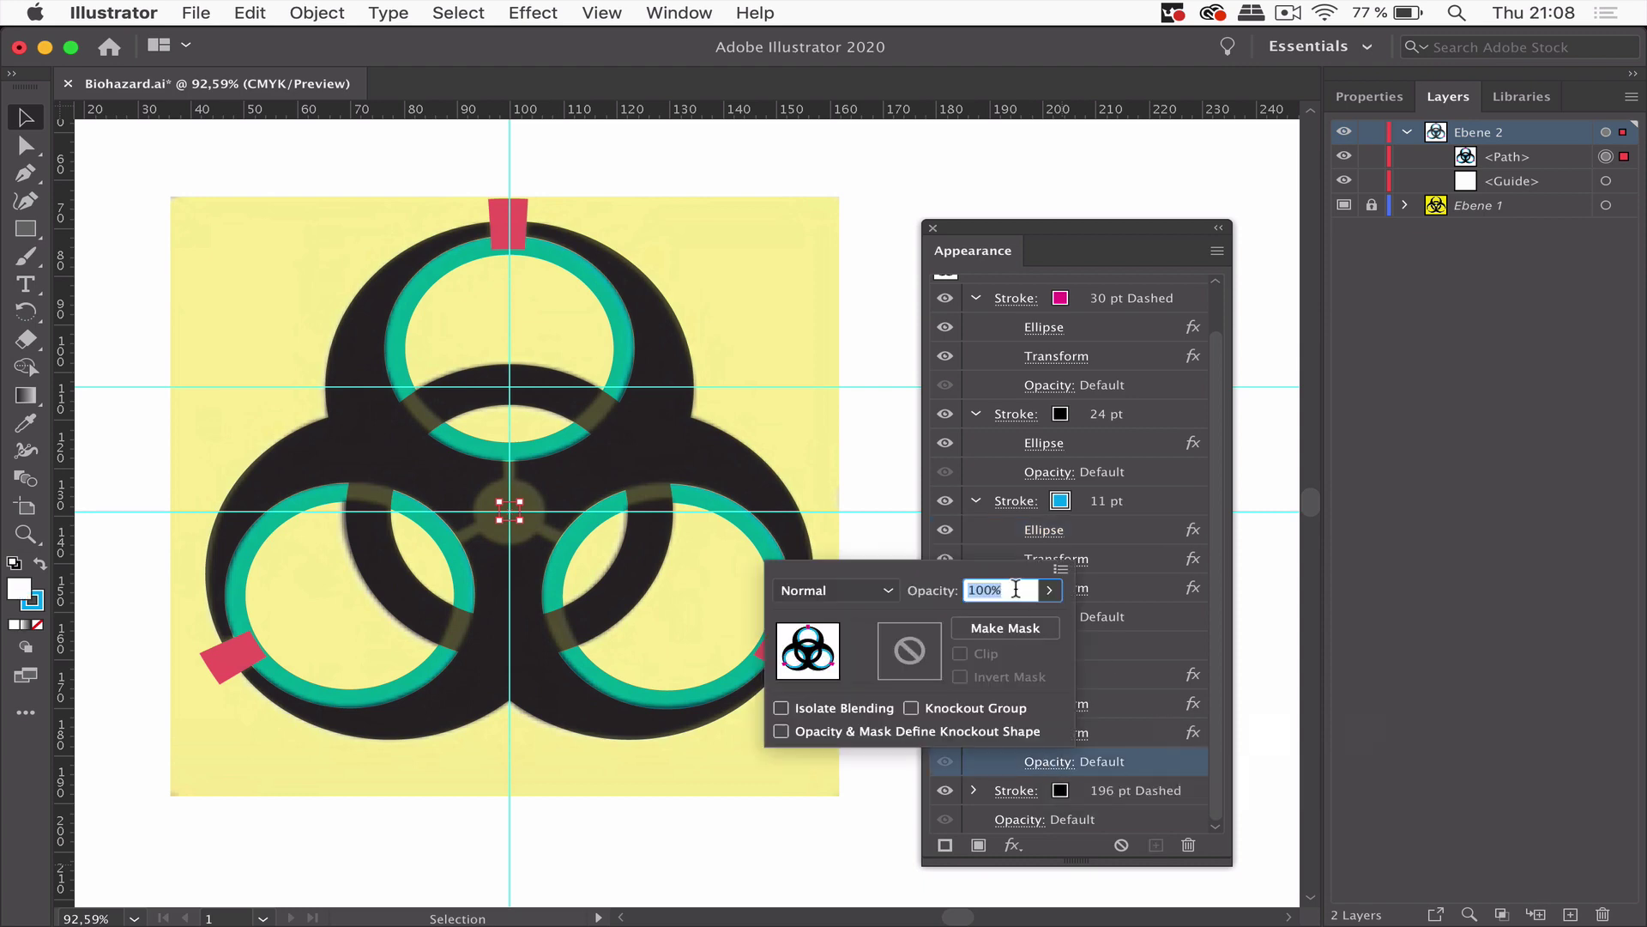
pyautogui.write('0')
pyautogui.press('Return')
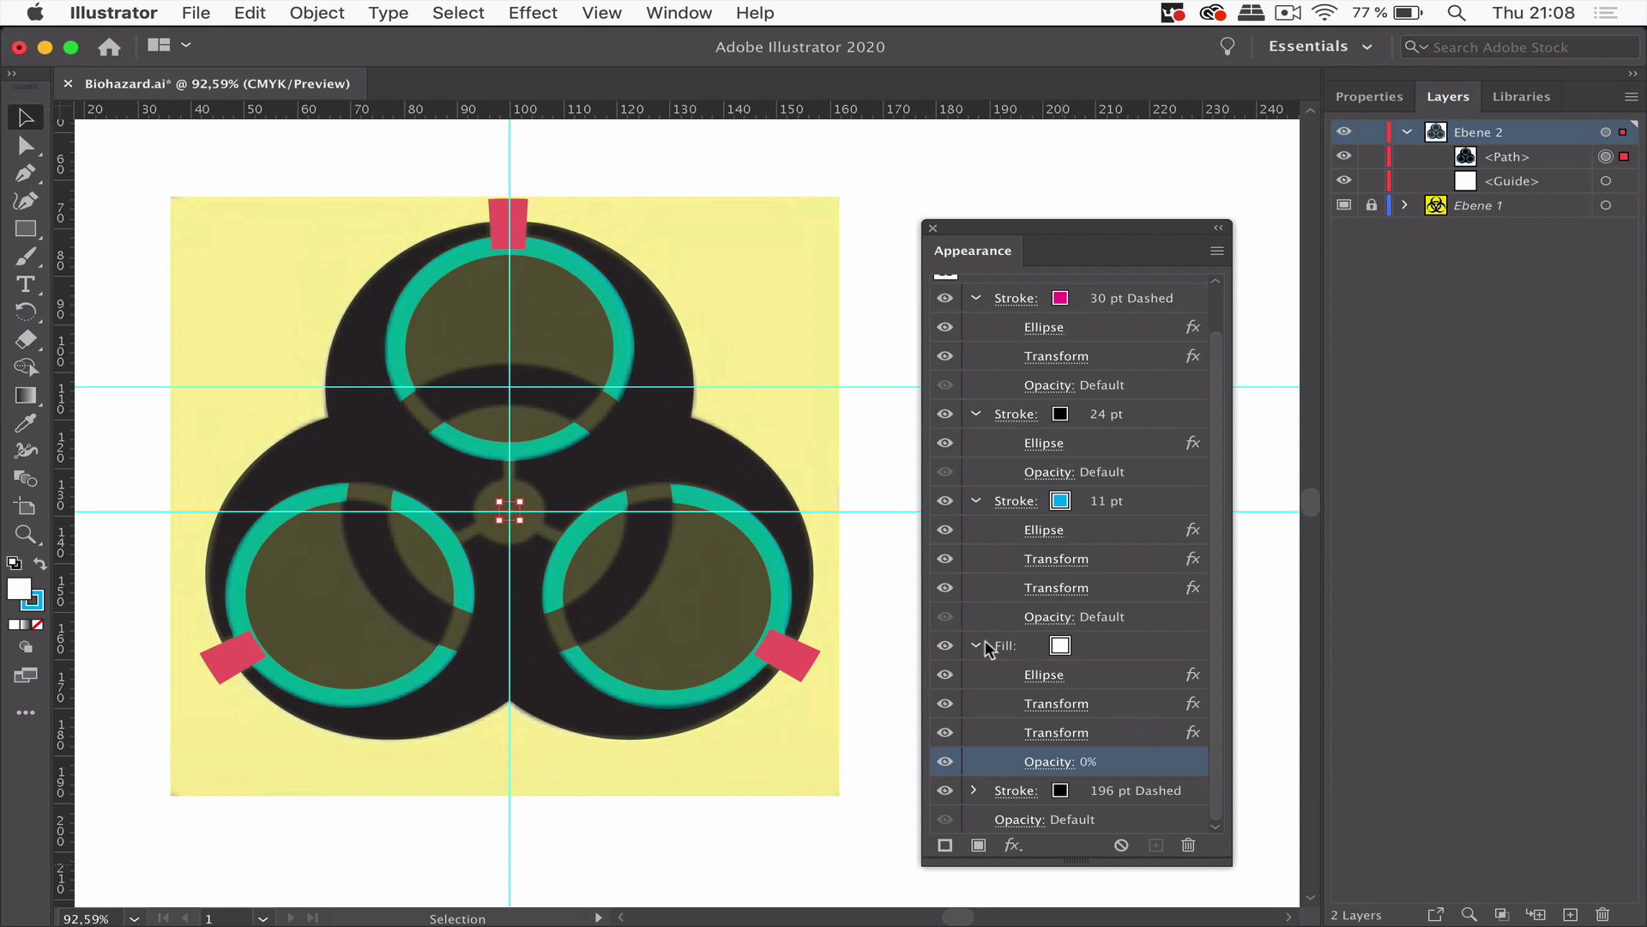
pyautogui.click(973, 645)
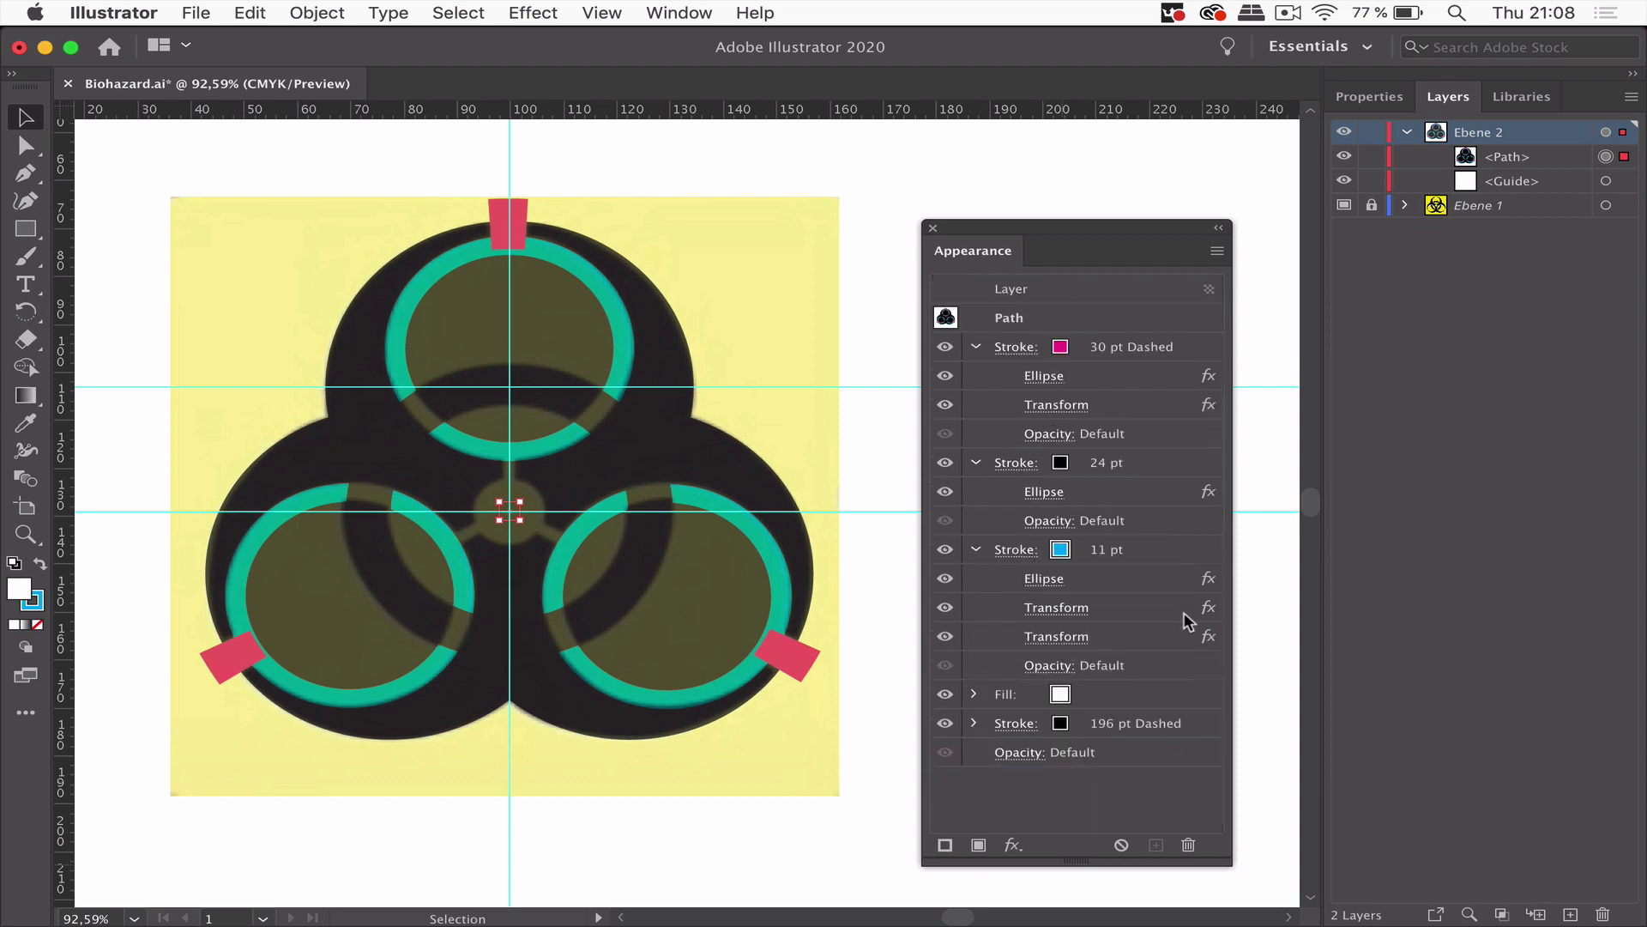
# Set the pink dashed stroke and the 11 pt teal stroke to 0% opacity.
pyautogui.click(1047, 433)
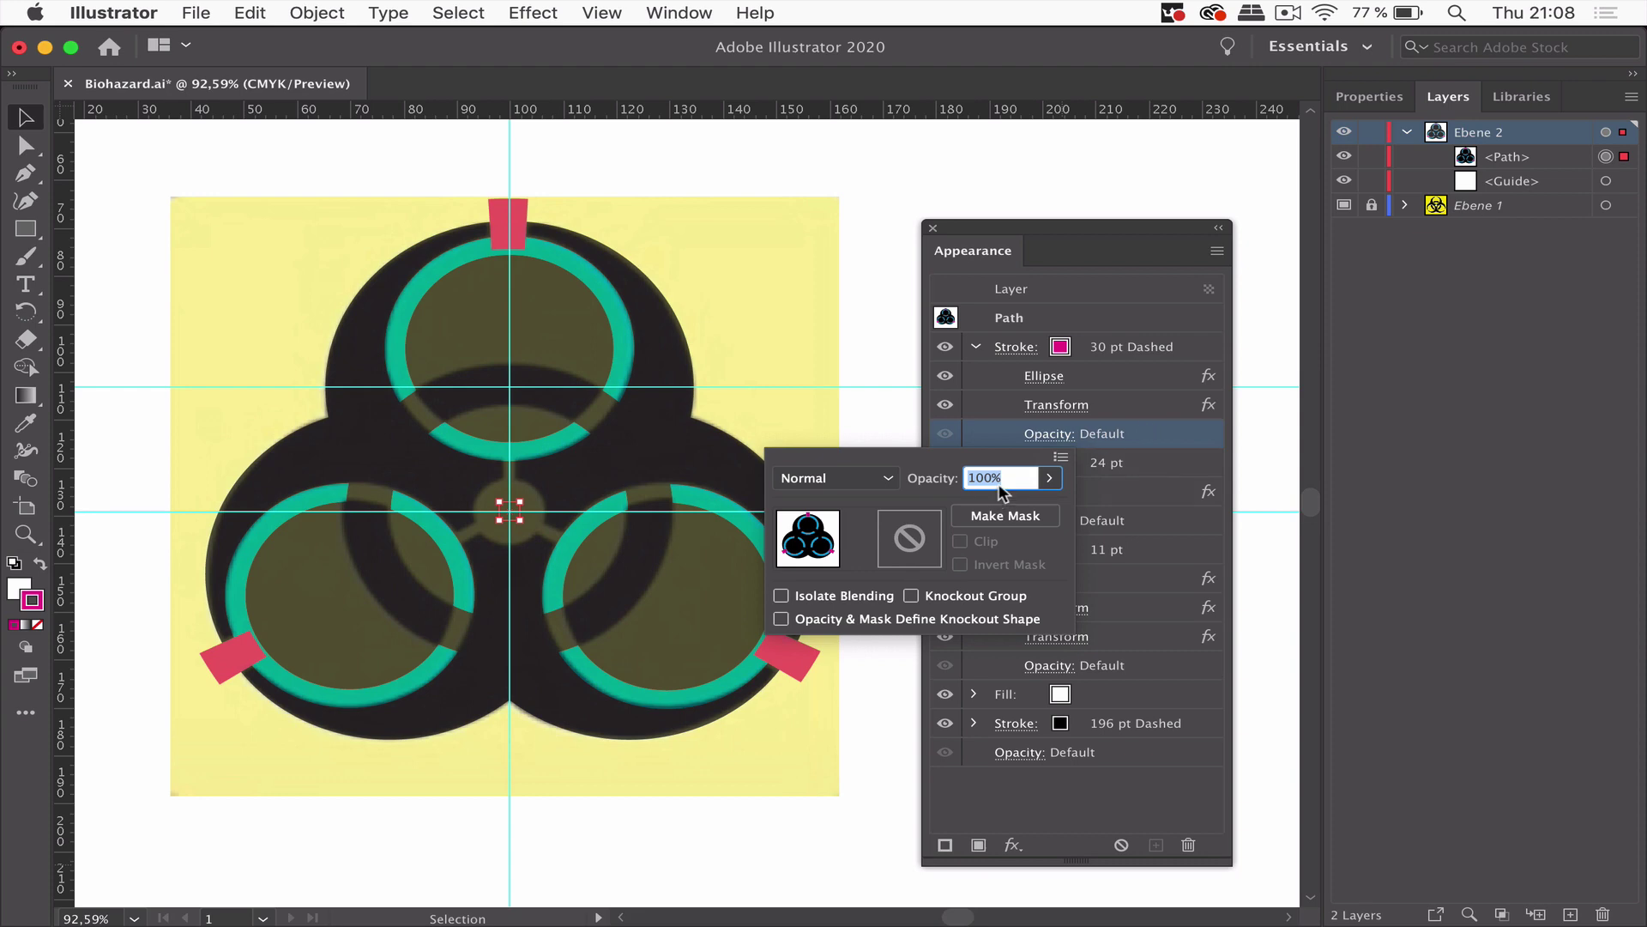
pyautogui.write('0')
pyautogui.press('Return')
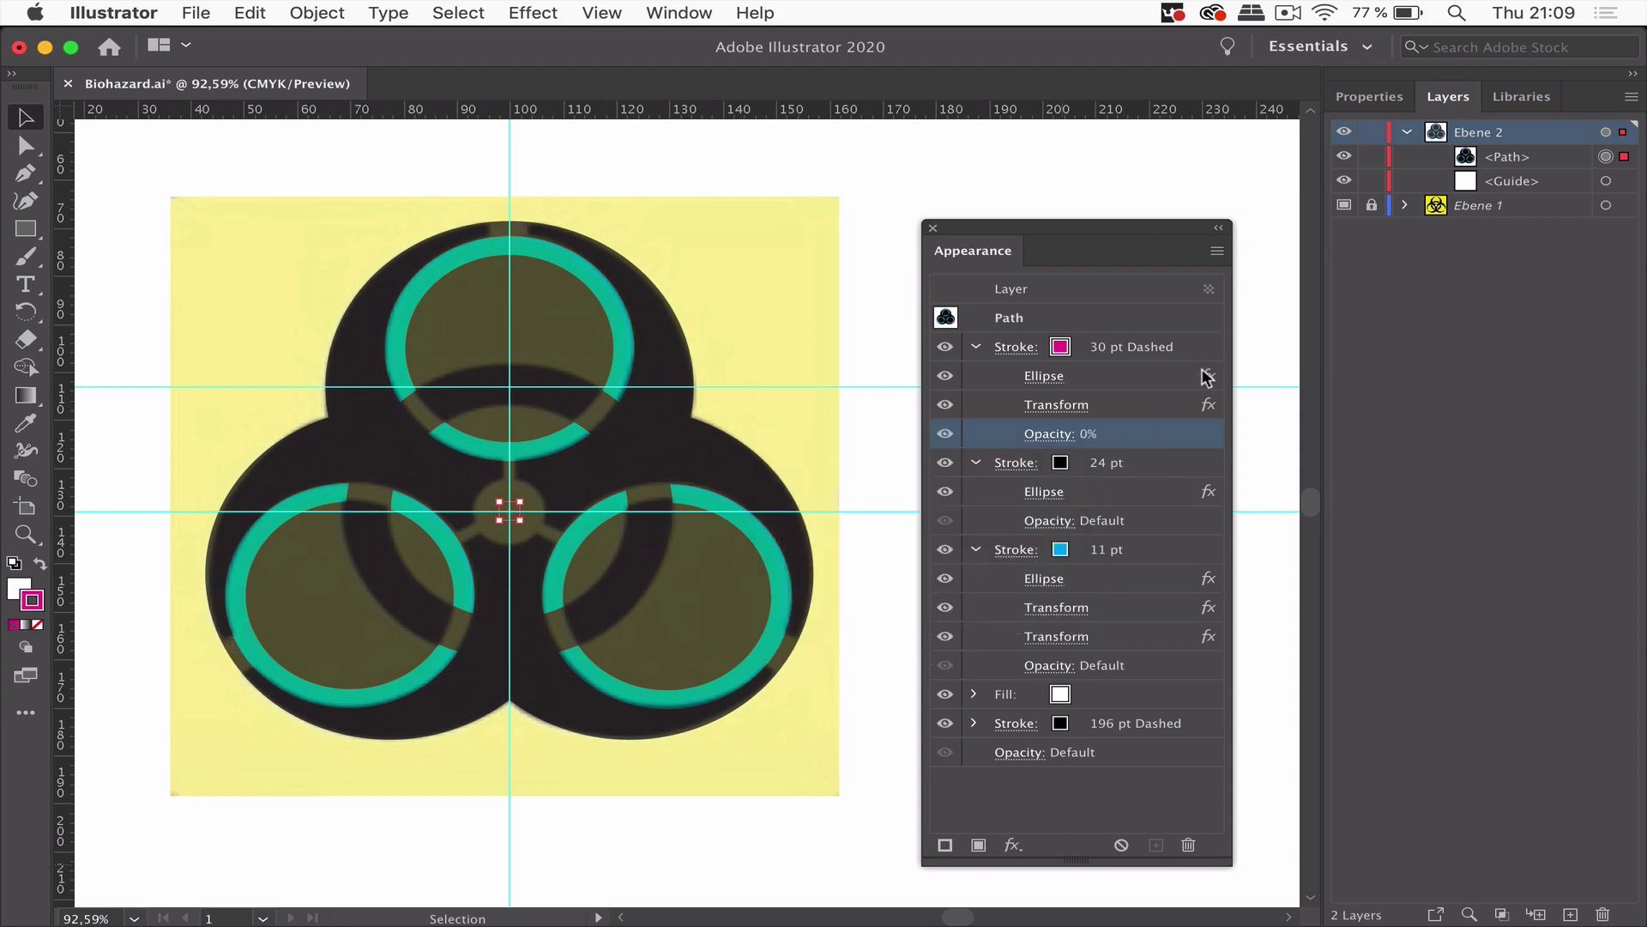
pyautogui.click(1151, 549)
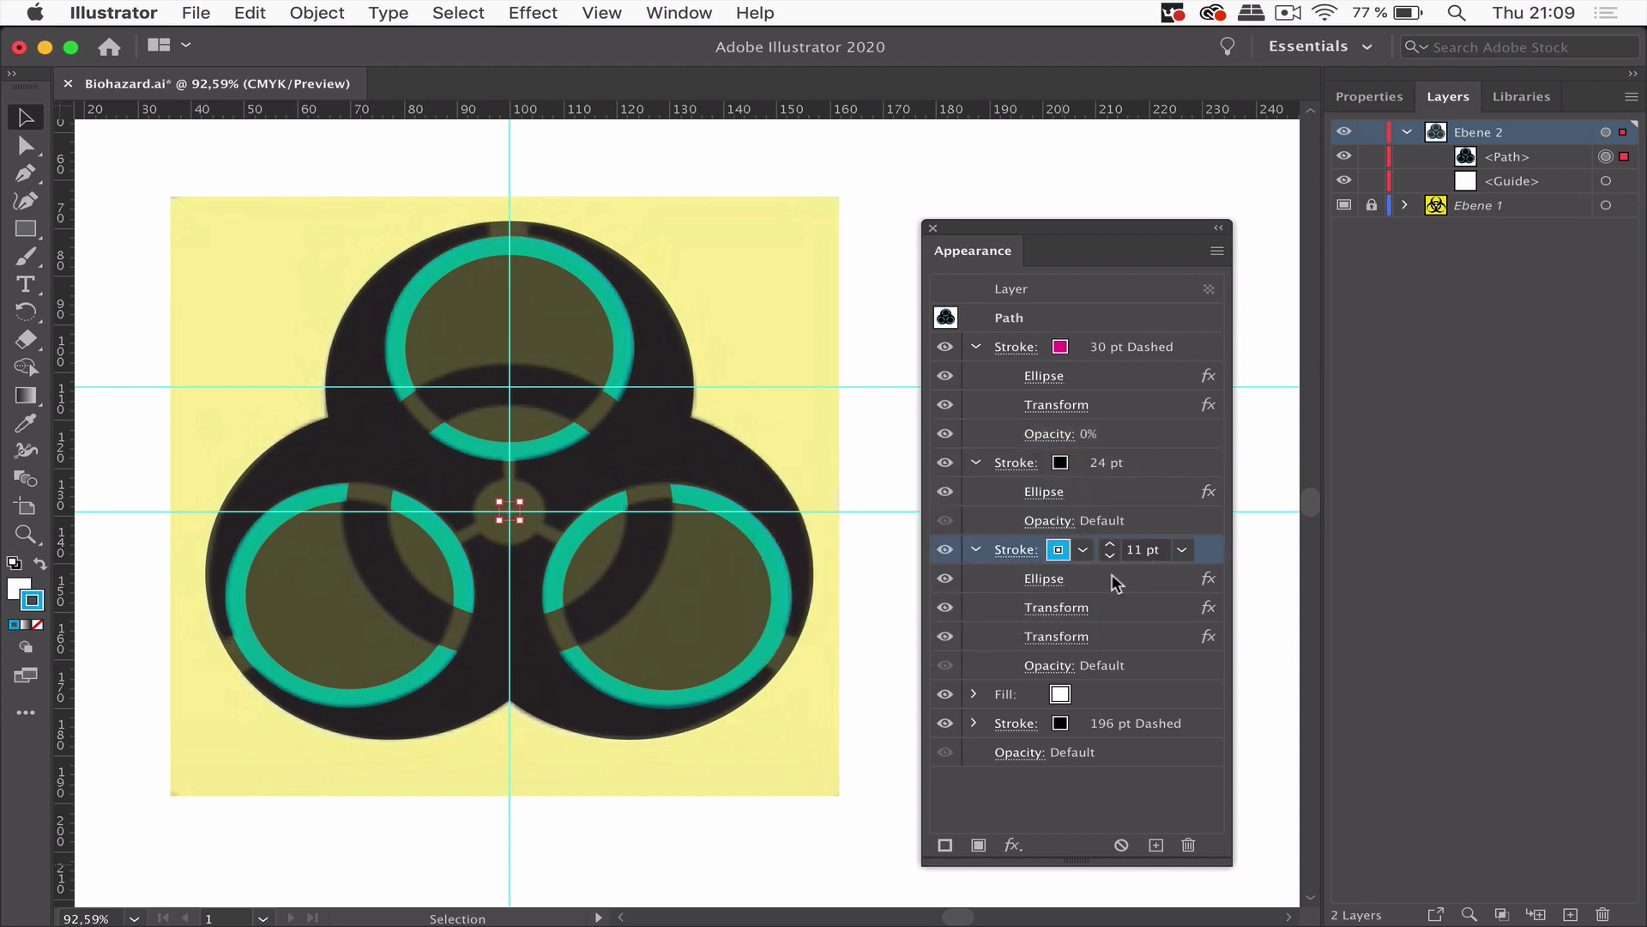
pyautogui.click(1051, 666)
pyautogui.write('0')
pyautogui.click(1197, 682)
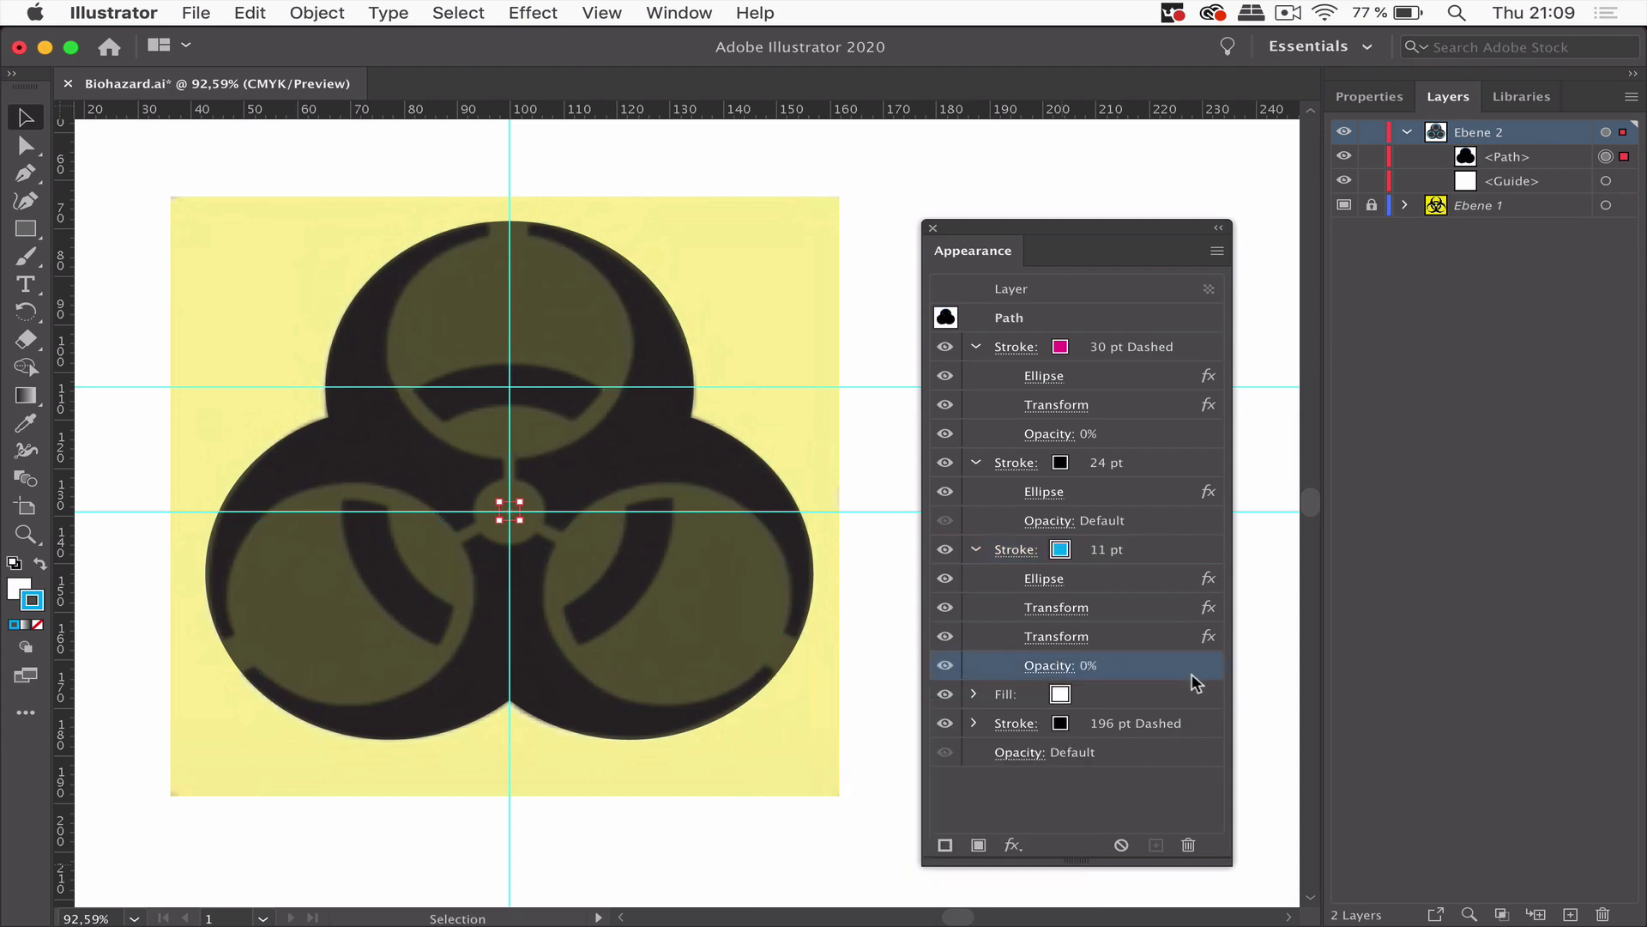
# Turn on Knockout Group in the path's transparency settings.
pyautogui.click(1018, 755)
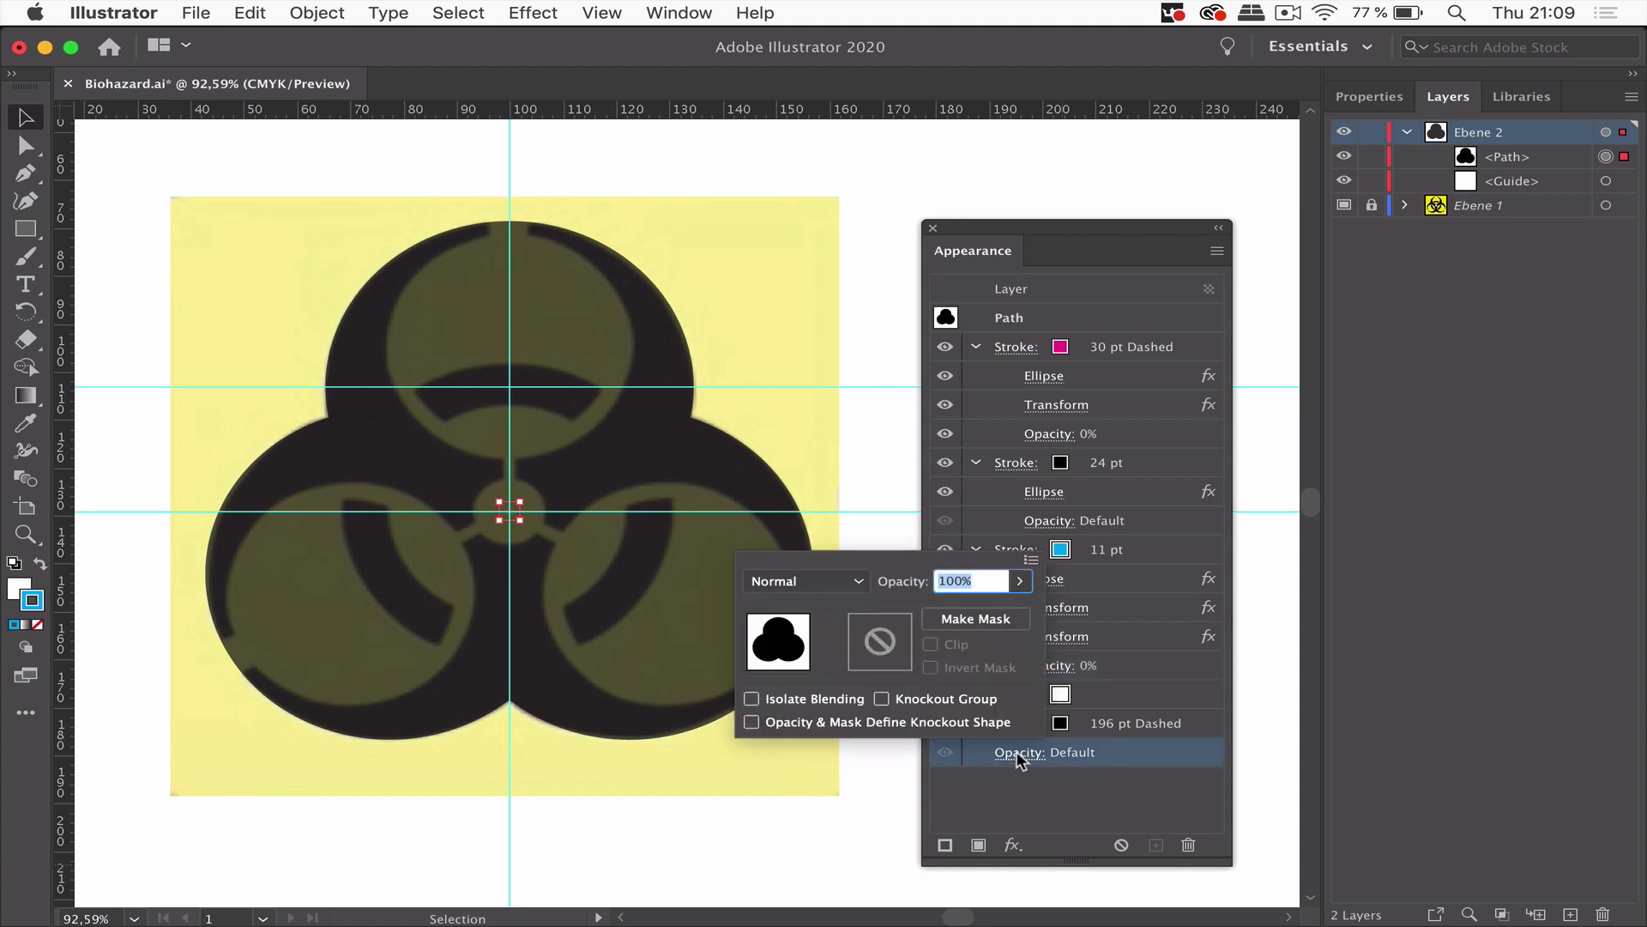
pyautogui.click(882, 700)
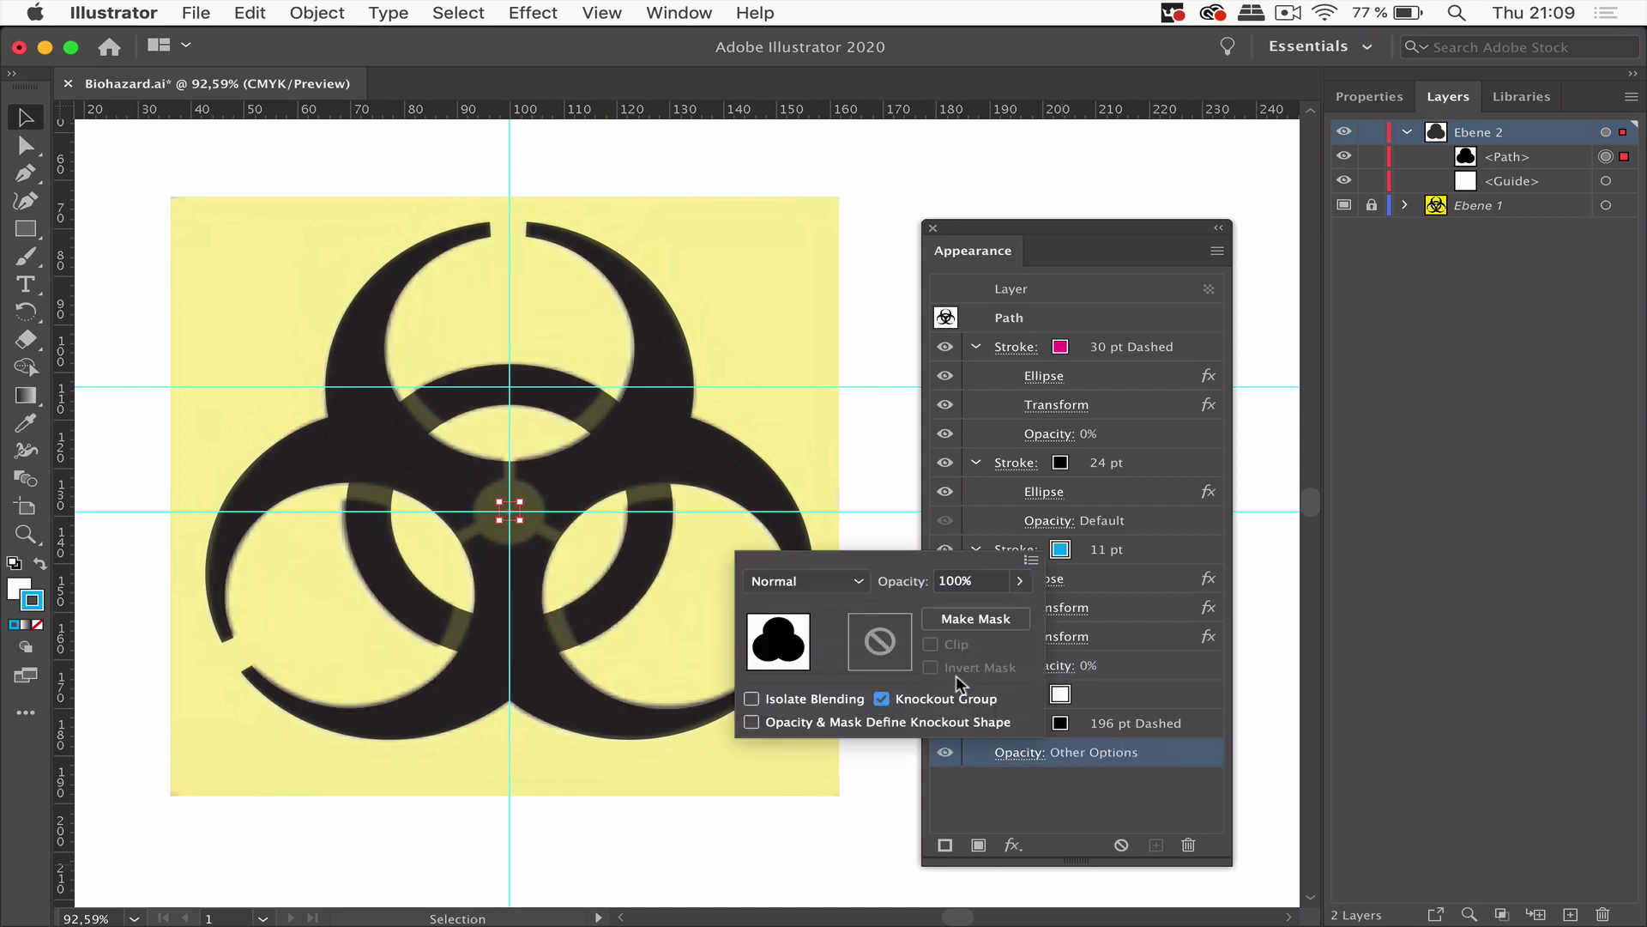
pyautogui.click(1198, 564)
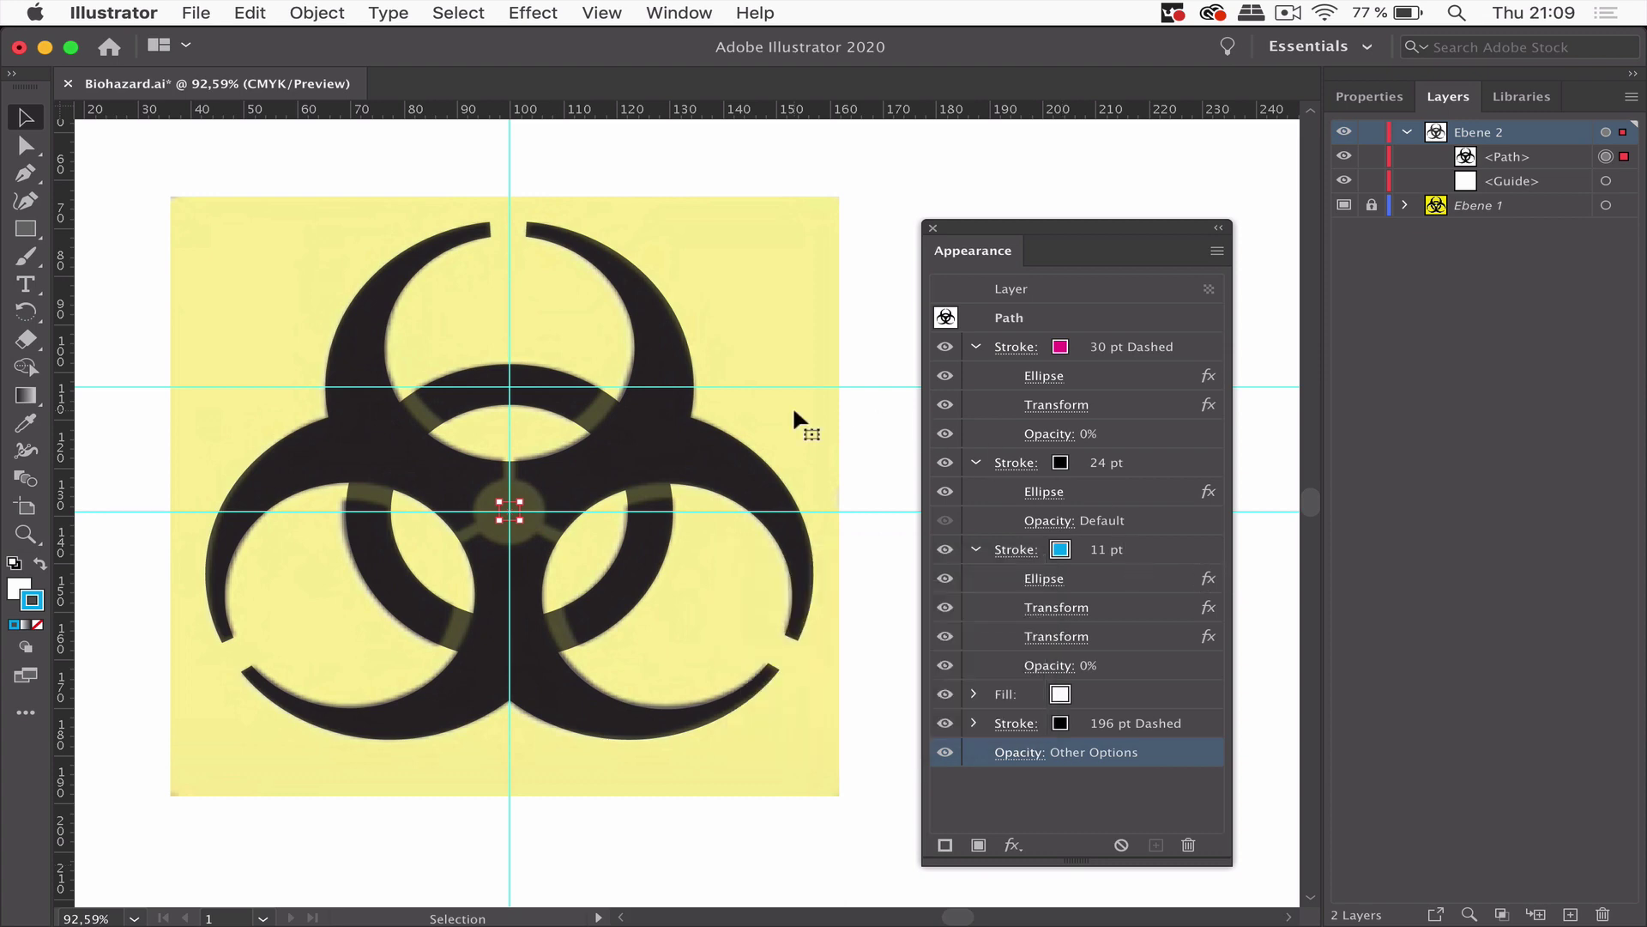
# Move the black 24 pt stroke below the 11 pt stroke, then select the pink 30 pt stroke.
pyautogui.click(1165, 459)
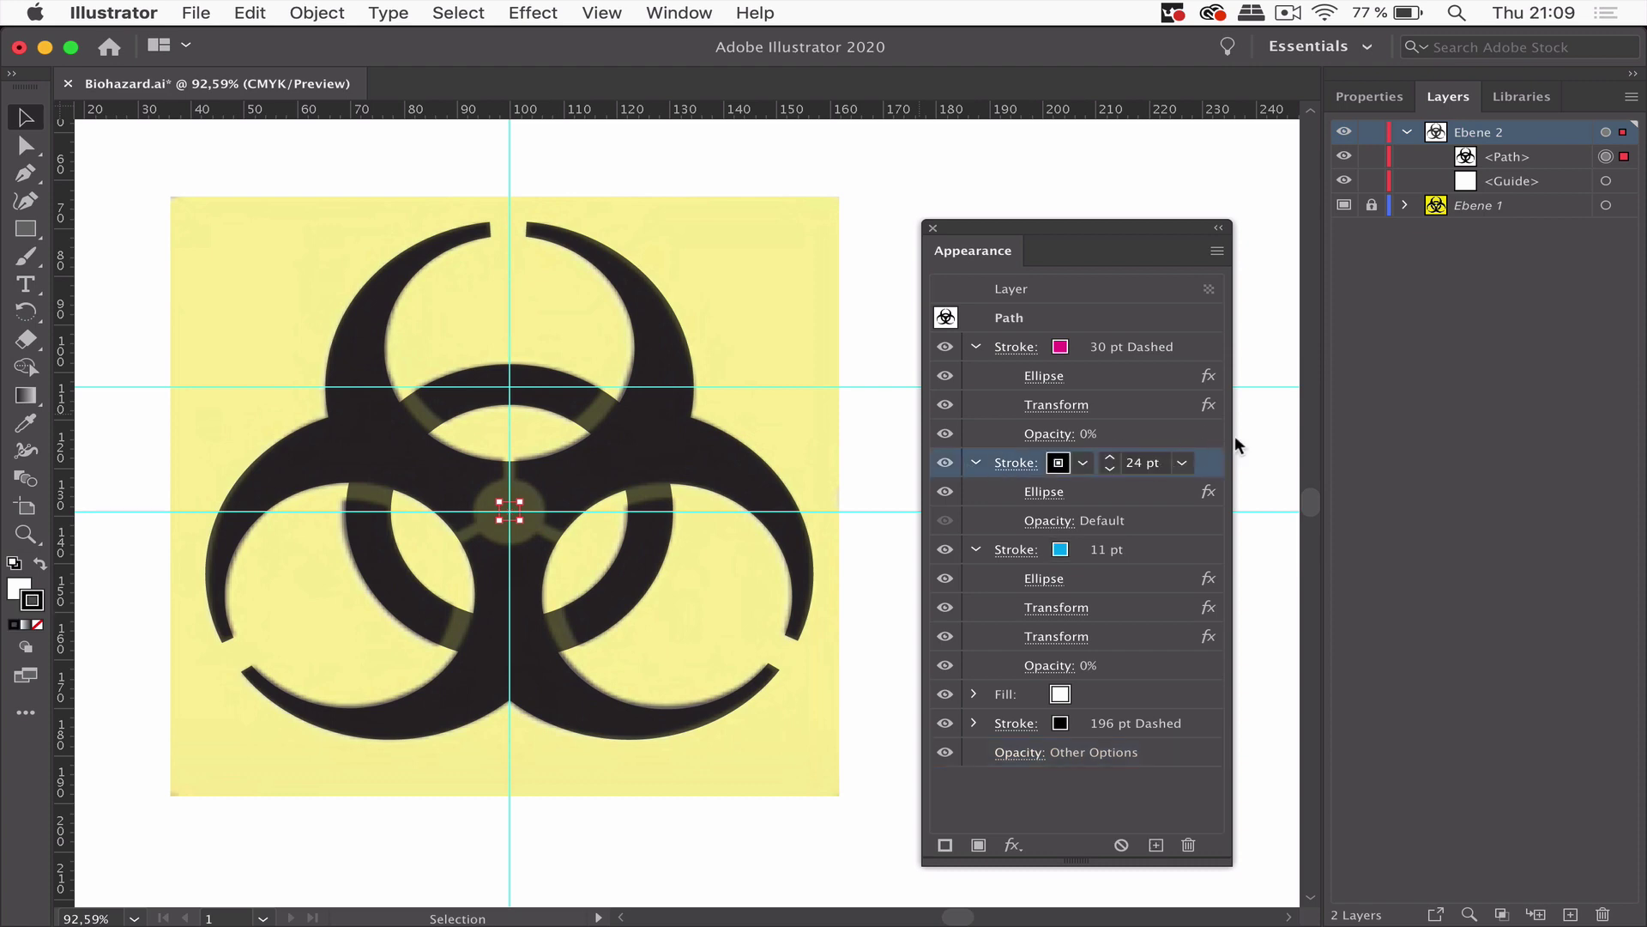
pyautogui.moveTo(1213, 468); pyautogui.dragTo(1167, 679)
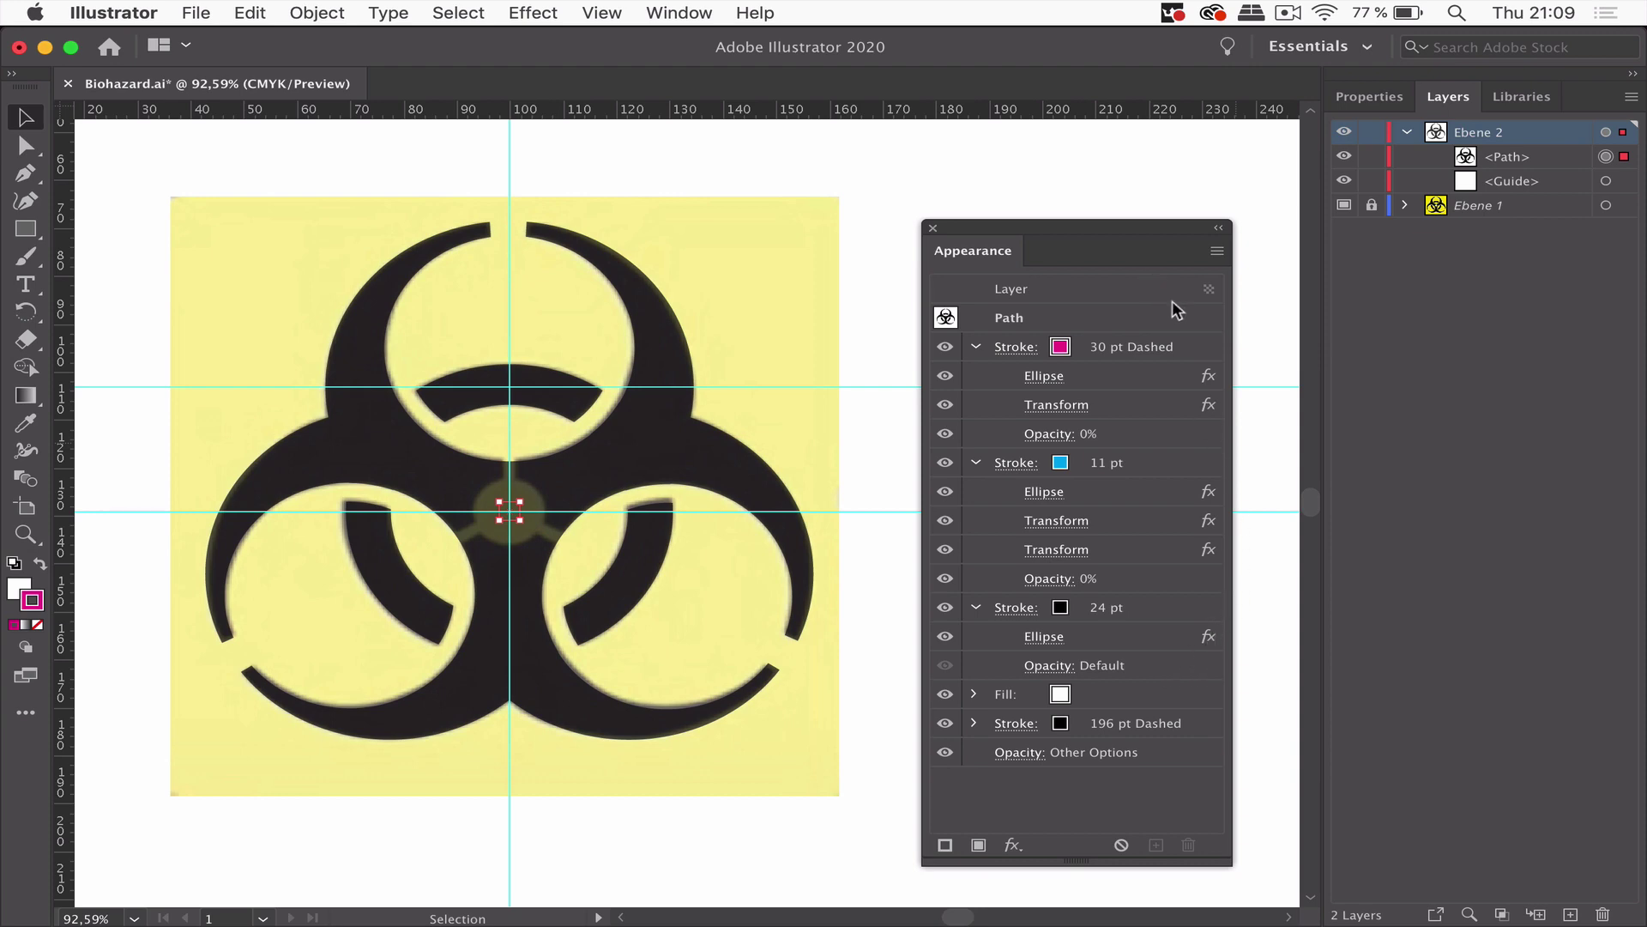
pyautogui.click(1211, 354)
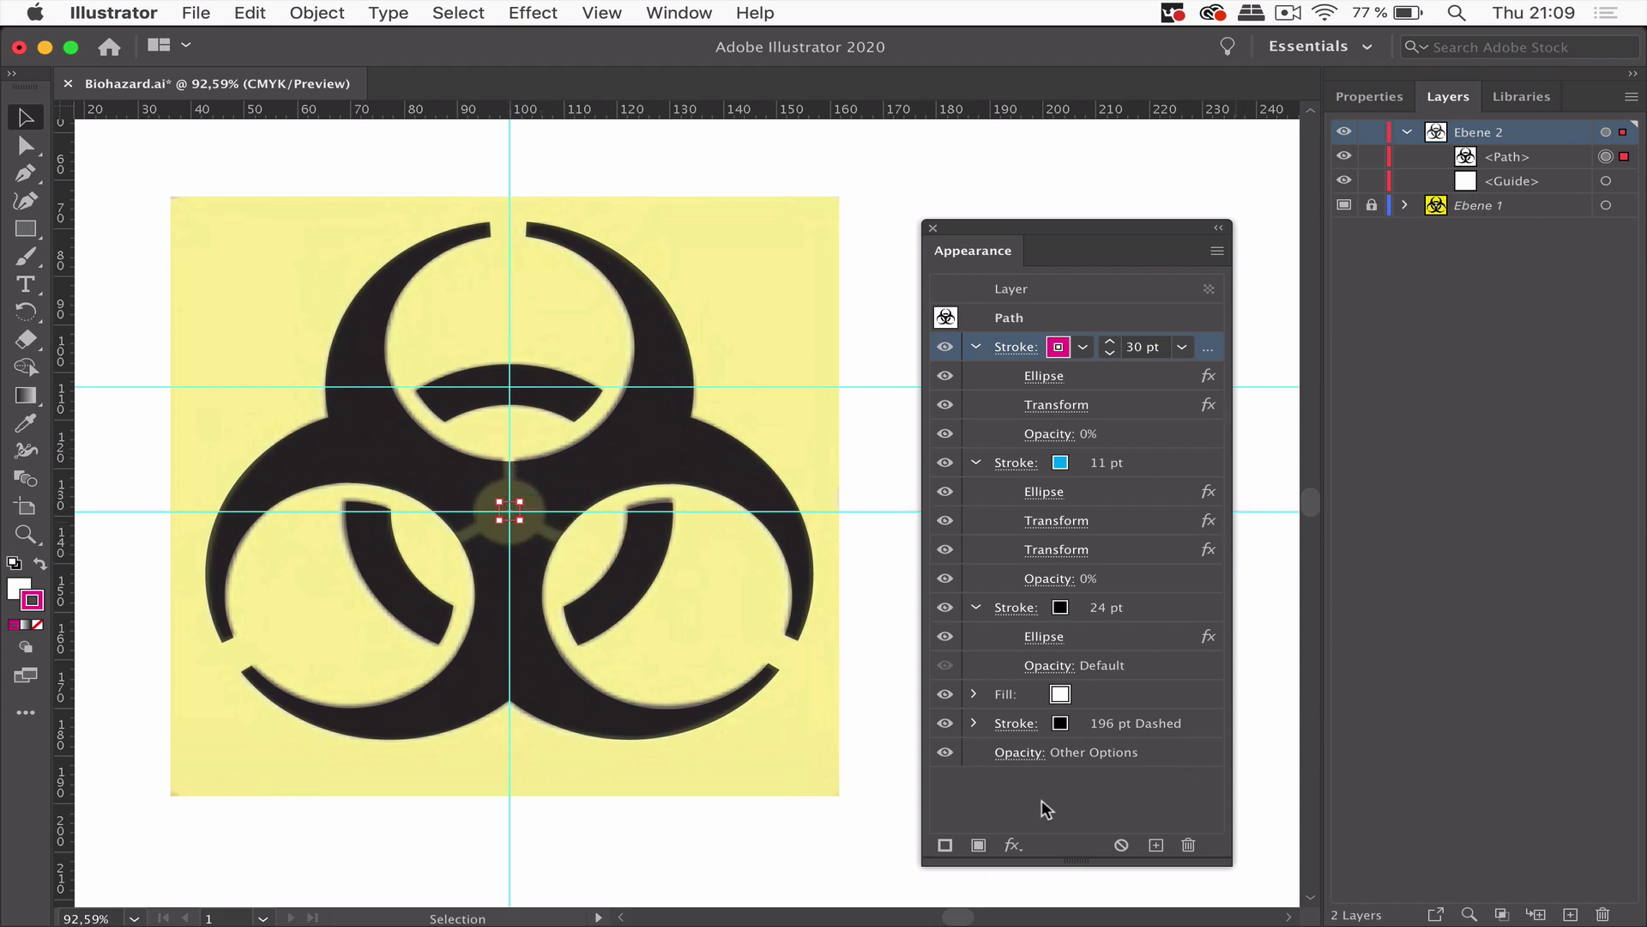
# Add a new fill to the path and convert it to an Ellipse shape.
pyautogui.click(978, 845)
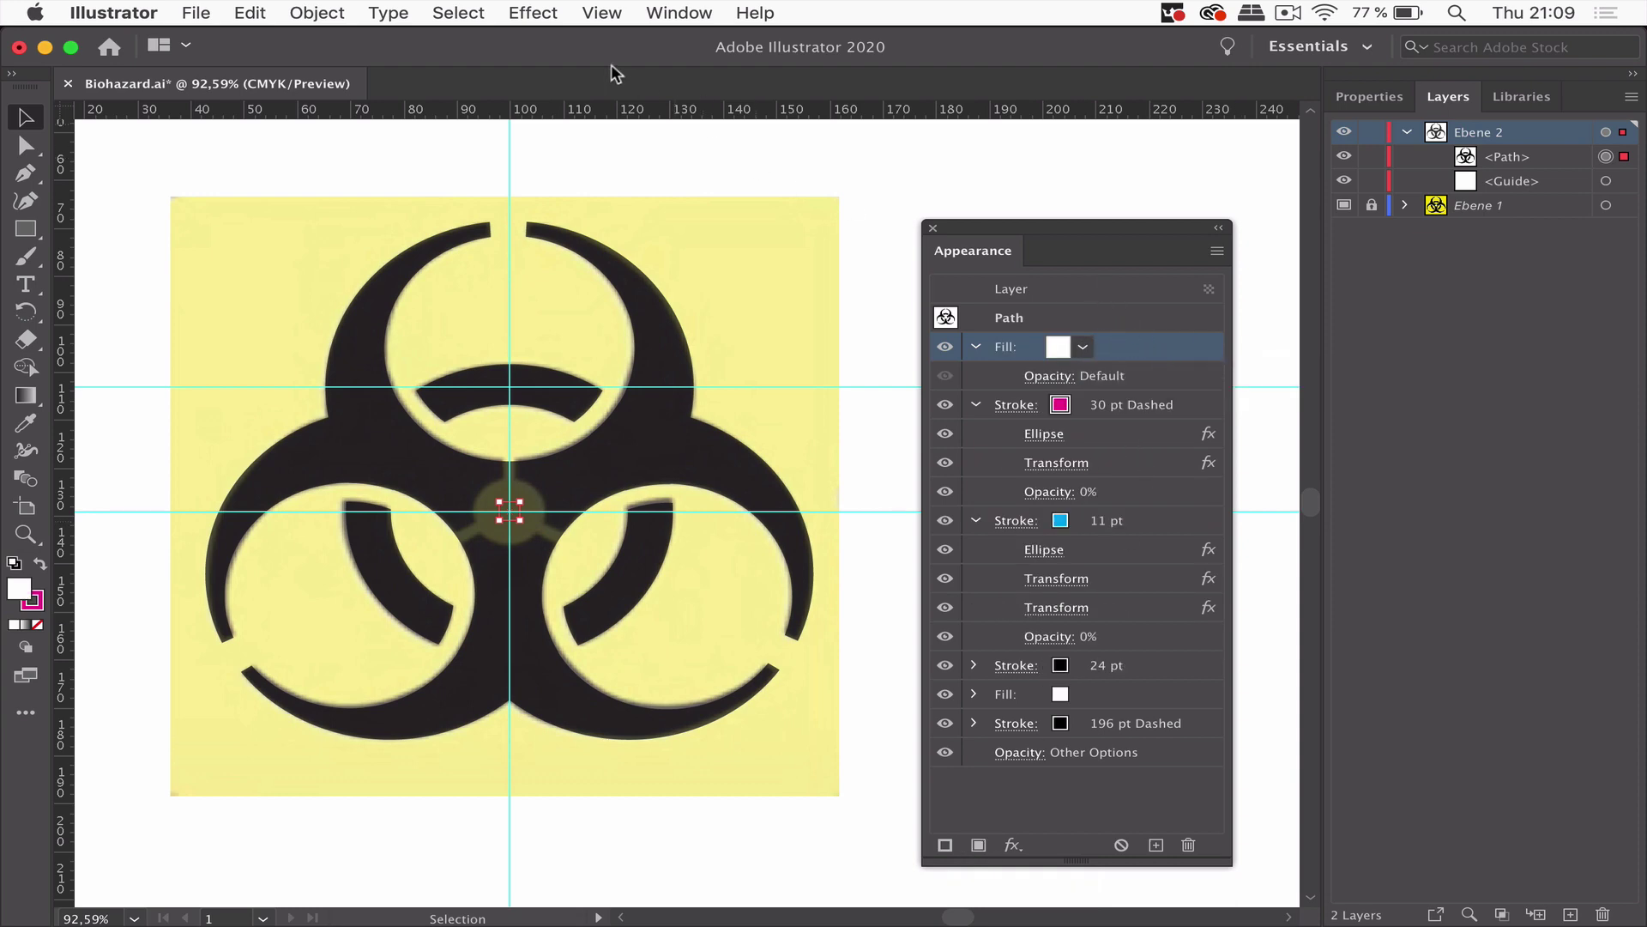
pyautogui.click(533, 14)
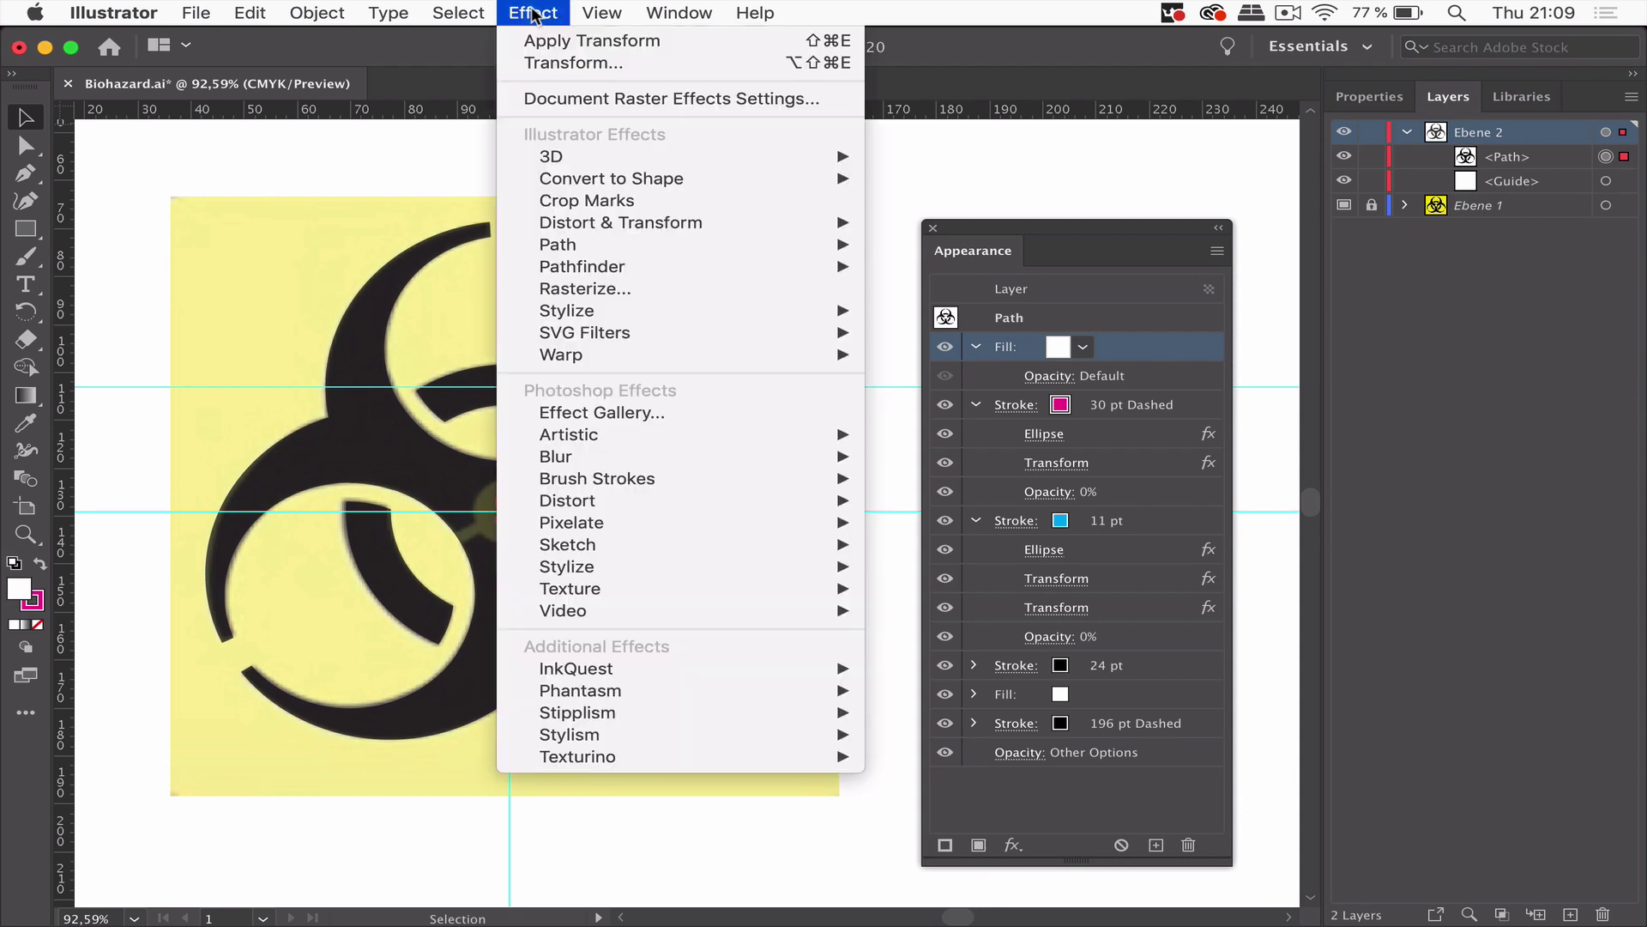
pyautogui.moveTo(692, 177)
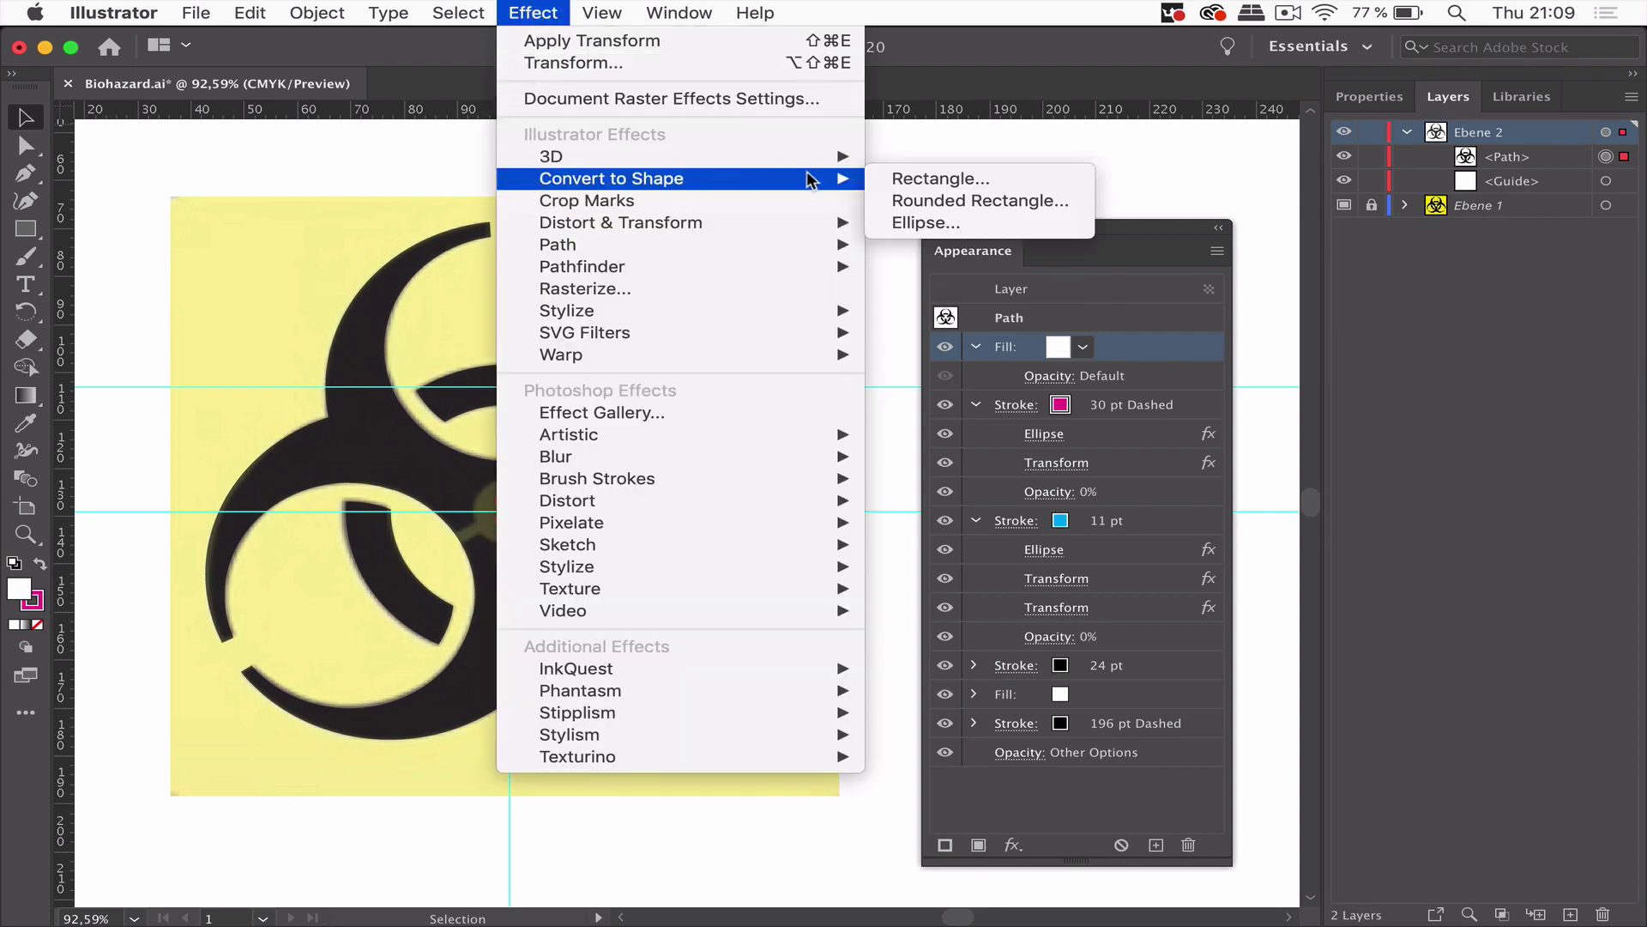
pyautogui.click(950, 225)
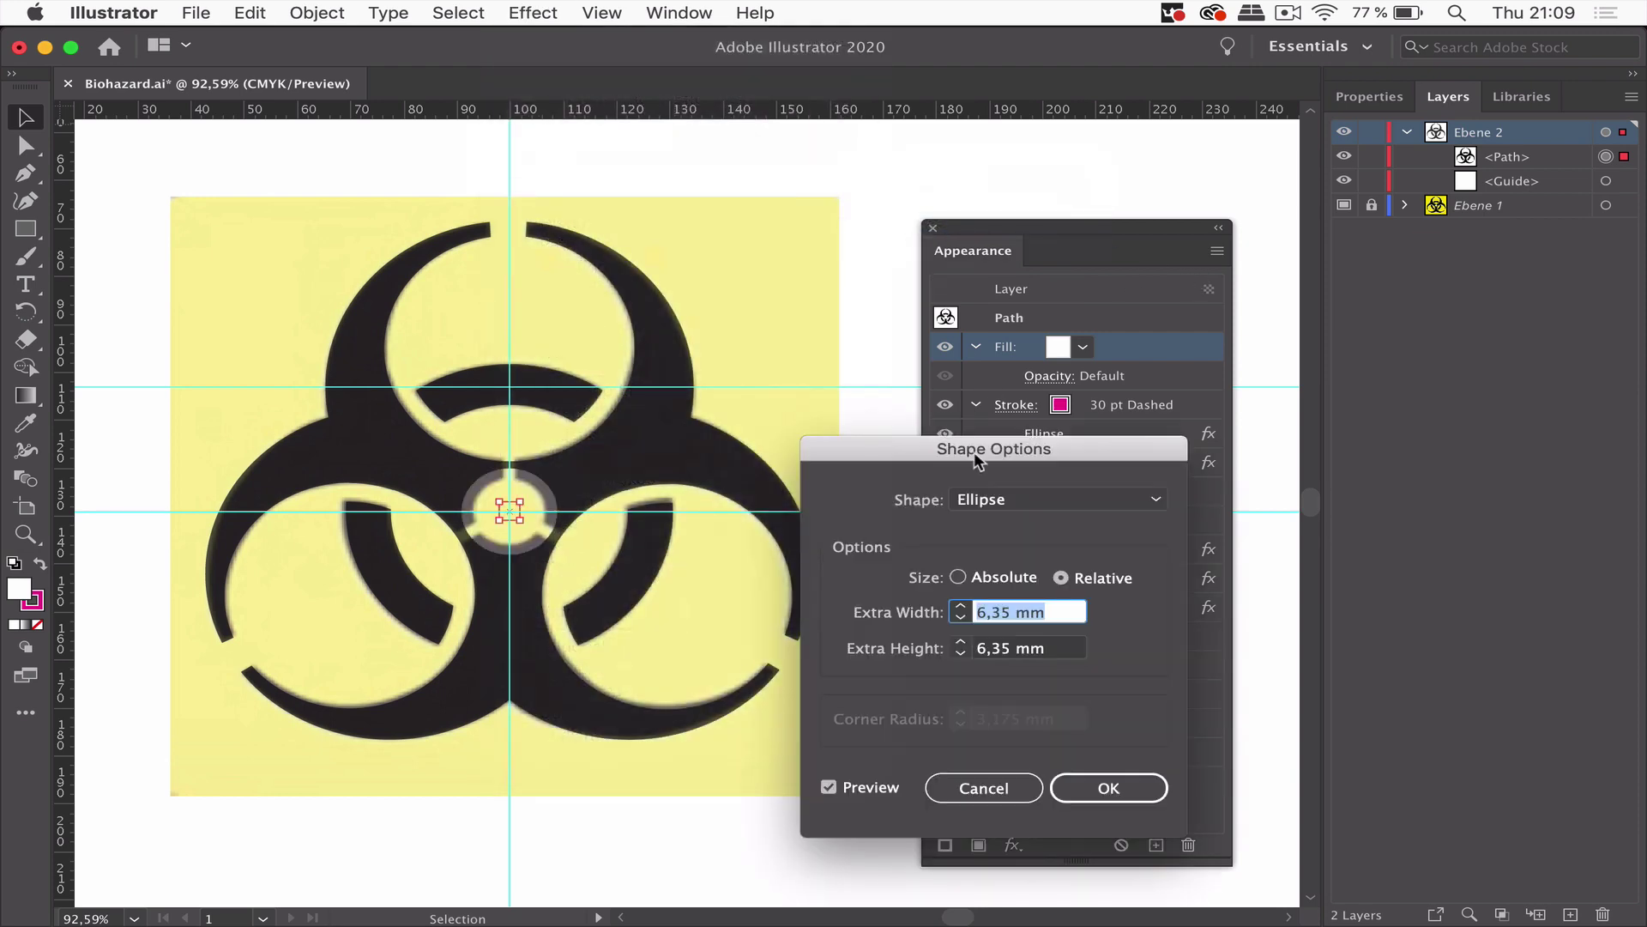
# Size the ellipse to an absolute 13 × 13 mm centre circle and select the new fill.
pyautogui.click(958, 577)
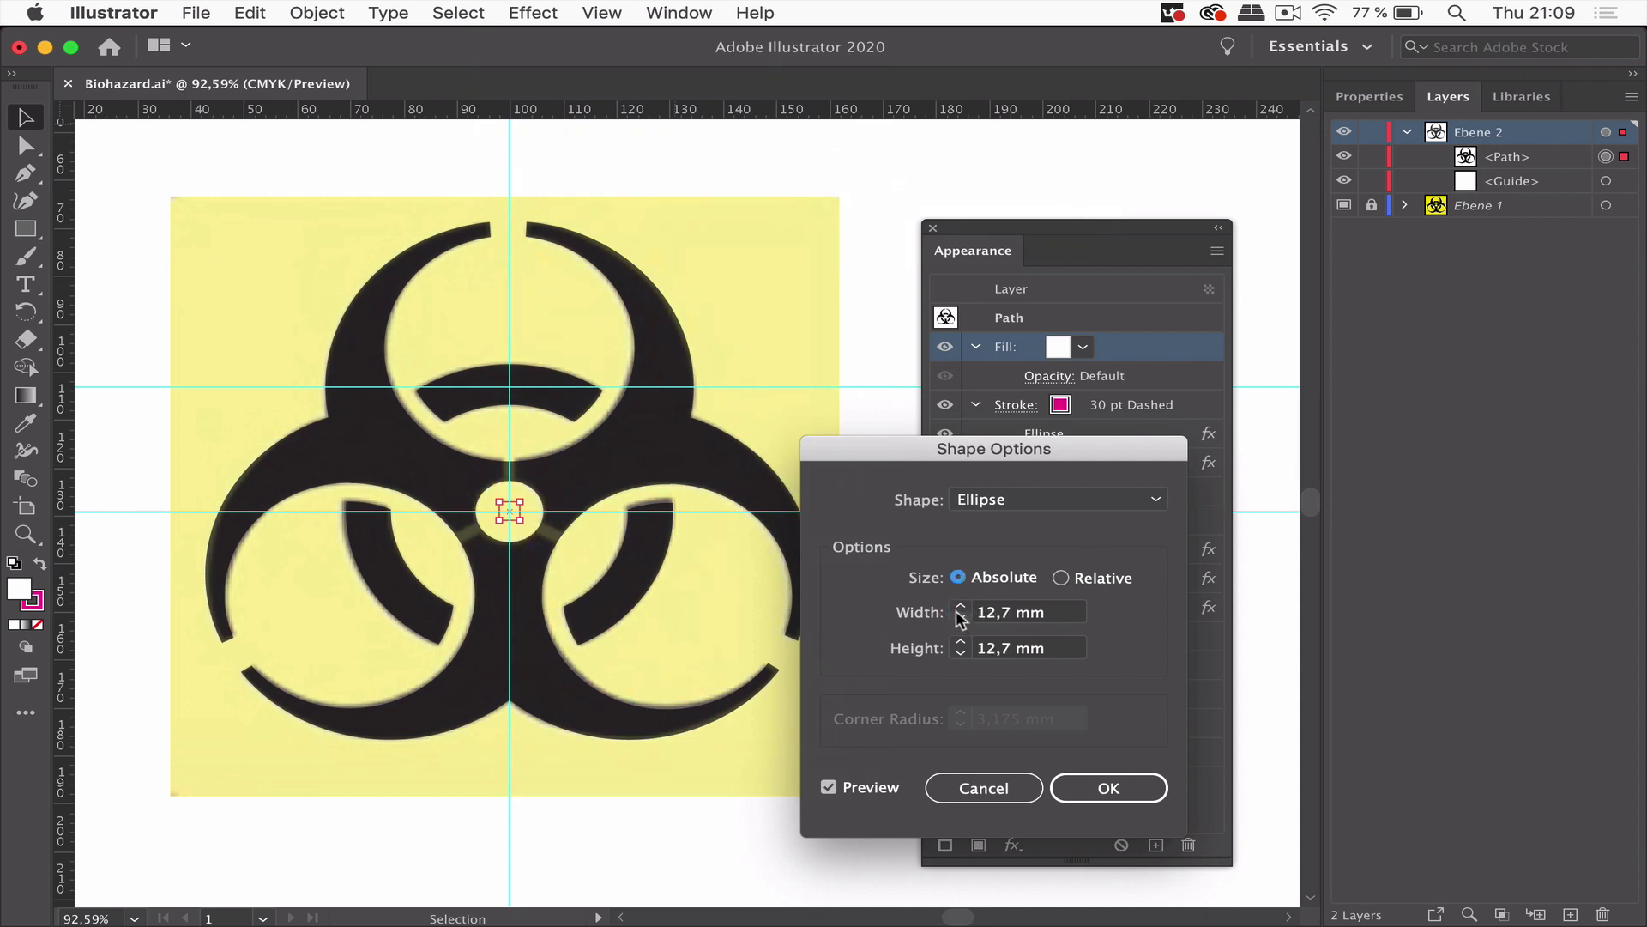
pyautogui.press('Tab')
pyautogui.write('16 mm')
pyautogui.click(960, 617)
pyautogui.click(960, 617)
pyautogui.click(960, 617)
pyautogui.click(960, 643)
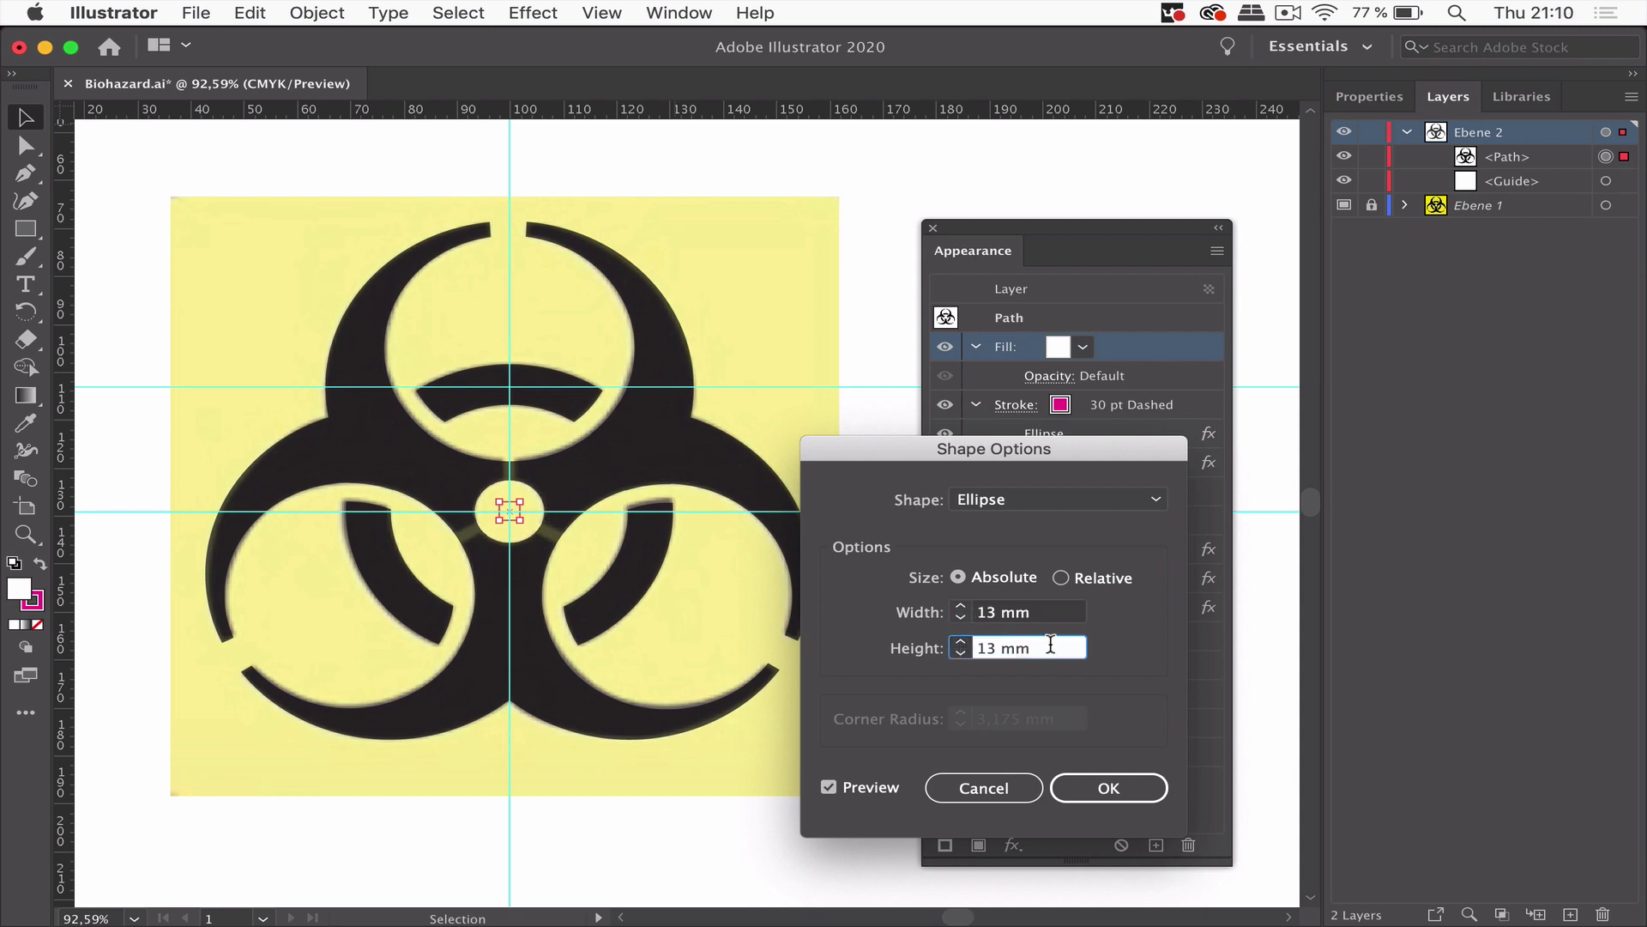
pyautogui.click(1123, 784)
pyautogui.click(1112, 345)
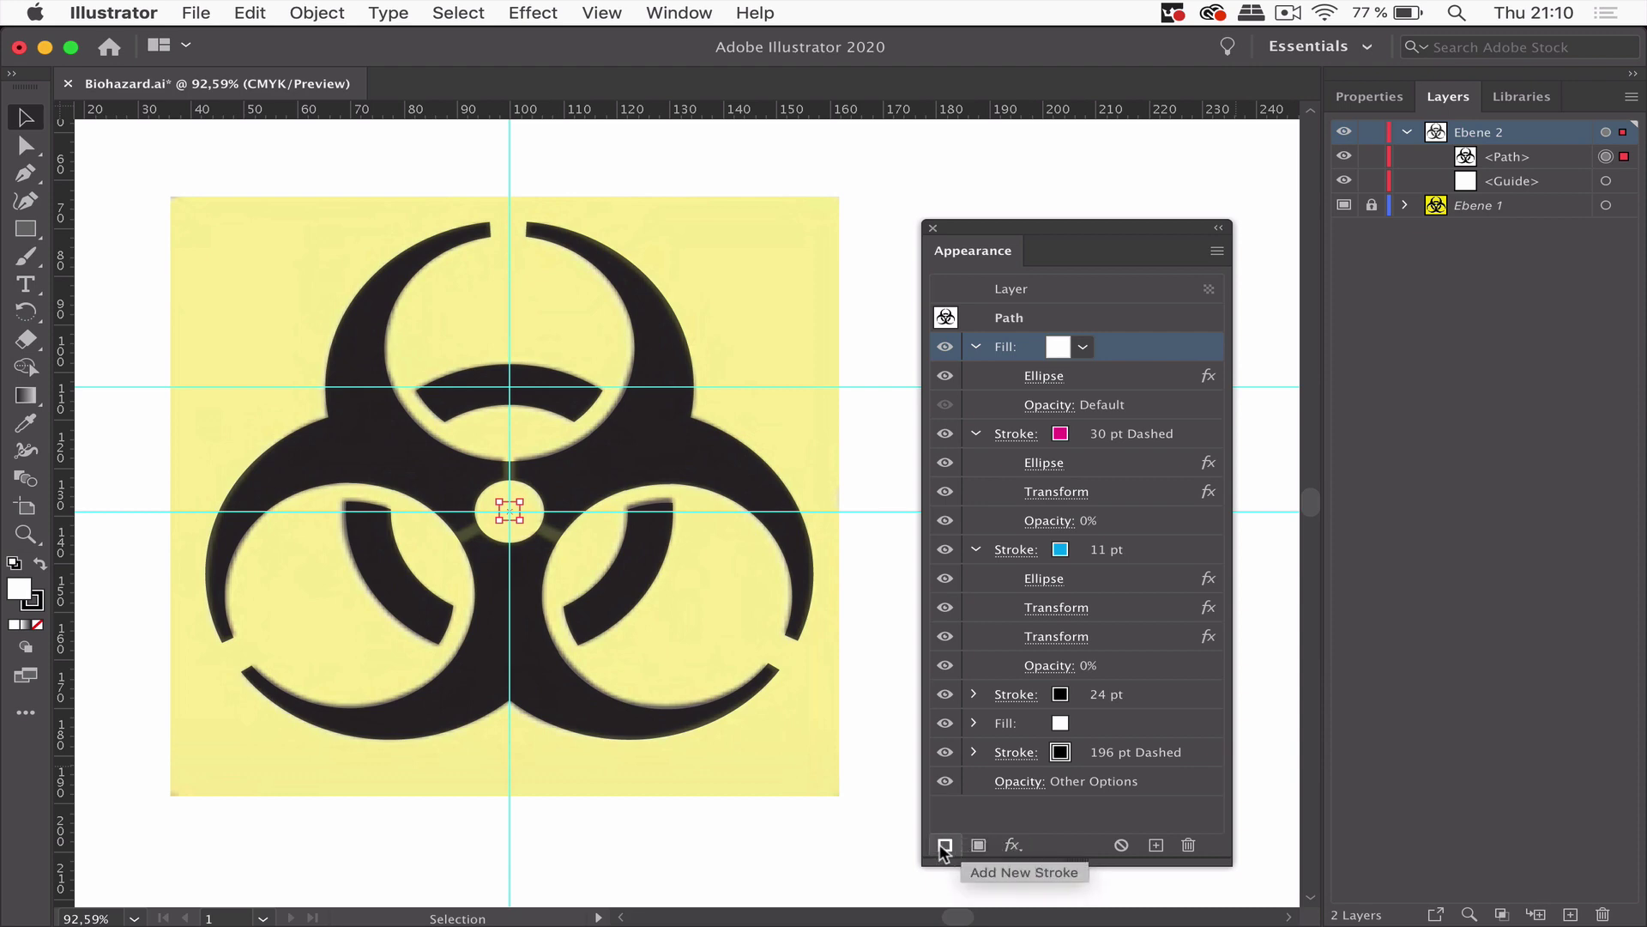
# Add another fill converted to a Rectangle shape of absolute 2 mm width and 20 mm height.
pyautogui.click(978, 844)
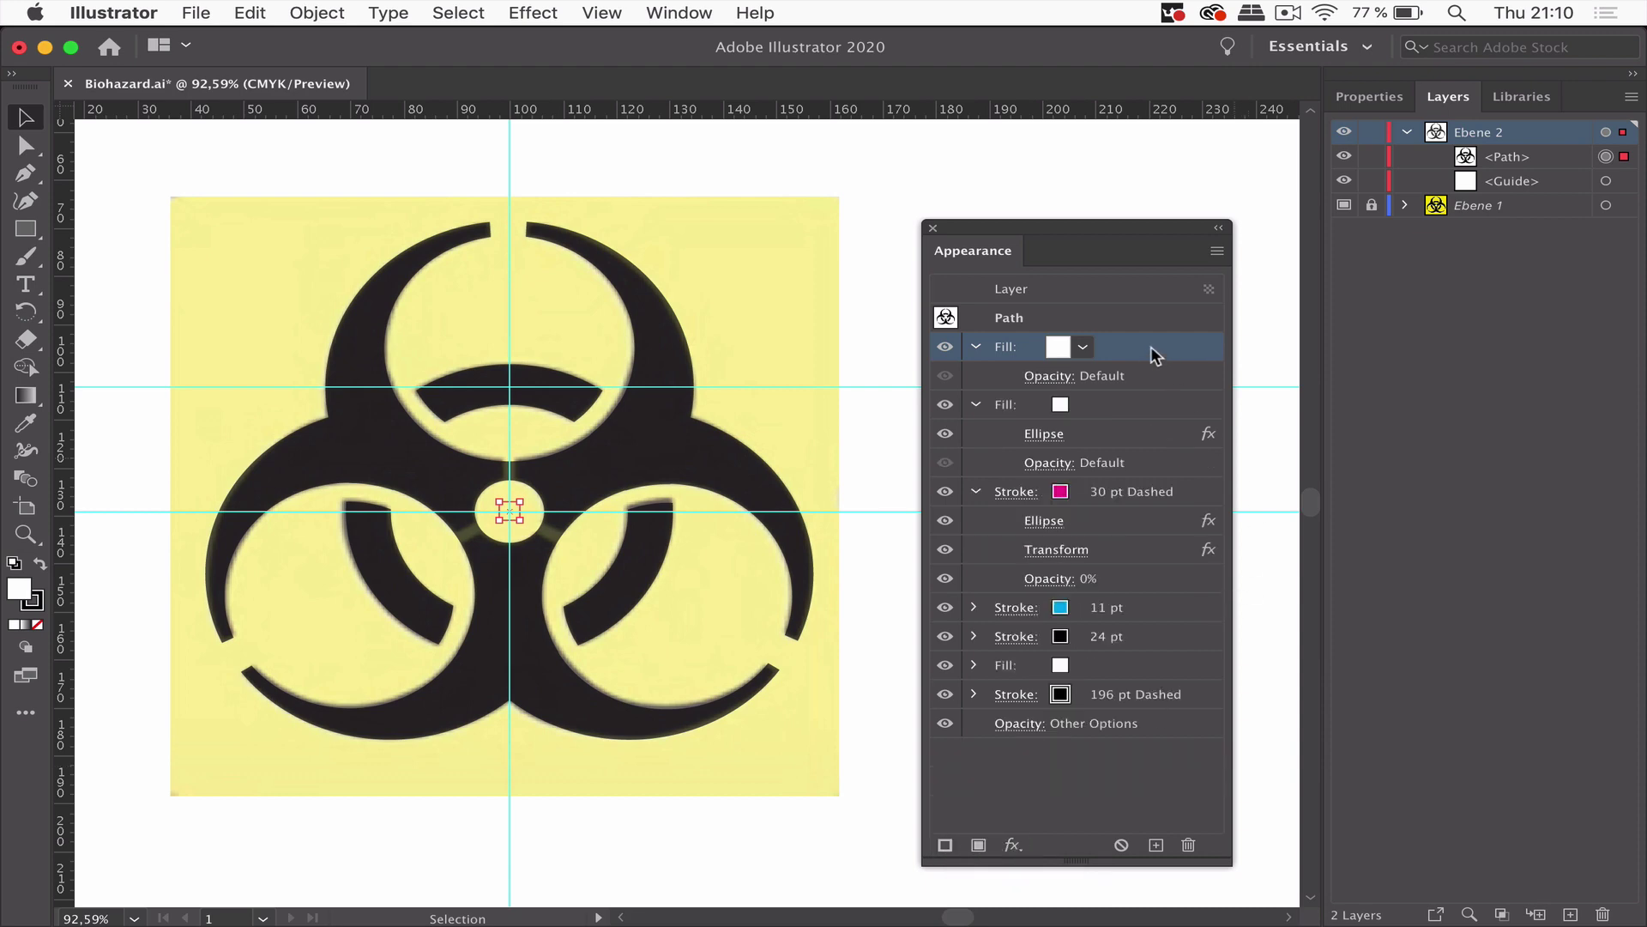
pyautogui.click(529, 13)
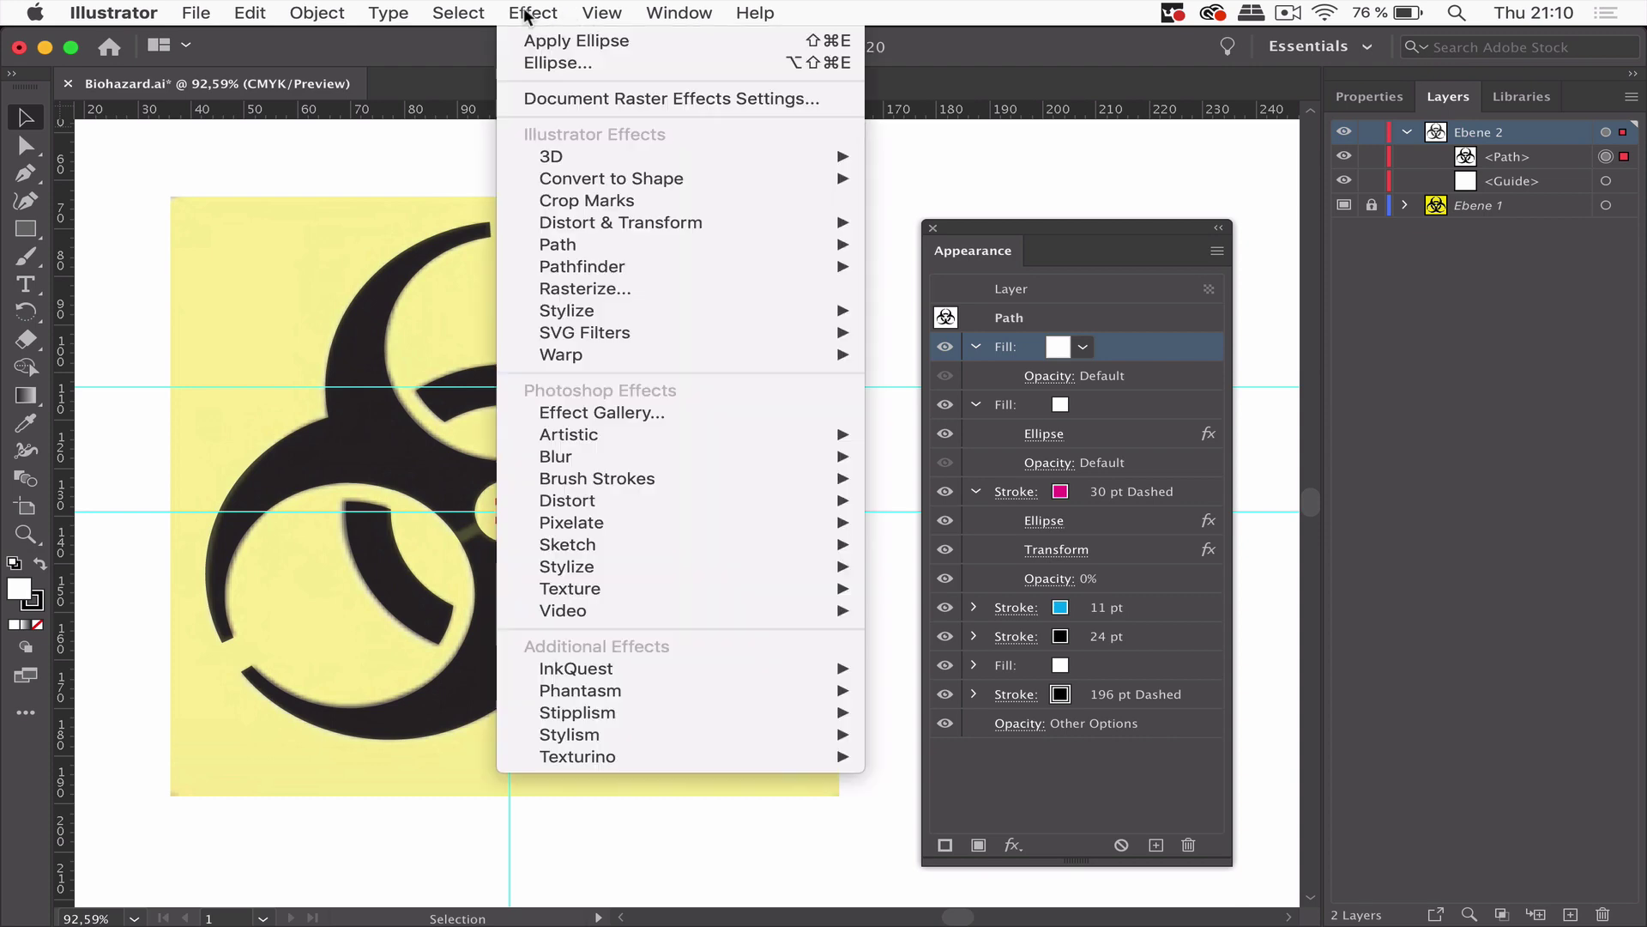
pyautogui.moveTo(615, 157)
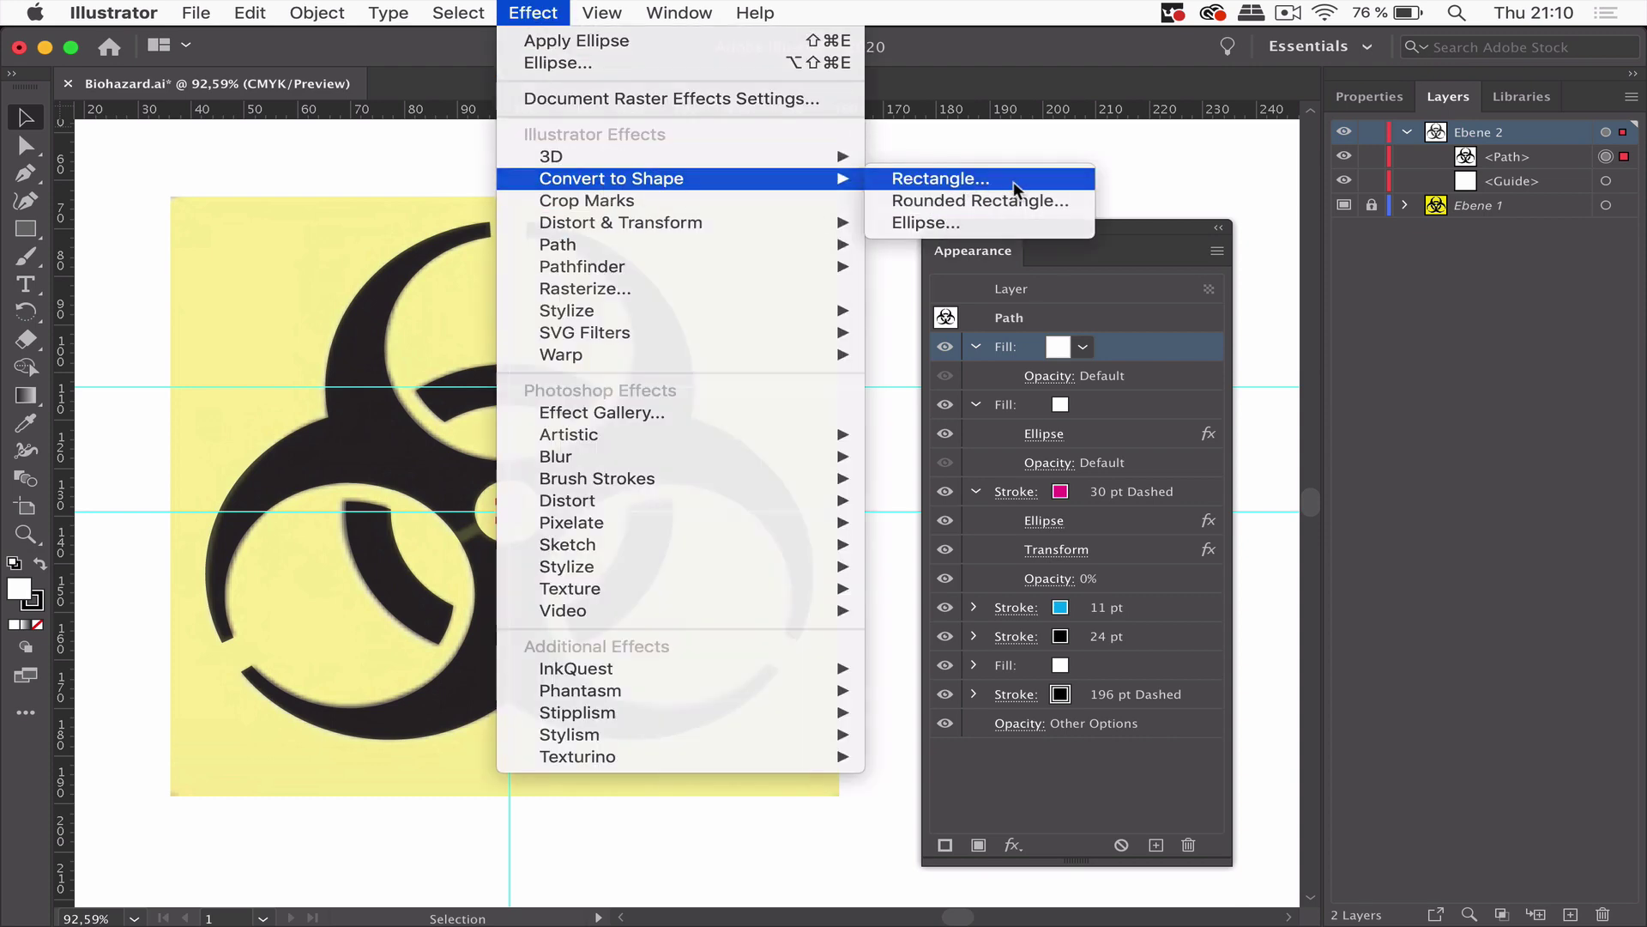
pyautogui.click(1012, 182)
pyautogui.click(958, 578)
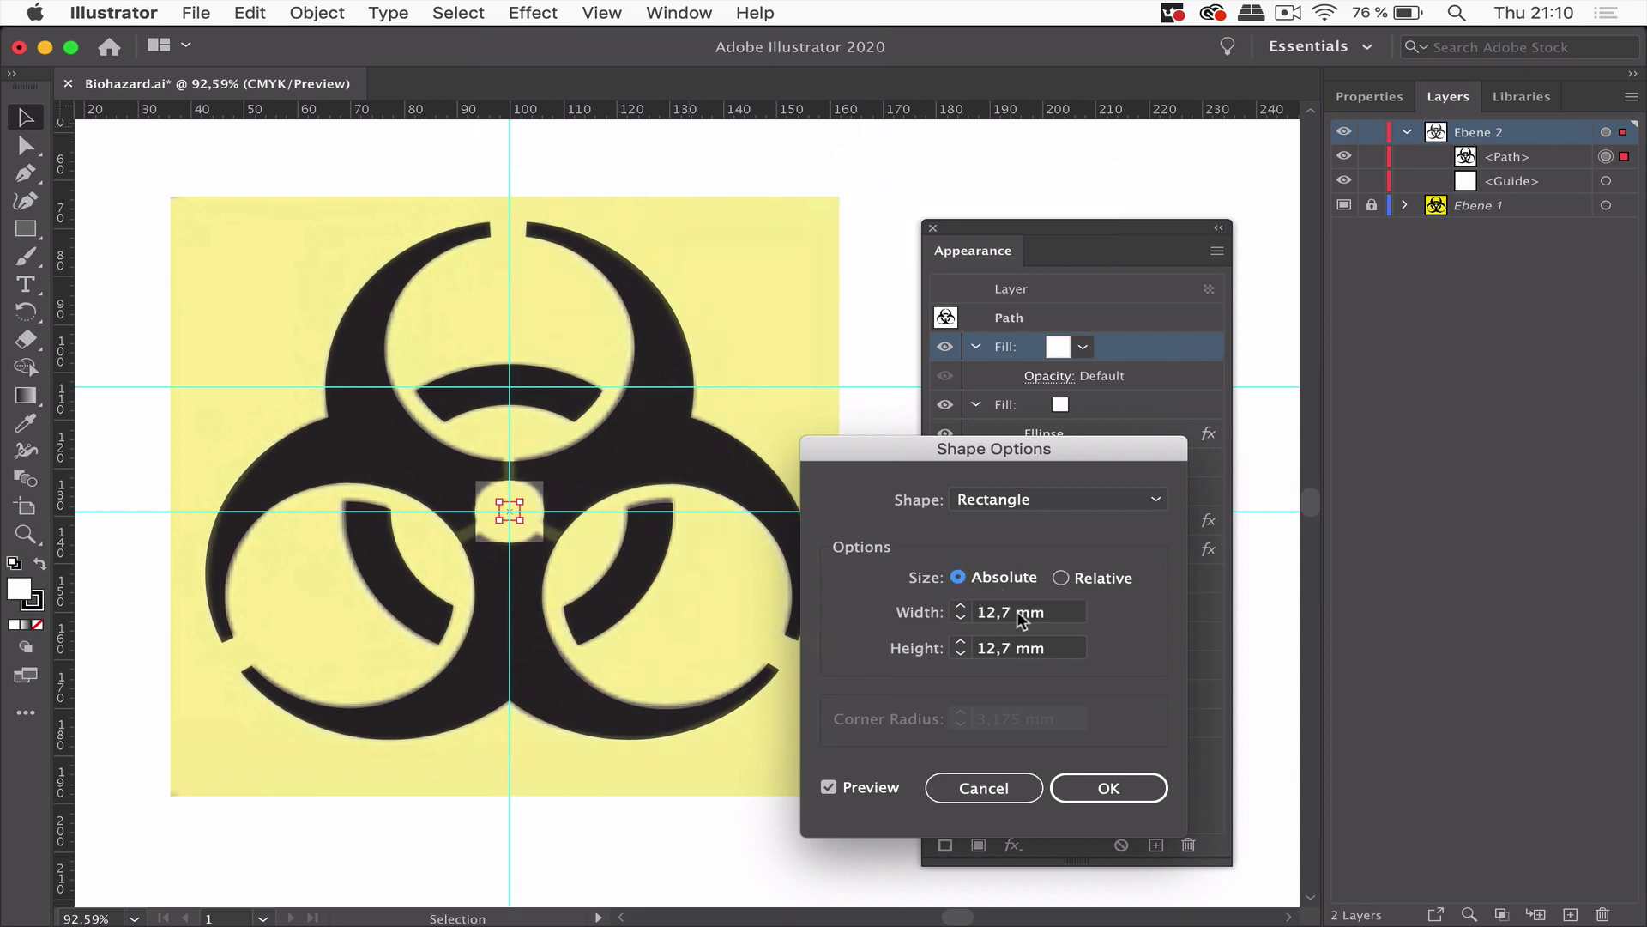
pyautogui.click(992, 614)
pyautogui.moveTo(978, 611); pyautogui.dragTo(1013, 612)
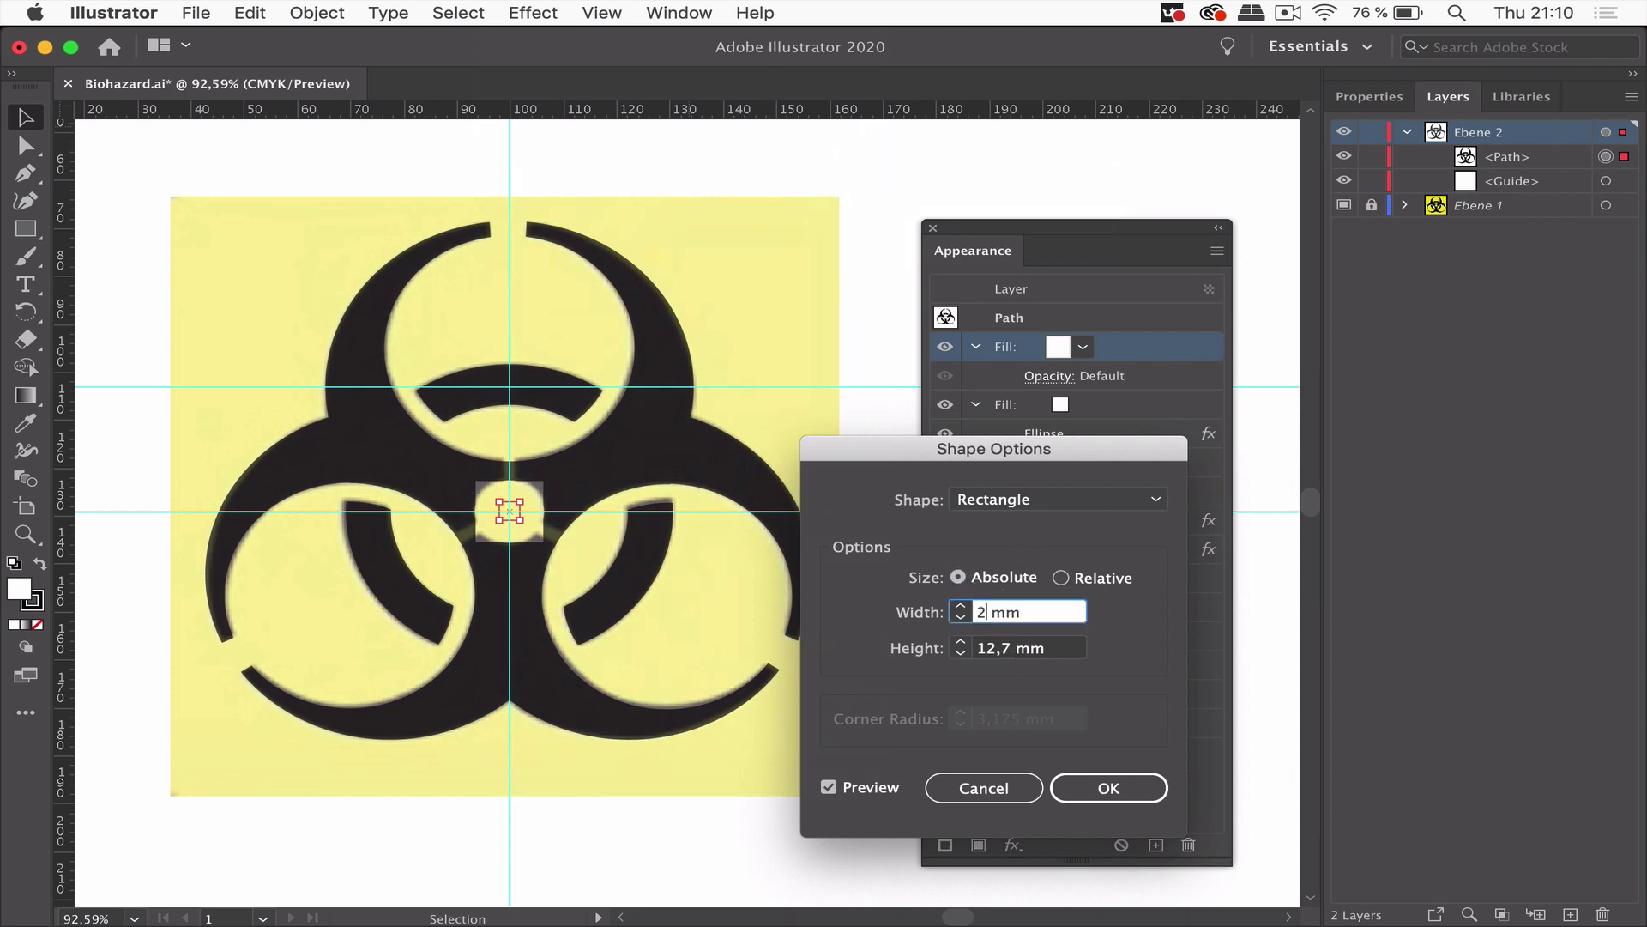
pyautogui.doubleClick(987, 648)
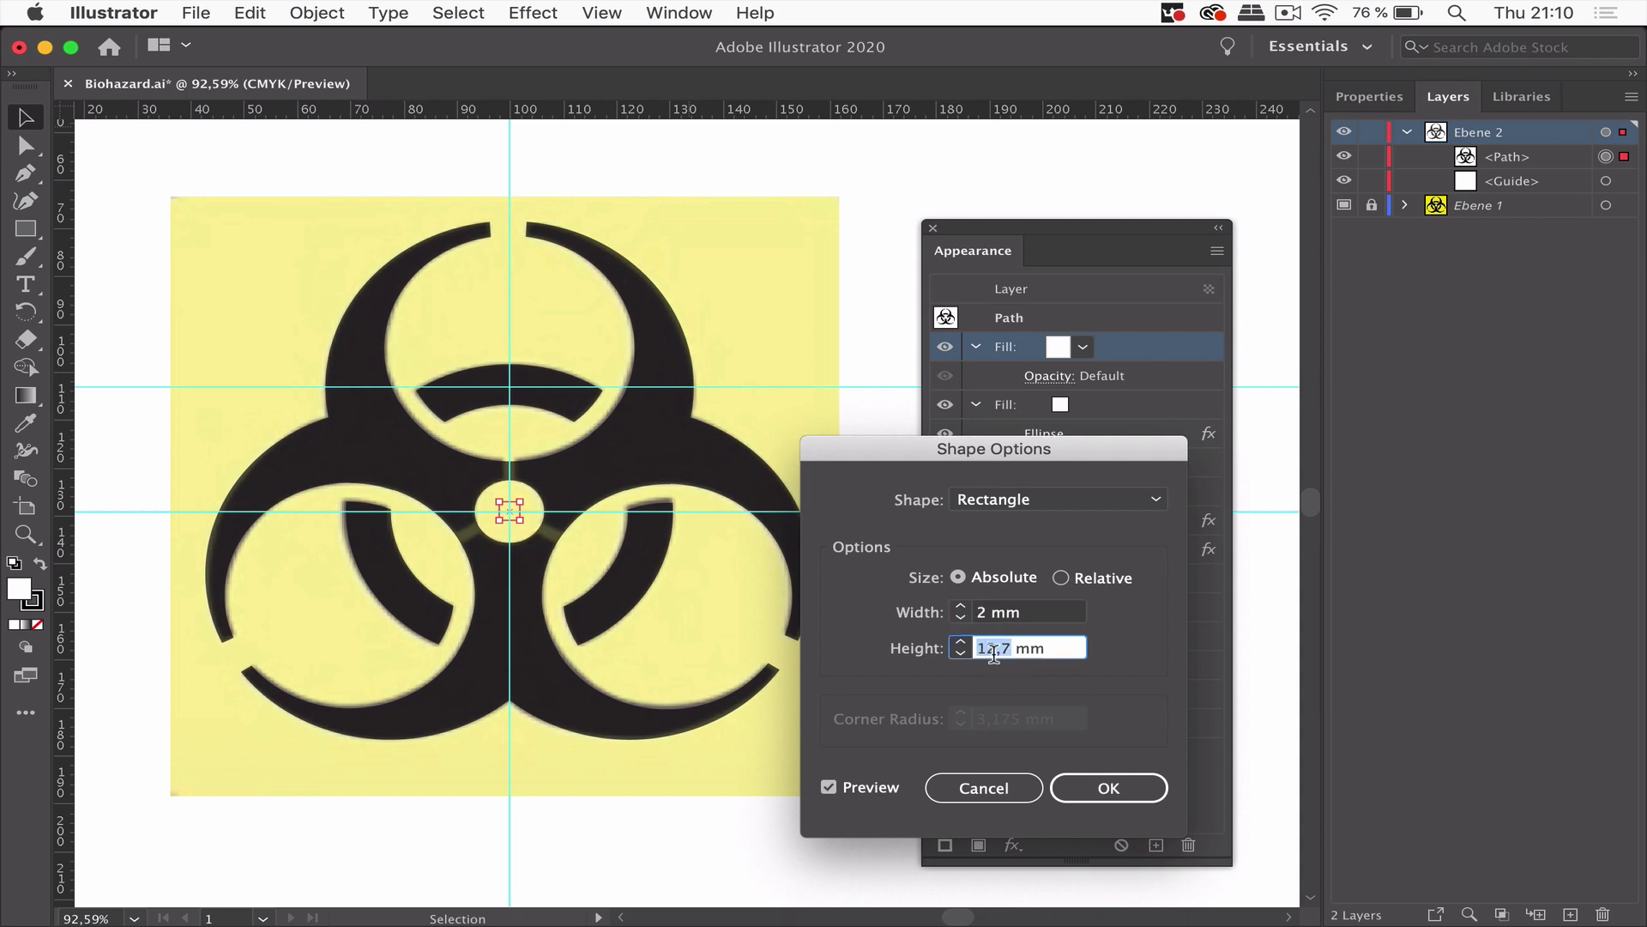
pyautogui.write('20')
pyautogui.click(1105, 783)
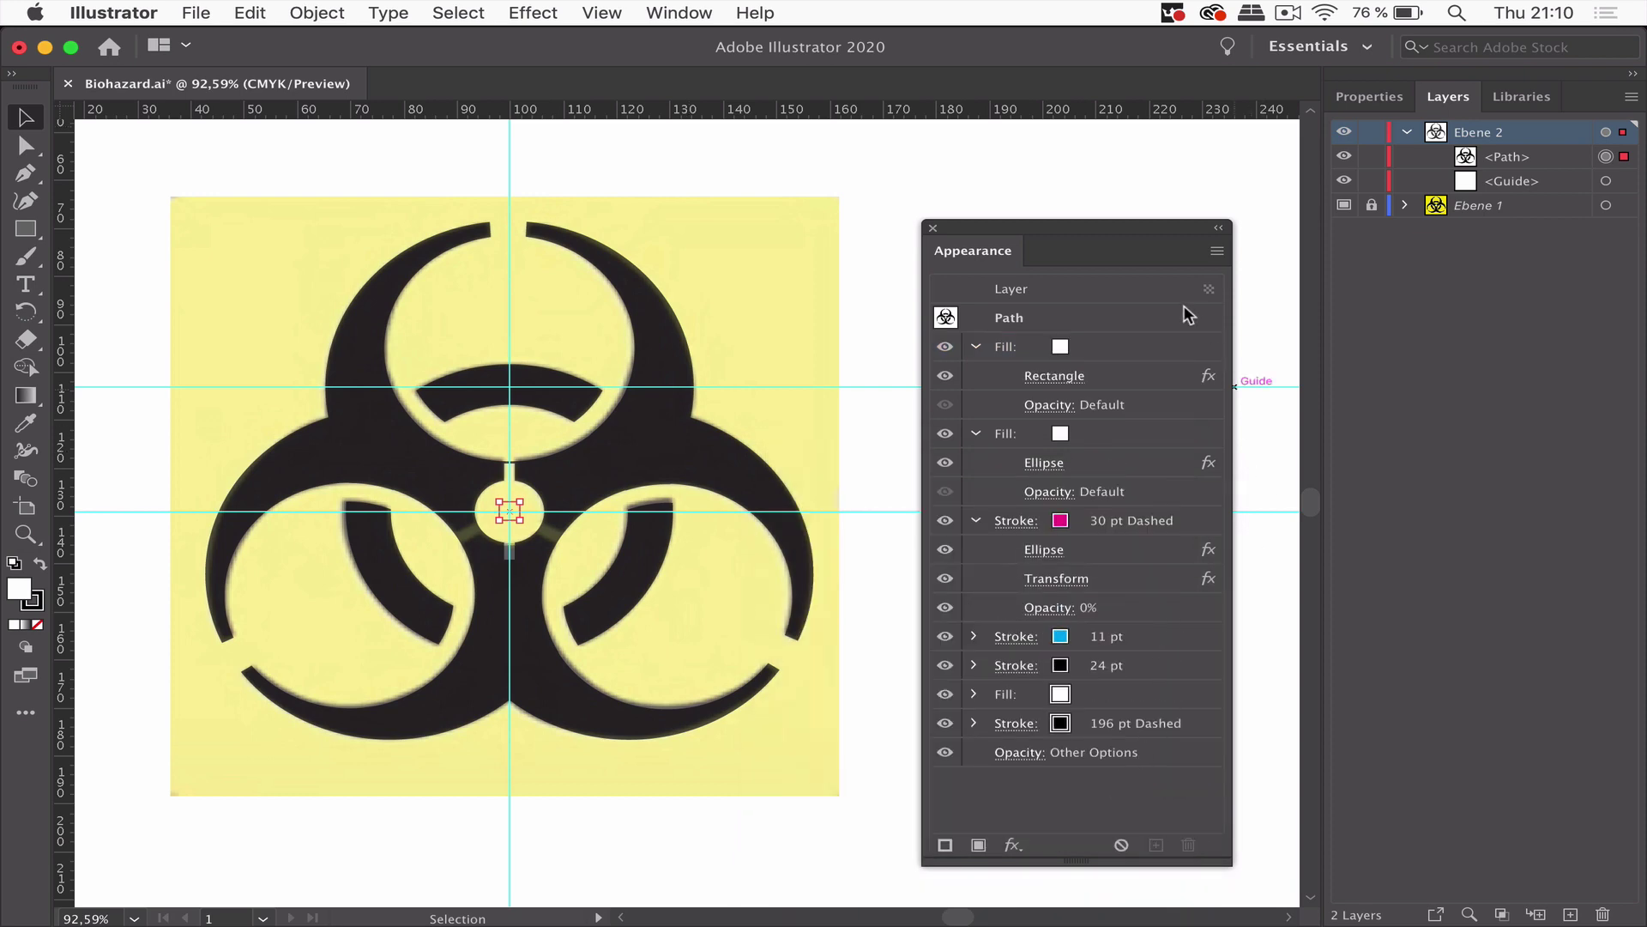
# Apply a Transform effect to the rectangle fill moving it -10 mm vertically.
pyautogui.click(1122, 347)
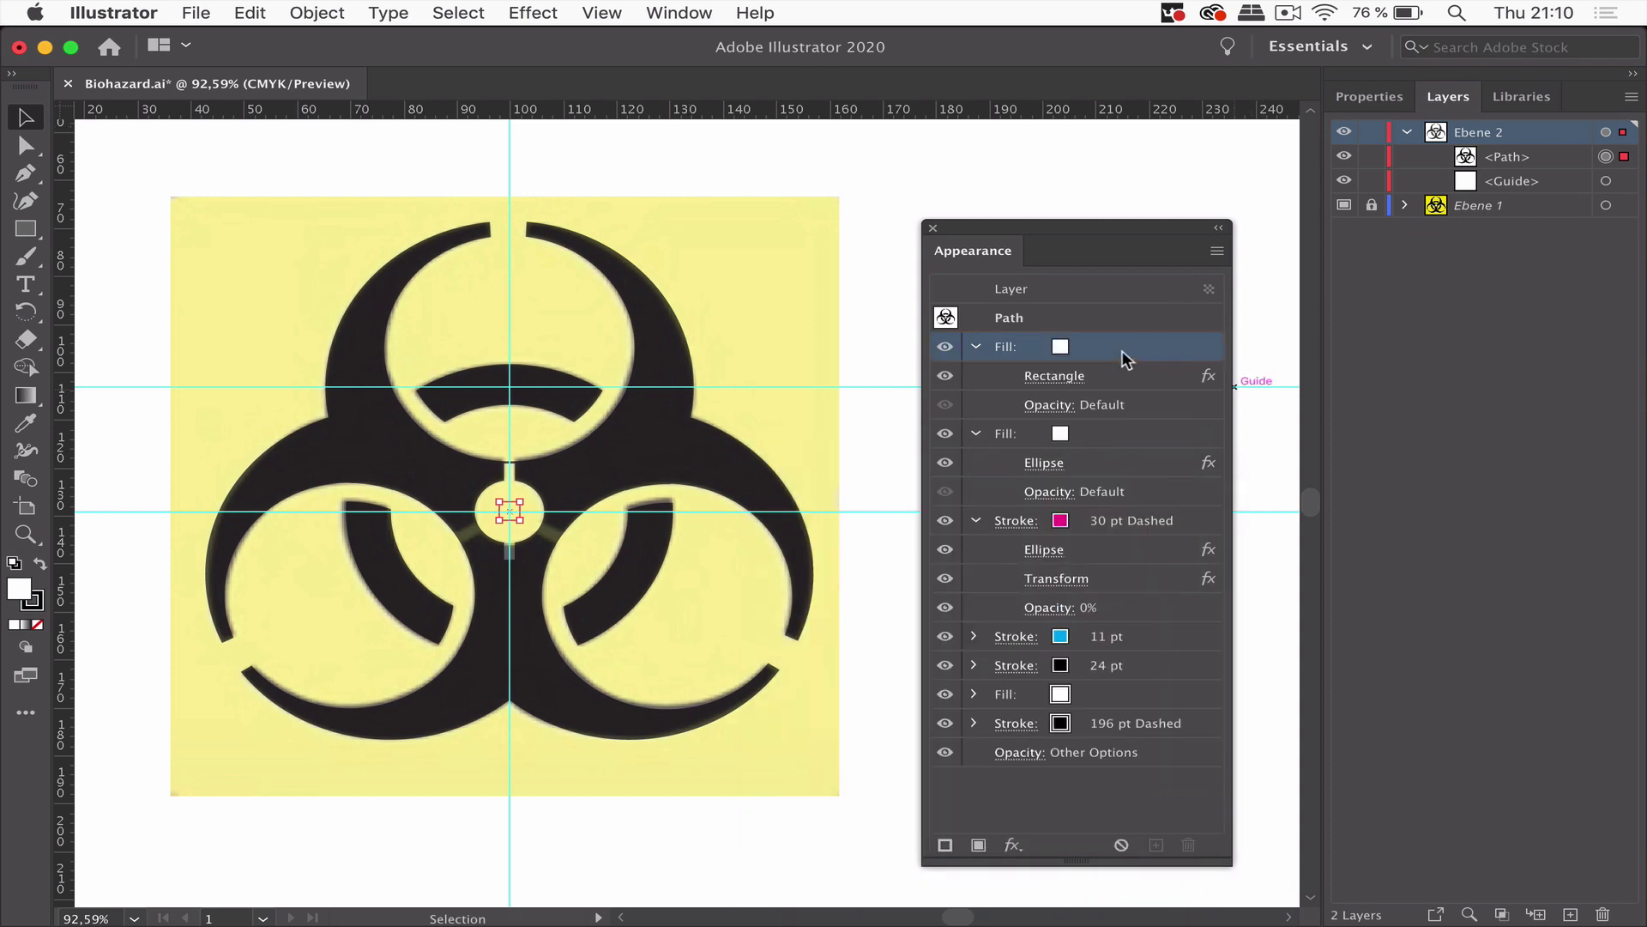
pyautogui.click(534, 12)
pyautogui.moveTo(610, 220)
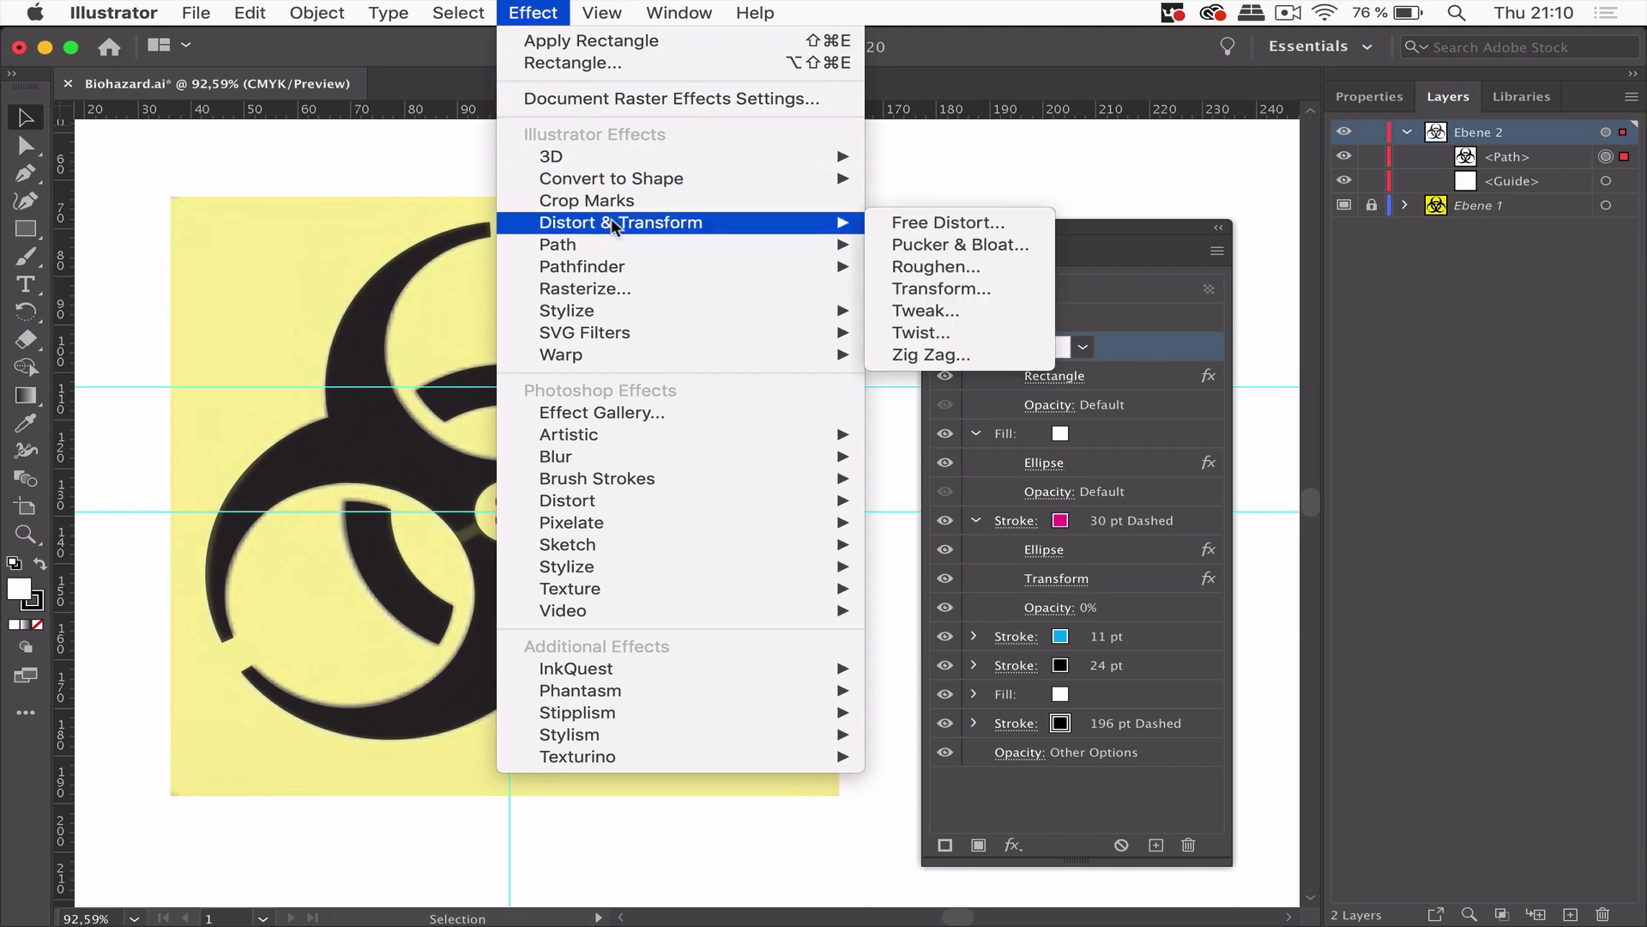
pyautogui.click(937, 288)
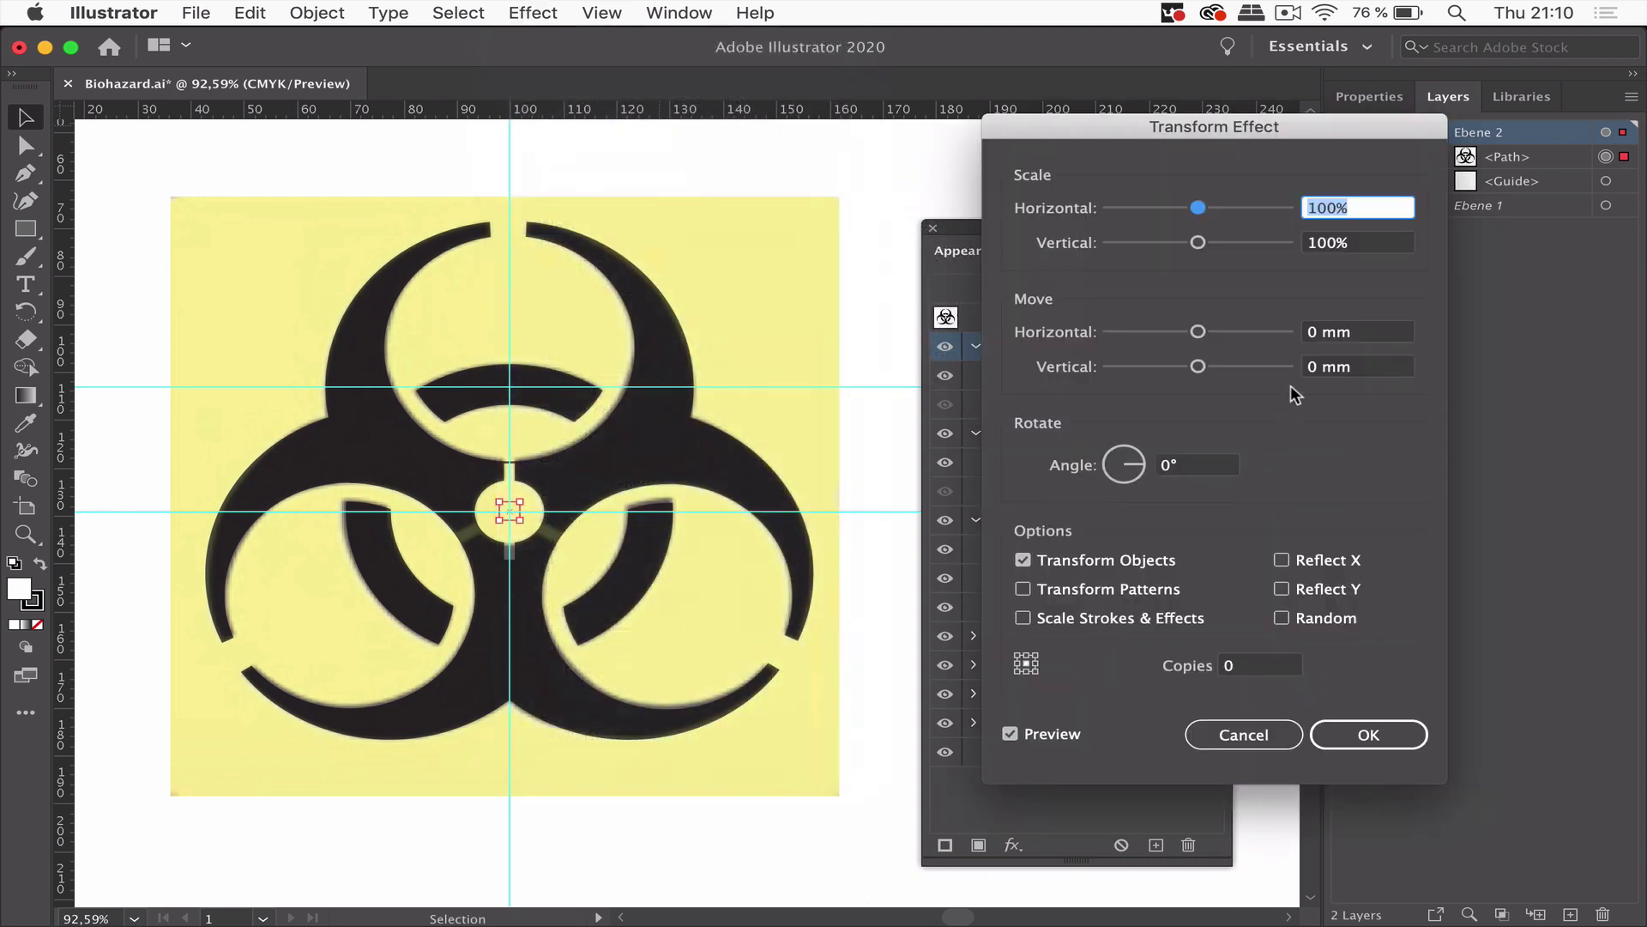
pyautogui.click(1382, 367)
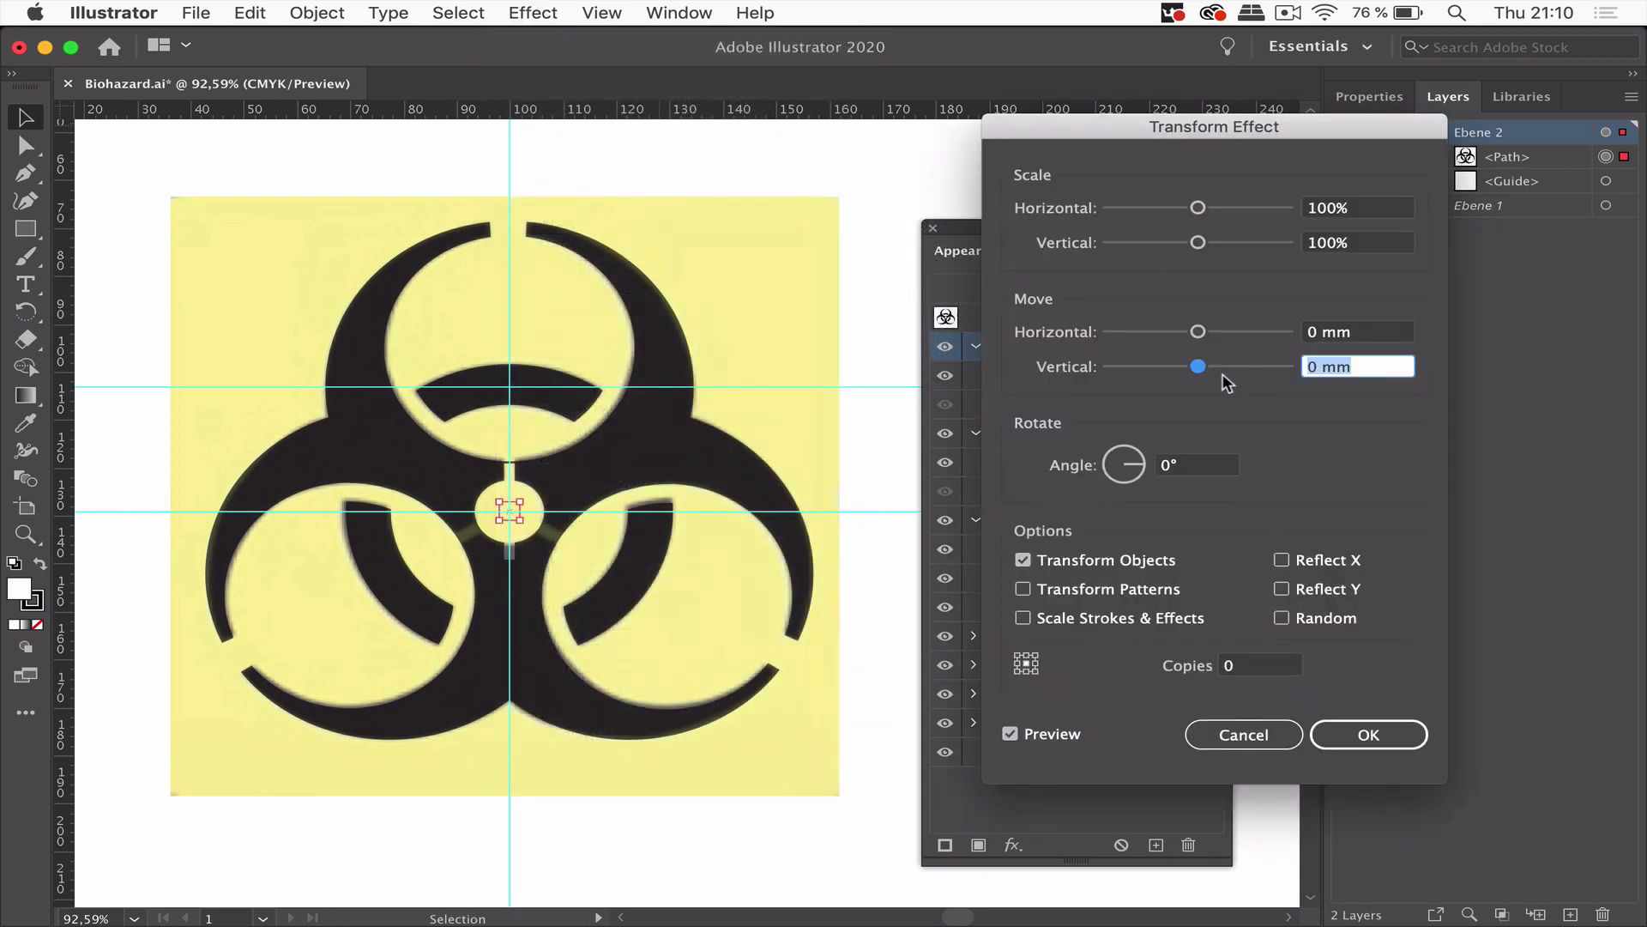
pyautogui.write('10')
pyautogui.click(1395, 338)
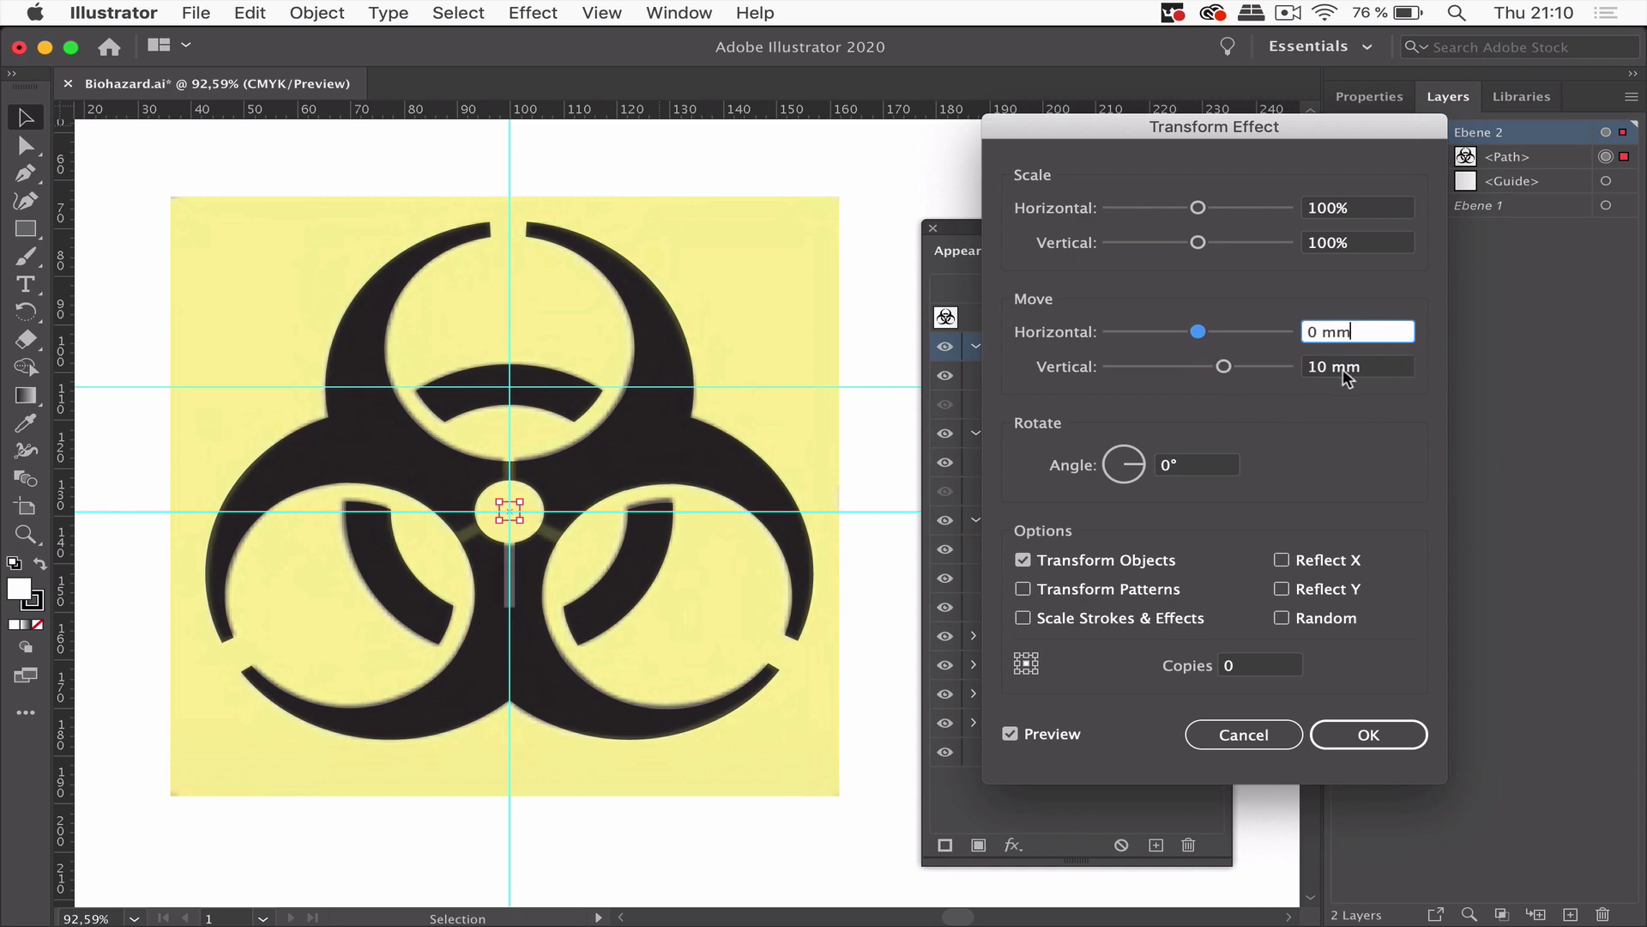
pyautogui.click(1307, 375)
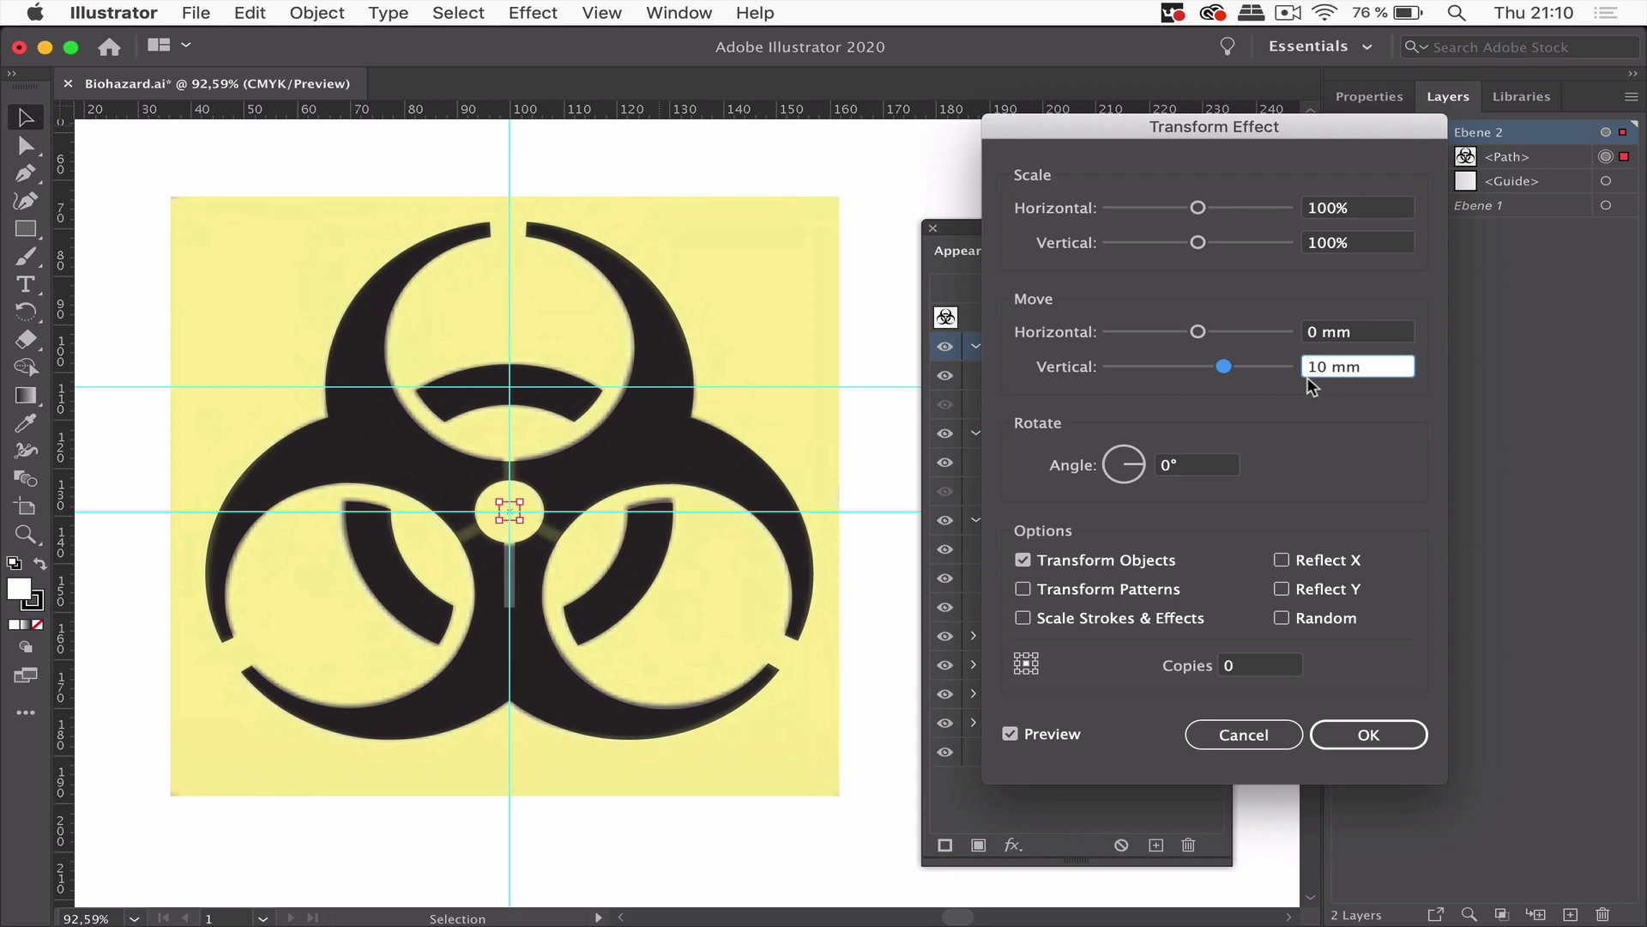
pyautogui.write('-')
pyautogui.click(1386, 327)
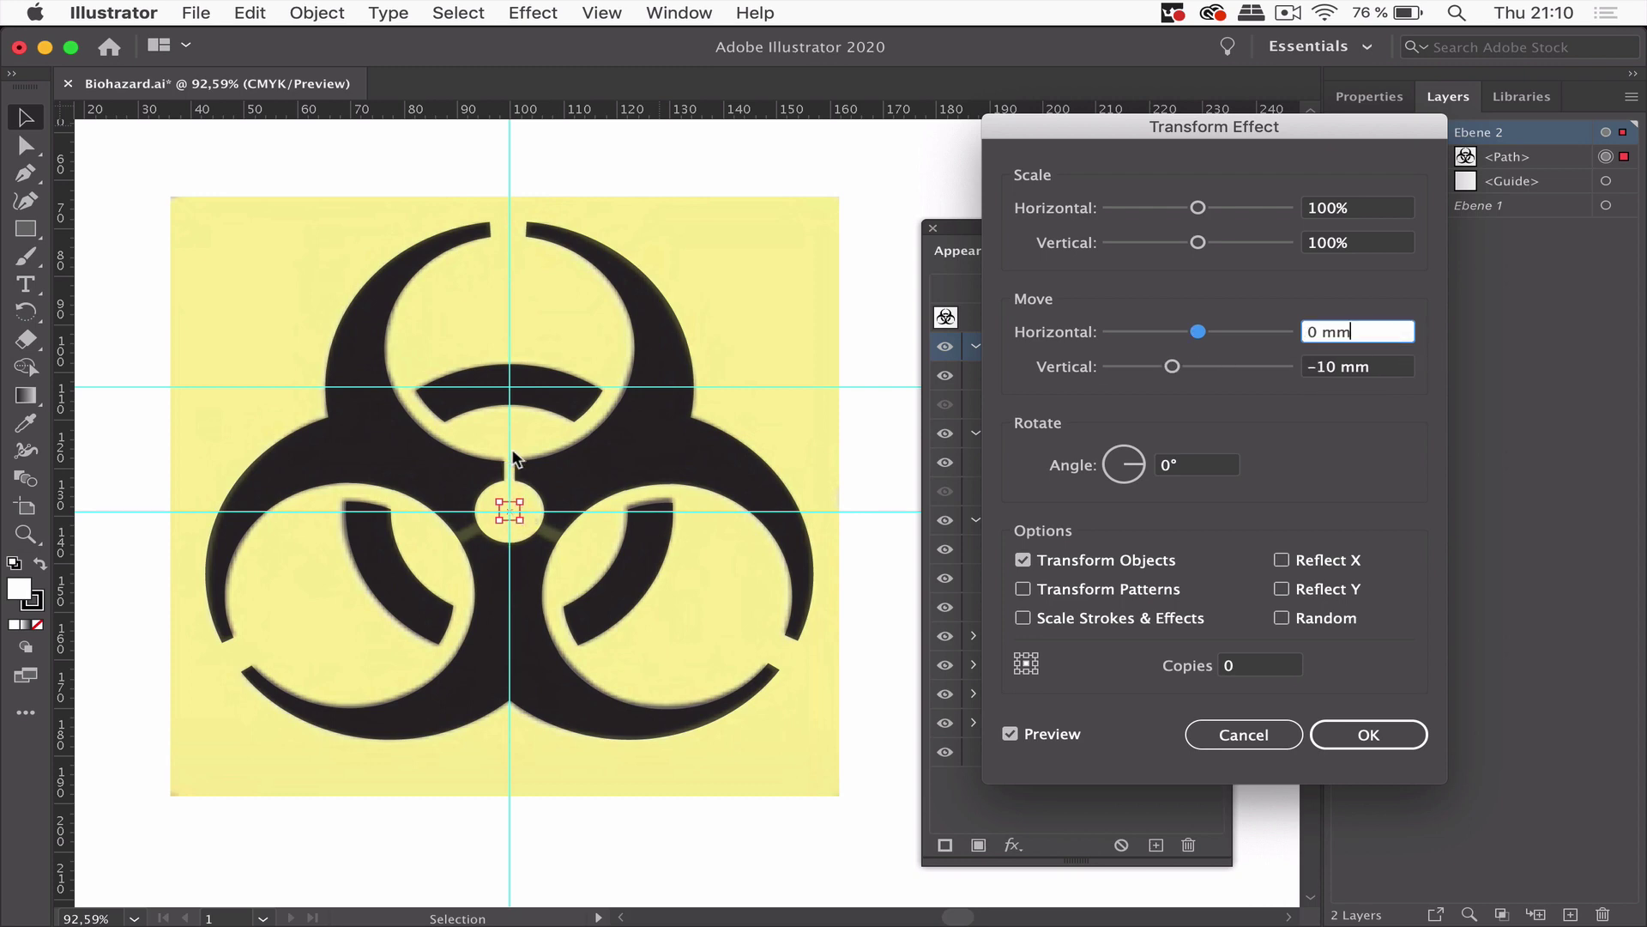
pyautogui.click(1368, 734)
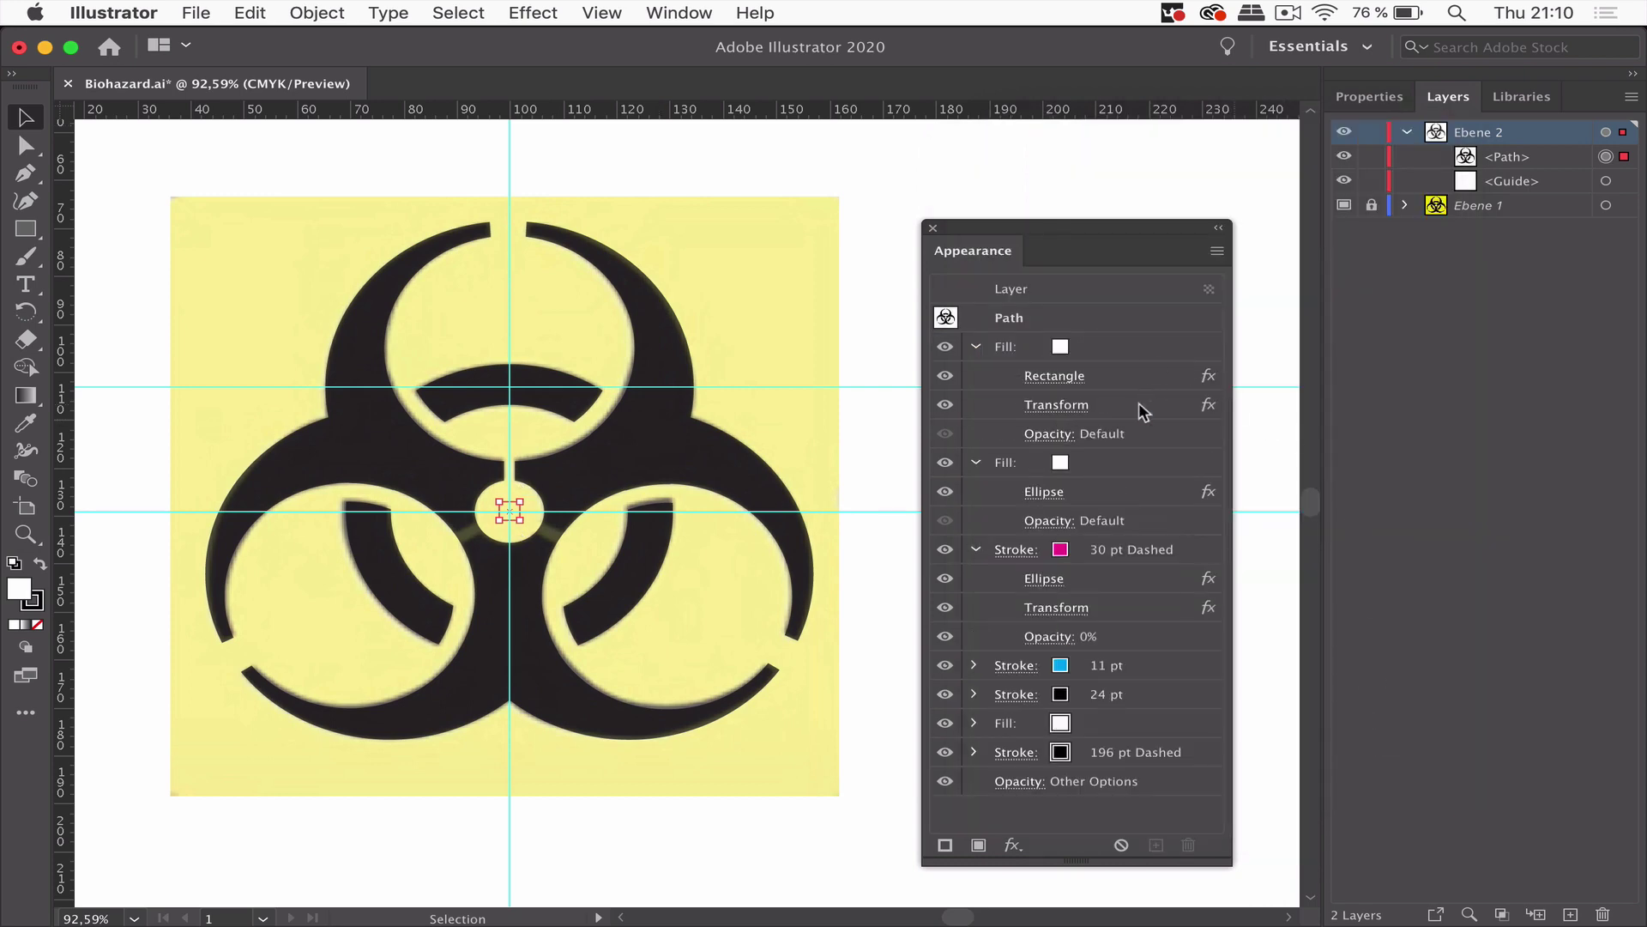
# Apply a second, new Transform effect instance to the rectangle fill.
pyautogui.click(1139, 403)
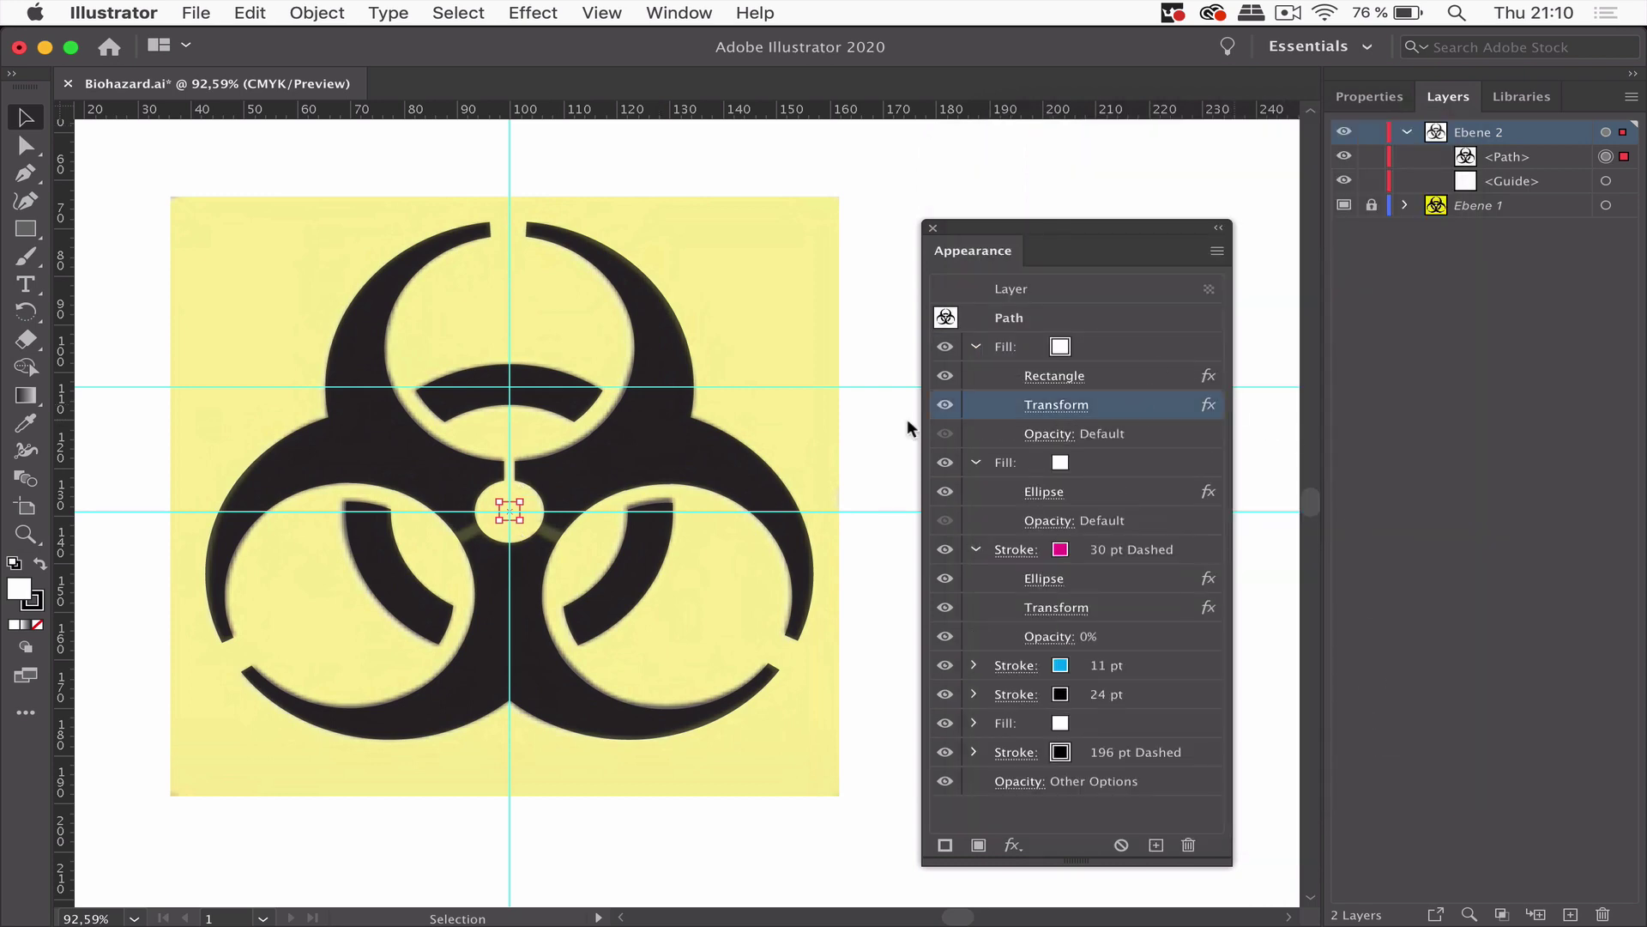
pyautogui.click(535, 12)
pyautogui.moveTo(612, 187)
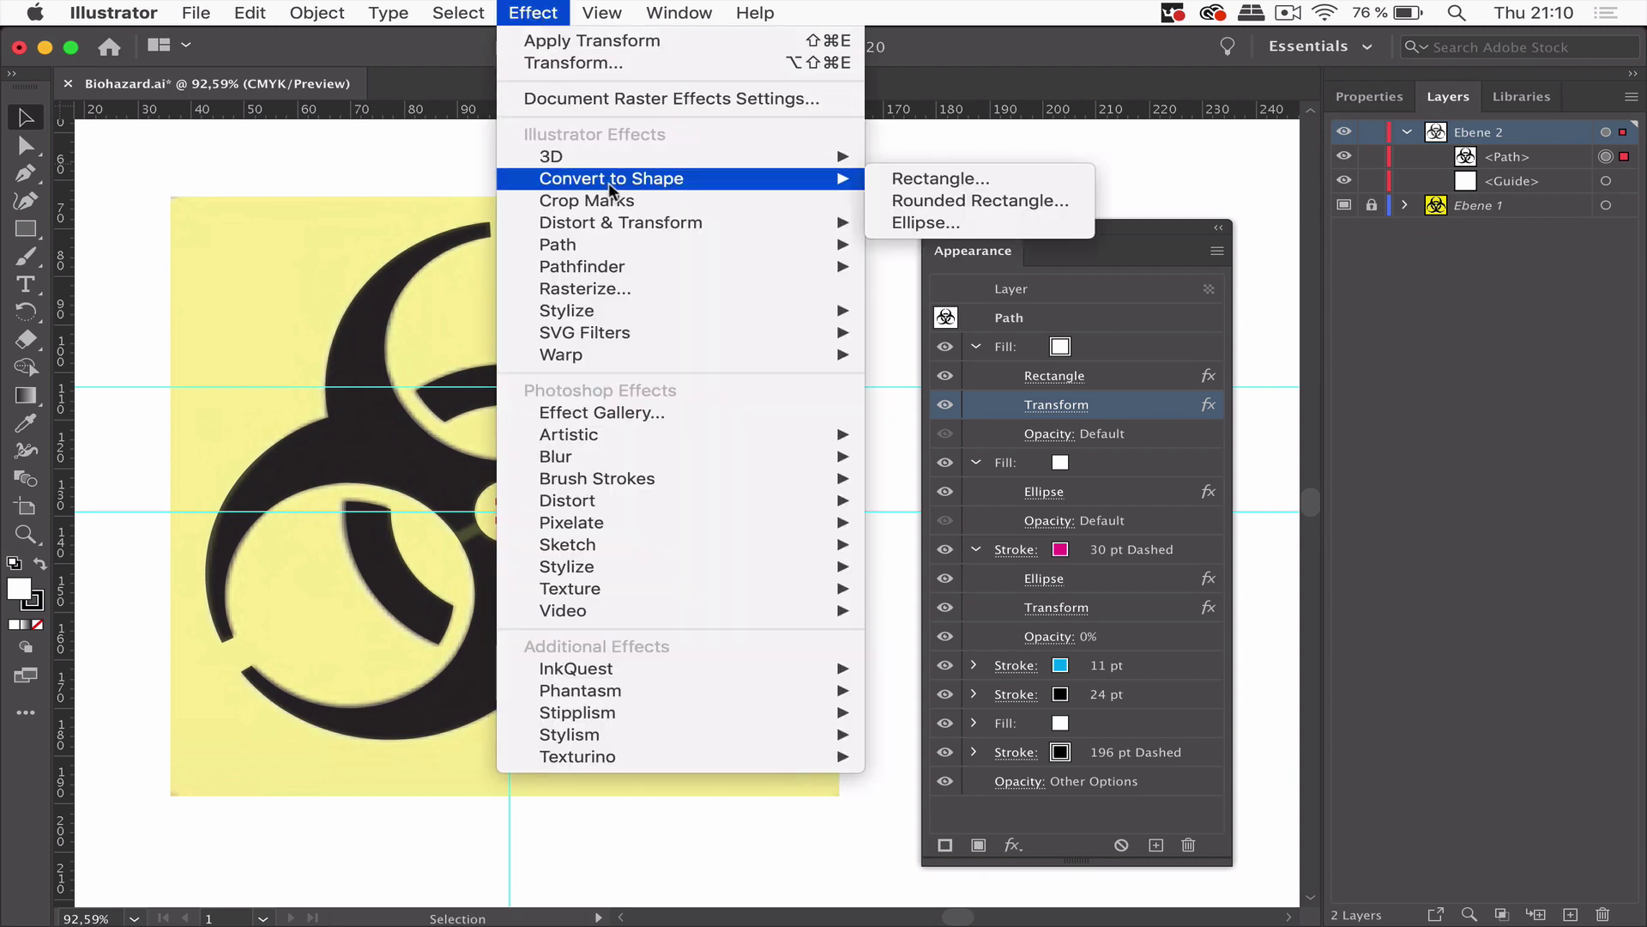
pyautogui.moveTo(613, 225)
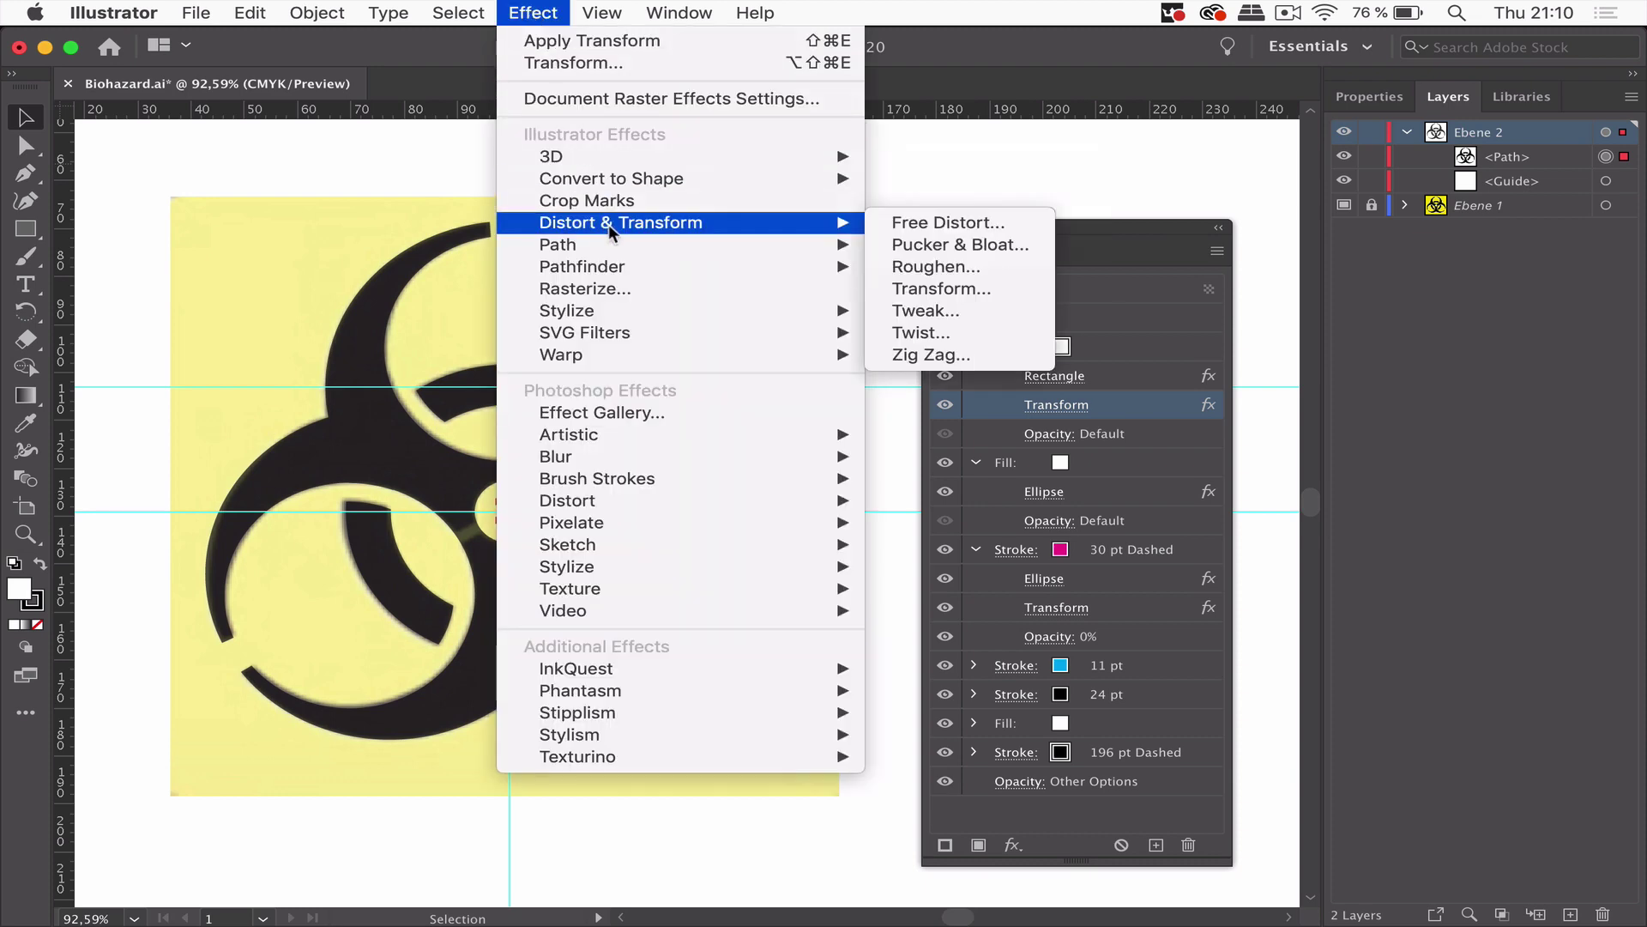
pyautogui.click(941, 290)
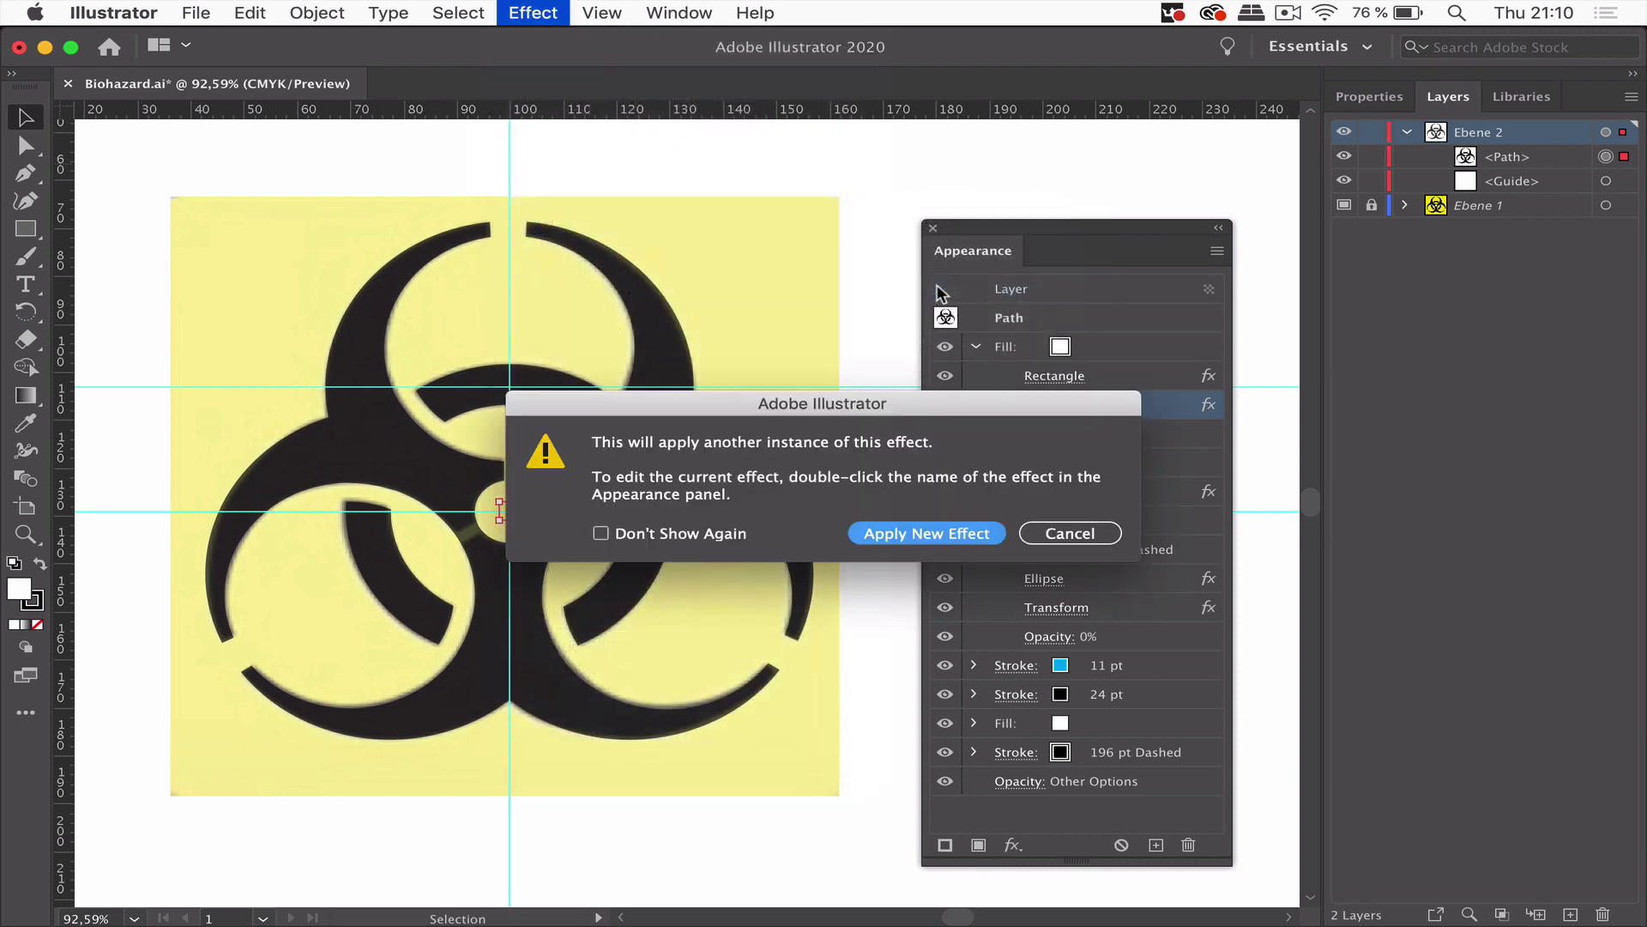
pyautogui.click(914, 535)
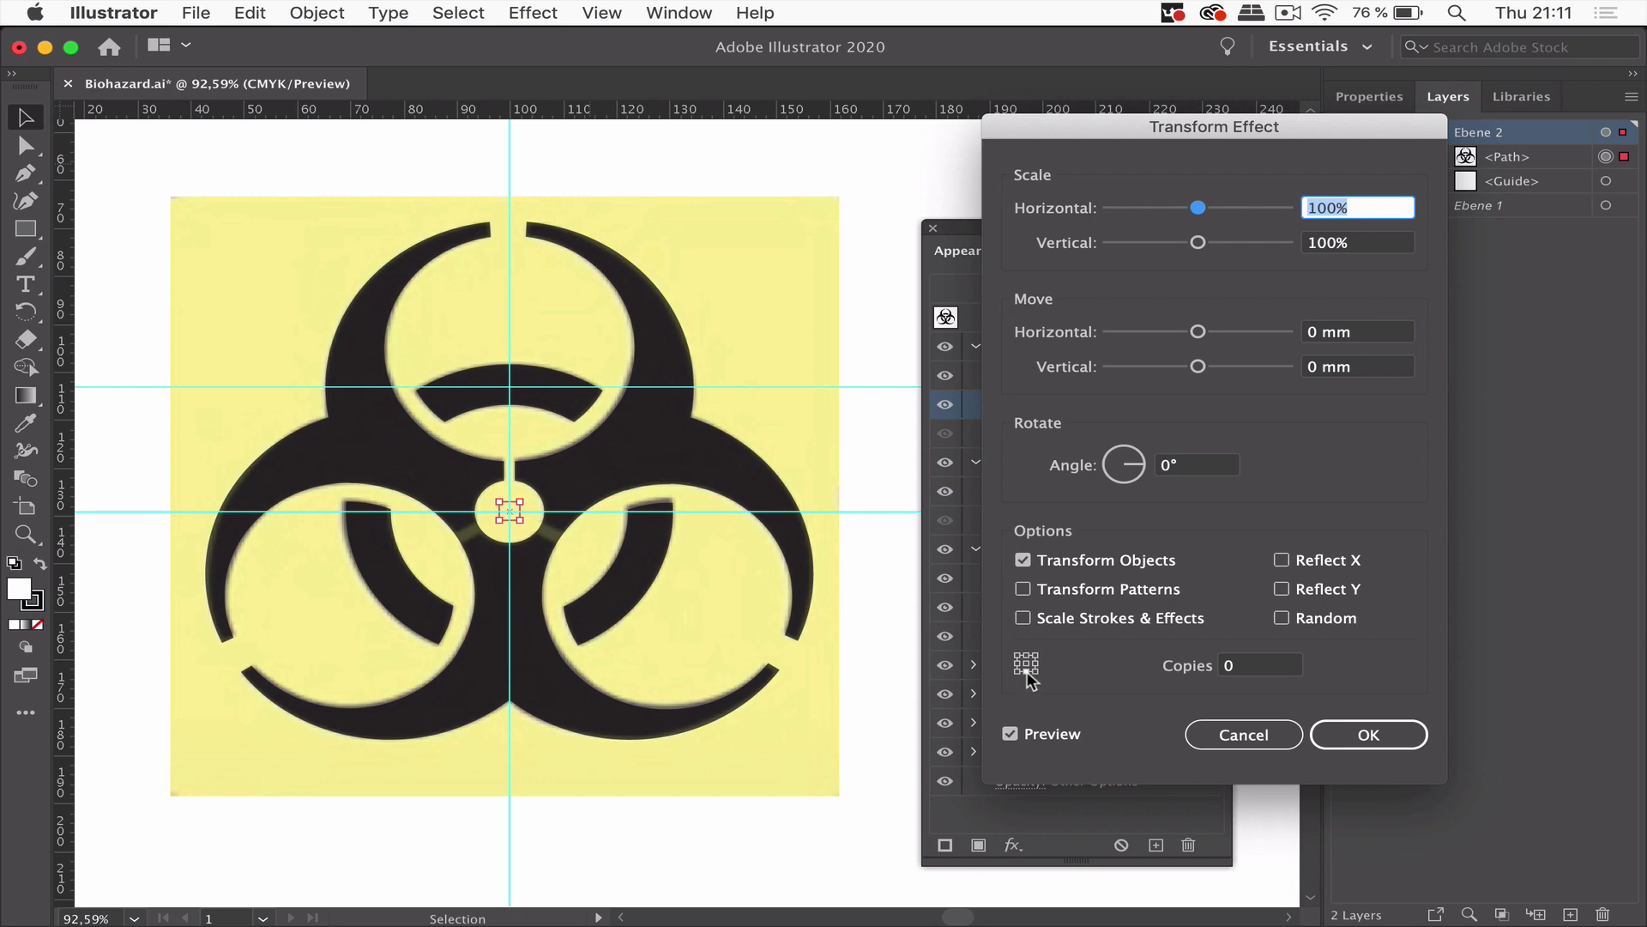
# Set the new Transform to rotate 120° with 2 copies, forming three spokes.
pyautogui.click(1201, 464)
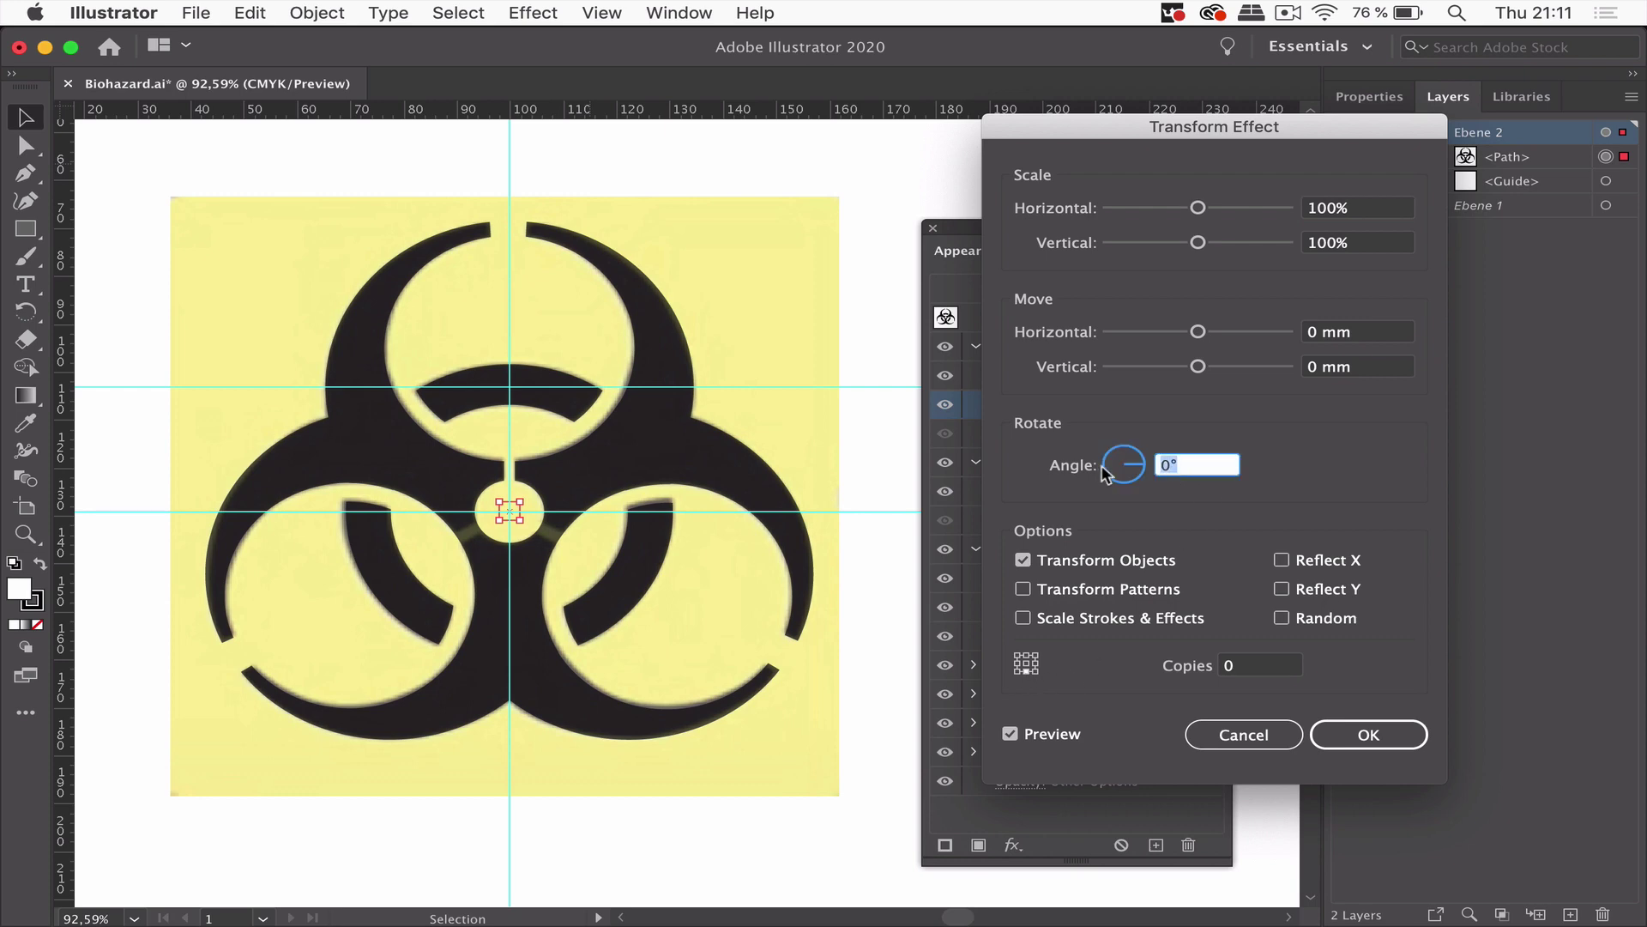
pyautogui.write('120')
pyautogui.click(1254, 665)
pyautogui.write('2')
pyautogui.click(1229, 465)
pyautogui.click(1370, 736)
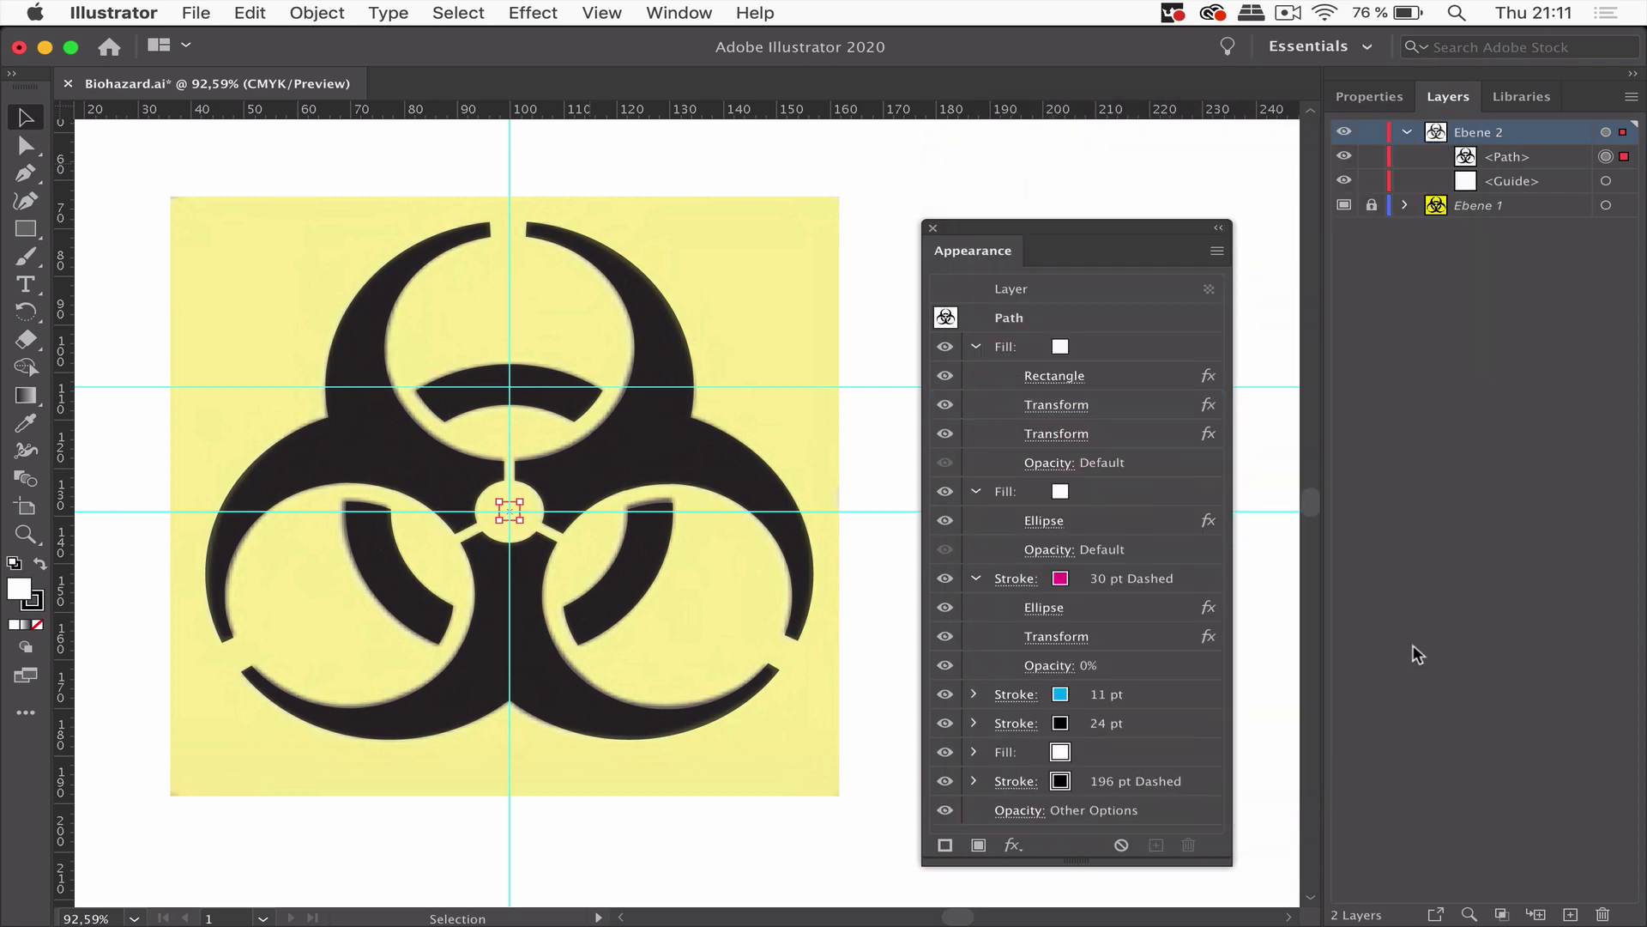
# Set the rectangle and ellipse fill opacities to 0%.
pyautogui.click(1048, 462)
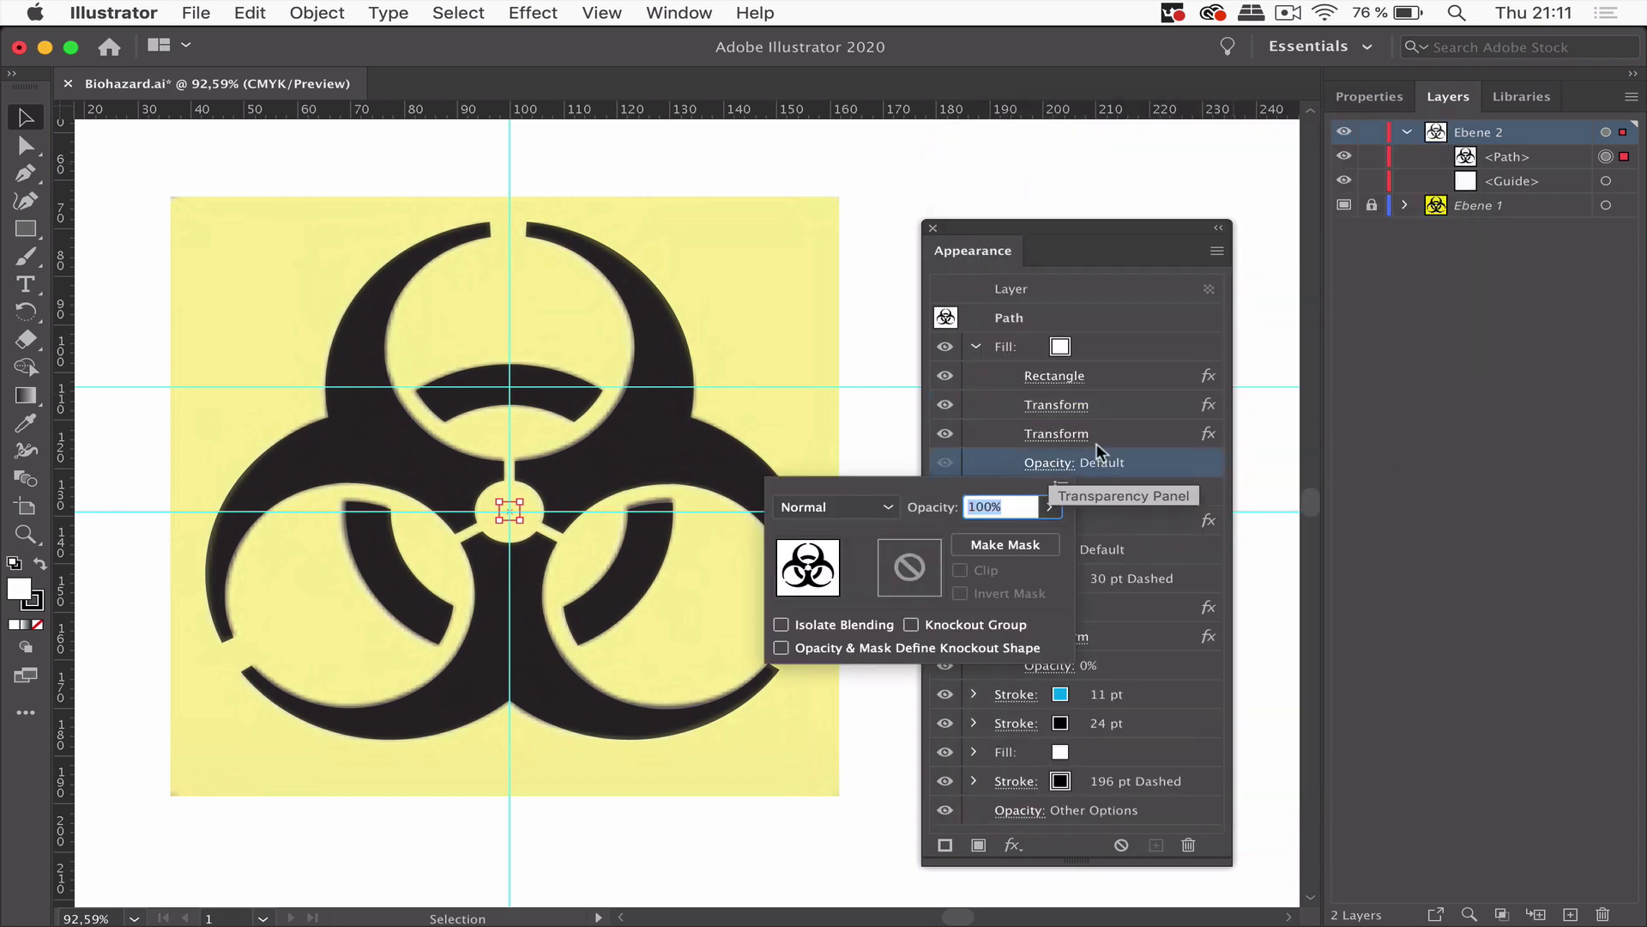
pyautogui.write('0')
pyautogui.press('Return')
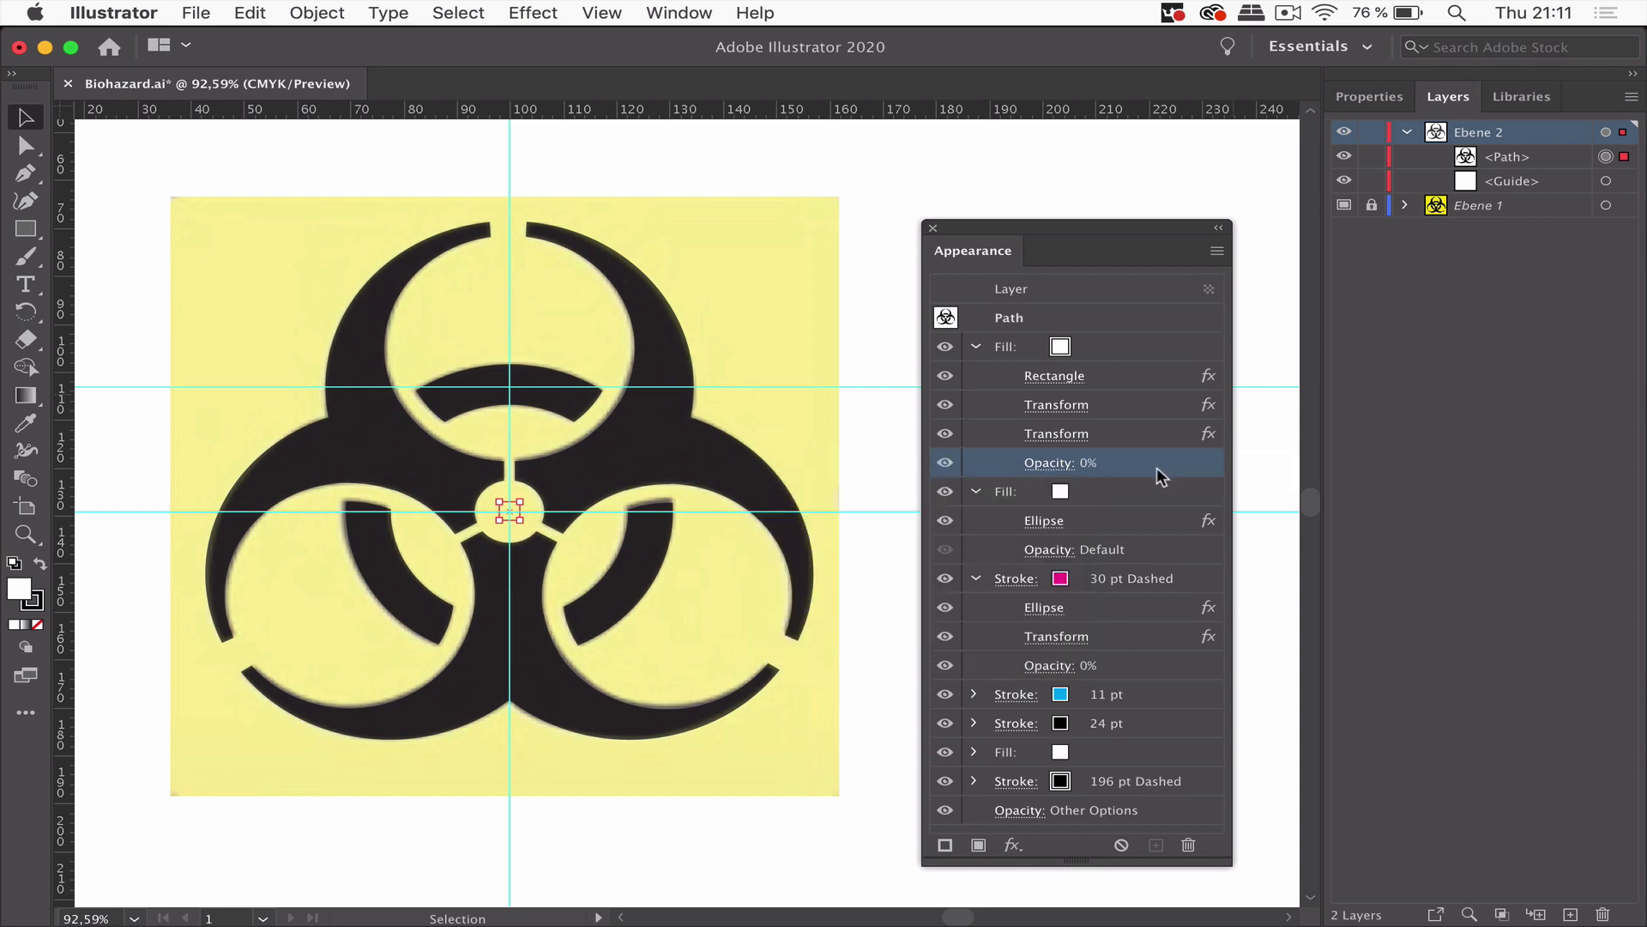
pyautogui.click(1052, 549)
pyautogui.write('0')
pyautogui.press('Return')
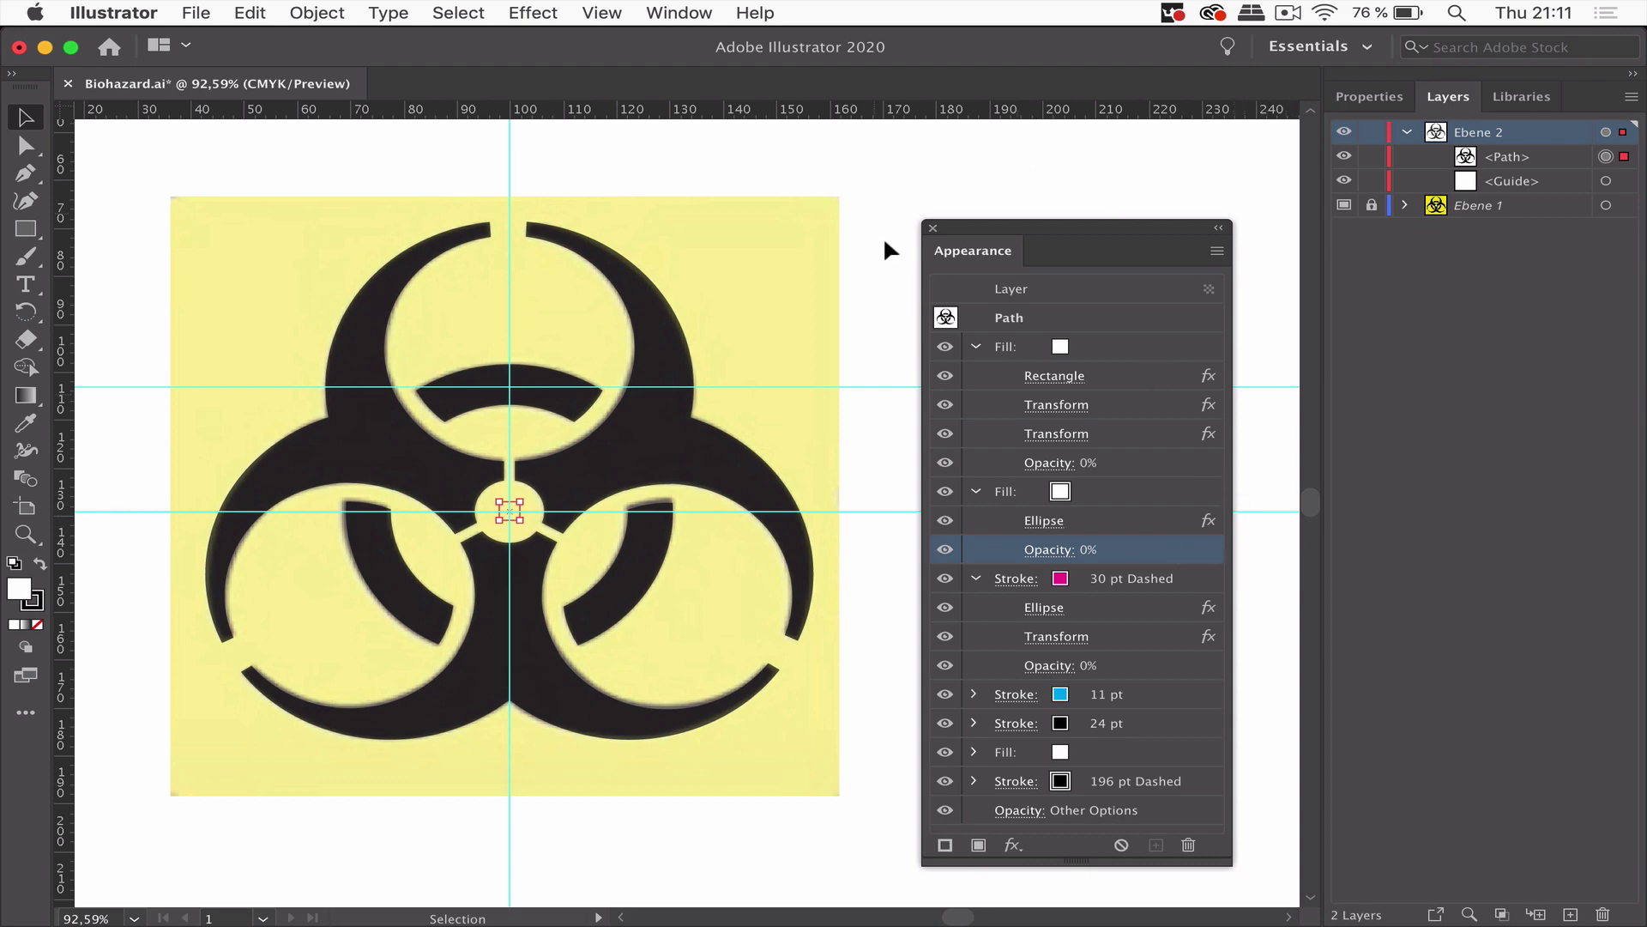
# Change the Ebene 2 layer from 78% Multiply to Normal blending at 100% opacity.
pyautogui.moveTo(1064, 222); pyautogui.dragTo(1208, 215)
pyautogui.click(974, 247)
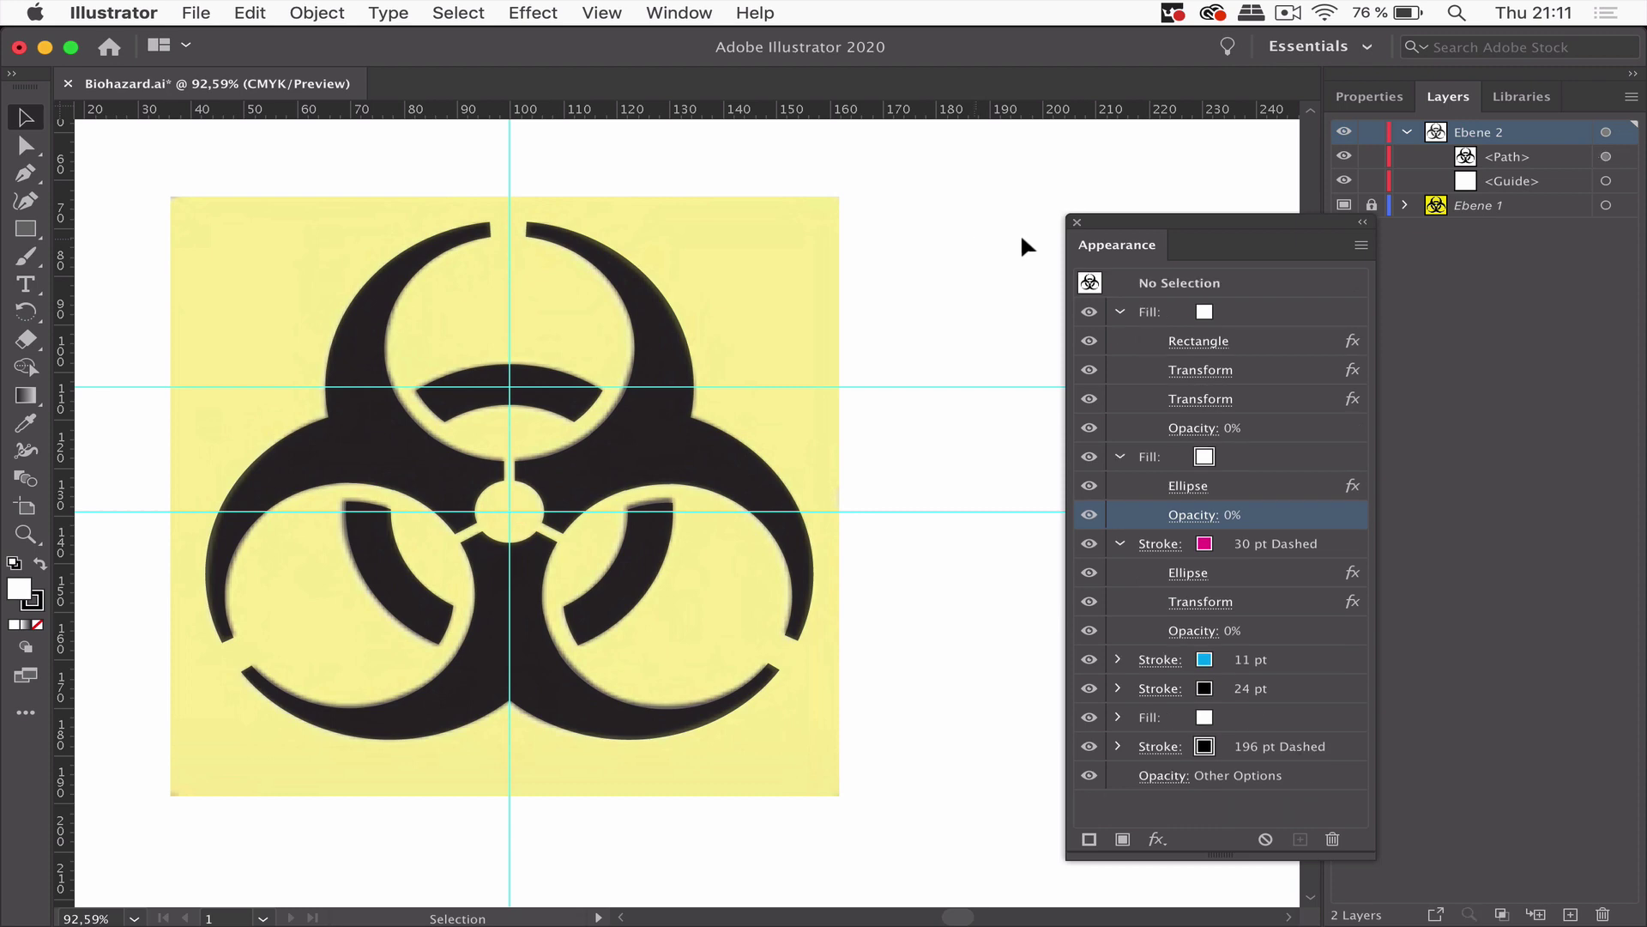
pyautogui.click(1604, 133)
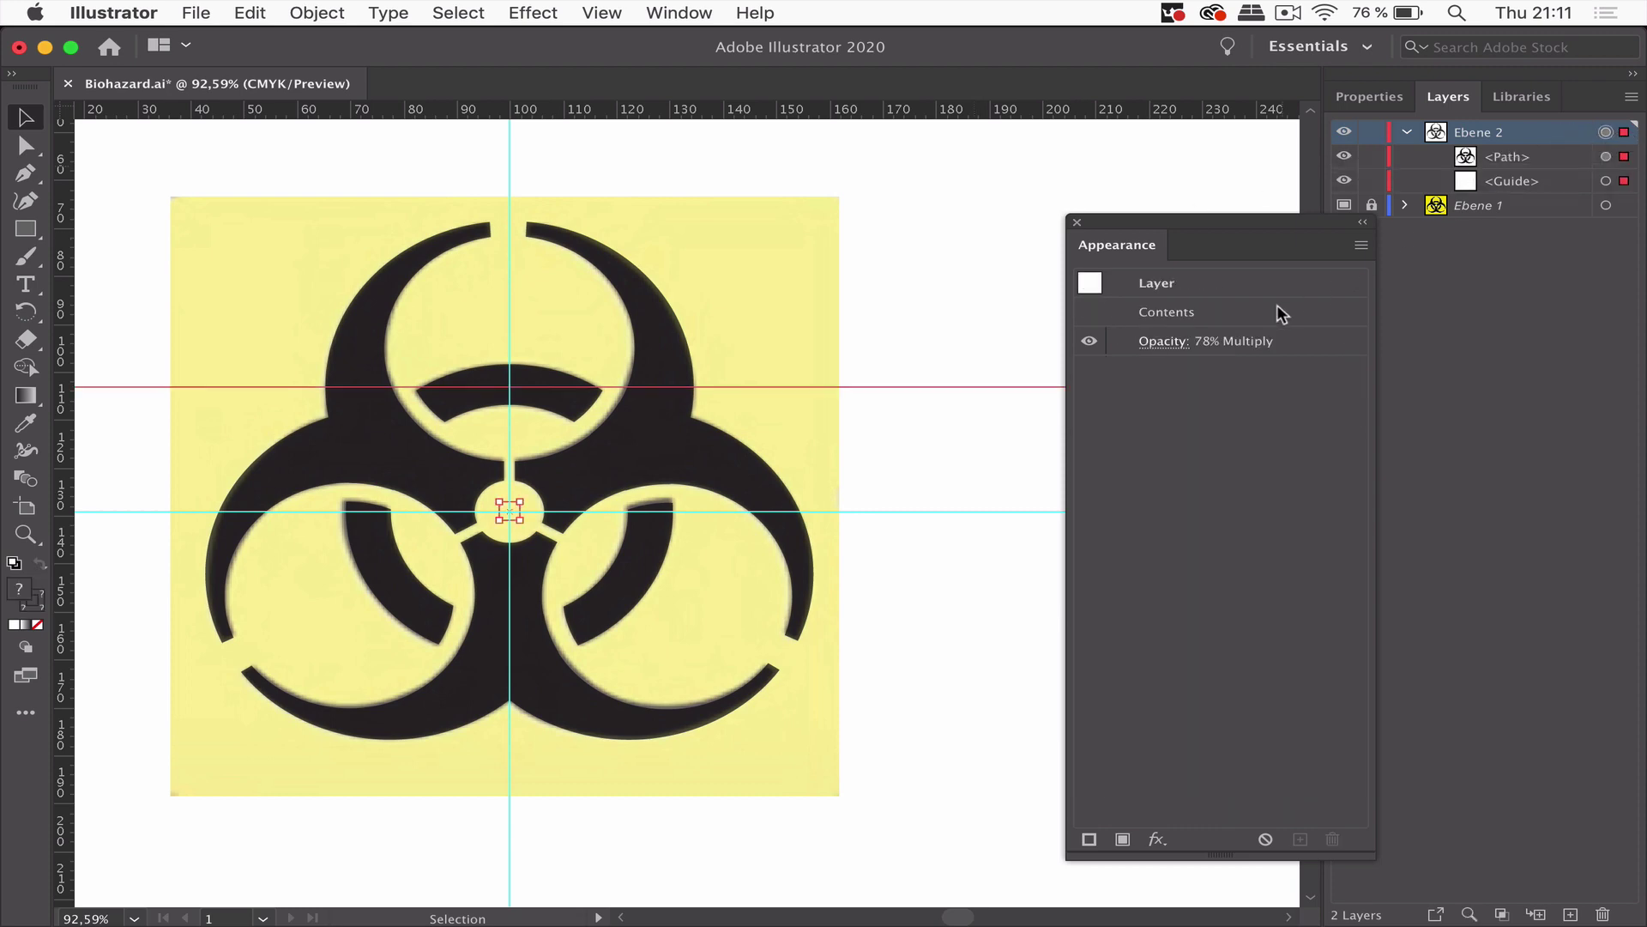
pyautogui.click(1160, 341)
pyautogui.click(932, 391)
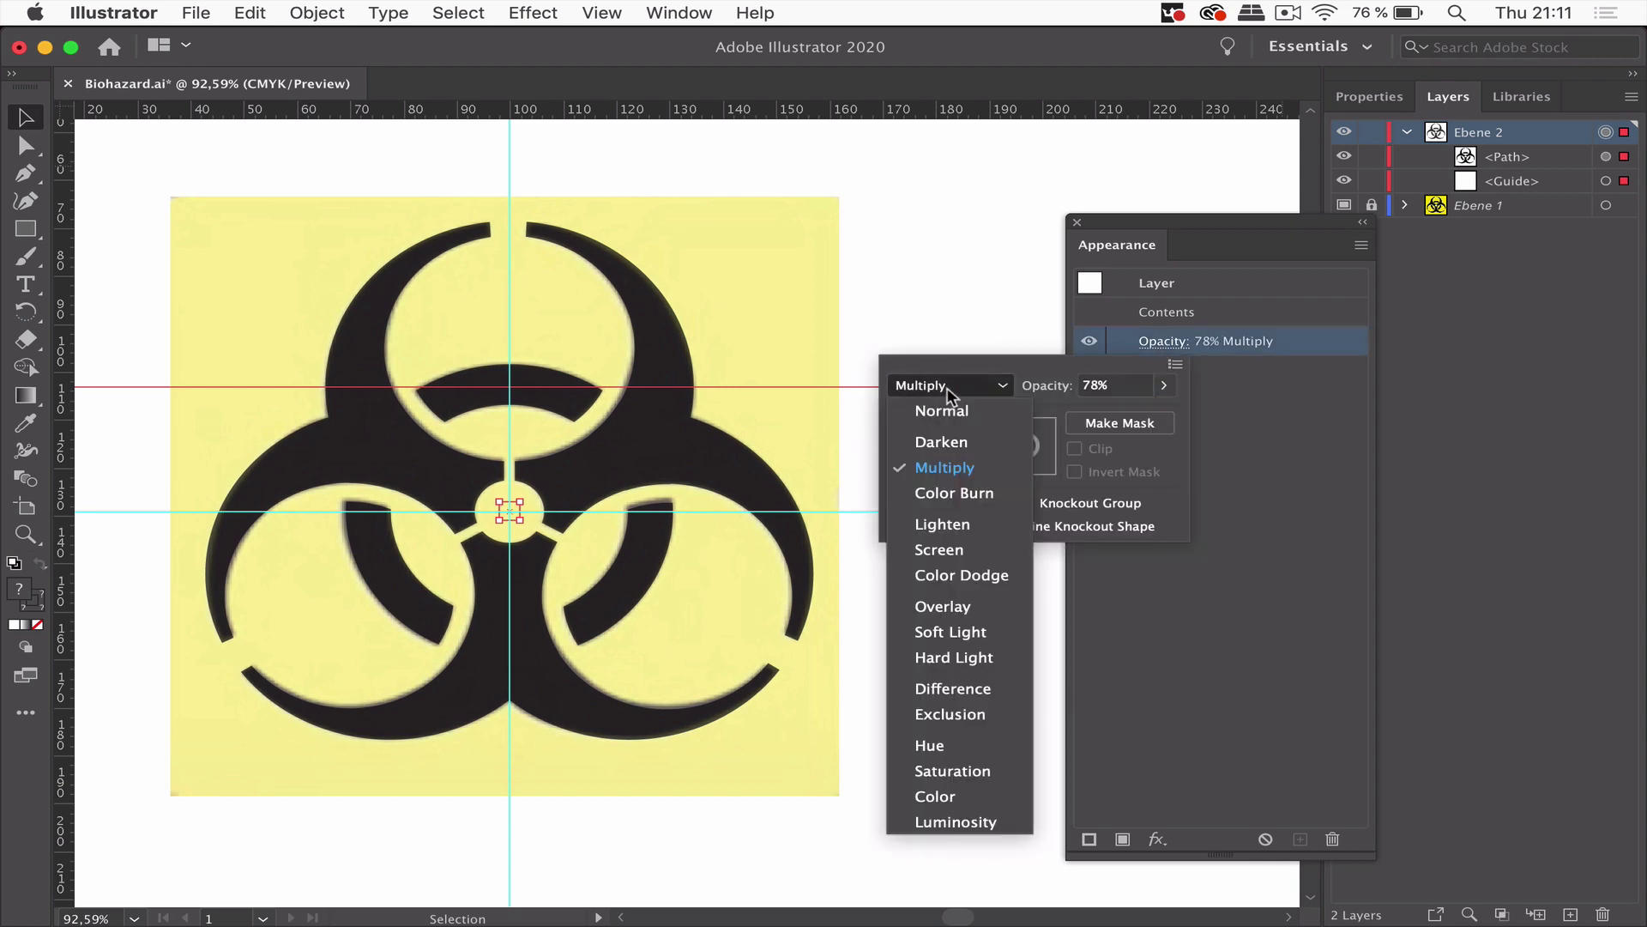
pyautogui.click(943, 408)
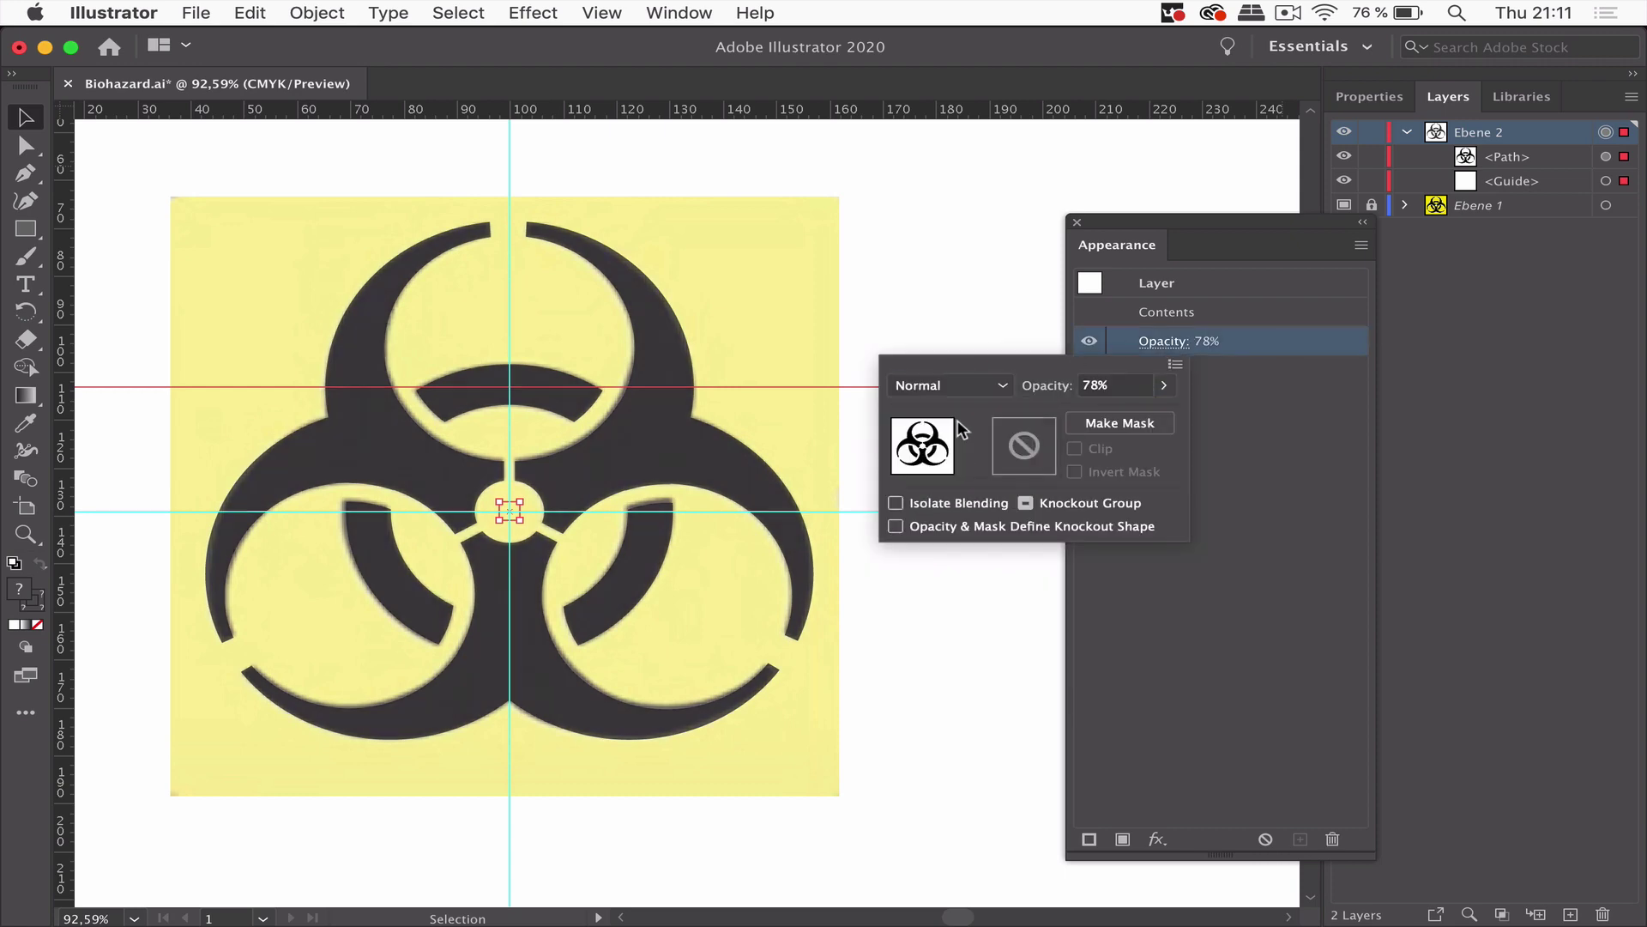
pyautogui.click(1164, 385)
pyautogui.moveTo(1140, 415); pyautogui.dragTo(1202, 420)
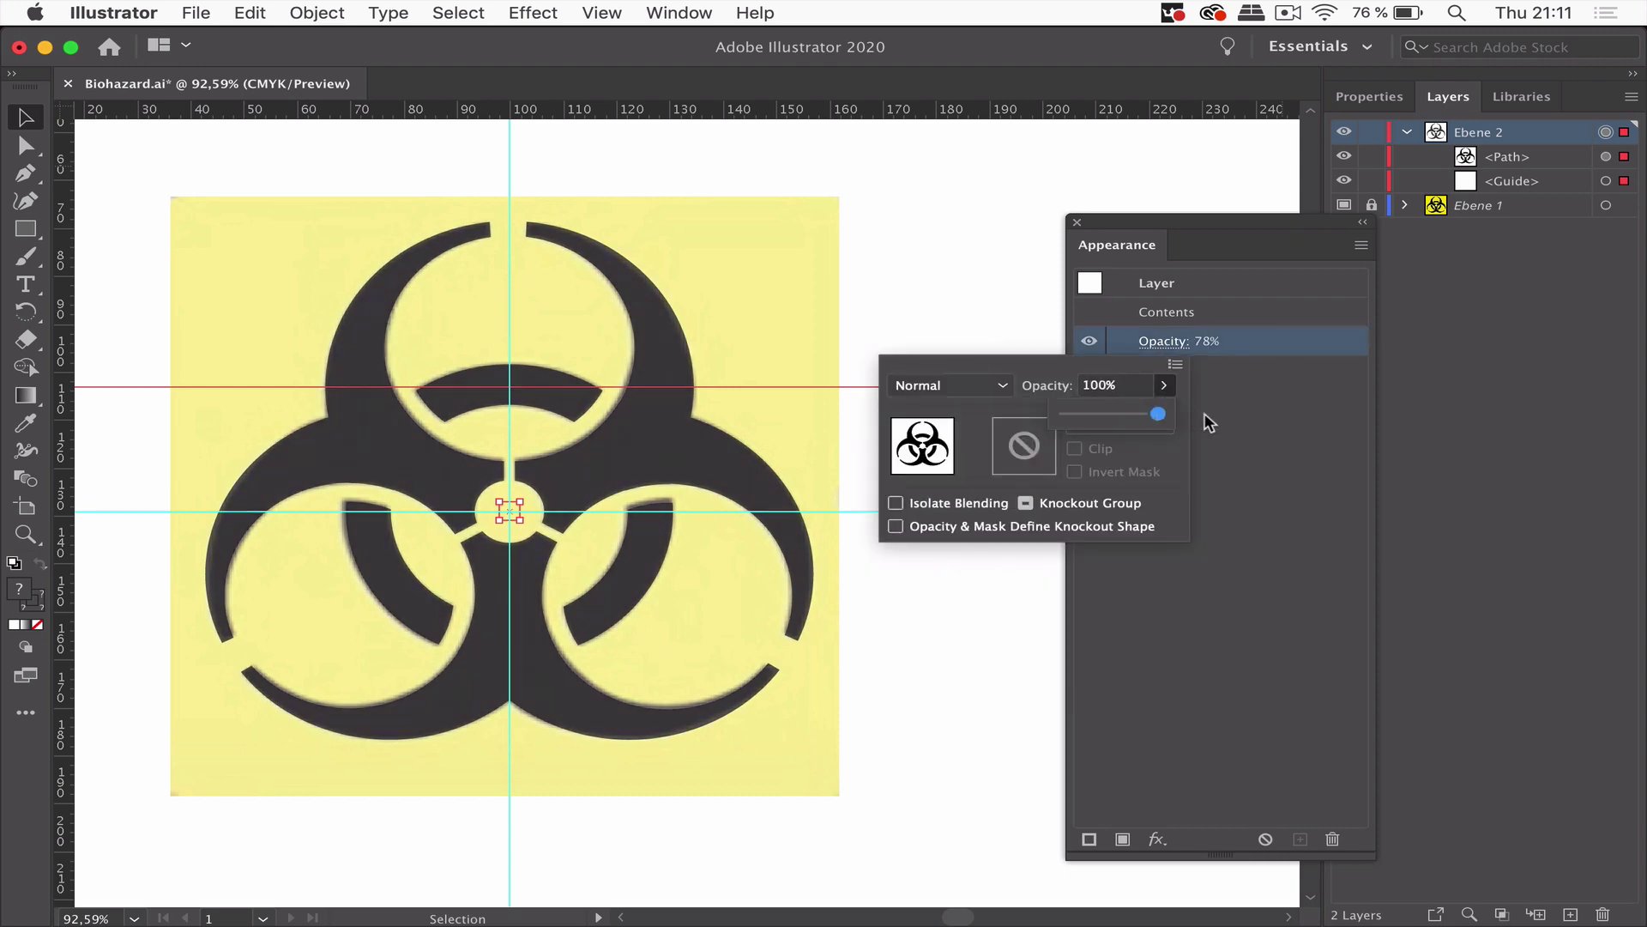
pyautogui.click(936, 245)
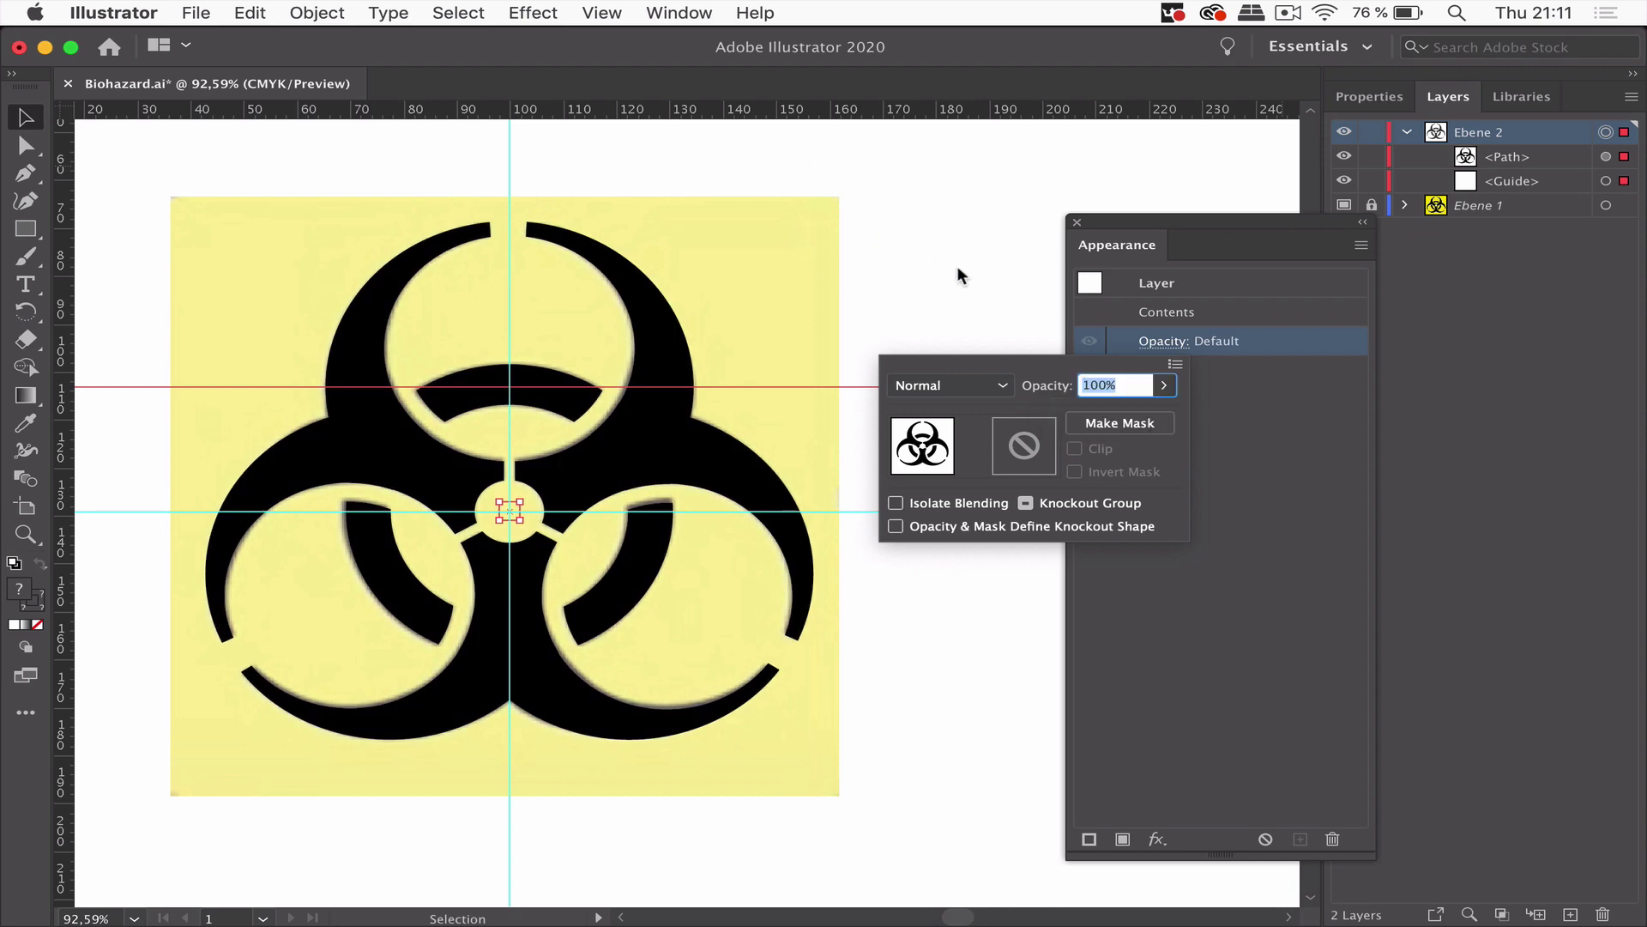
pyautogui.click(1310, 392)
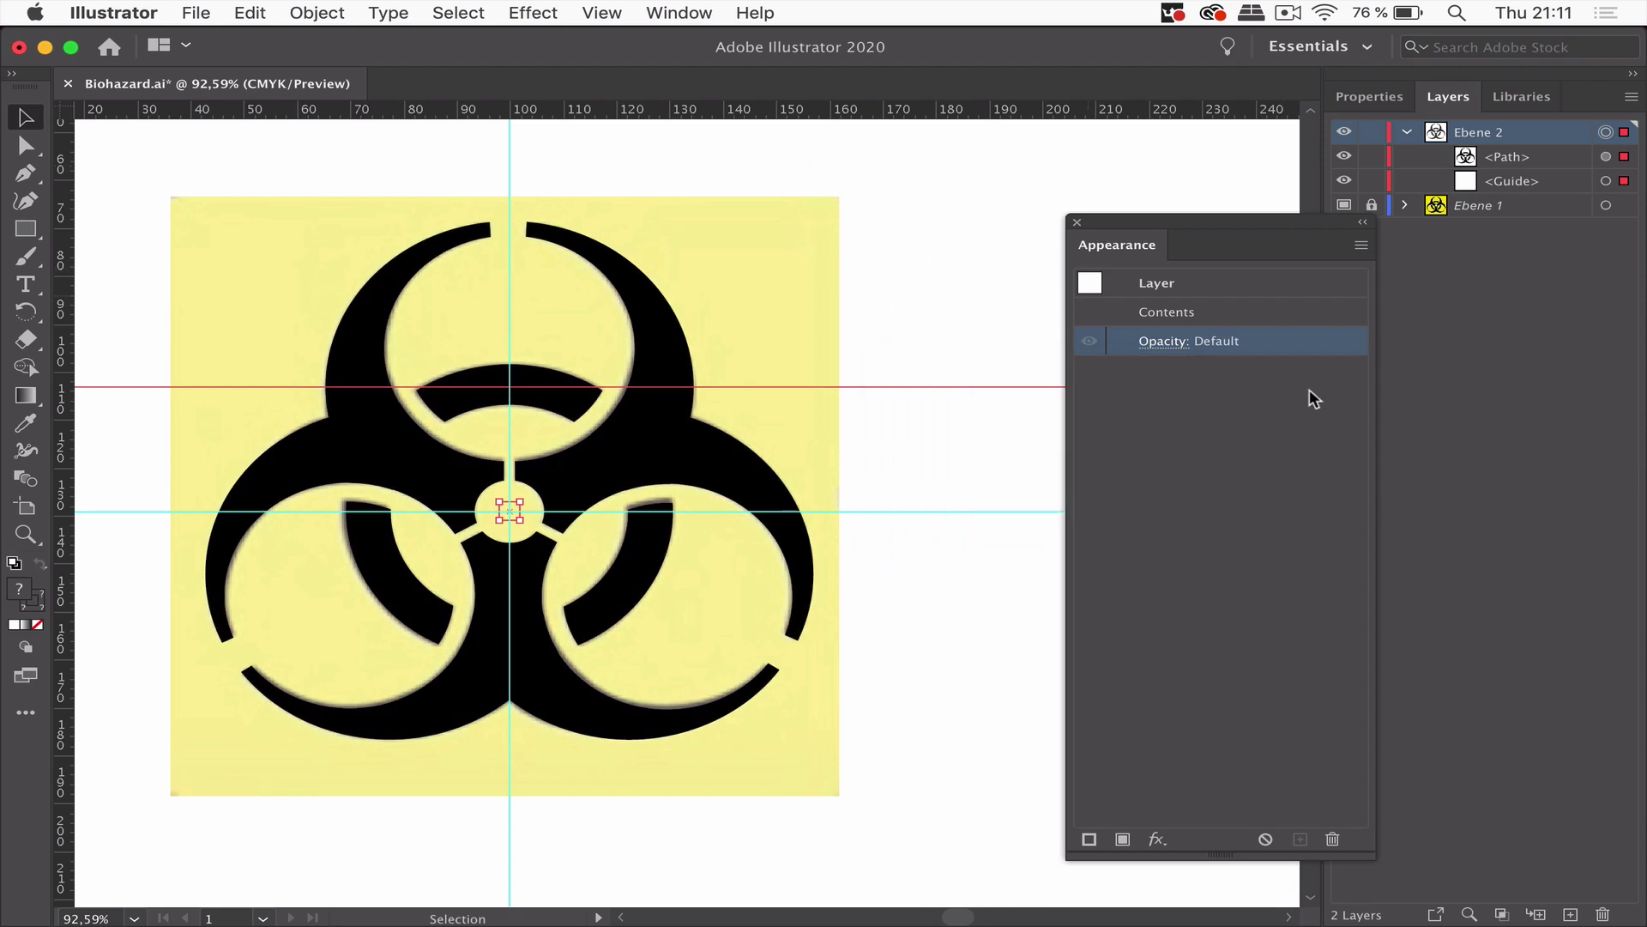
# Collapse Ebene 2 and create a new Layer 3 above Ebene 1.
pyautogui.click(1407, 132)
pyautogui.click(1527, 157)
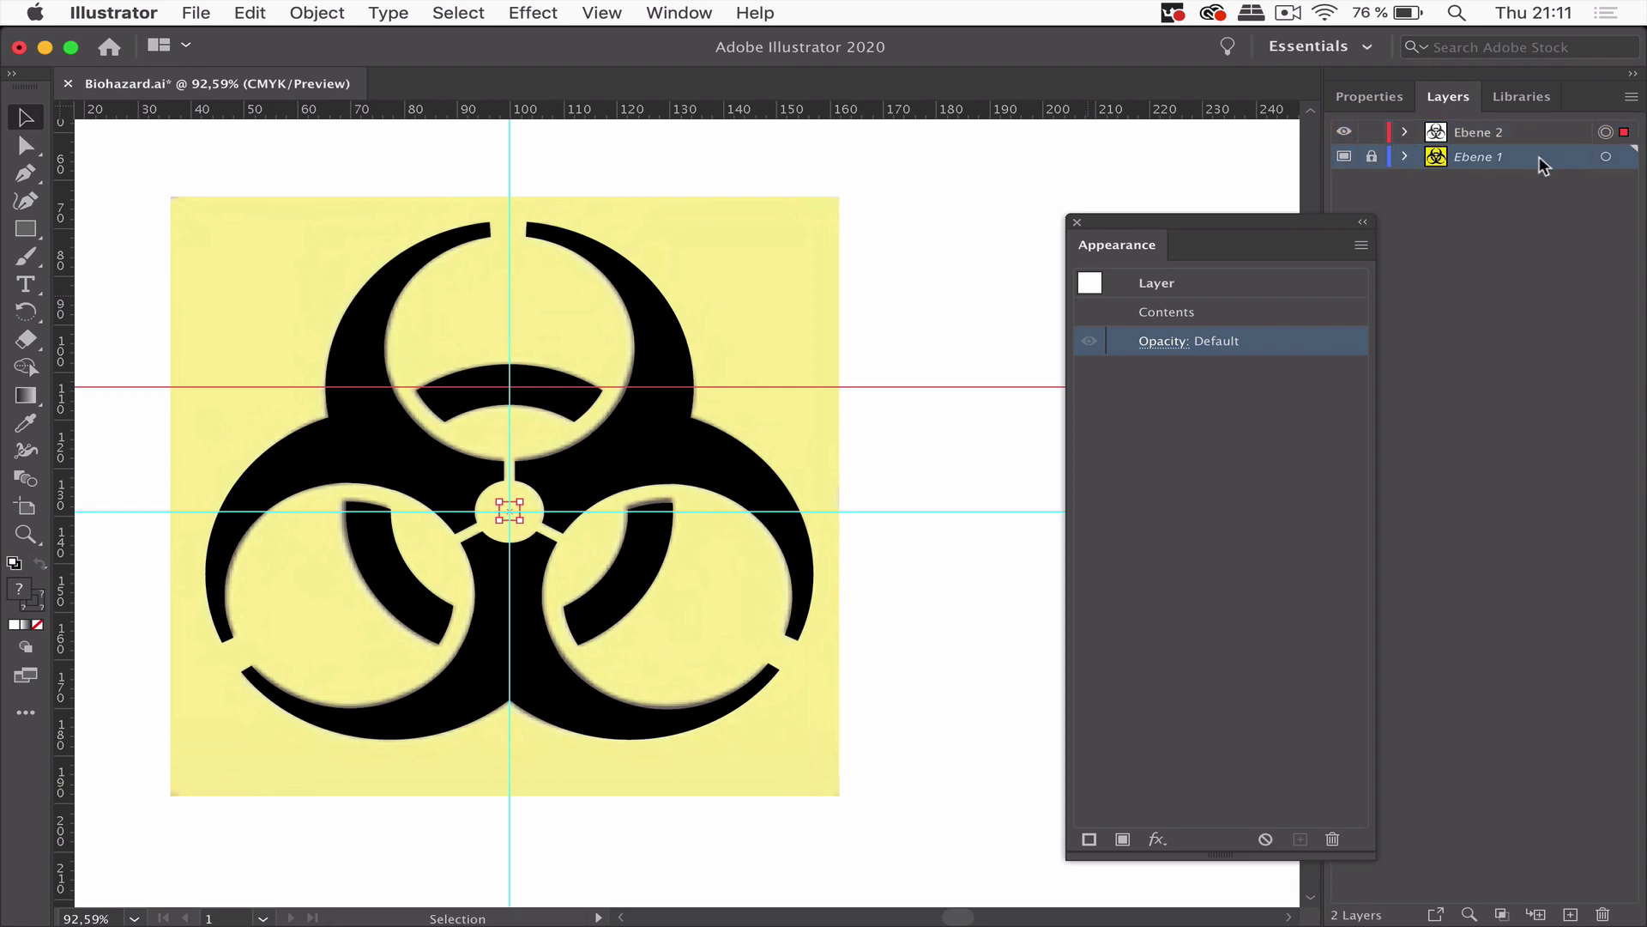
pyautogui.click(1572, 914)
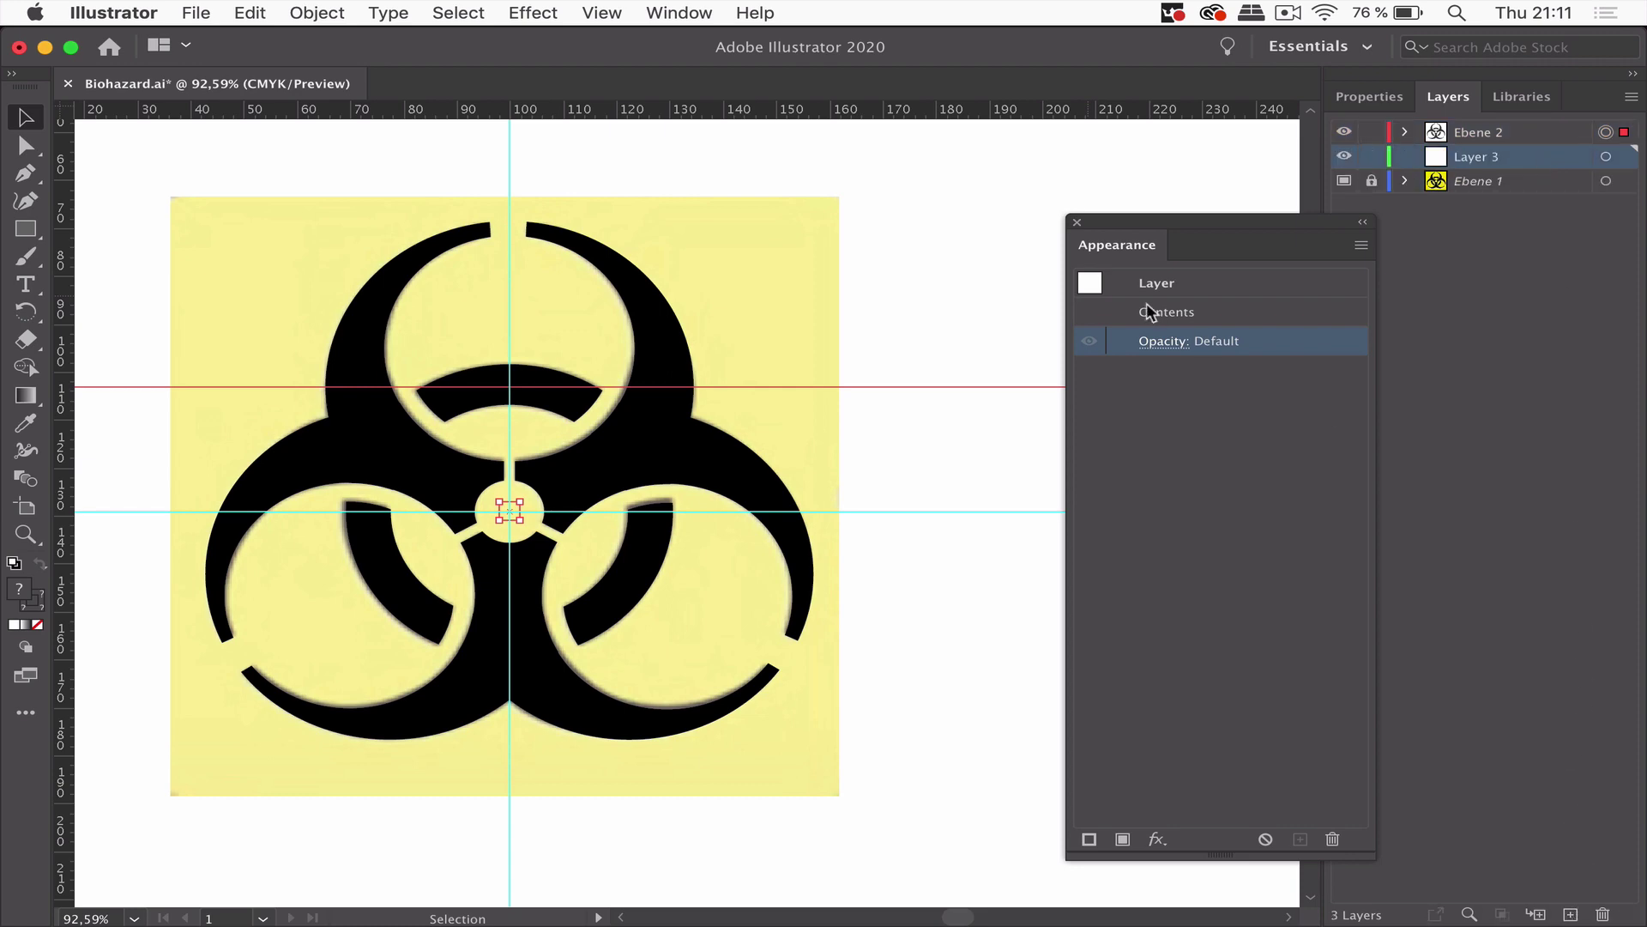
# Draw an orange rectangle covering the whole artboard, then deselect it.
pyautogui.click(25, 230)
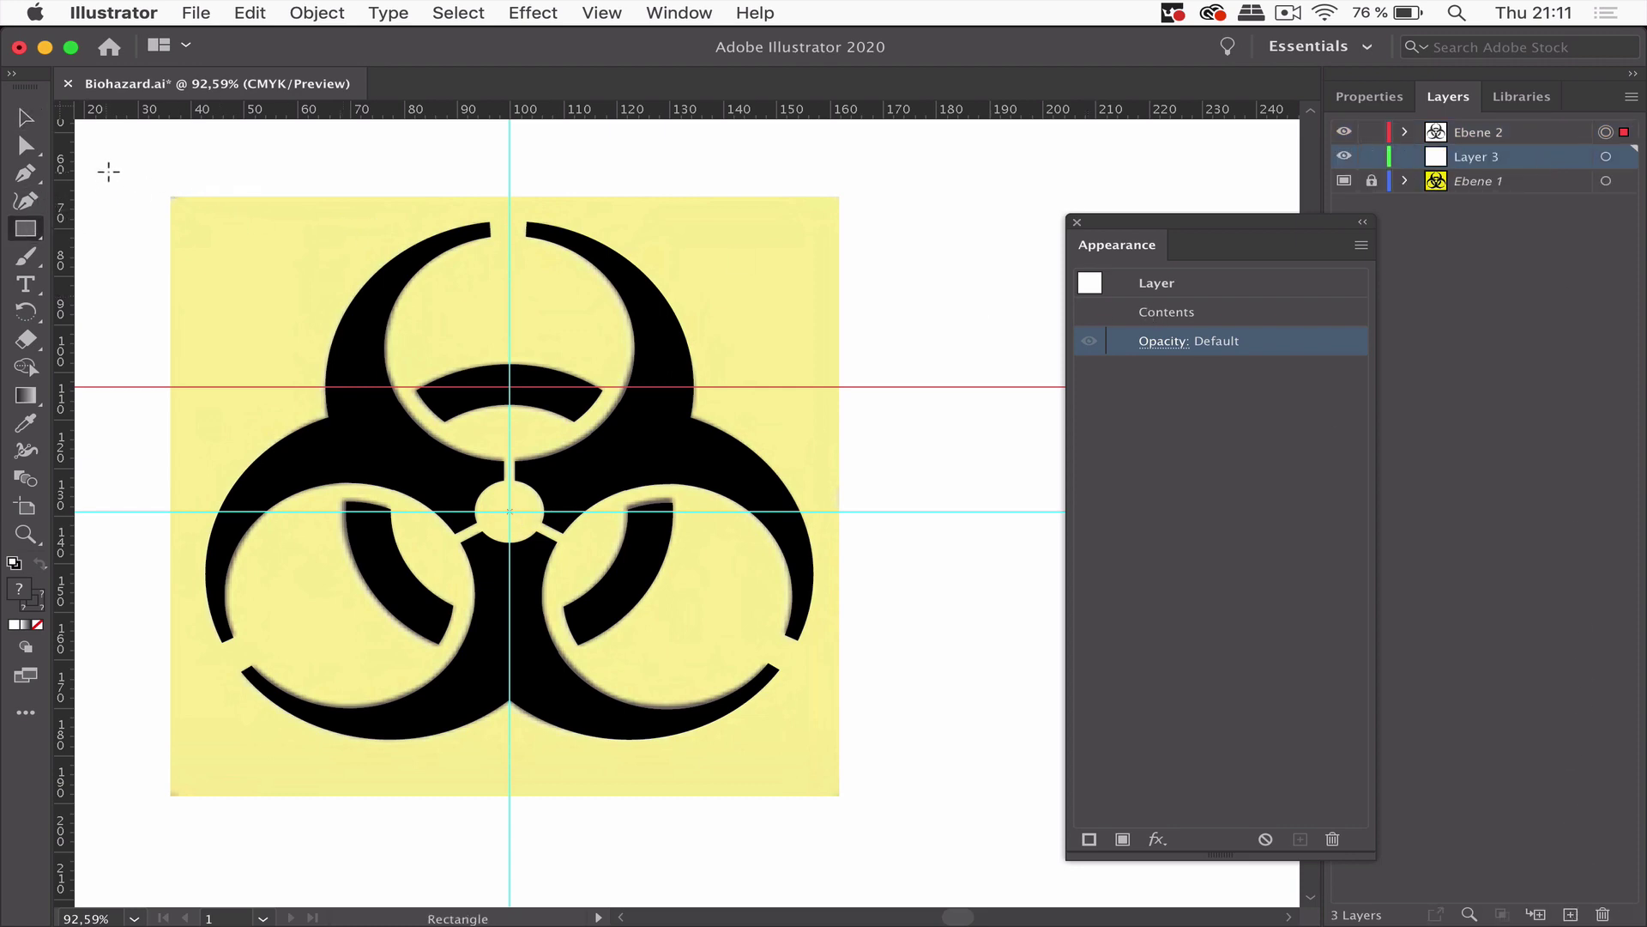
pyautogui.moveTo(111, 172); pyautogui.dragTo(949, 836)
pyautogui.click(948, 836)
pyautogui.click(759, 527)
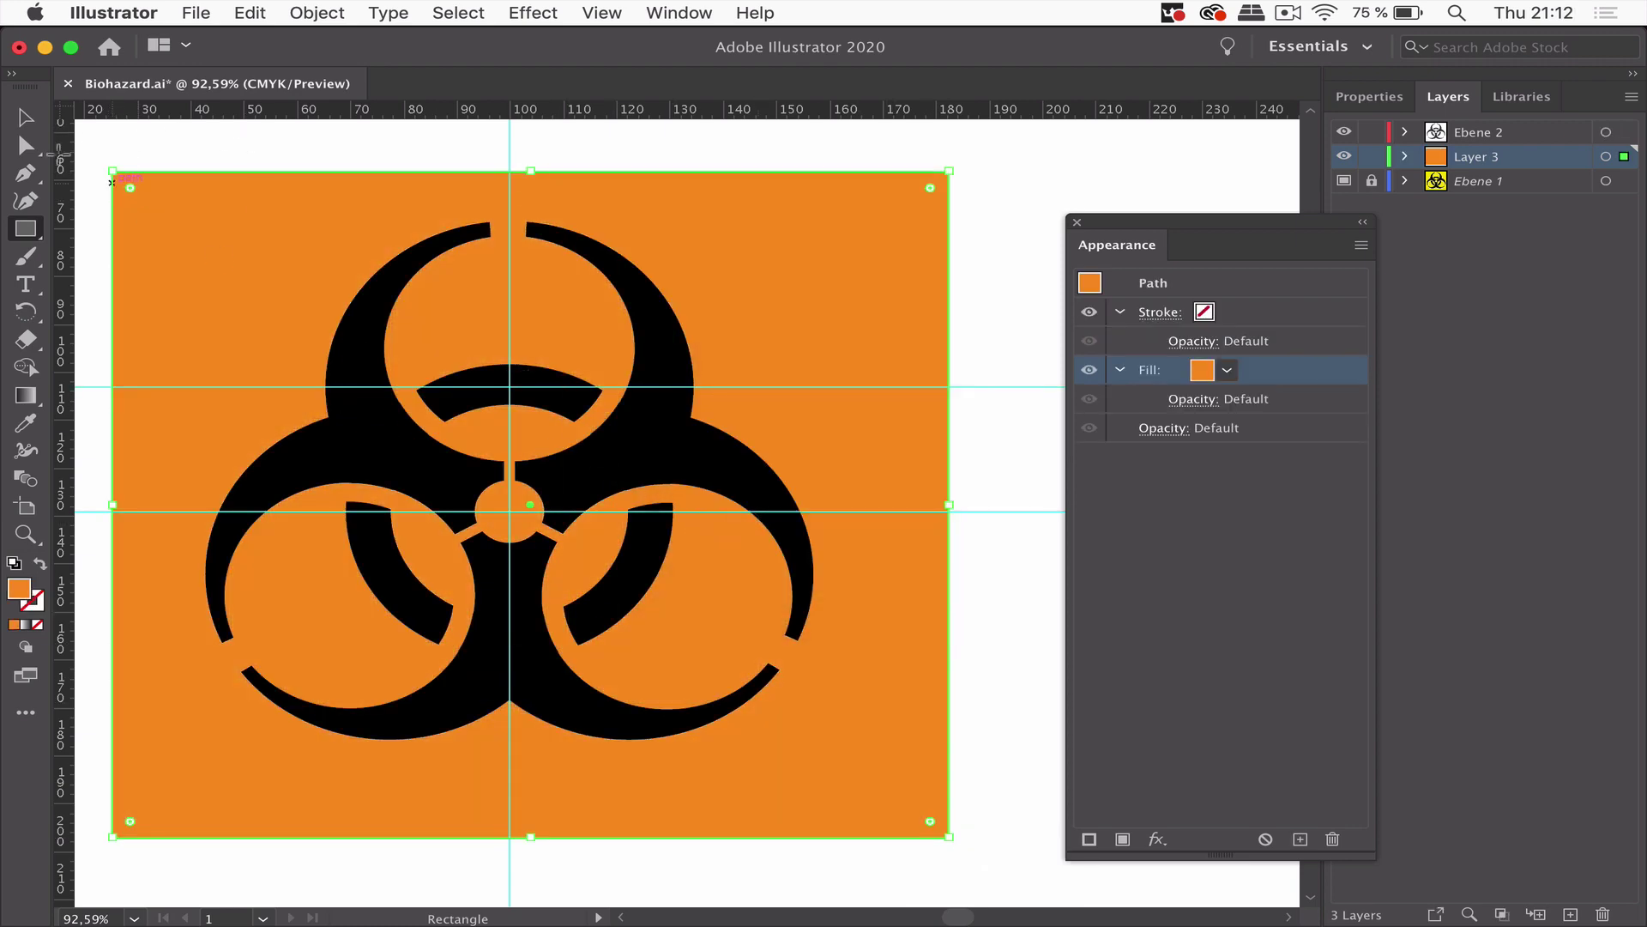
pyautogui.press('v')
pyautogui.click(1096, 182)
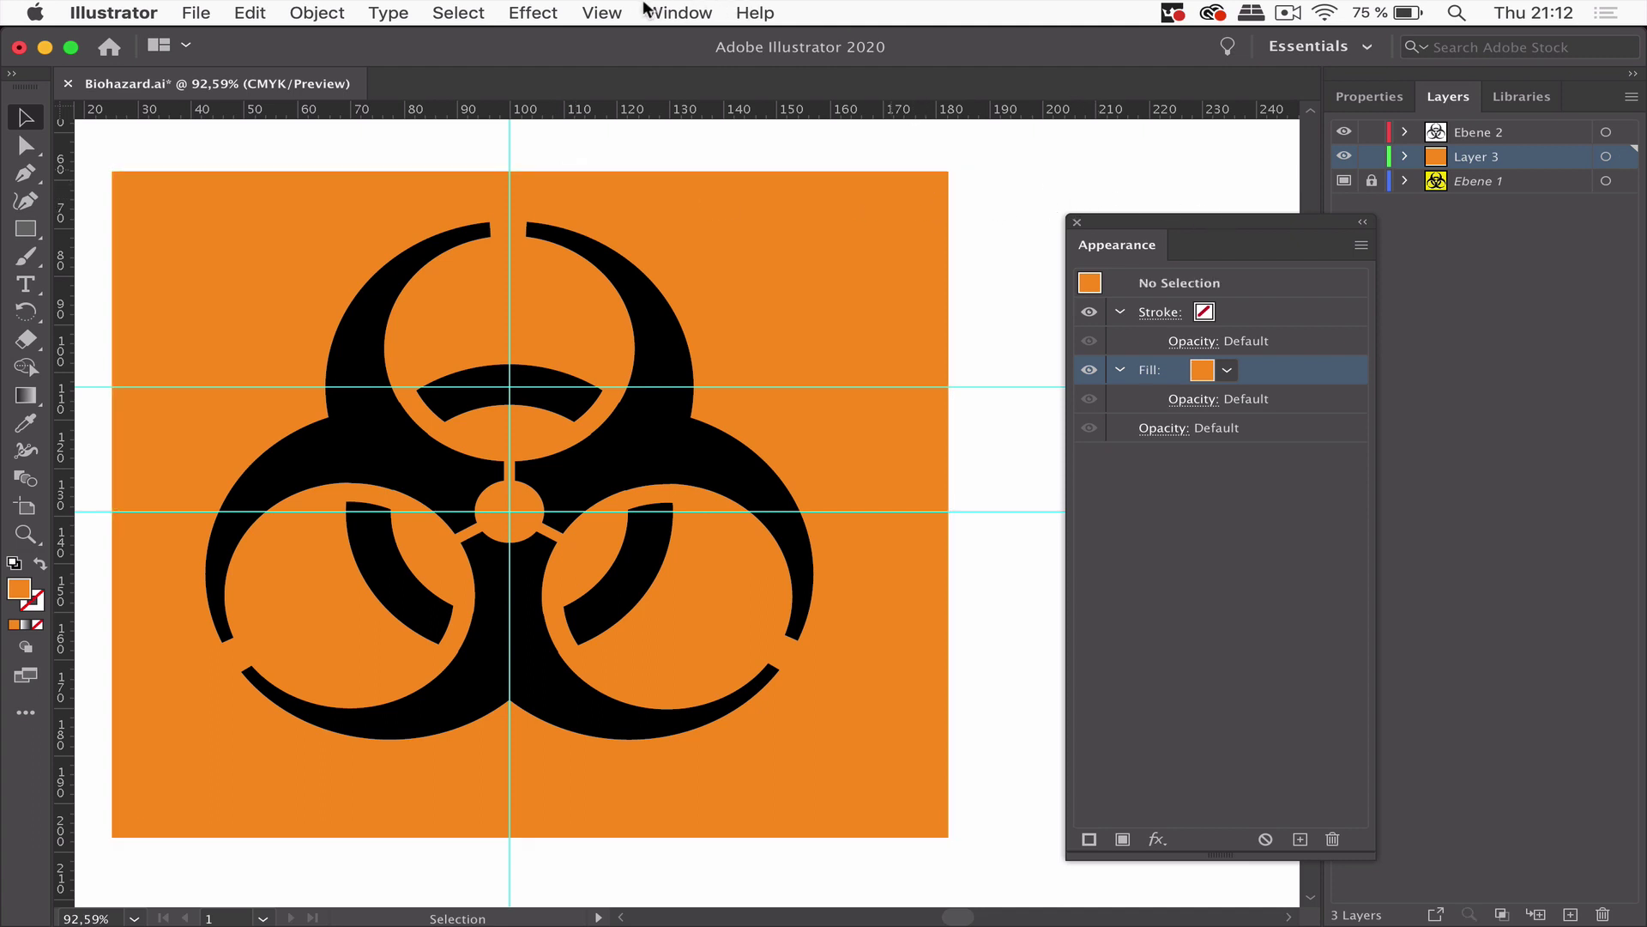
# Switch to Outline view, hide the Ebene 1 template layer, and select the orange rectangle.
pyautogui.click(603, 12)
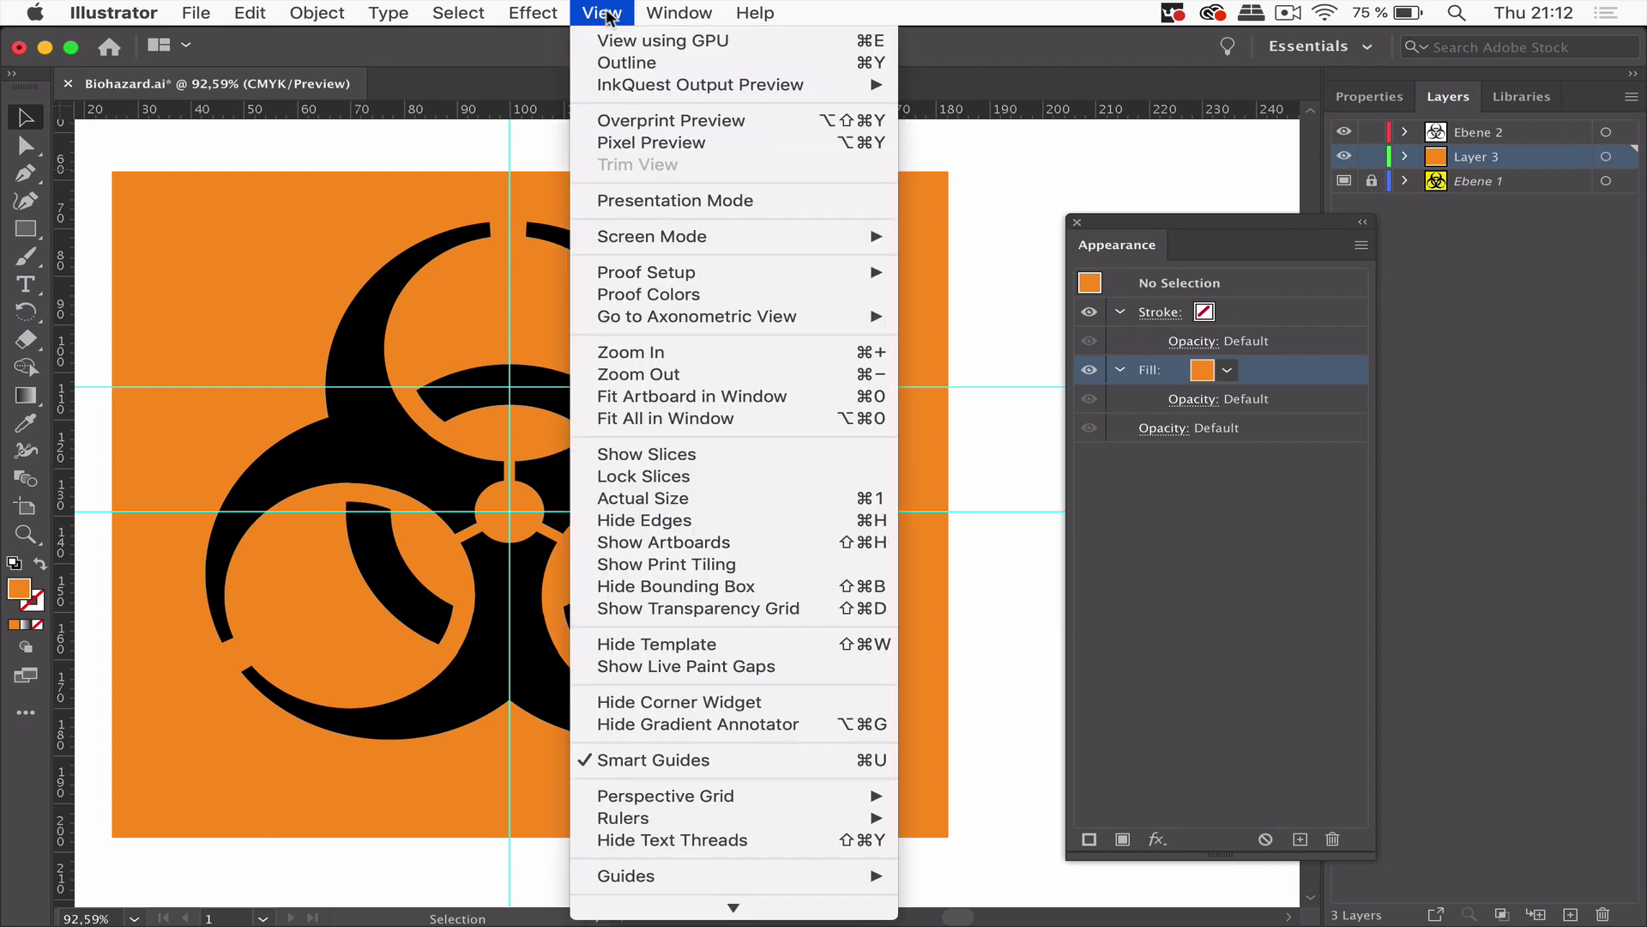
pyautogui.click(638, 62)
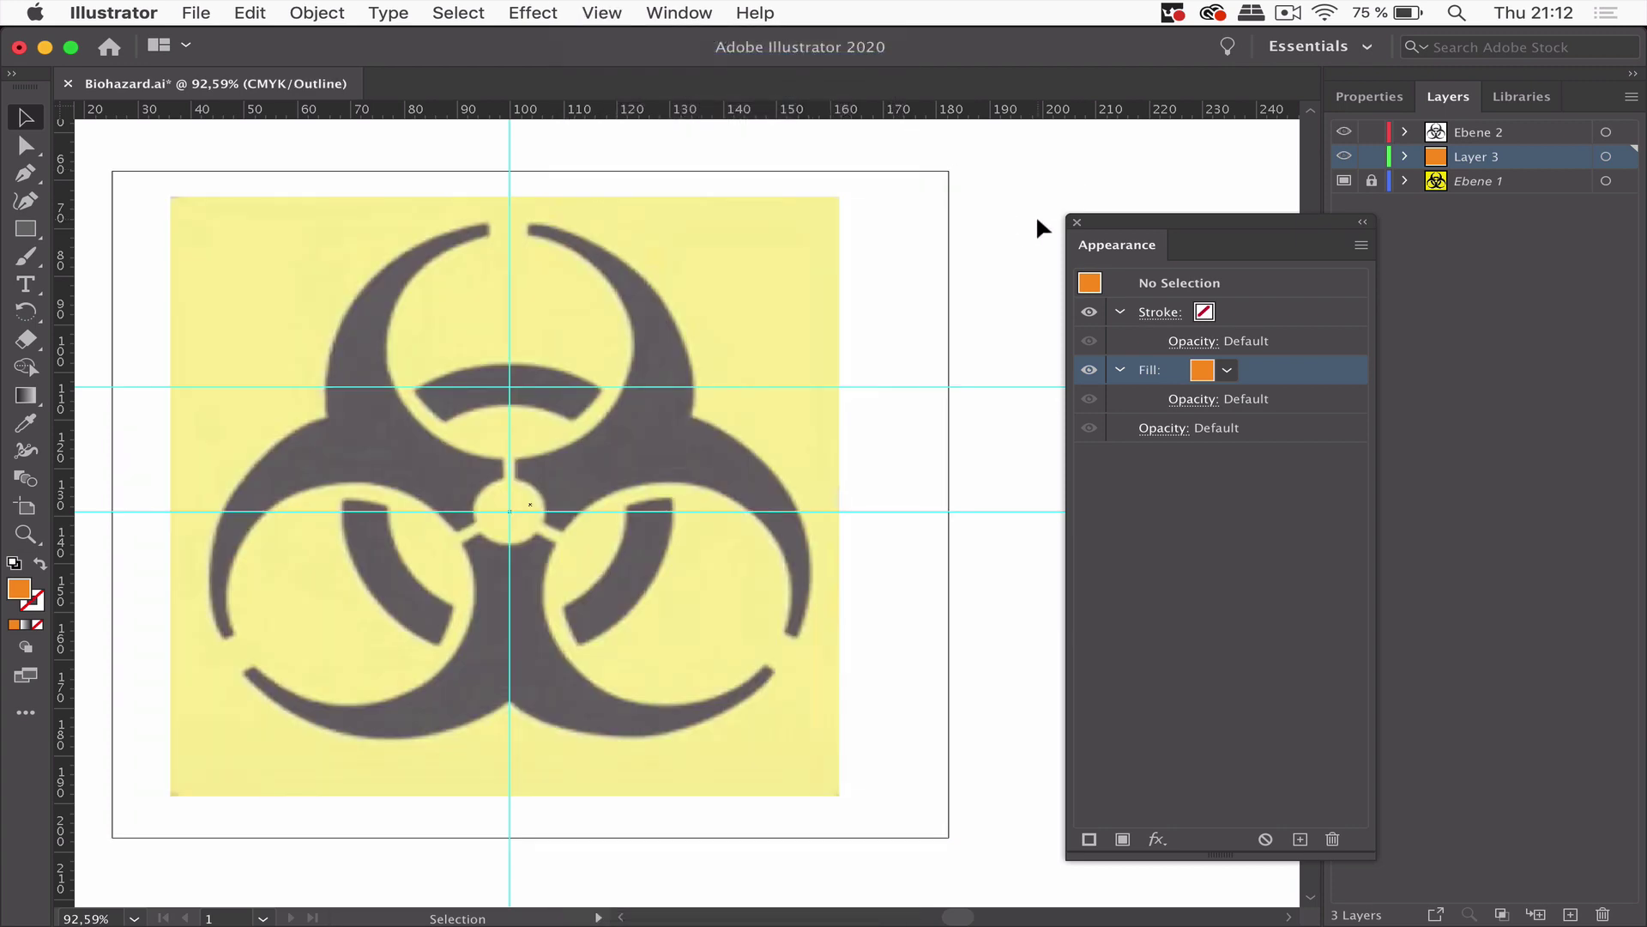
pyautogui.click(1344, 181)
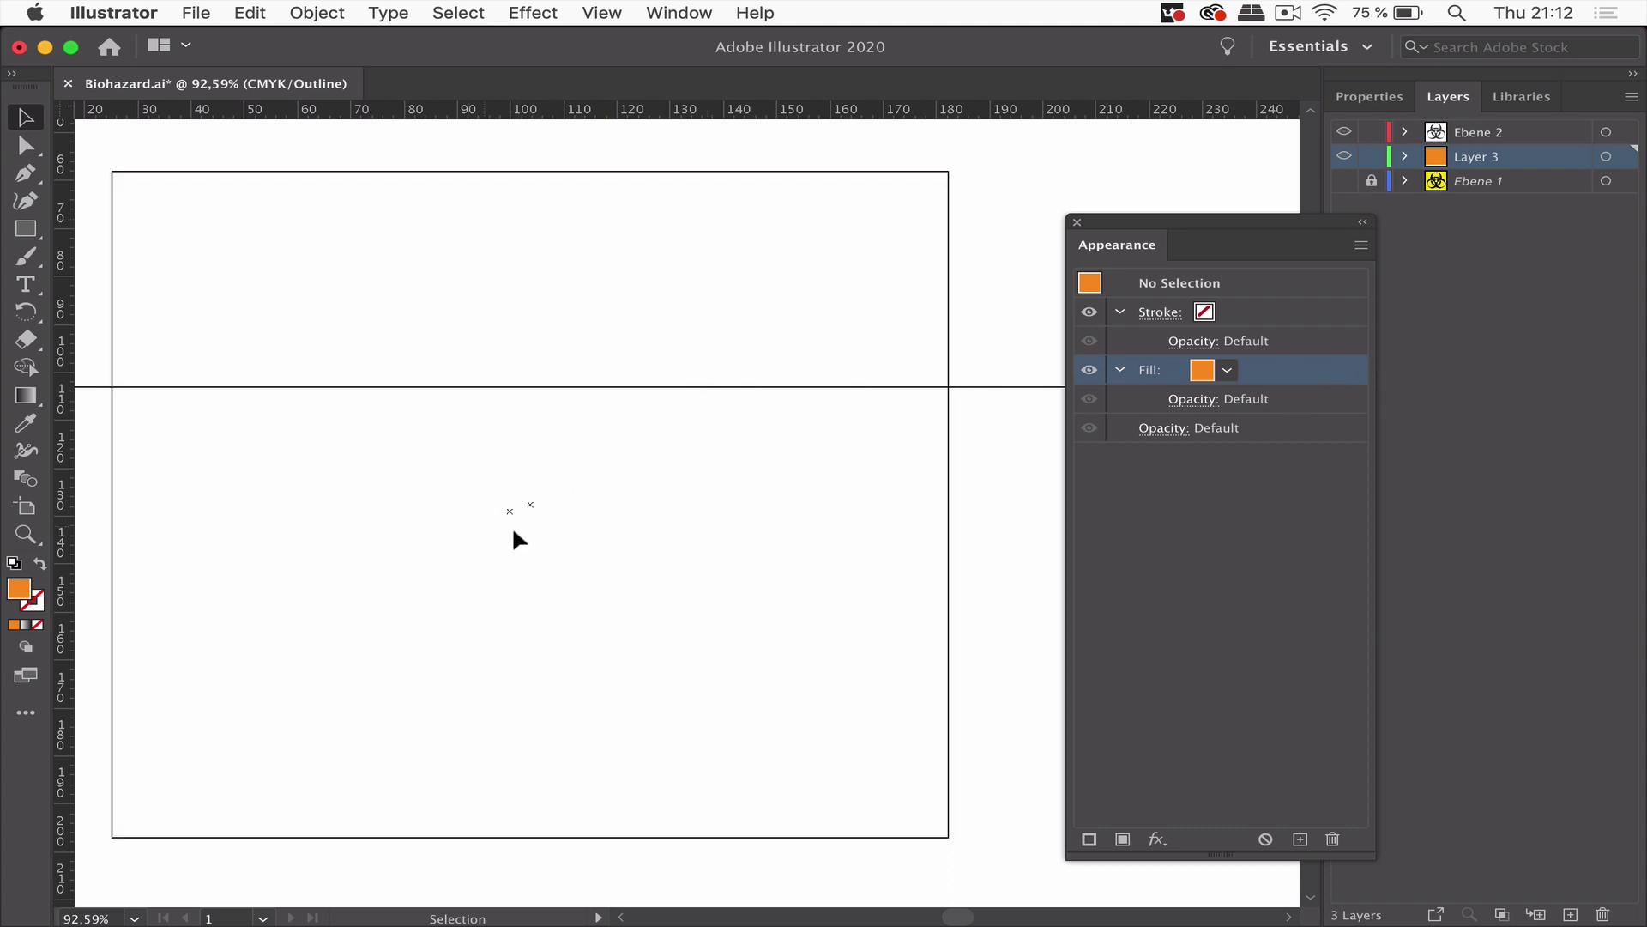
pyautogui.click(946, 170)
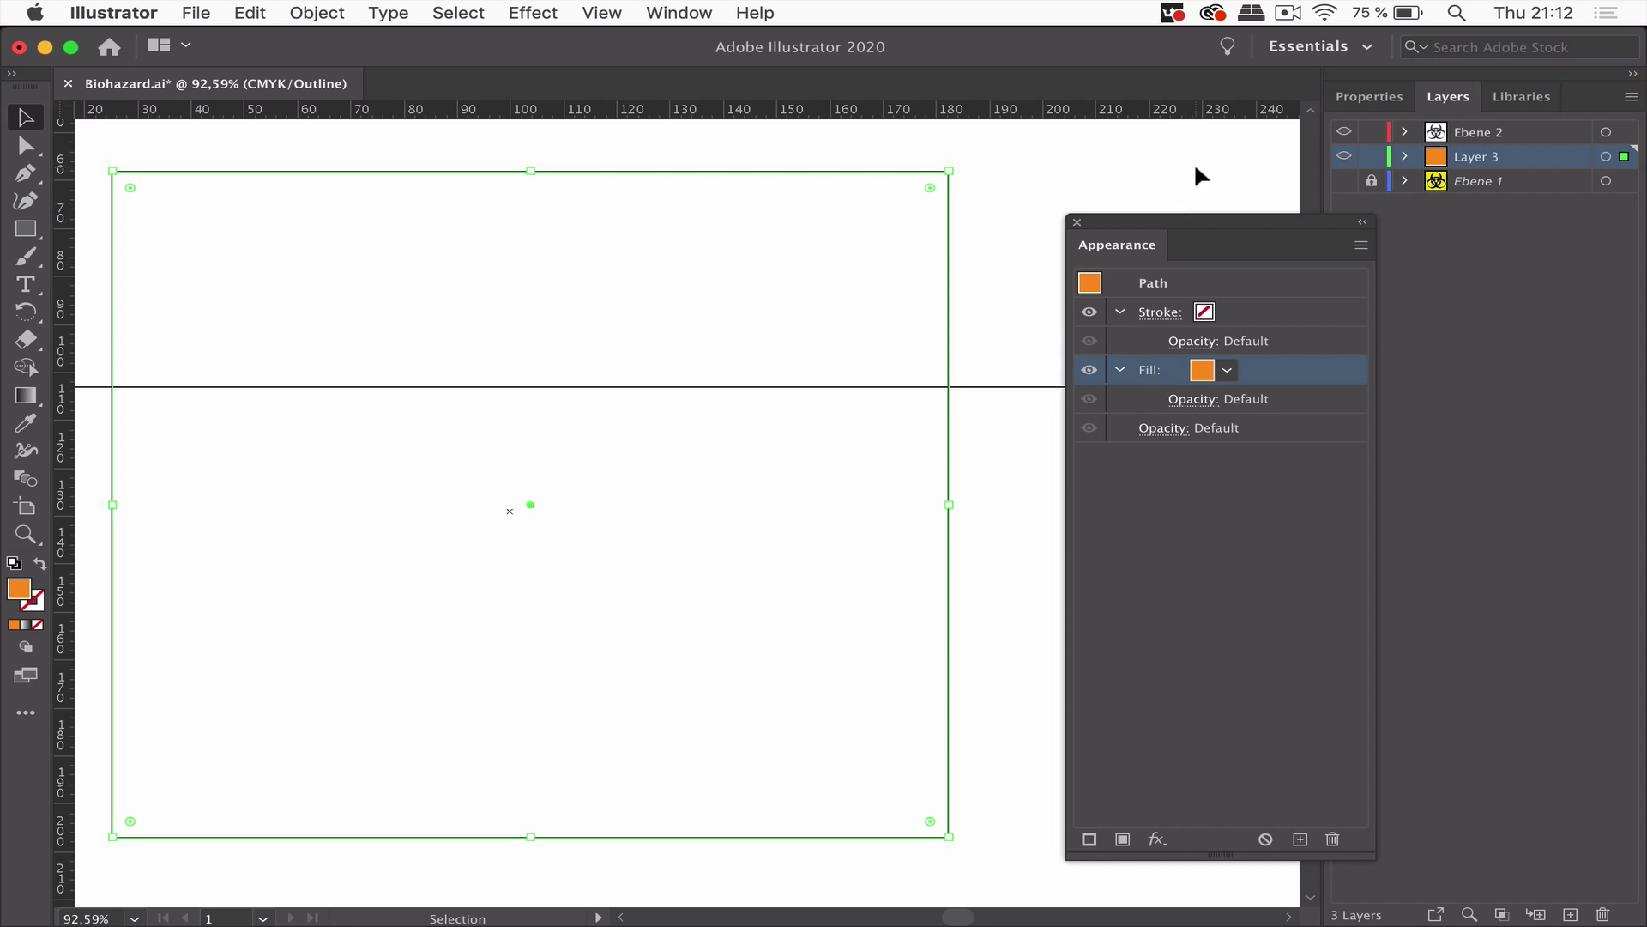
pyautogui.click(537, 12)
pyautogui.moveTo(616, 17)
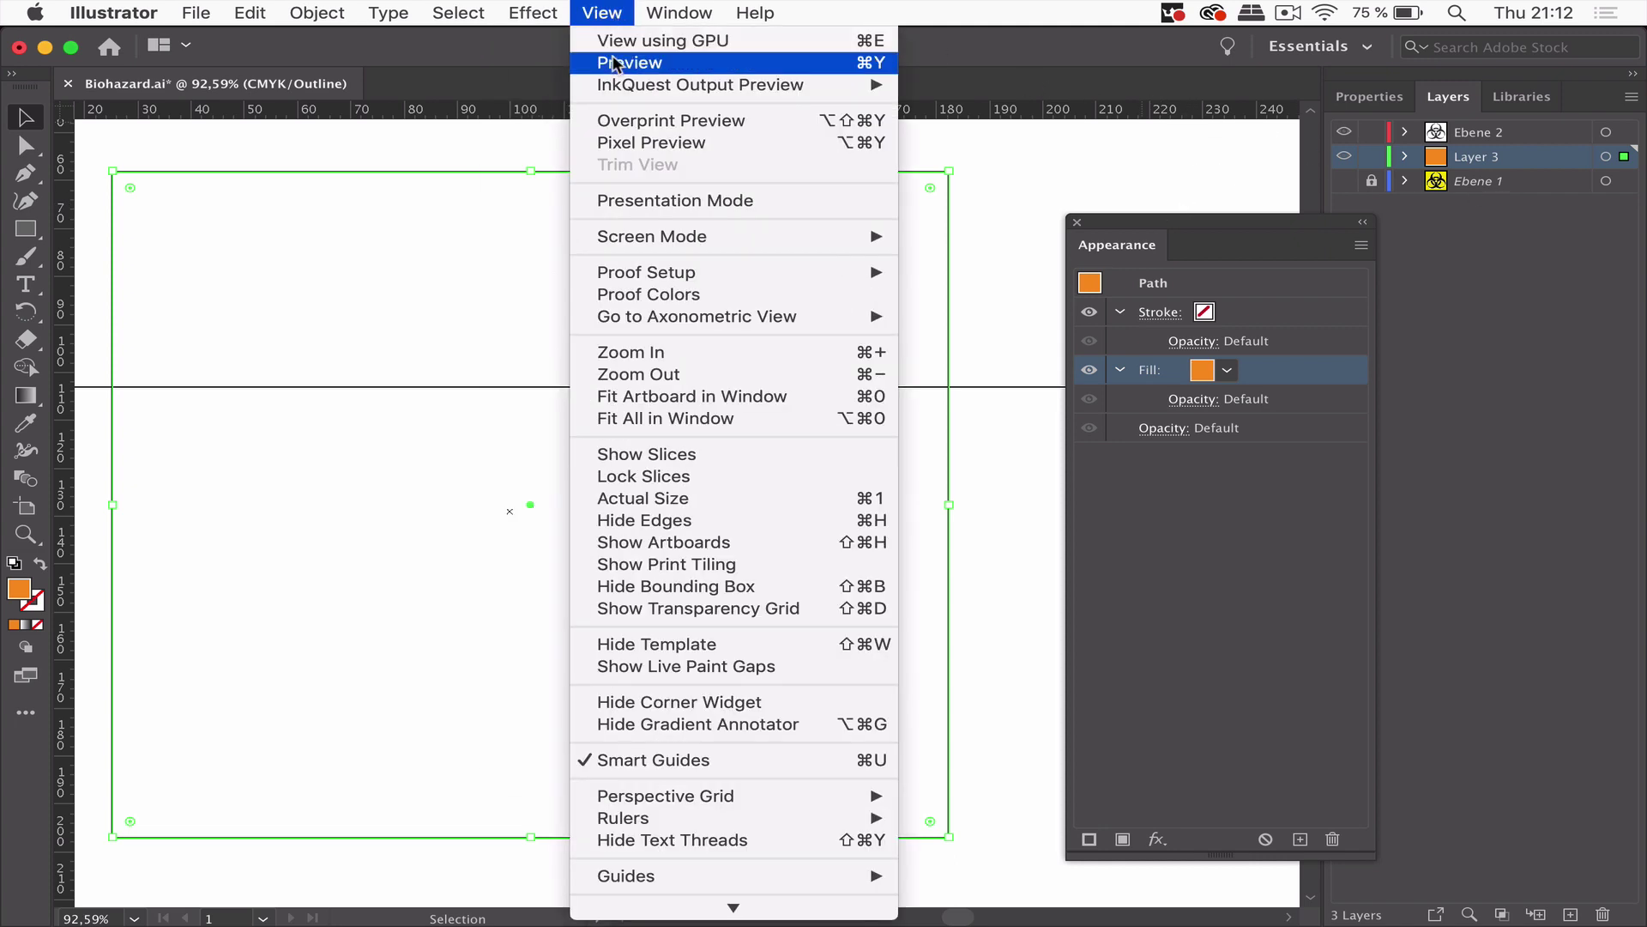